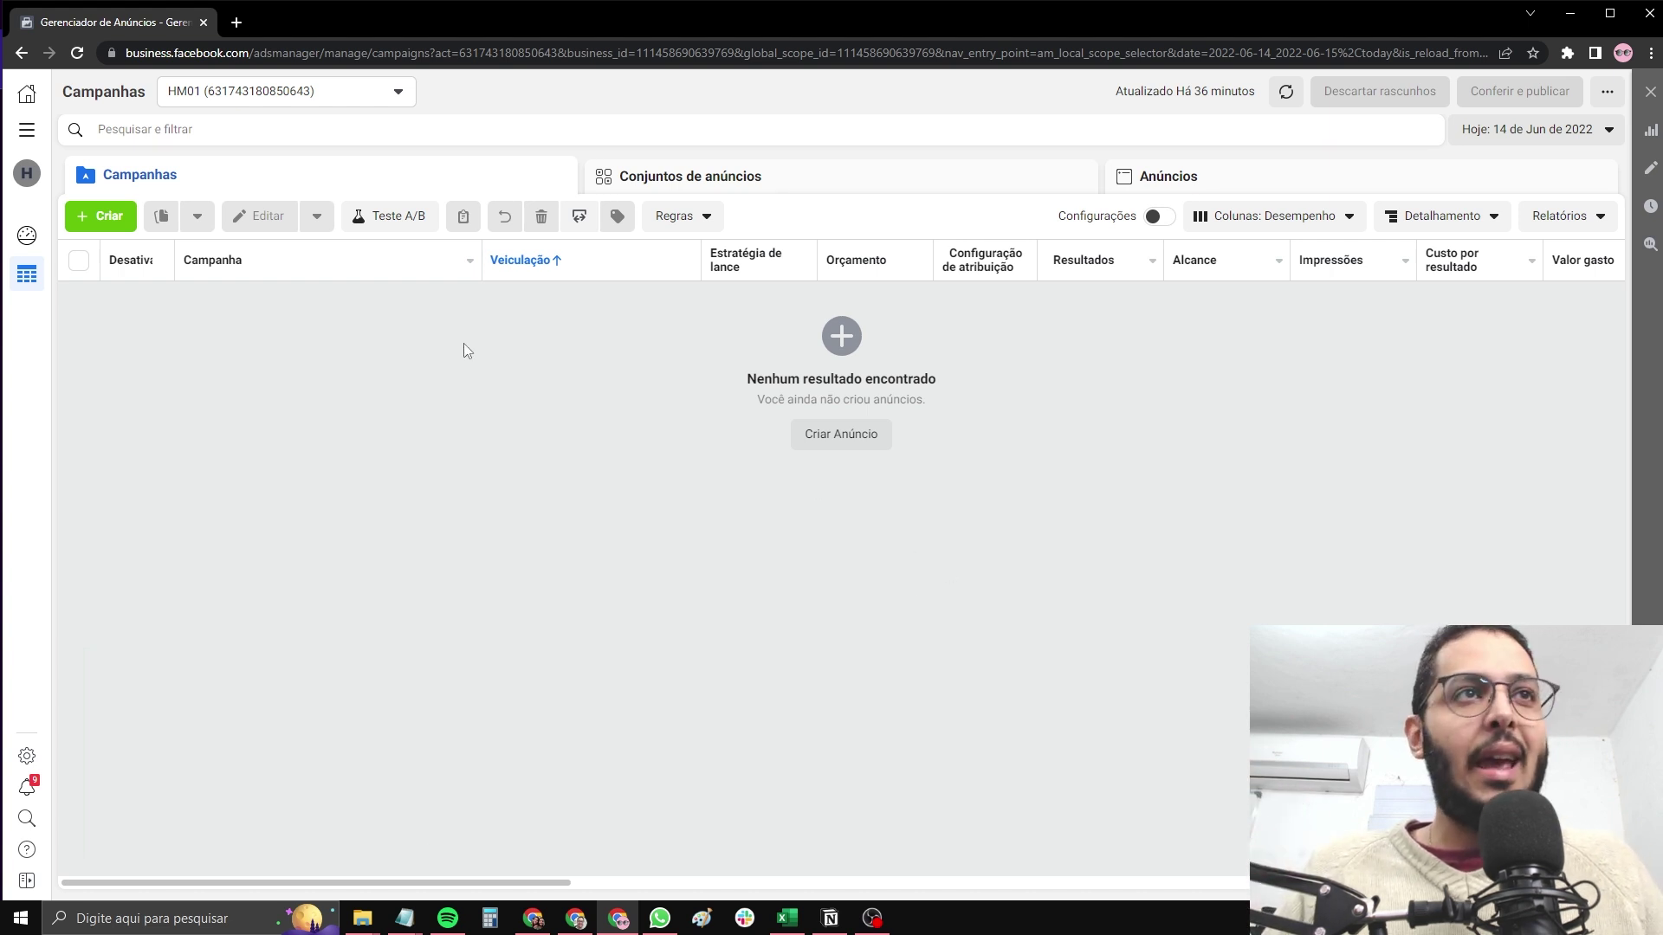
# Create a new campaign with the Conversões objective
pyautogui.click(100, 215)
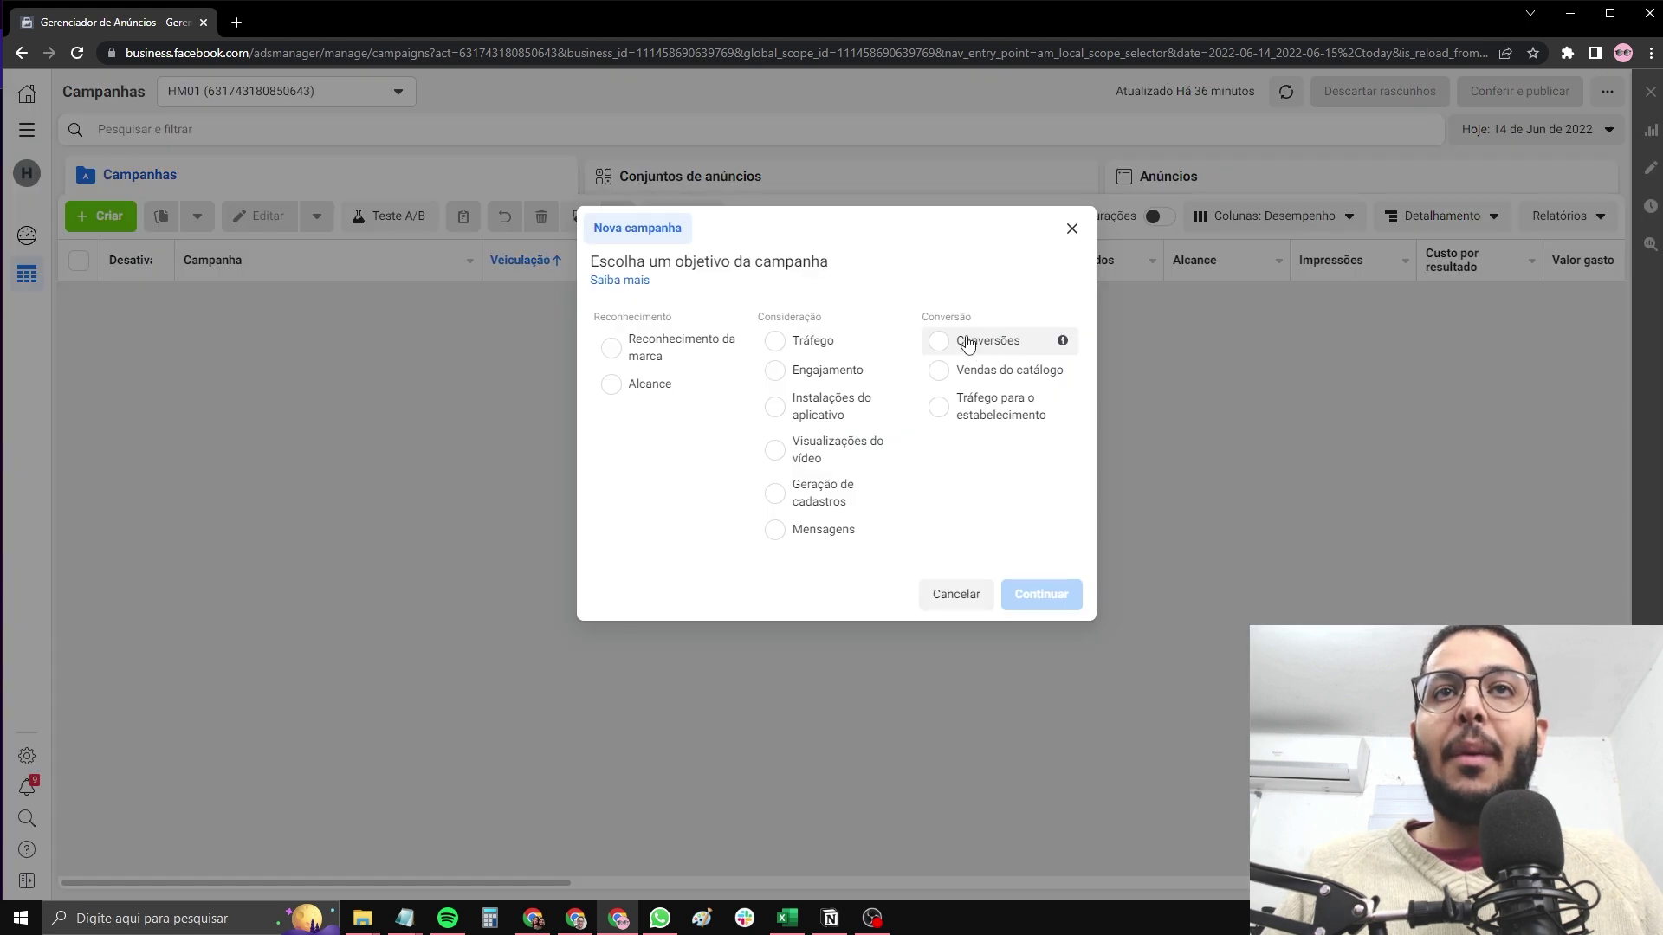
pyautogui.click(956, 343)
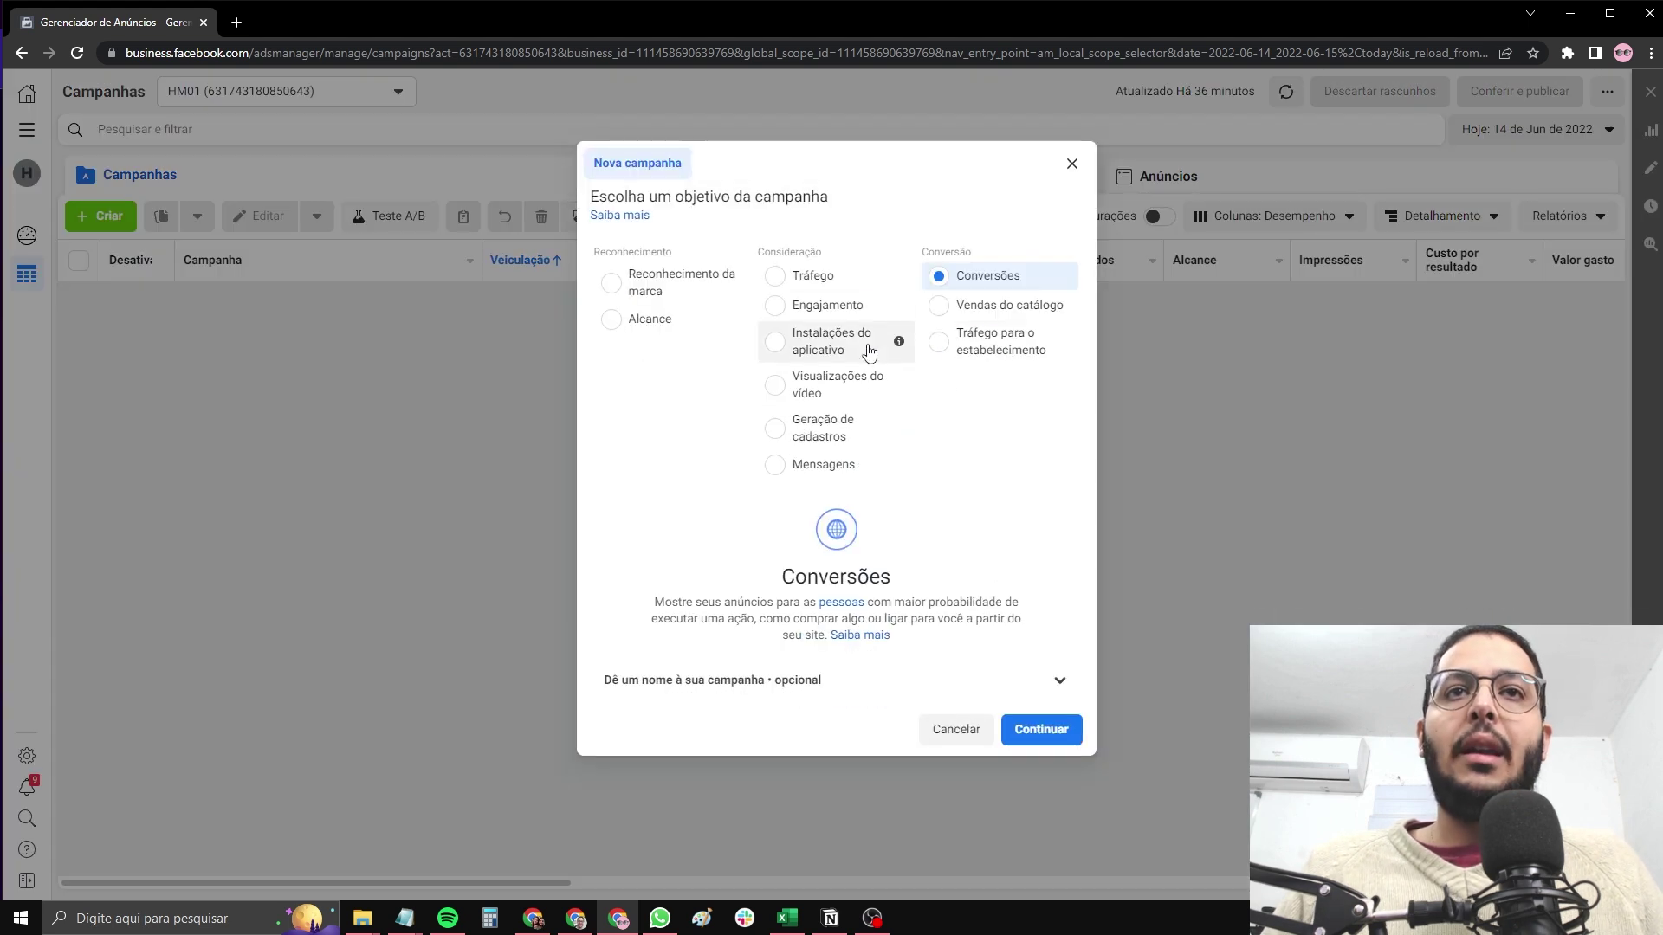
pyautogui.click(1040, 736)
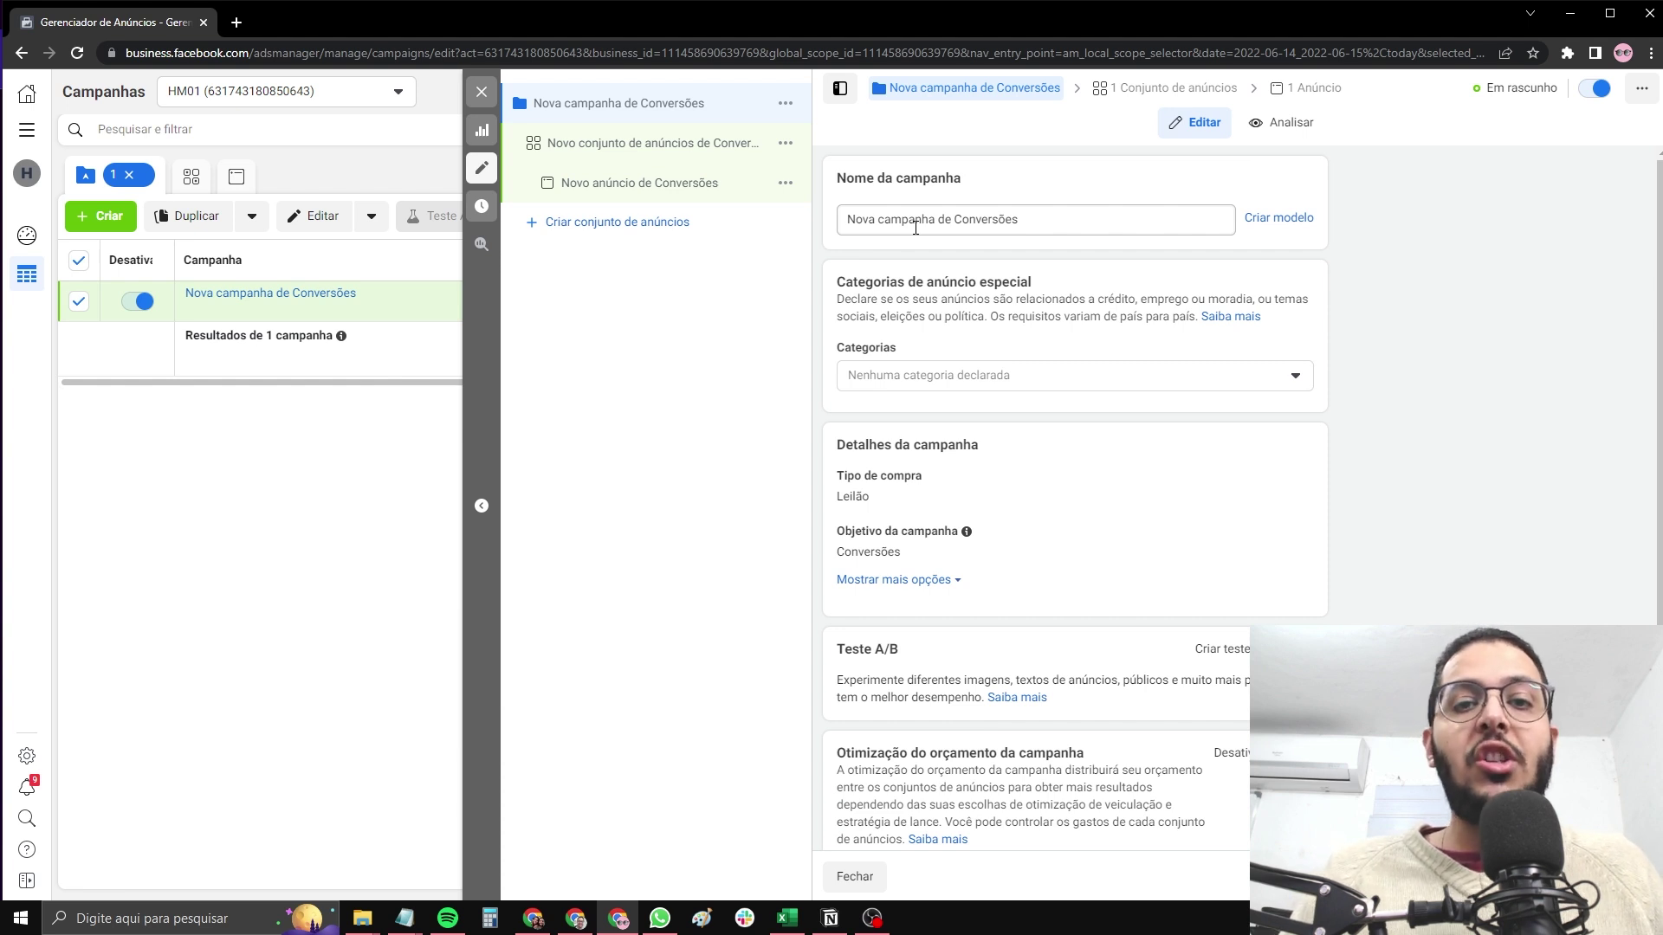
# Rename the new campaign as "CAMPANHA 01 - ABO"
pyautogui.tripleClick(913, 223)
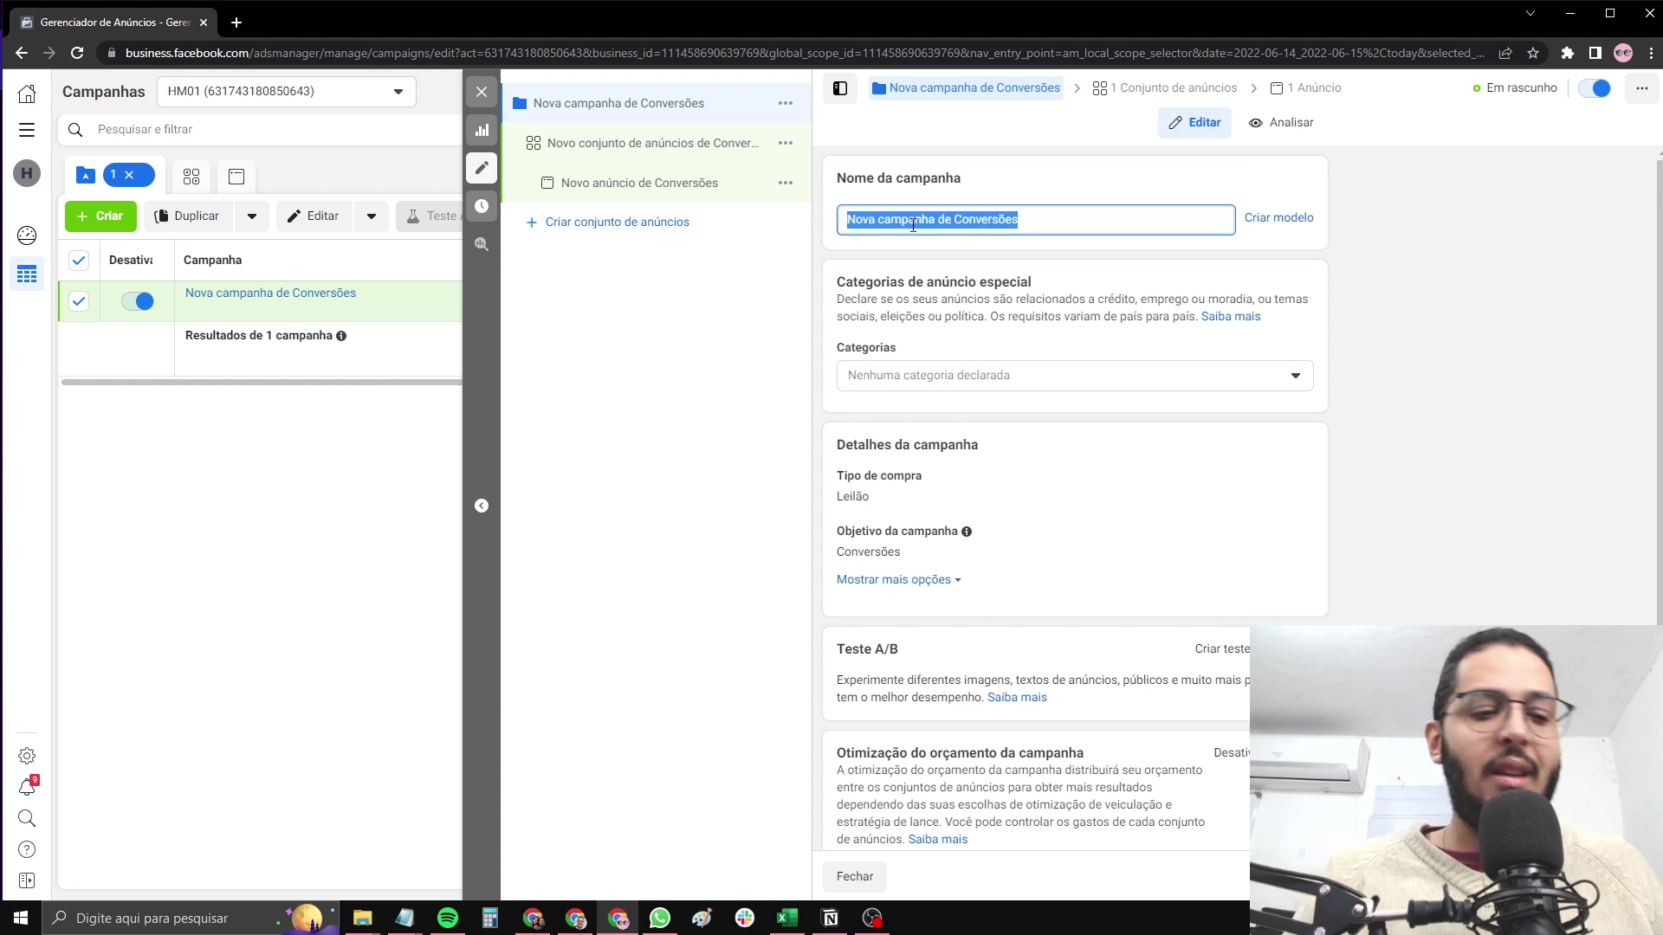
pyautogui.write('CAMPANHA 01 - ABO')
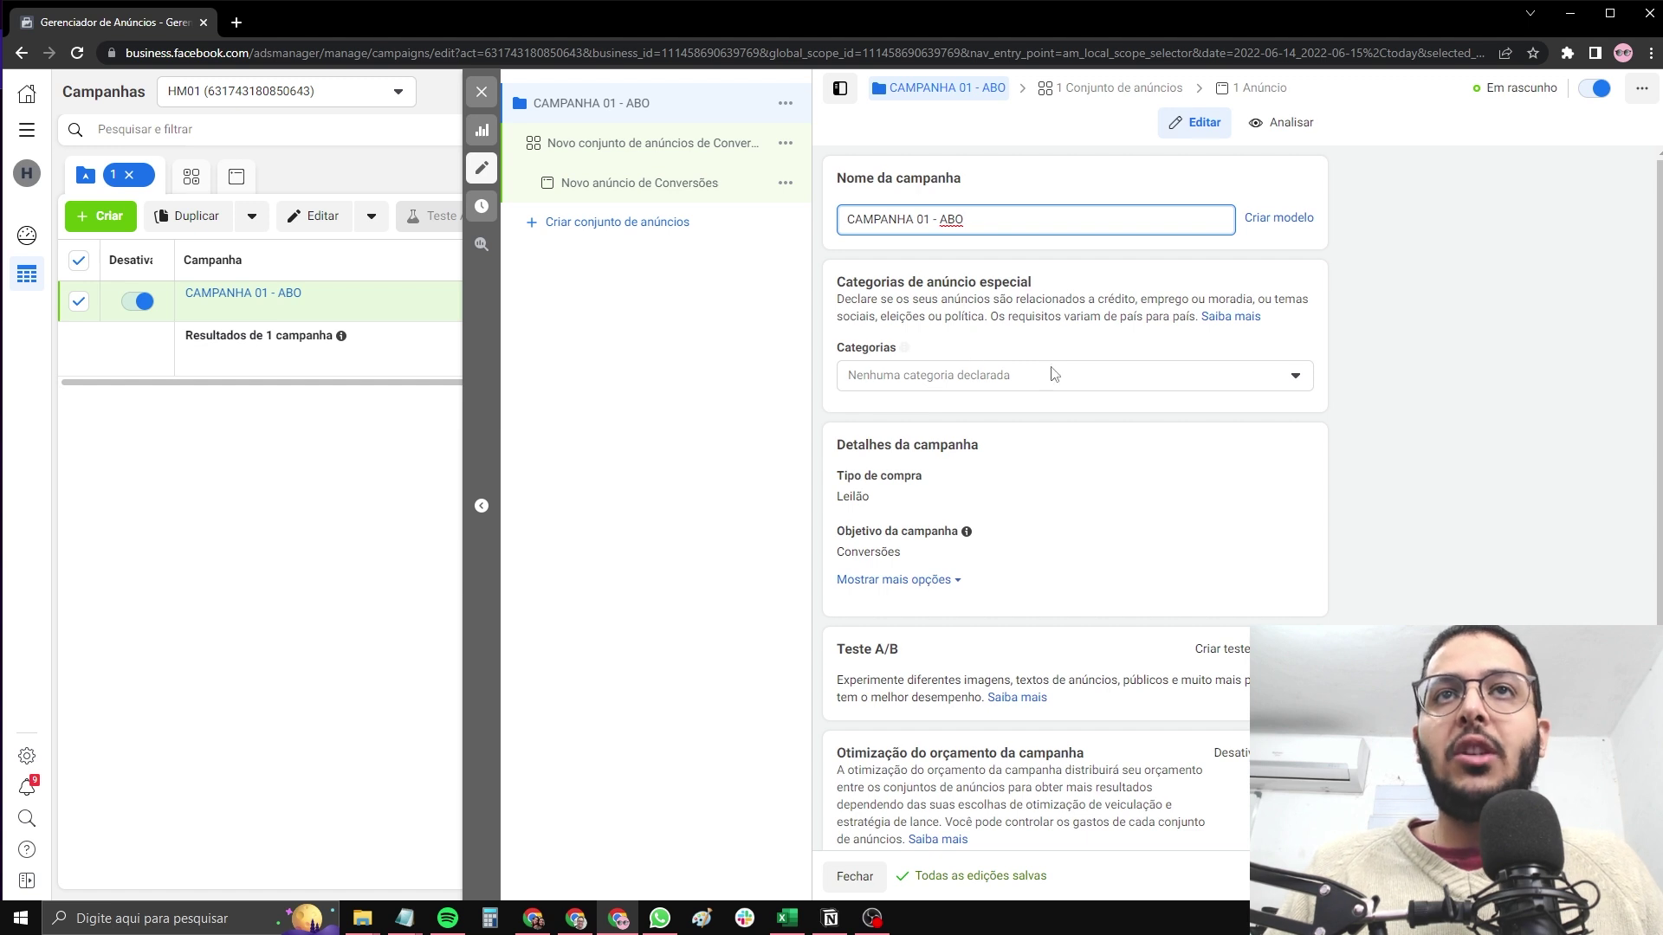
pyautogui.scroll(-1, 1111, 390)
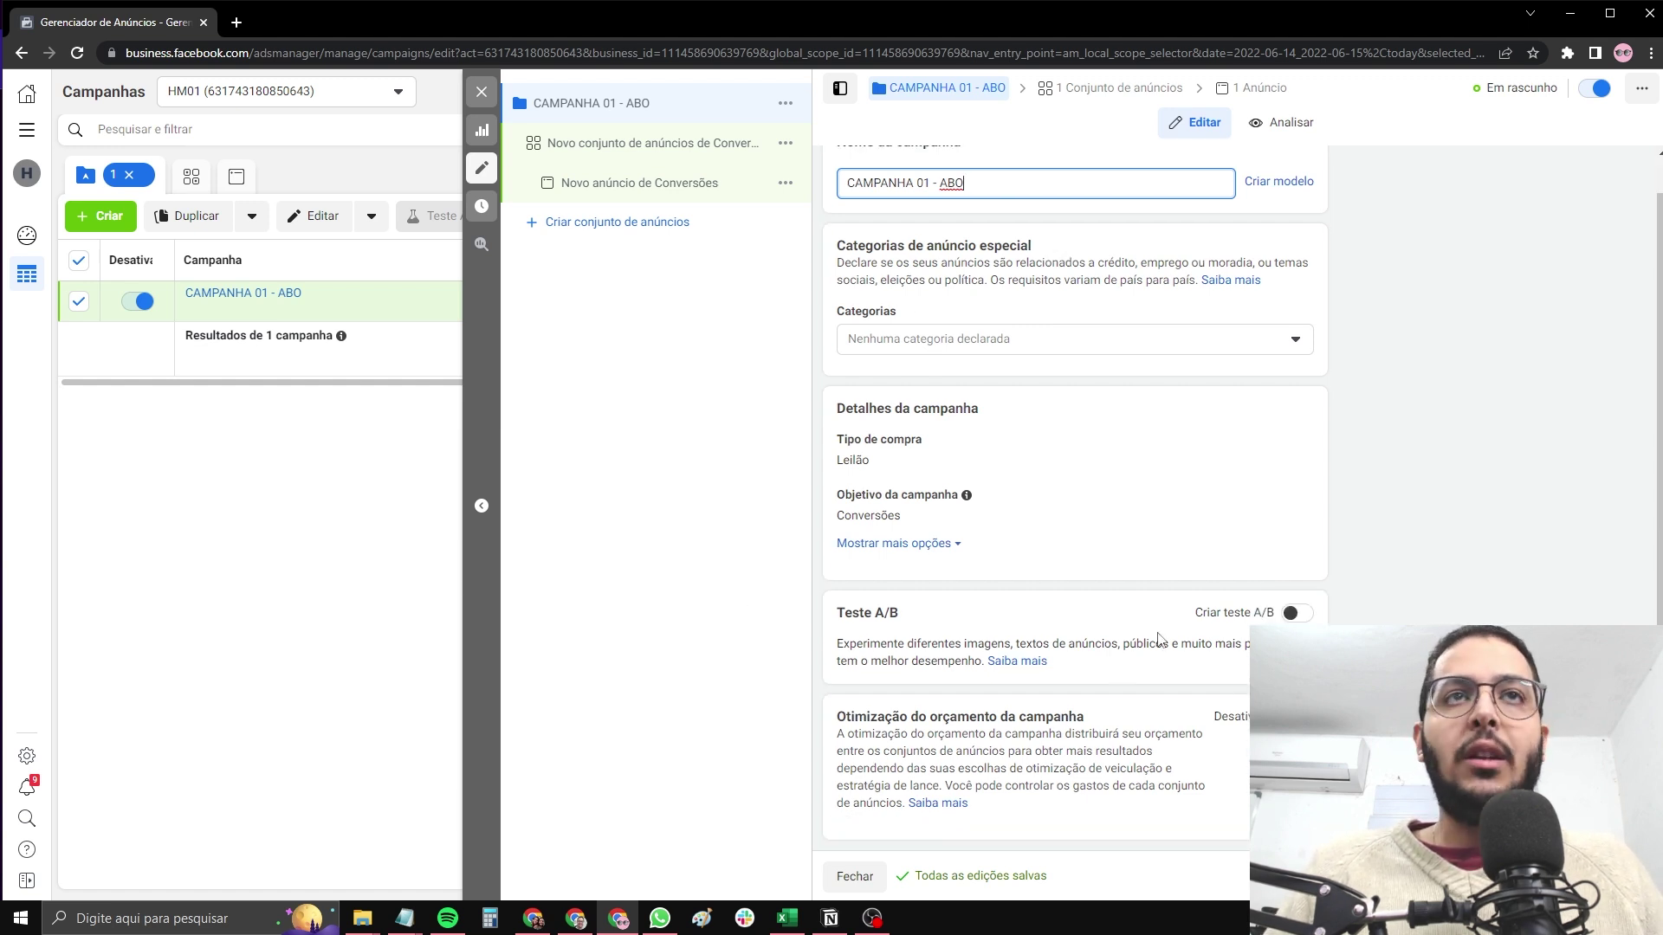
# Rename the campaign's ad set as "CONJUNTO 01 - ABERTO"
pyautogui.click(622, 156)
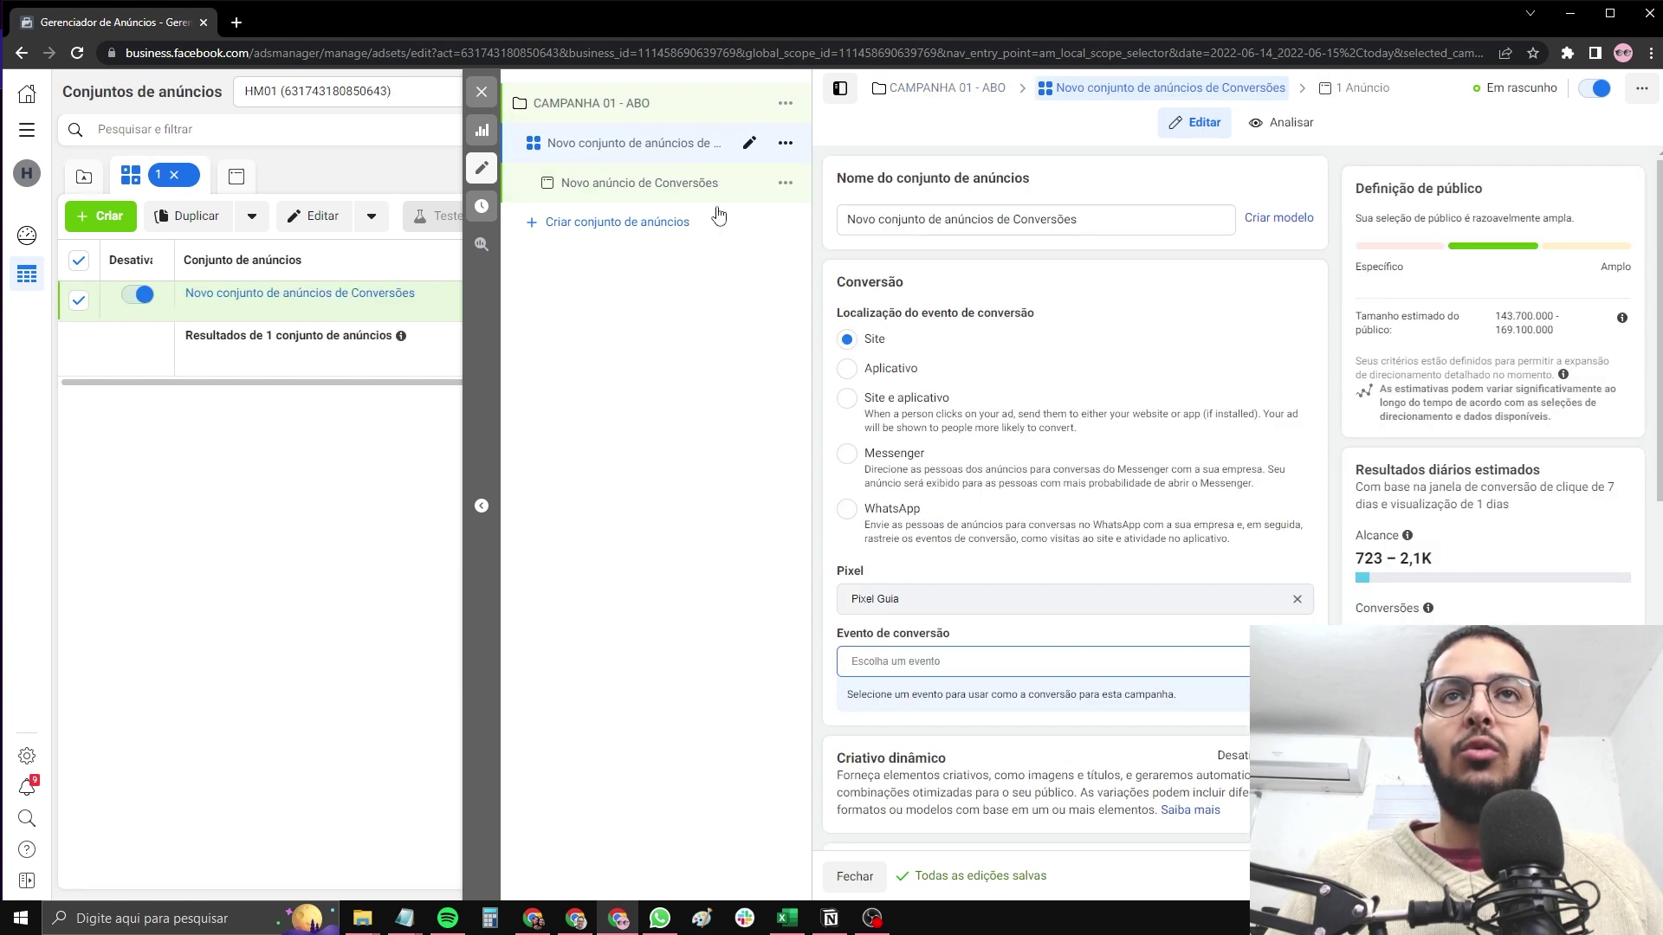
pyautogui.moveTo(1078, 219); pyautogui.dragTo(840, 221)
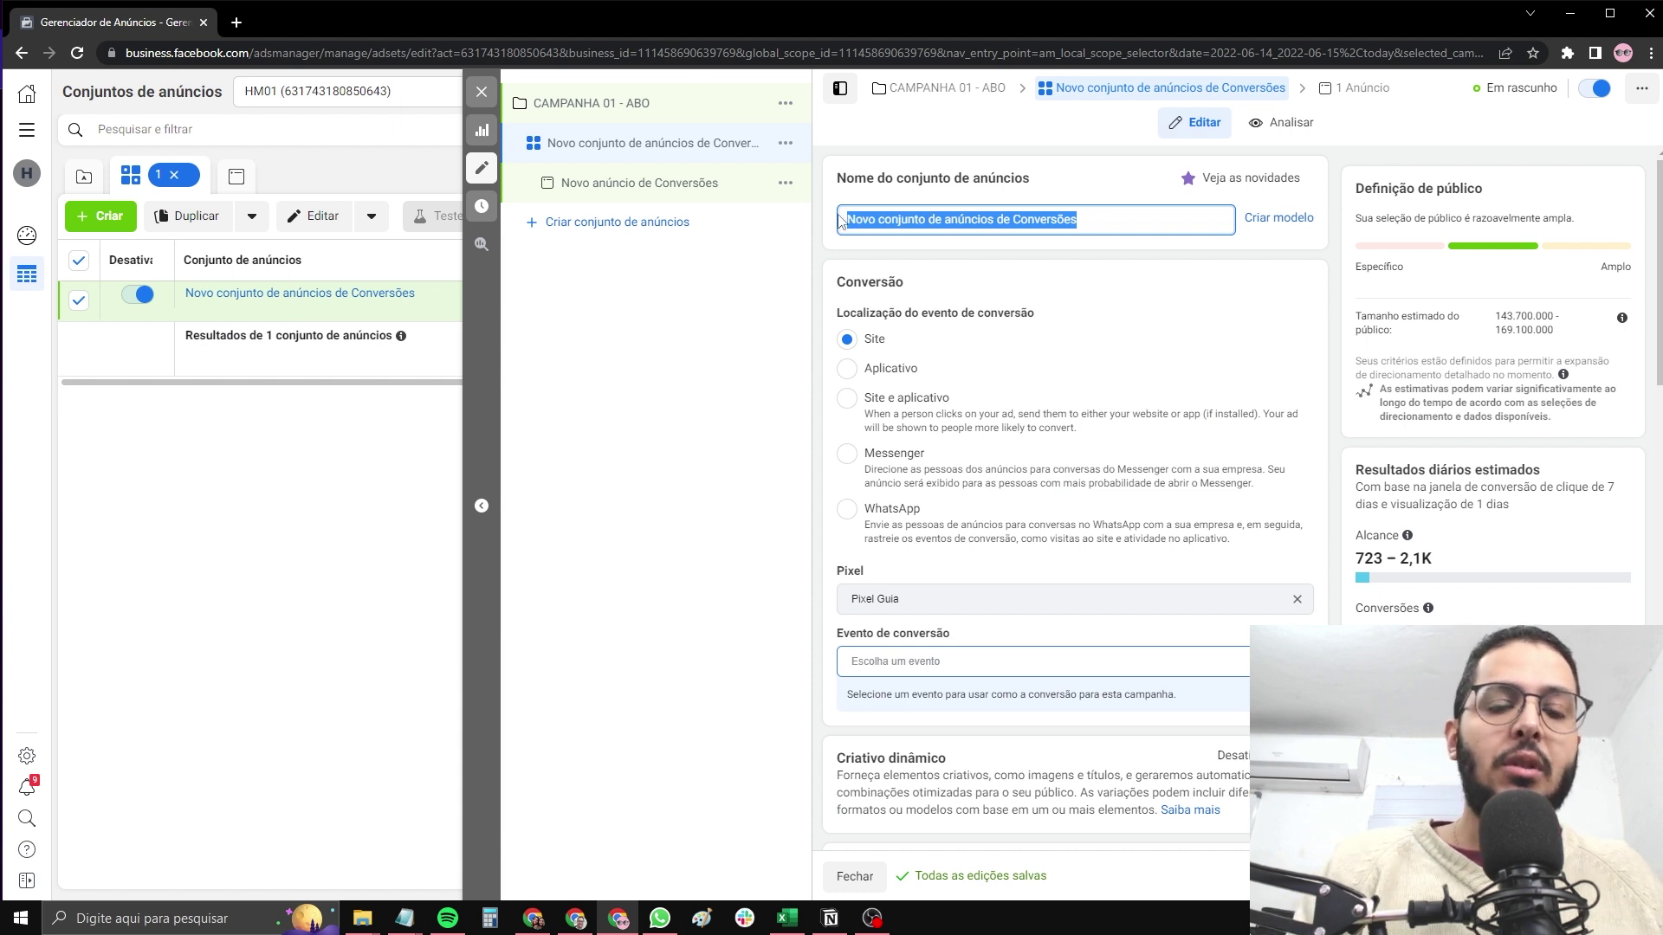
pyautogui.write('CONJUNTO 01 -')
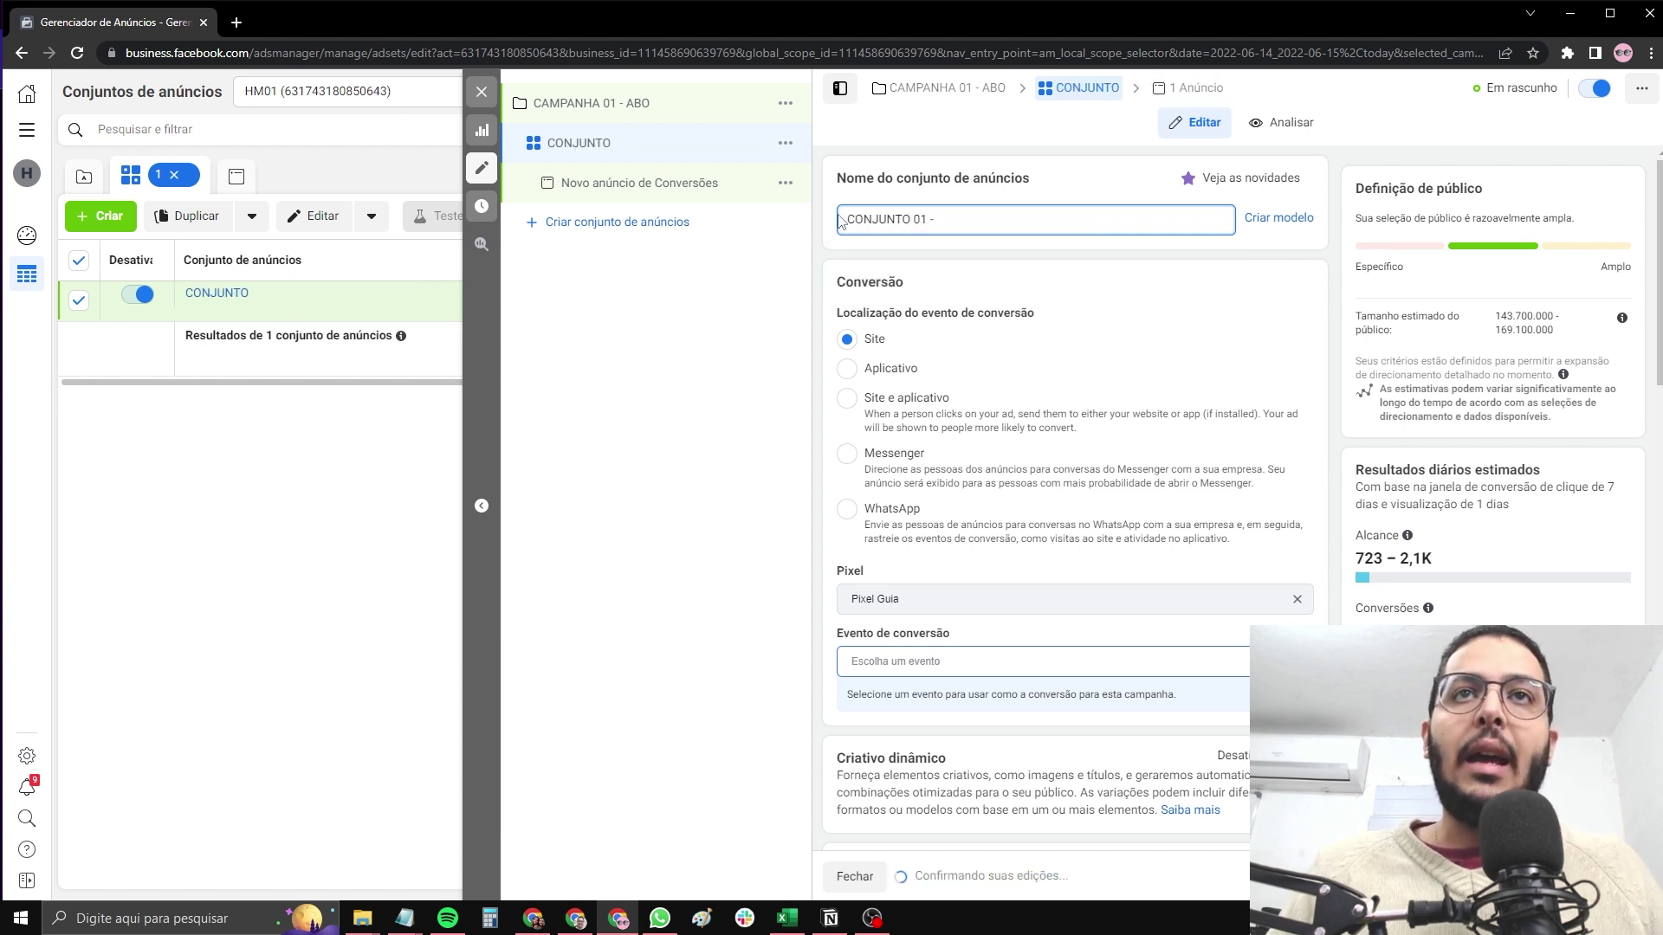
pyautogui.write(' ABERTO')
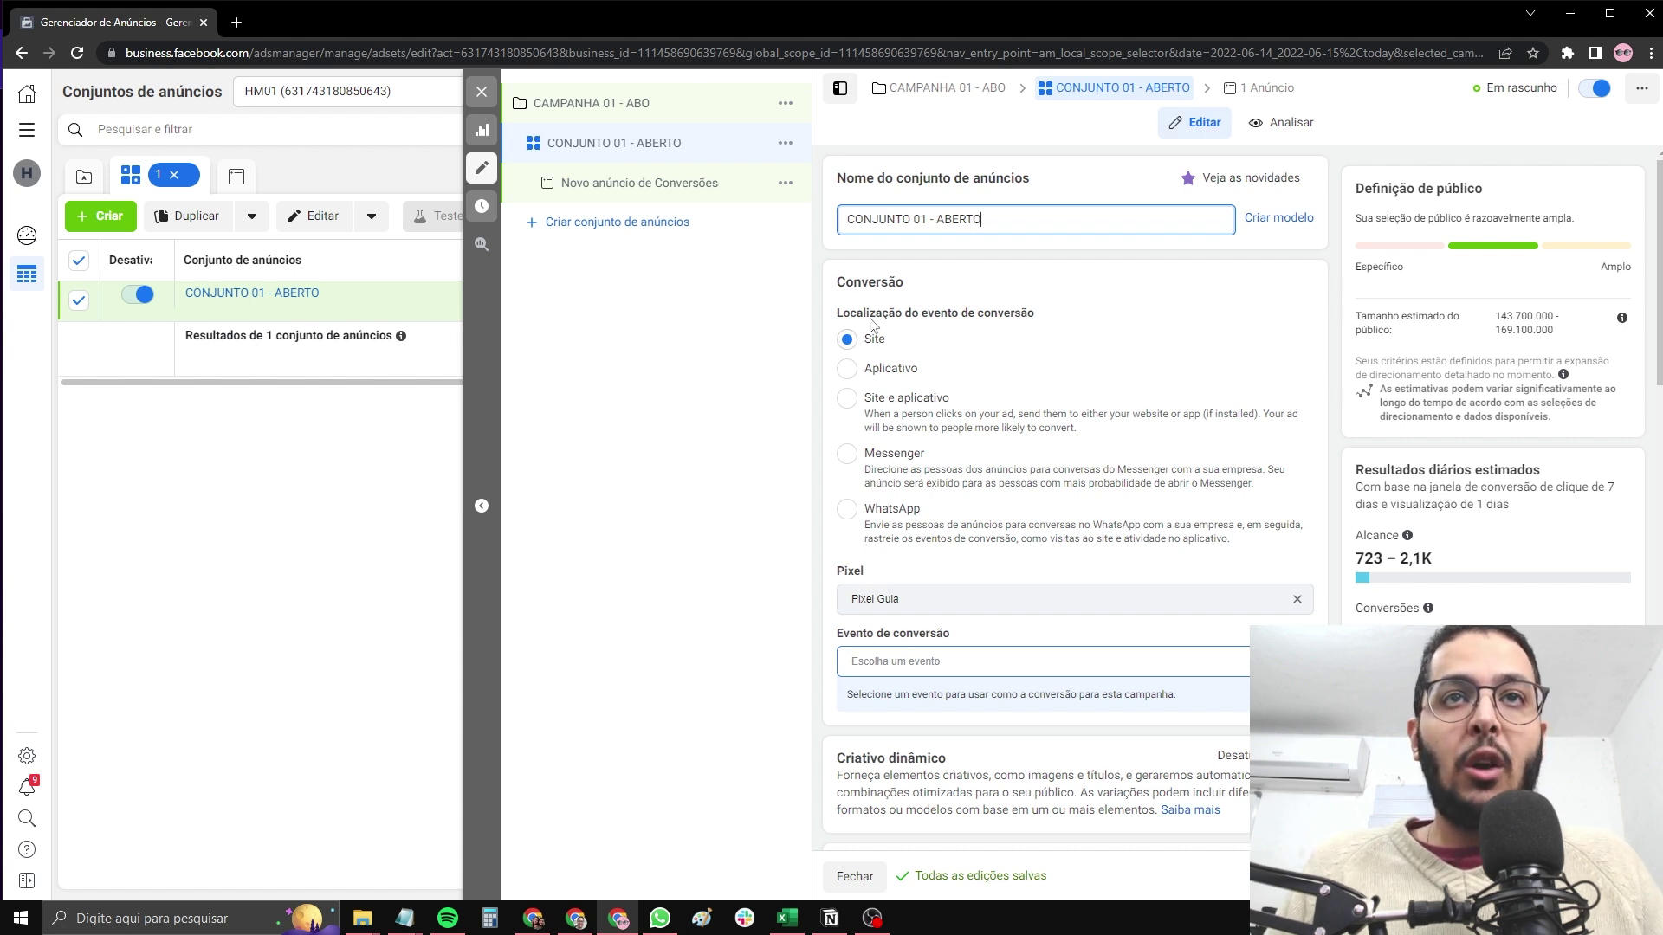
# Set the ad set's conversion event to Comprar
pyautogui.scroll(-2, 874, 330)
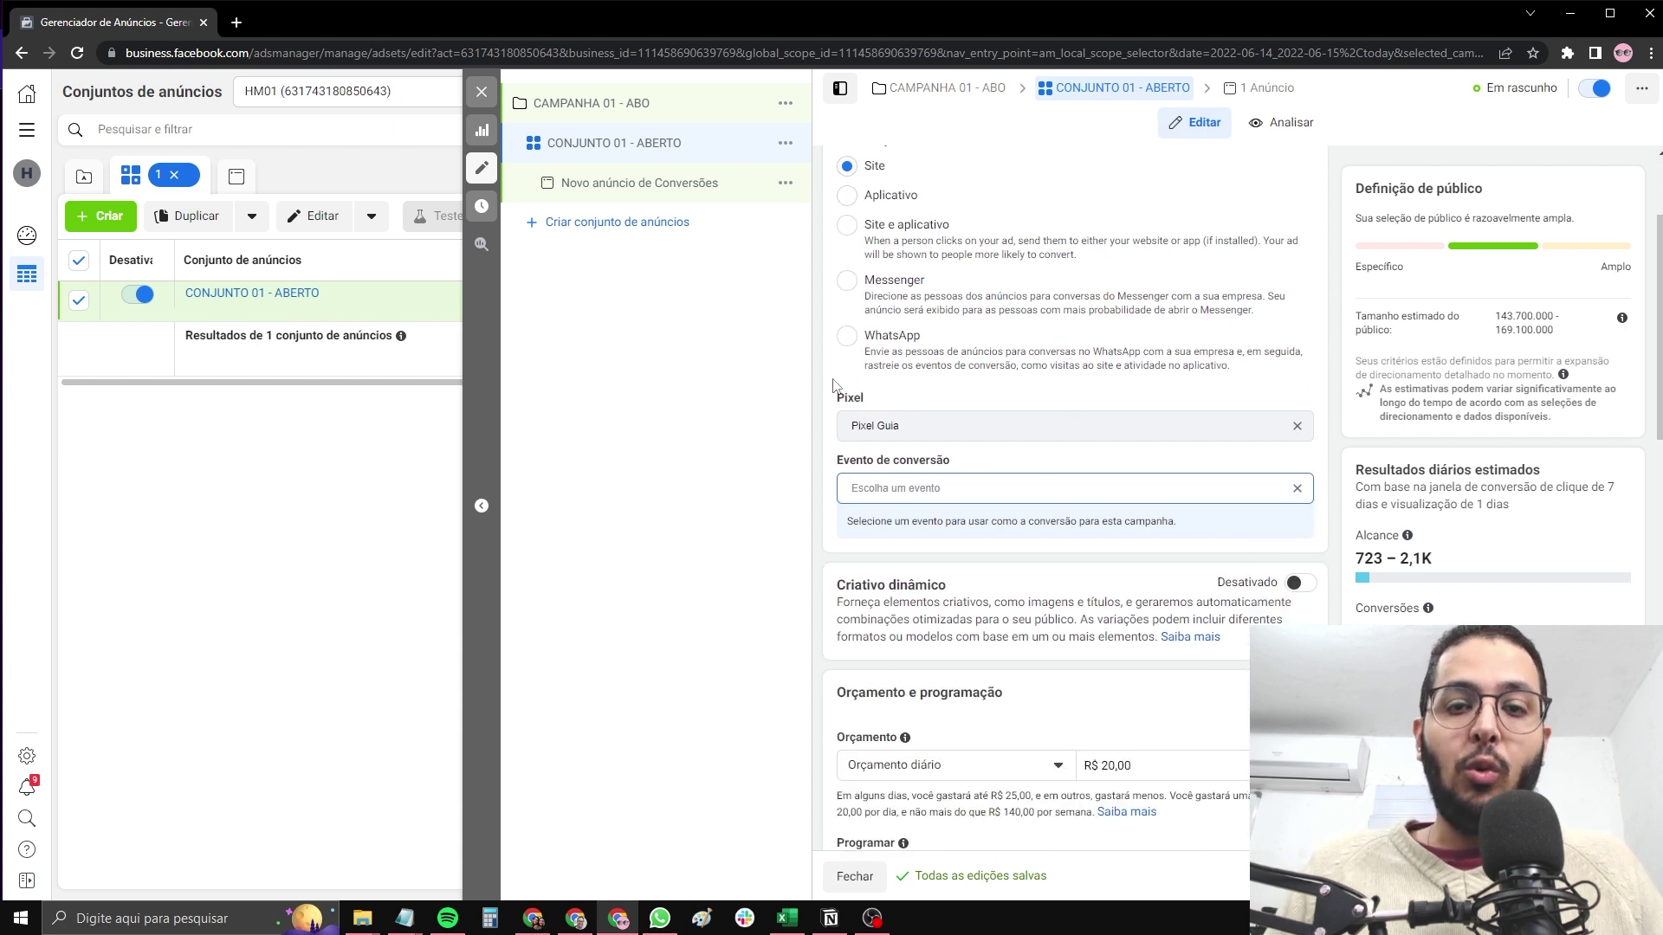
pyautogui.click(920, 490)
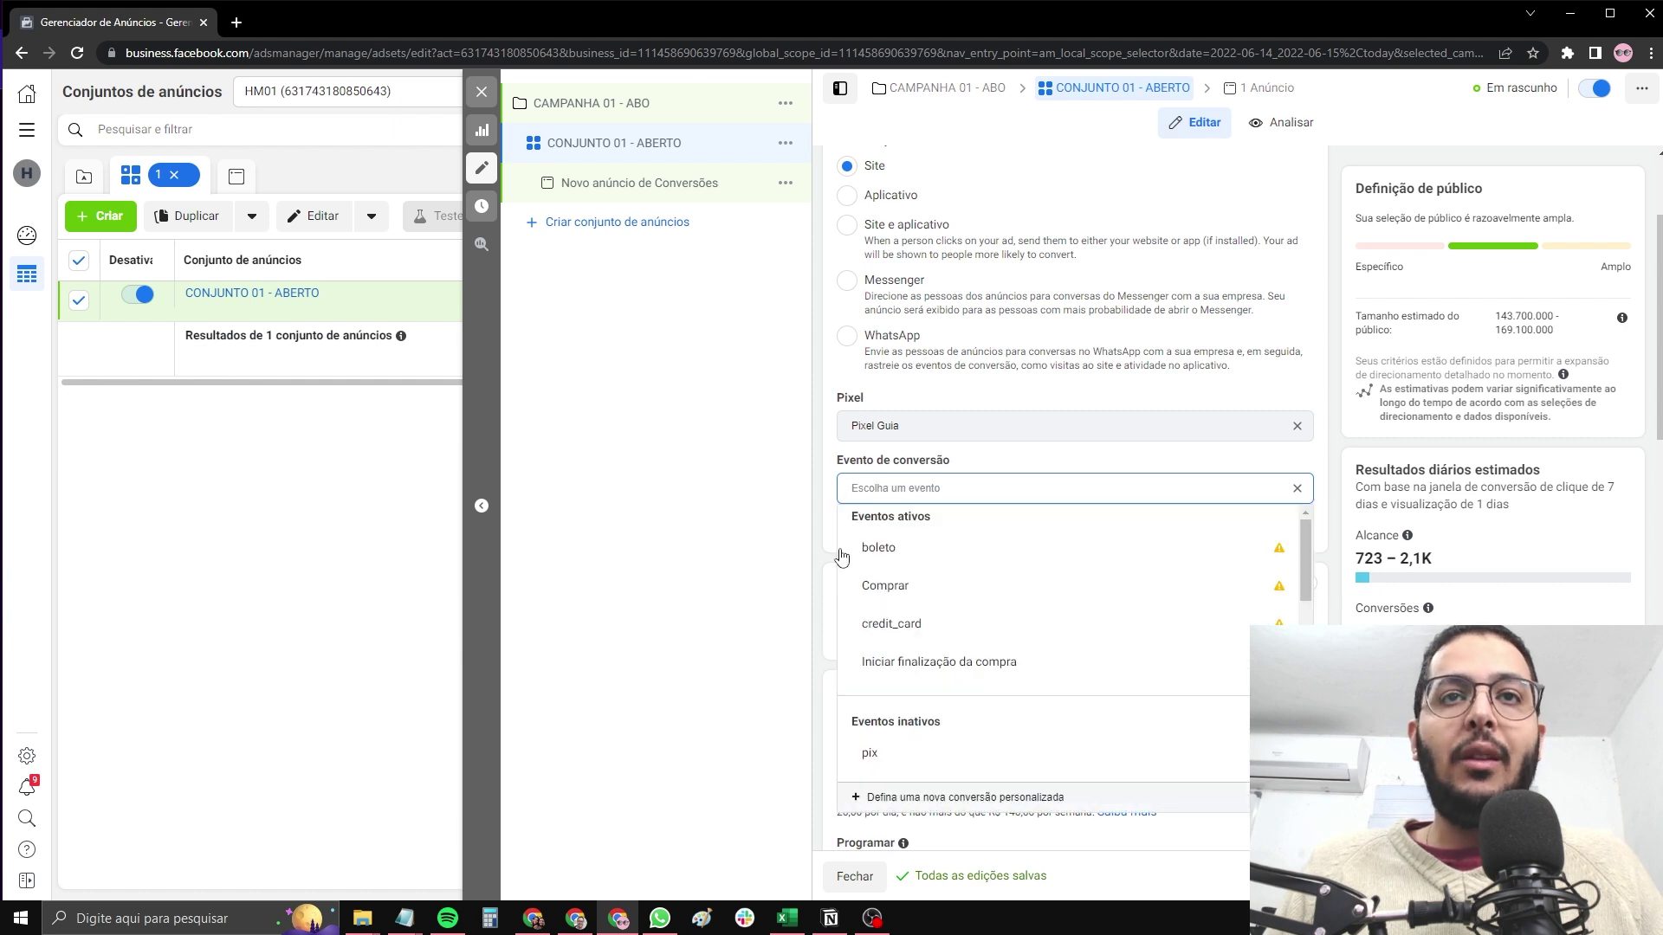
pyautogui.click(878, 586)
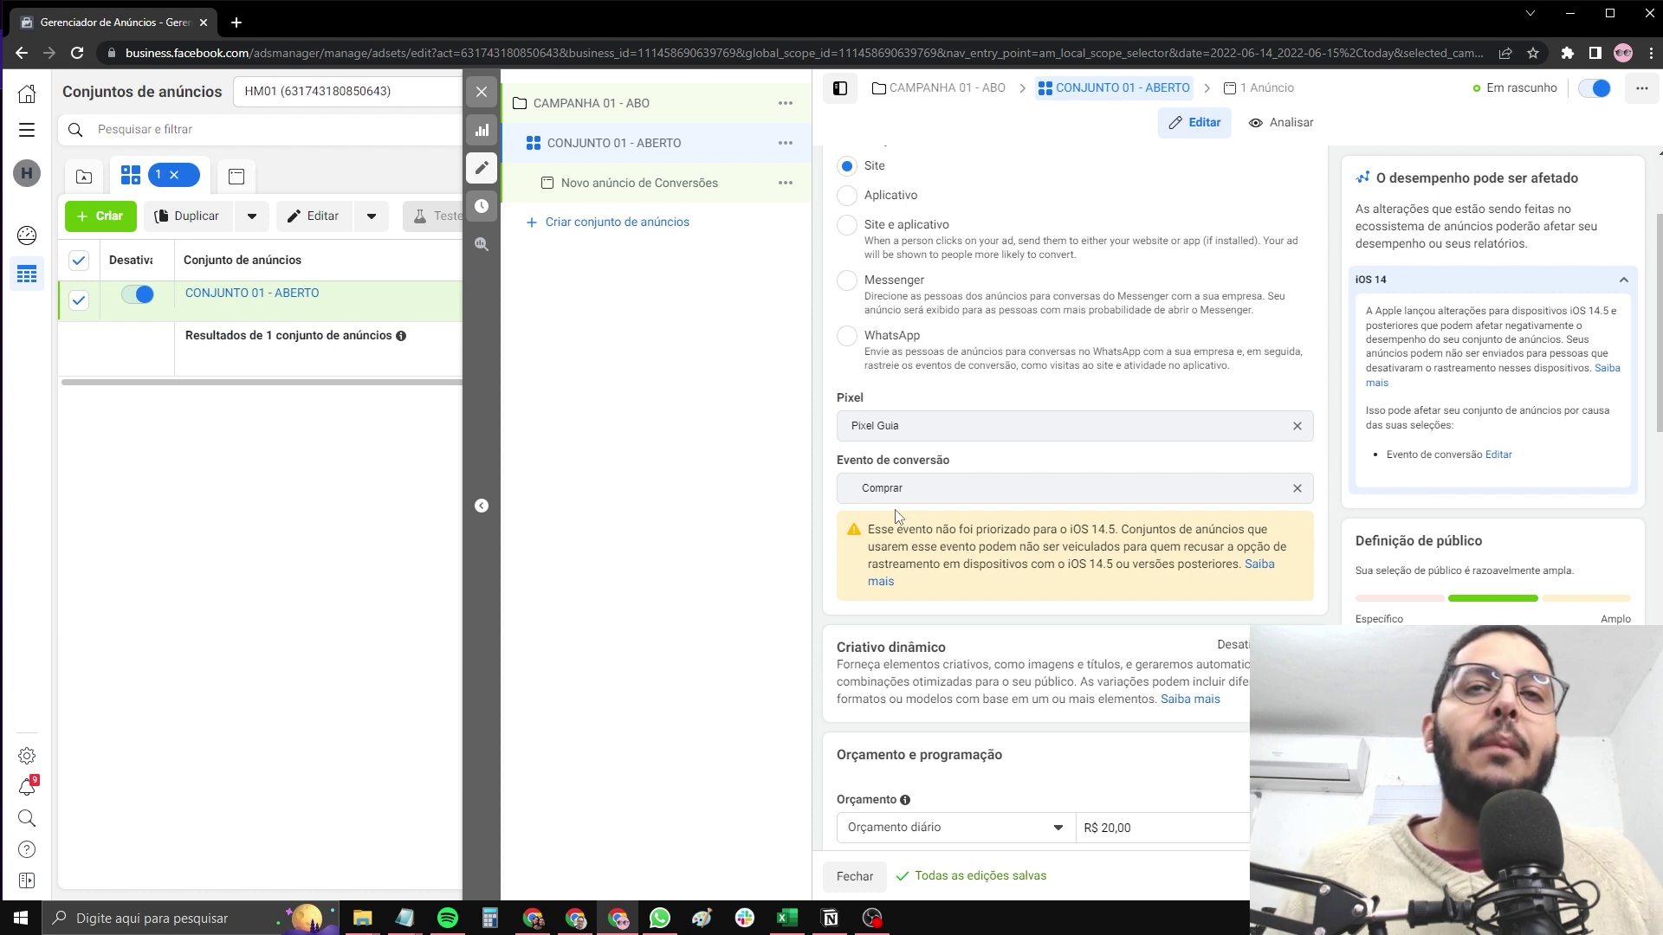
# Review the ad set's dynamic creative, budget, schedule and audience settings
pyautogui.scroll(-2, 897, 516)
pyautogui.scroll(-1, 1189, 476)
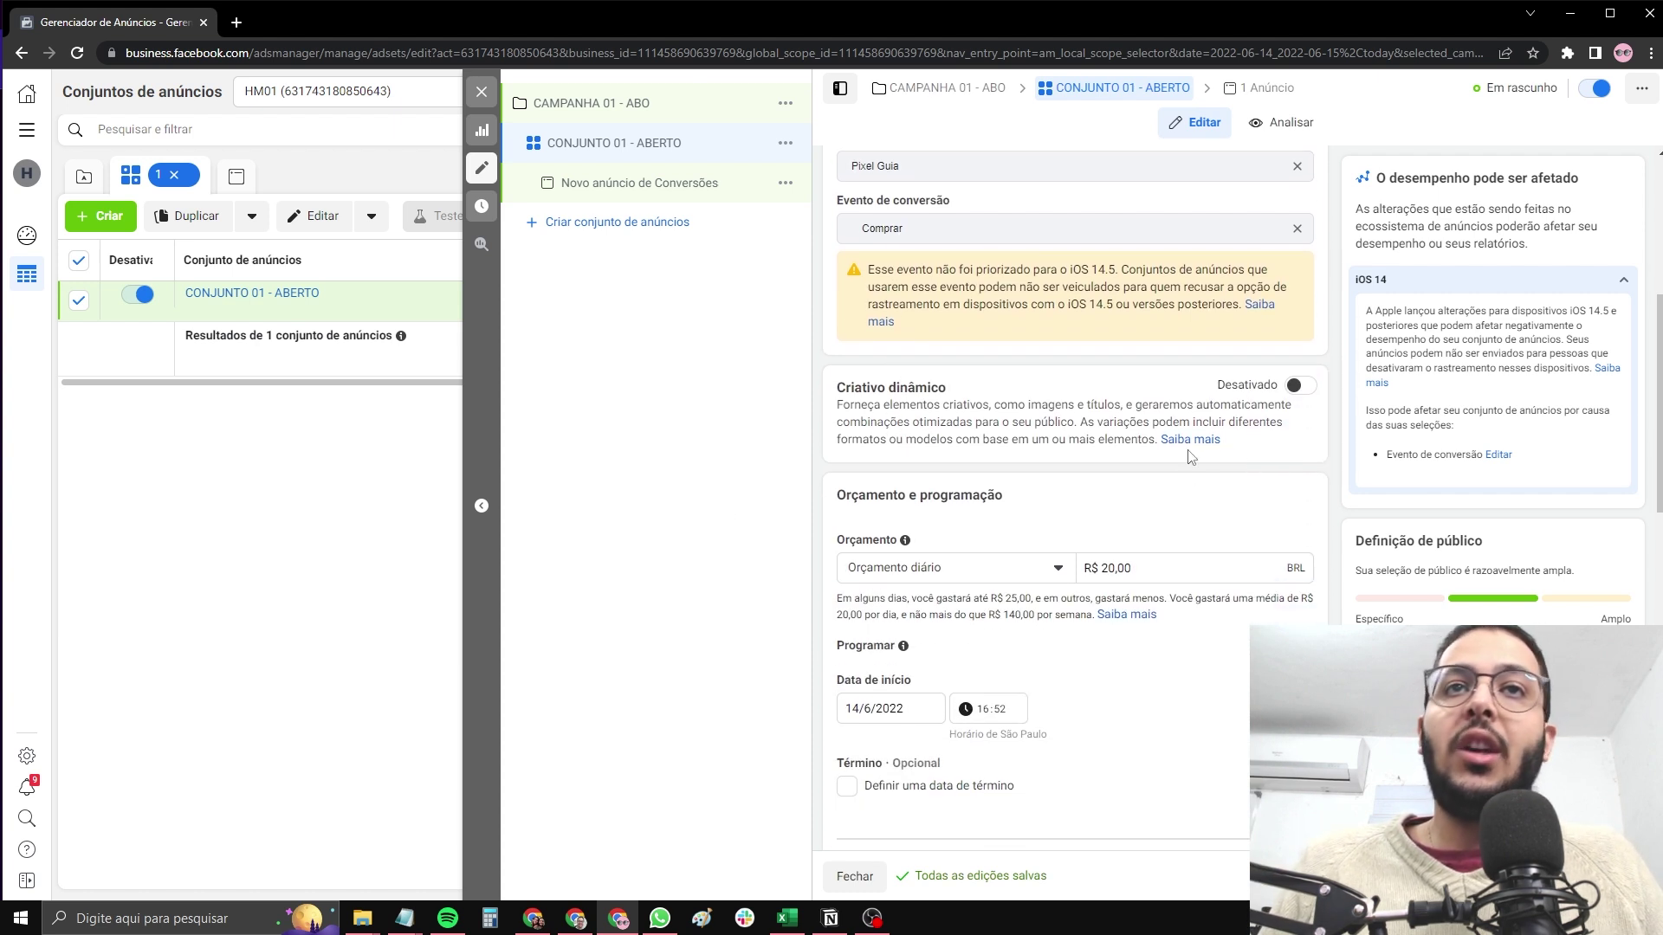
pyautogui.scroll(-1, 892, 385)
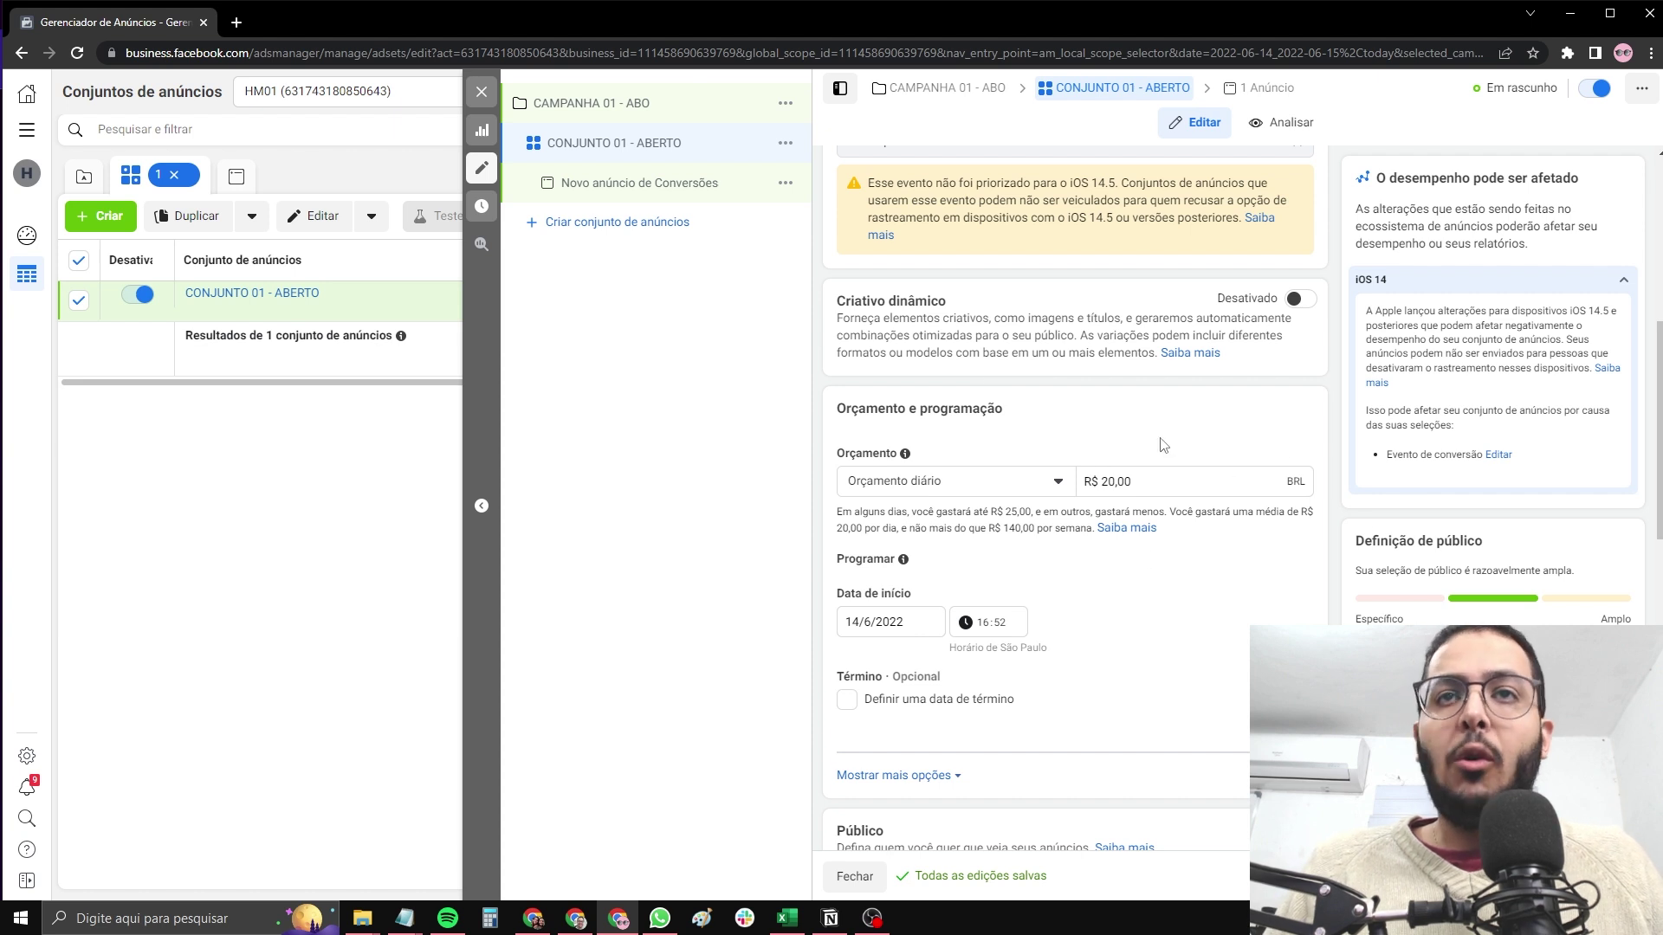
pyautogui.scroll(-1, 1028, 416)
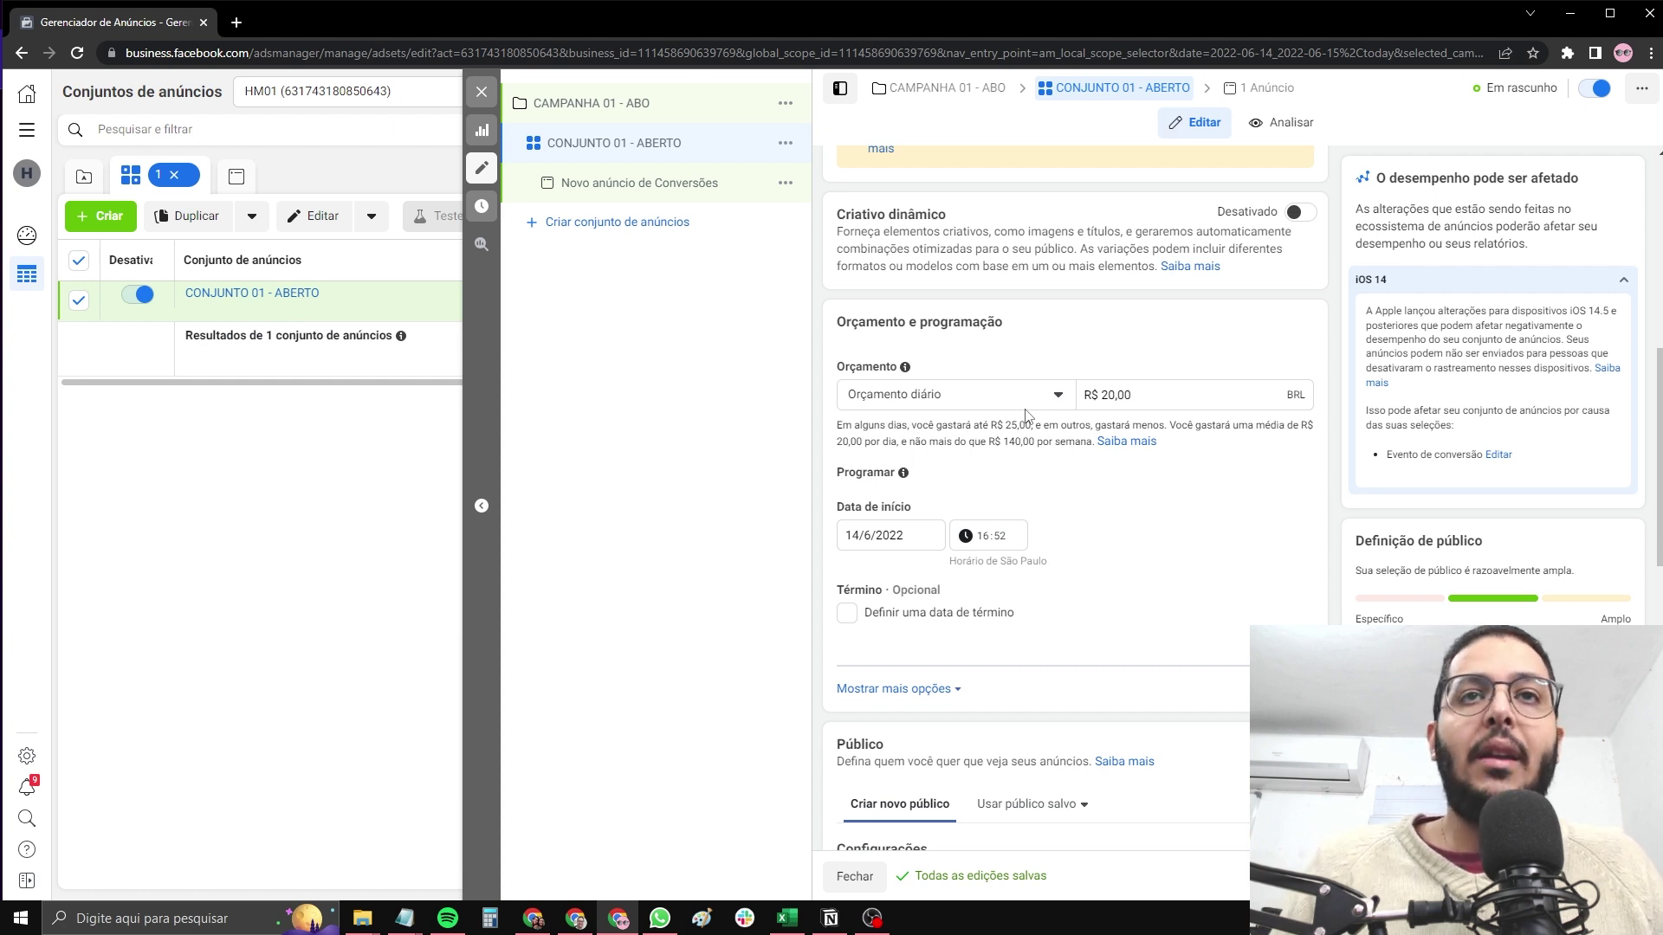
pyautogui.scroll(-4, 1028, 417)
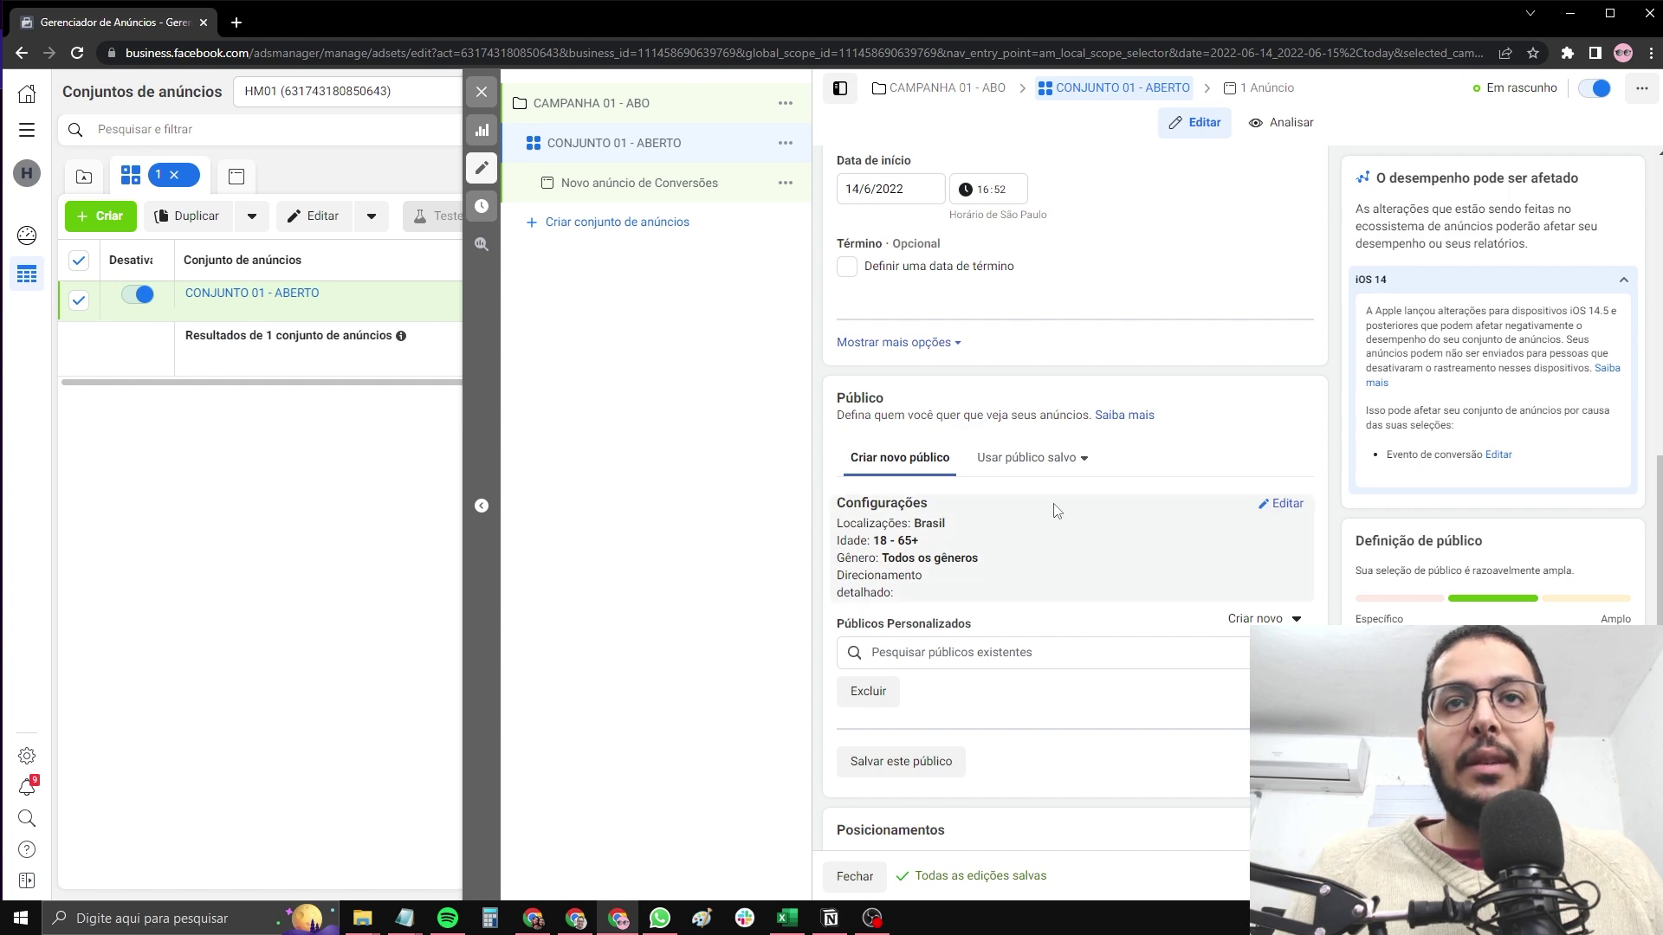
pyautogui.scroll(9, 818, 342)
pyautogui.scroll(-5, 1242, 390)
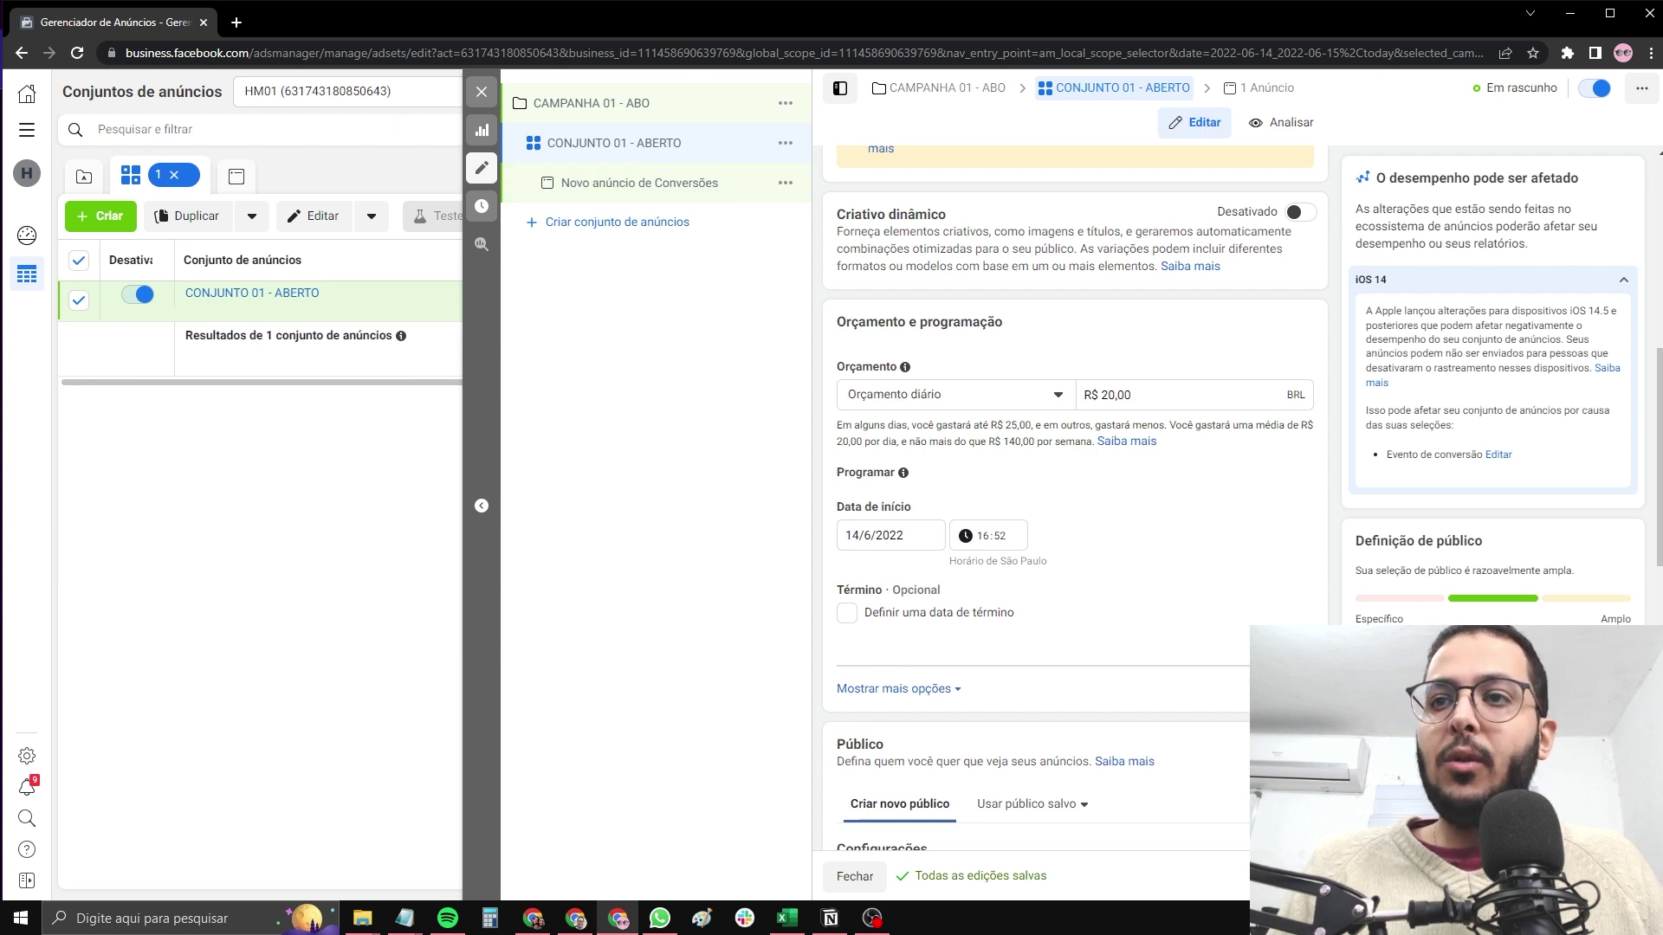
# Rename the ad inside the ad set as "ANUNCIO 01"
pyautogui.click(614, 183)
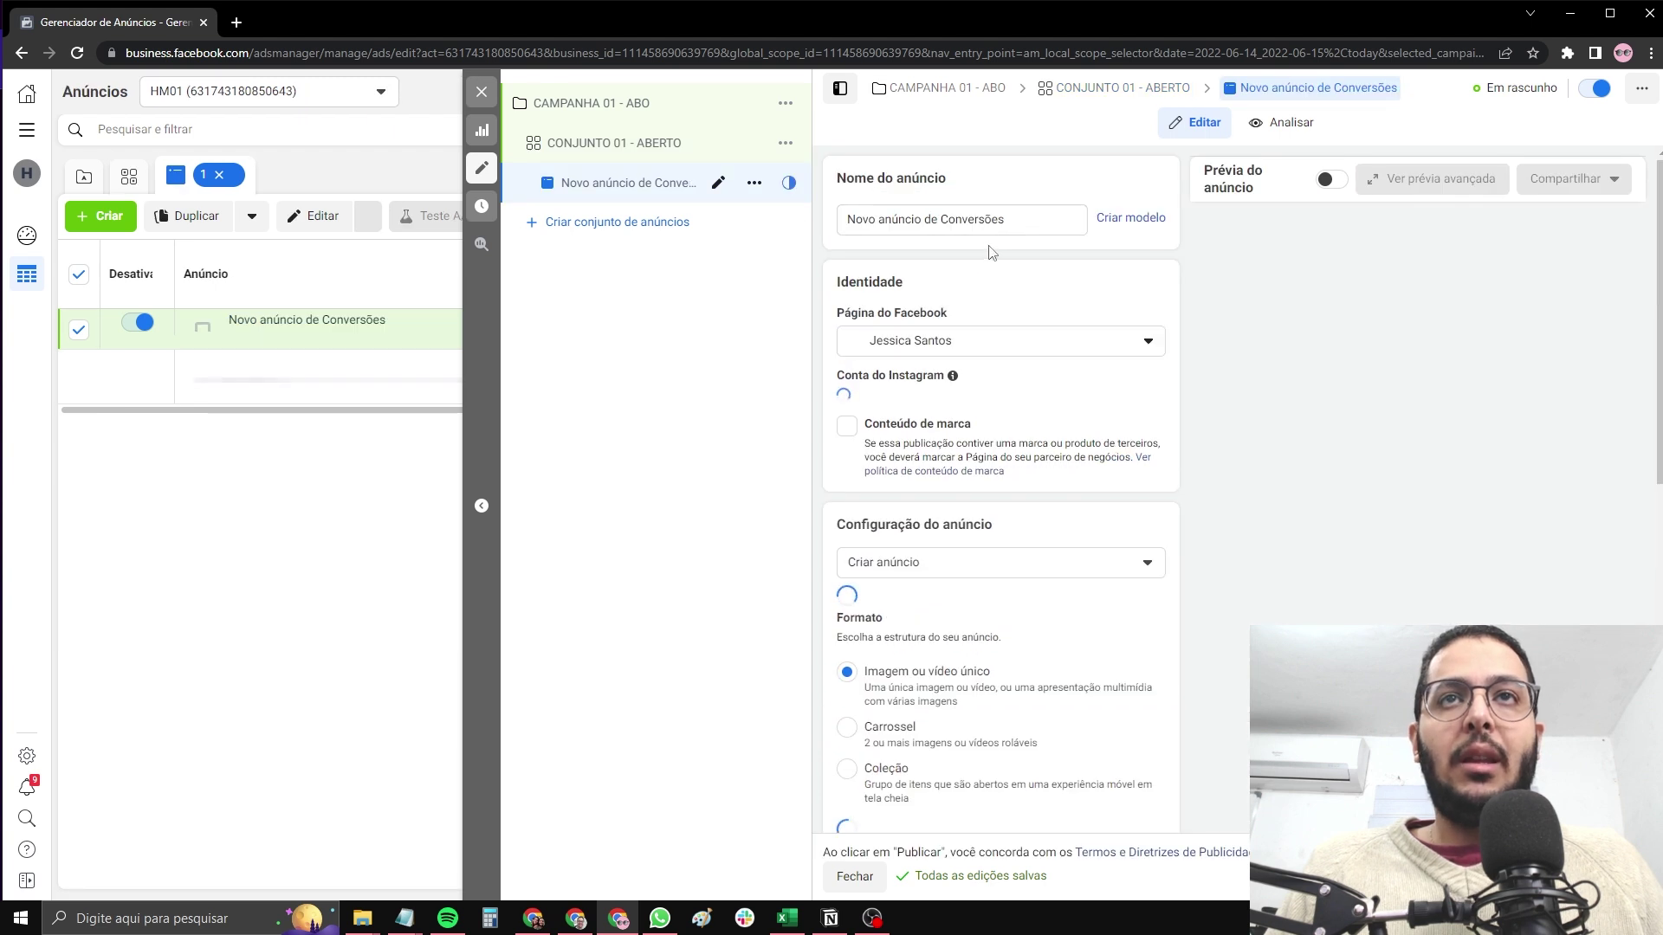
pyautogui.moveTo(1016, 220); pyautogui.dragTo(832, 222)
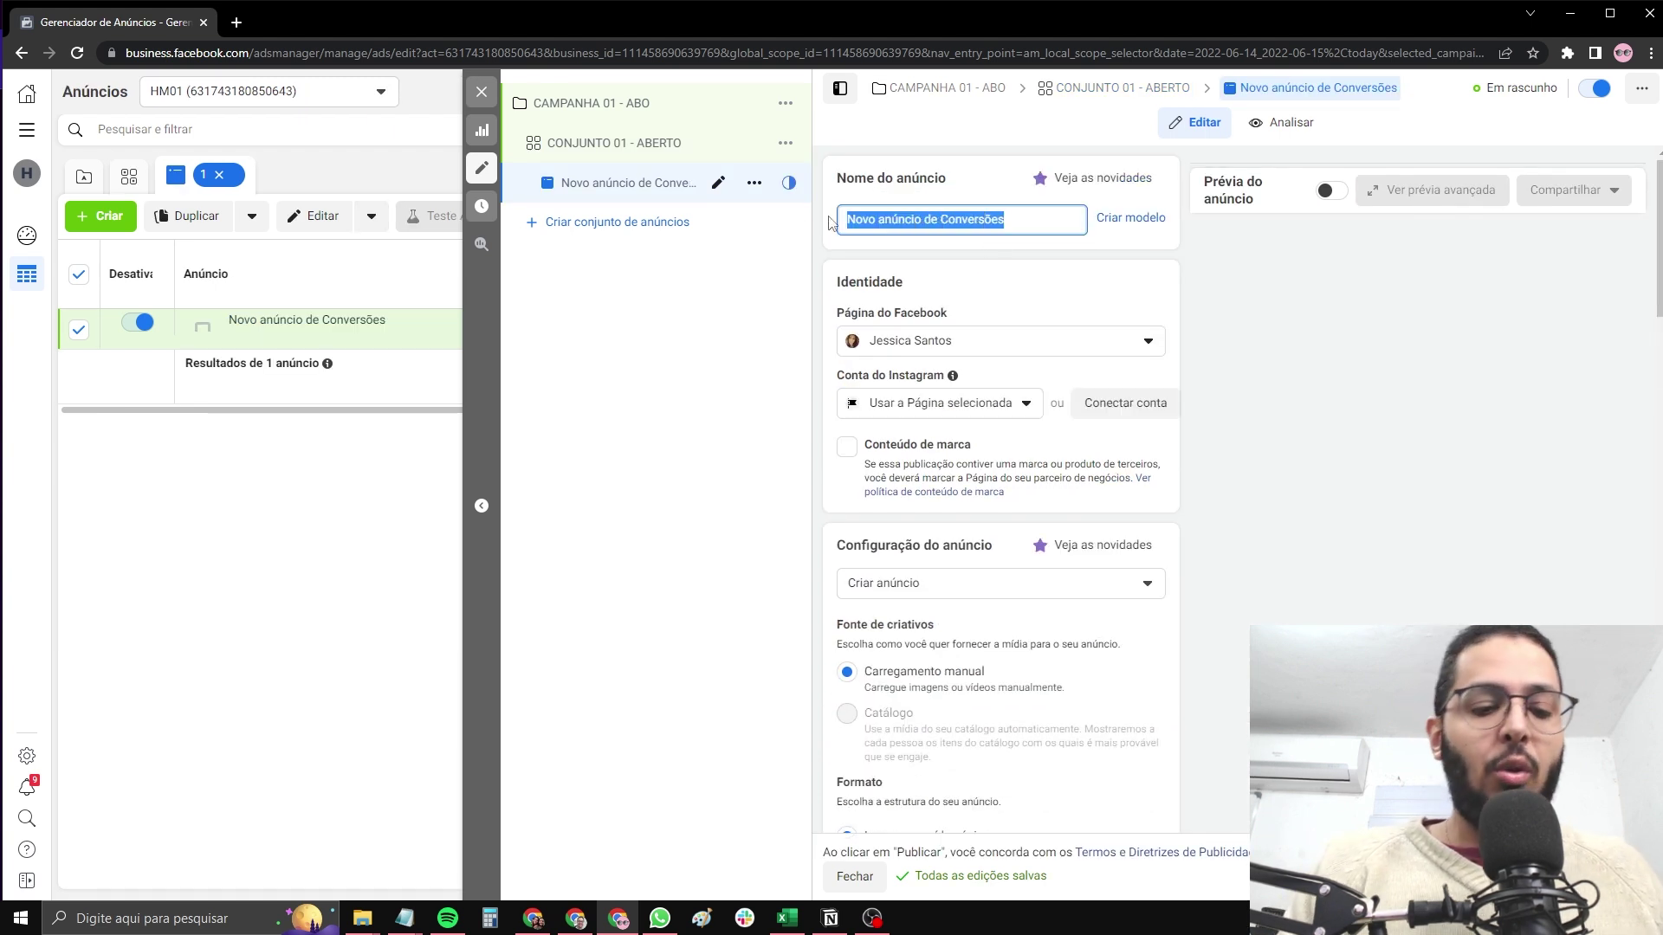
pyautogui.write('ANUNCIO 01')
pyautogui.click(834, 264)
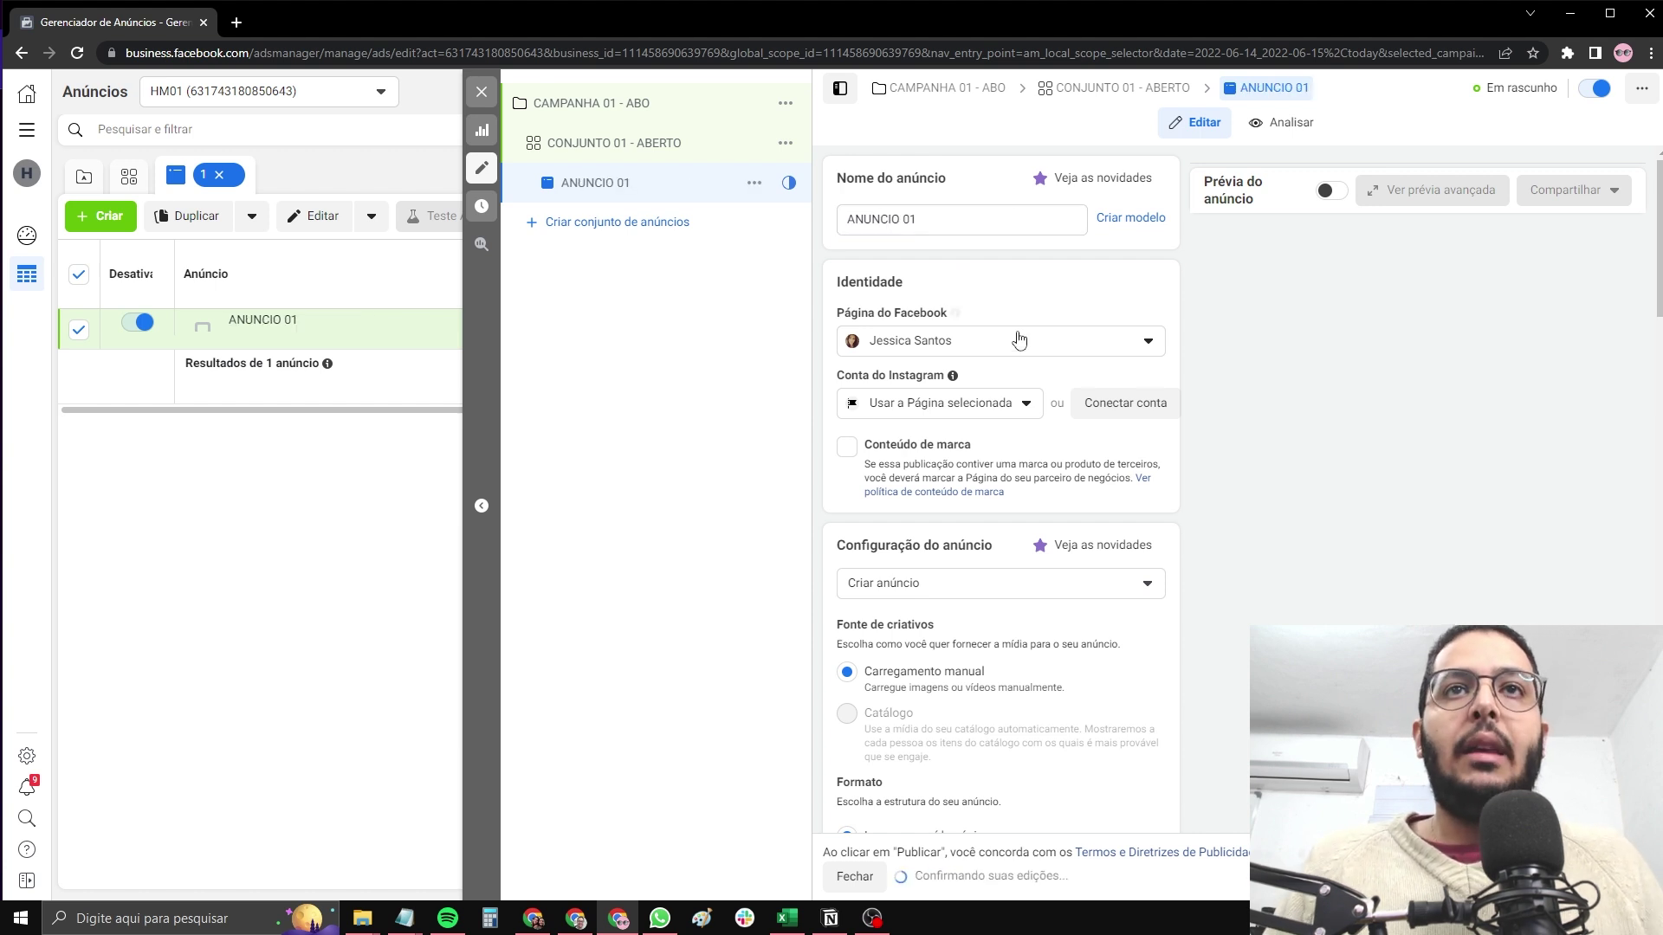
# Check the ad's identity settings and turn on the ad preview
pyautogui.scroll(-1, 839, 312)
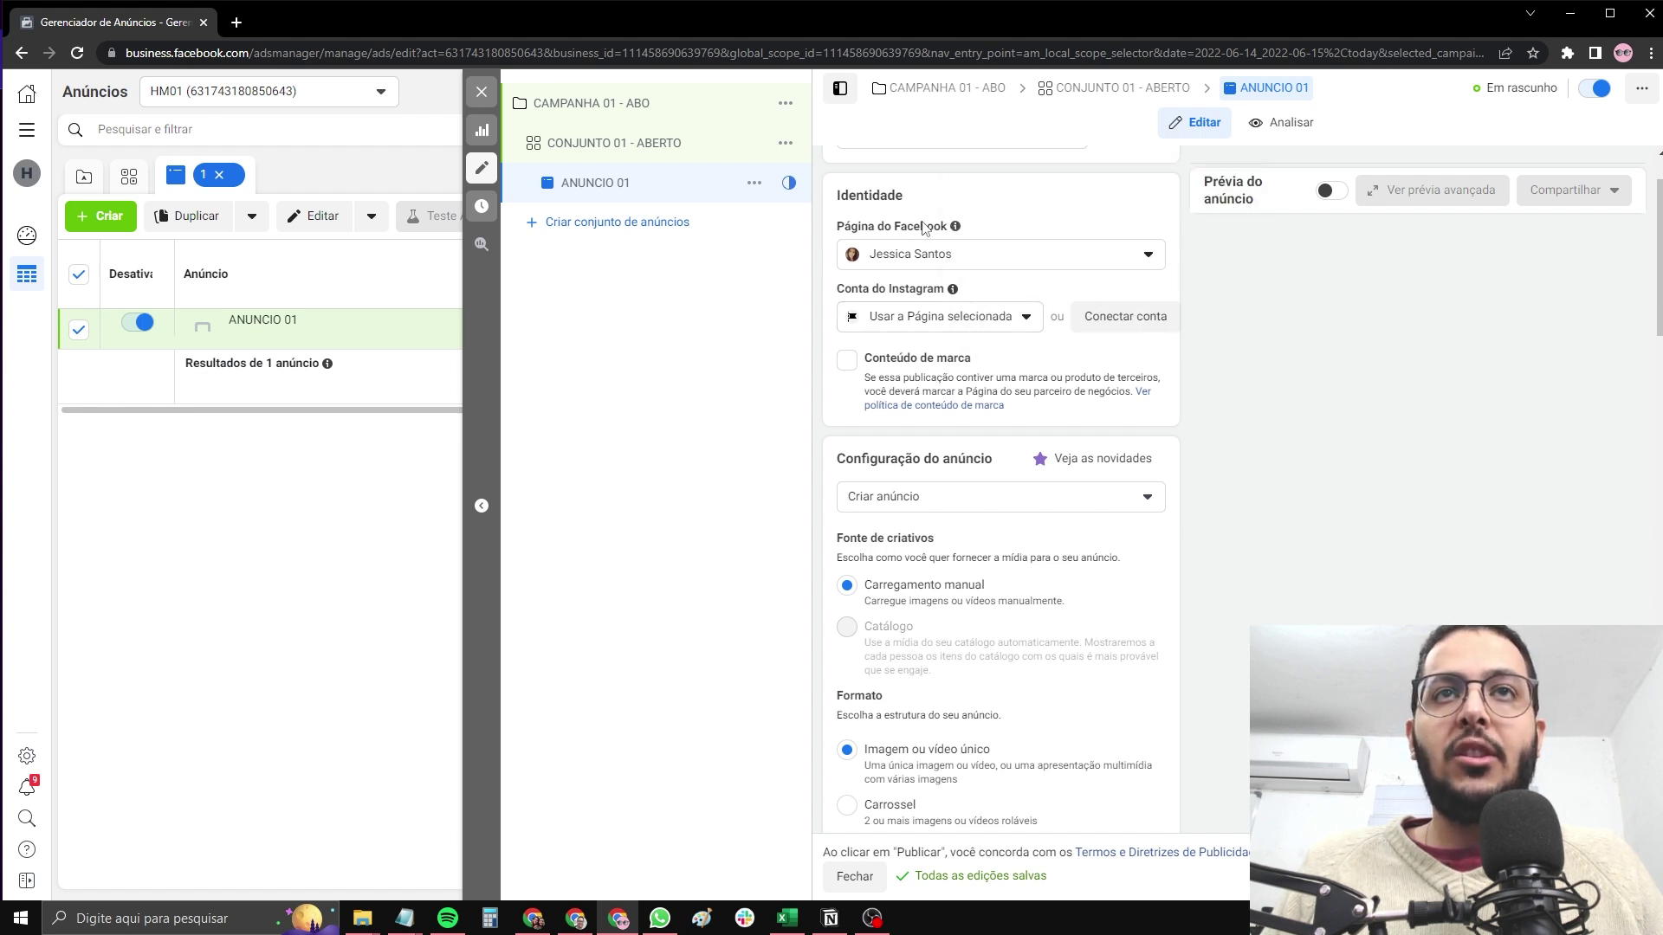
pyautogui.moveTo(956, 227)
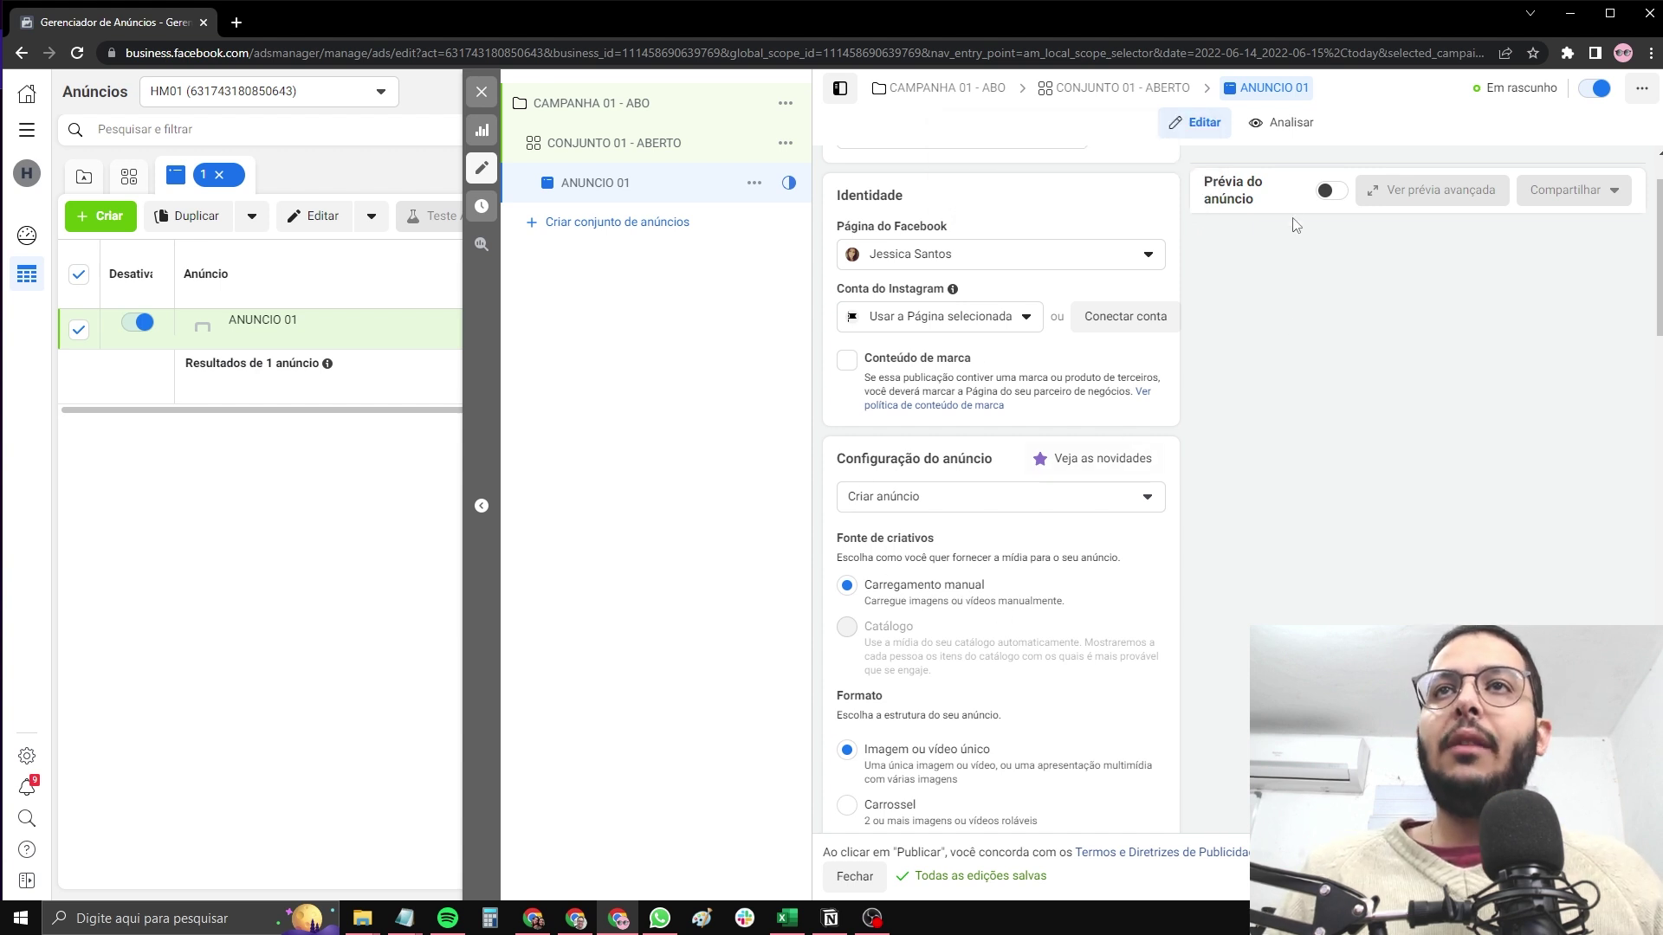
pyautogui.click(1334, 192)
# Upload an image as the ad's media, keeping the original crop for all placements and media enhancements allowed
pyautogui.scroll(-5, 939, 438)
pyautogui.scroll(-1, 952, 638)
pyautogui.click(936, 596)
pyautogui.click(857, 635)
pyautogui.click(563, 210)
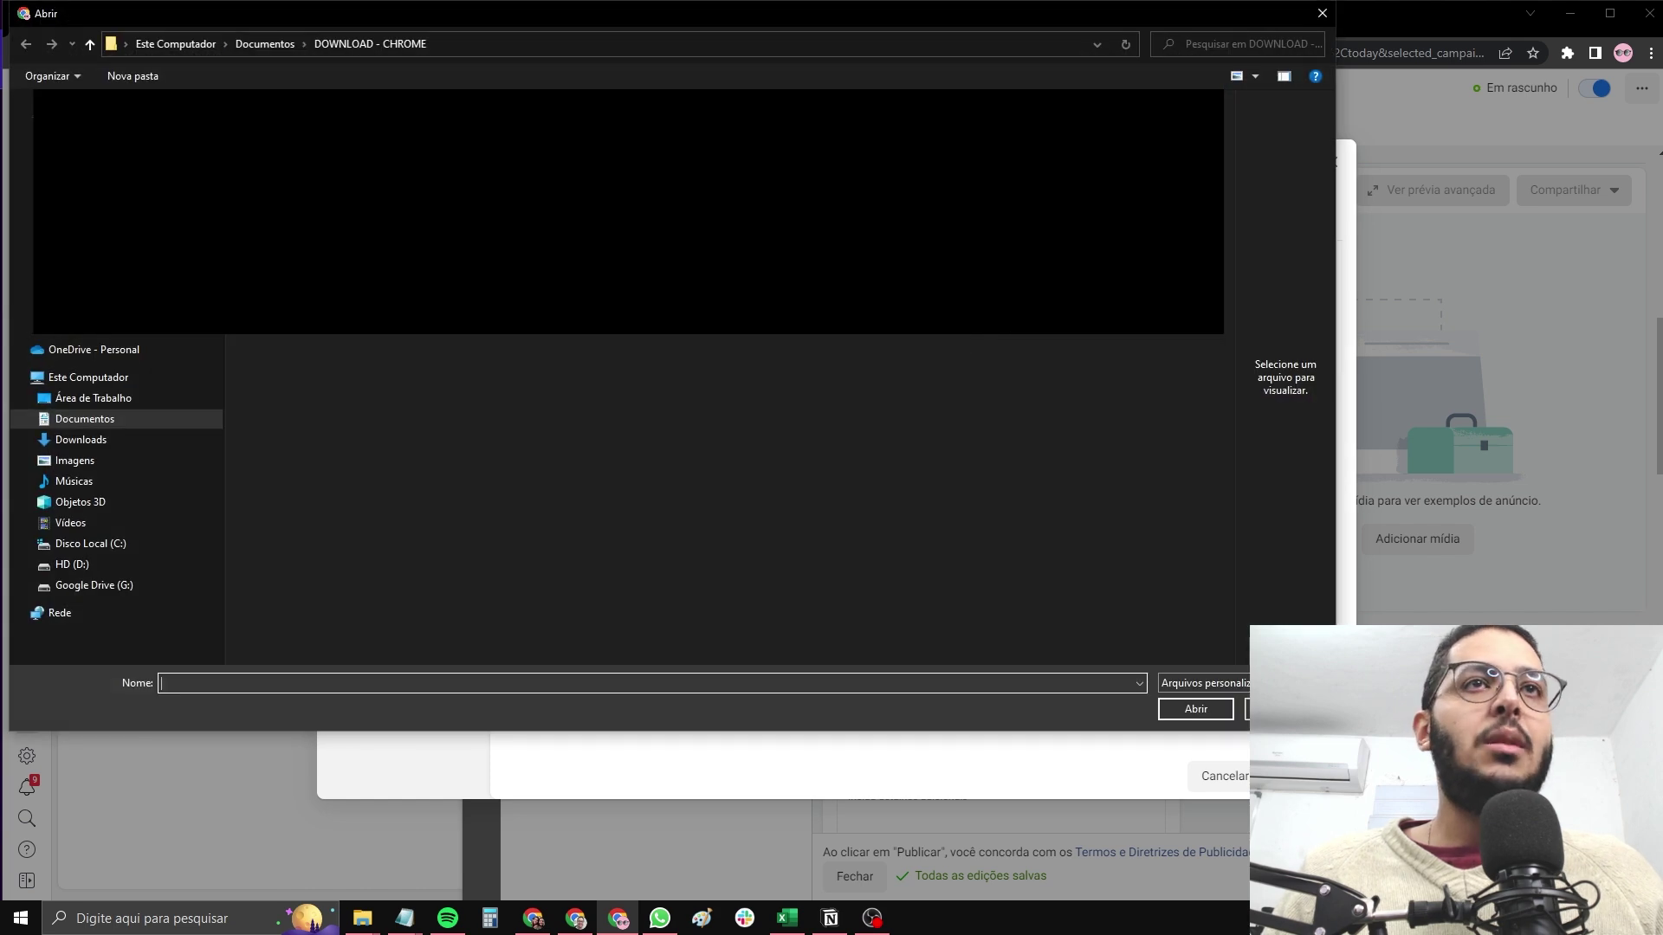
pyautogui.press('Return')
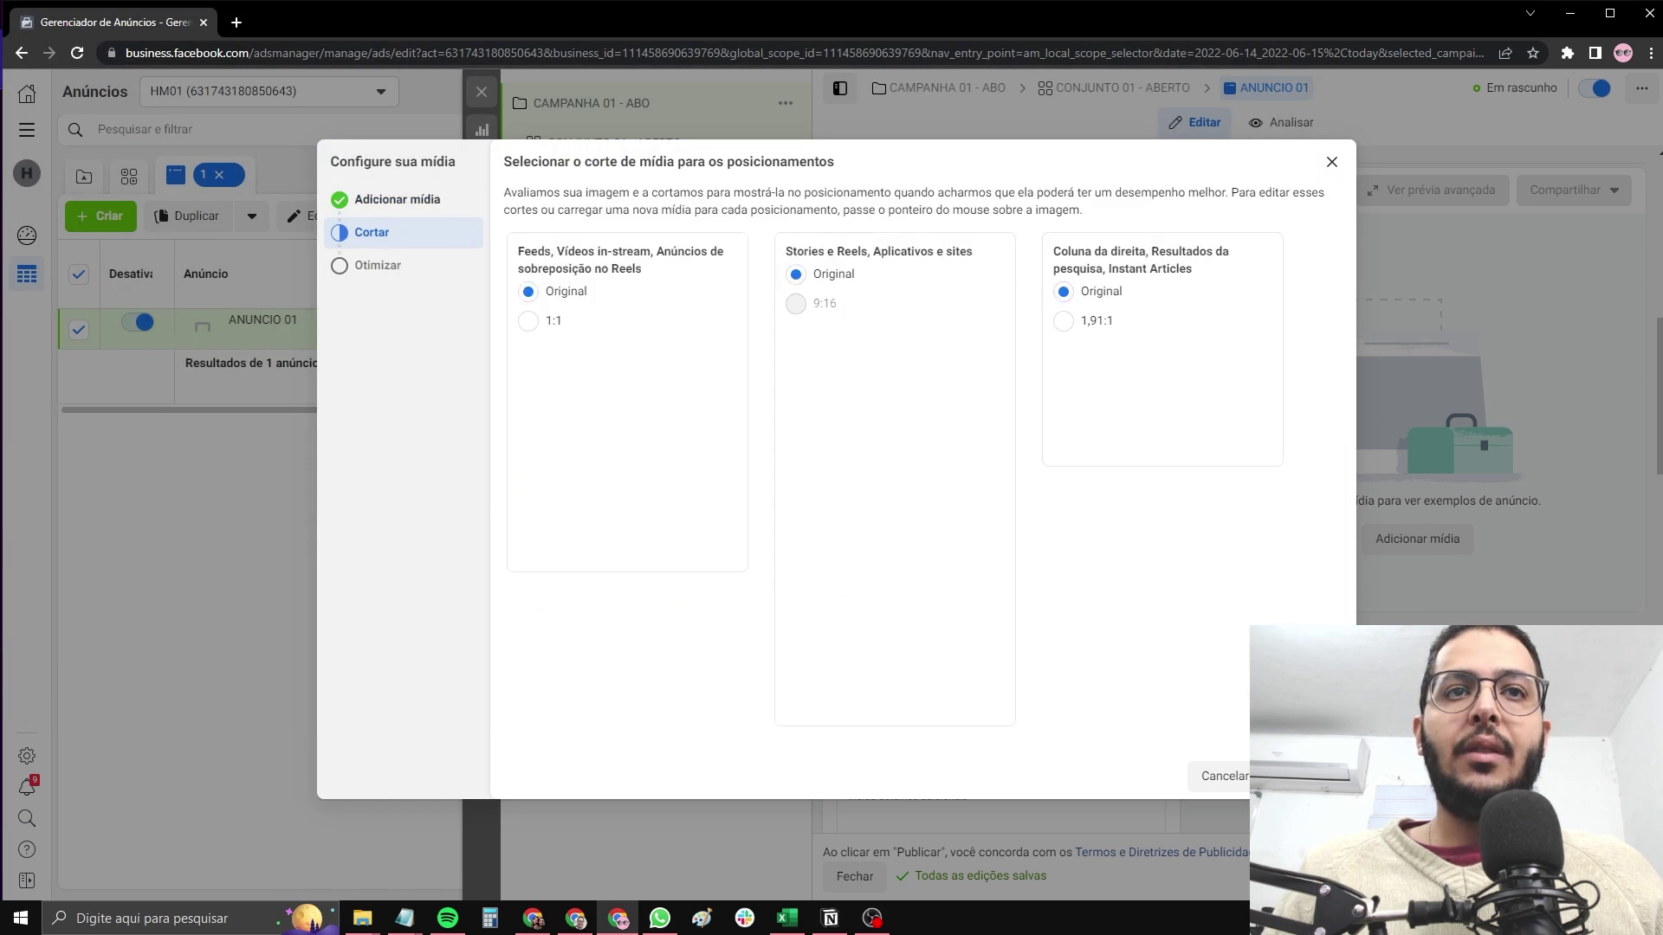
pyautogui.press('Return')
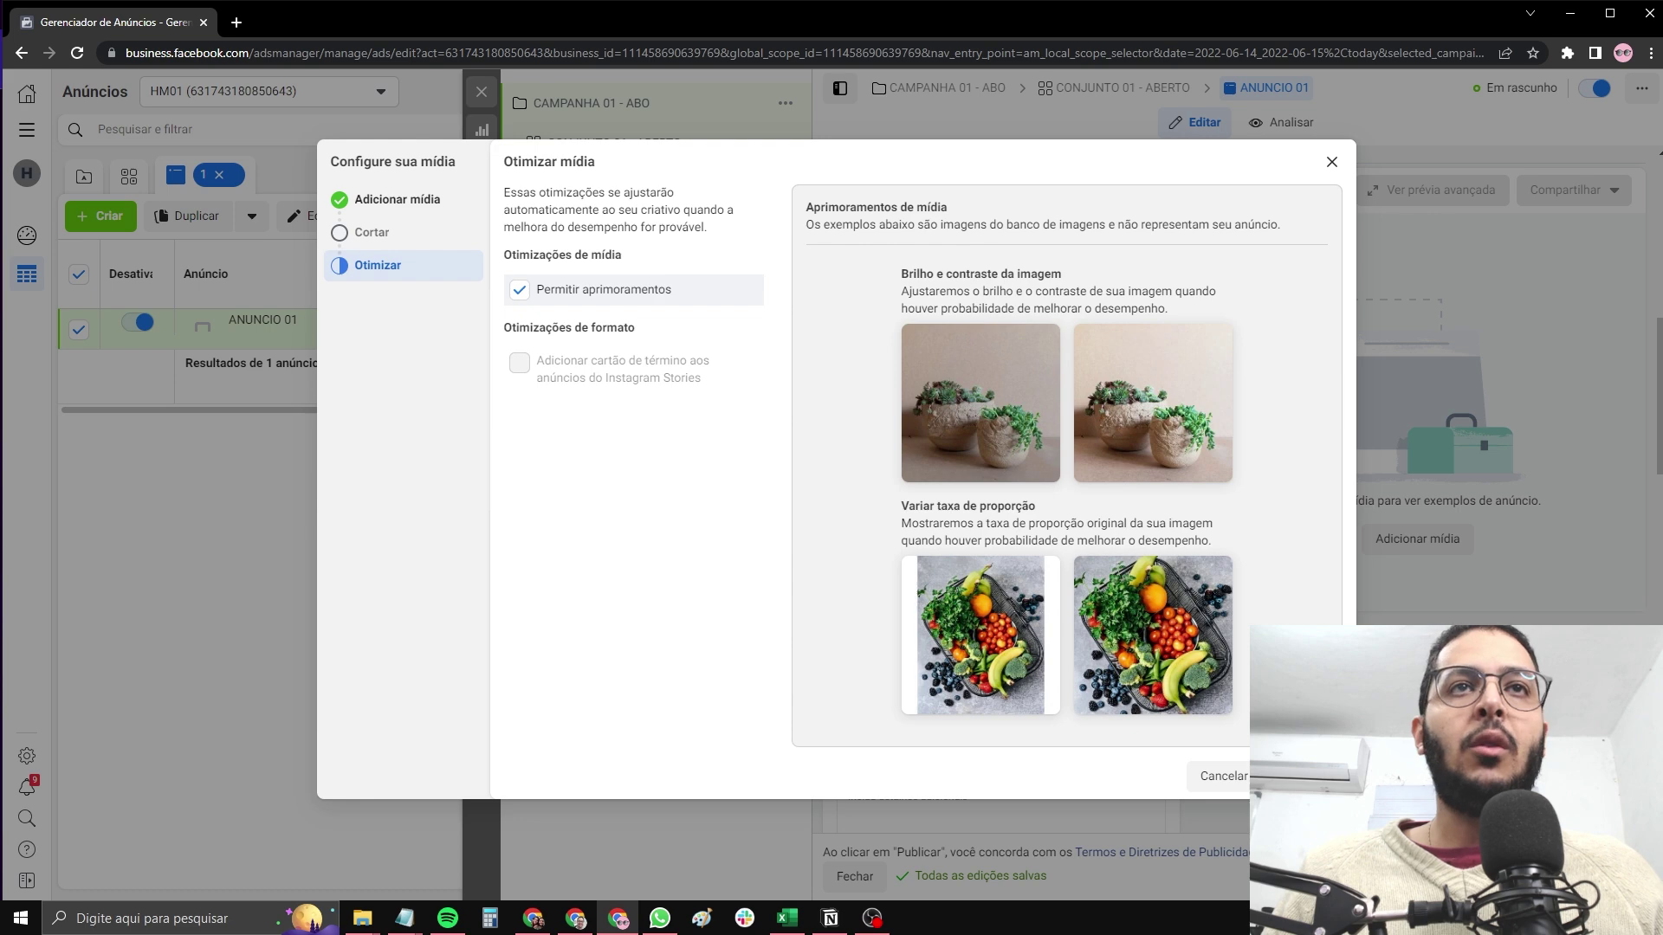
pyautogui.press('Return')
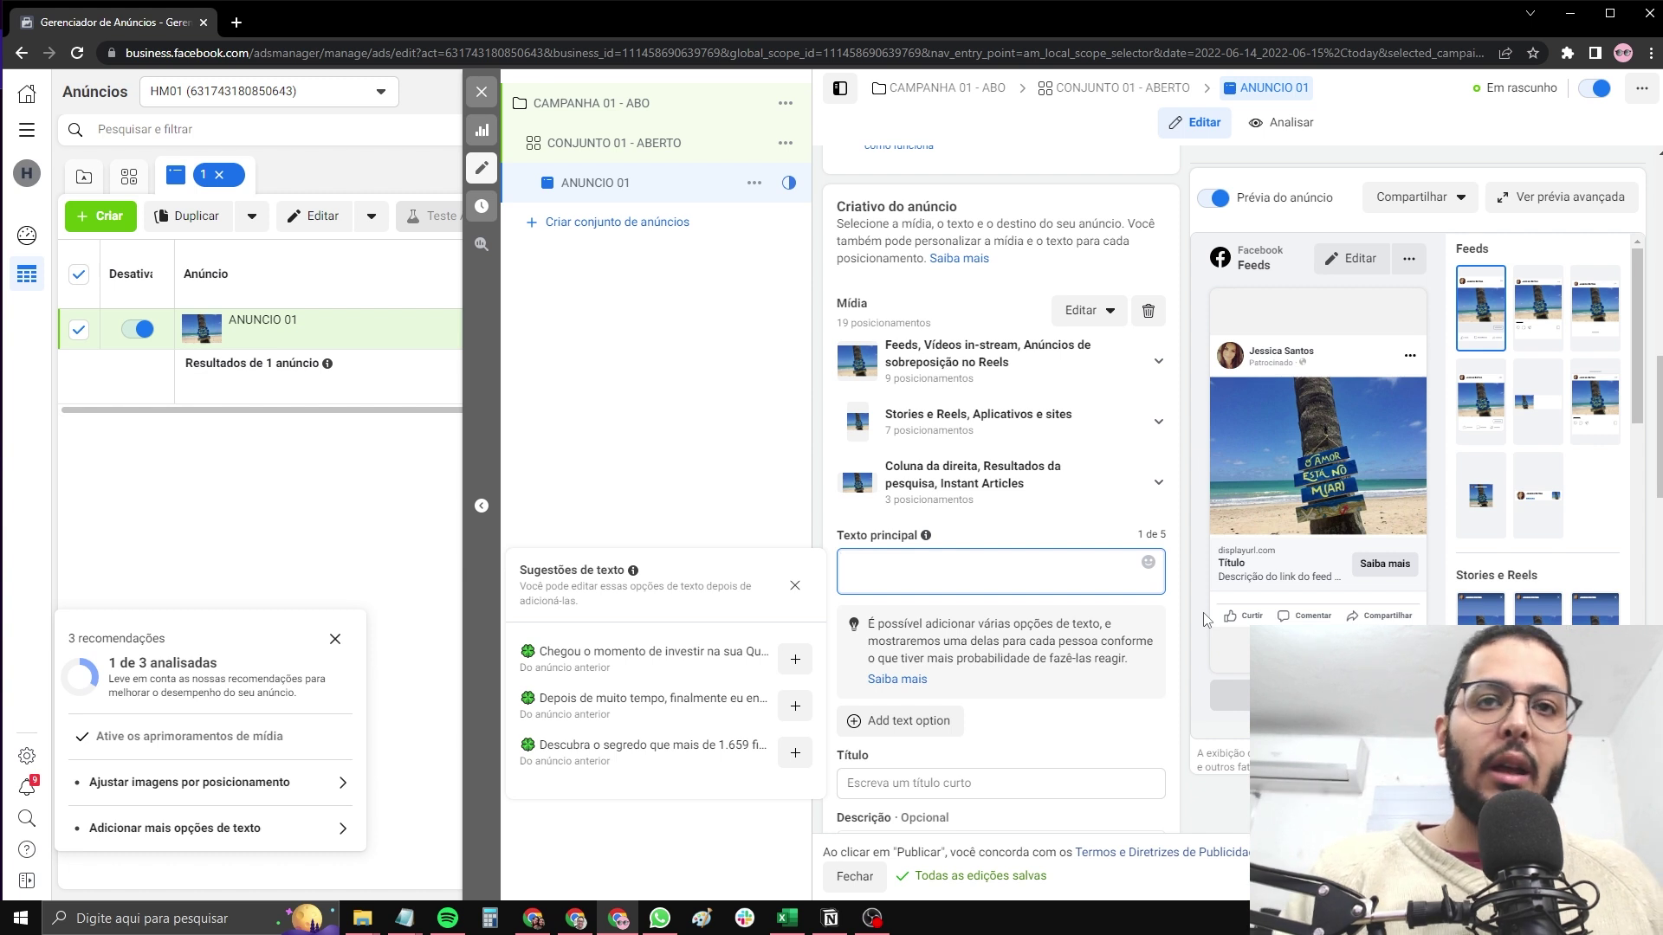
# Enter "CLICAR NO LINK NO CARD" as the ad's primary text
pyautogui.write('CLICAR NO')
pyautogui.write('LINK NO CARD')
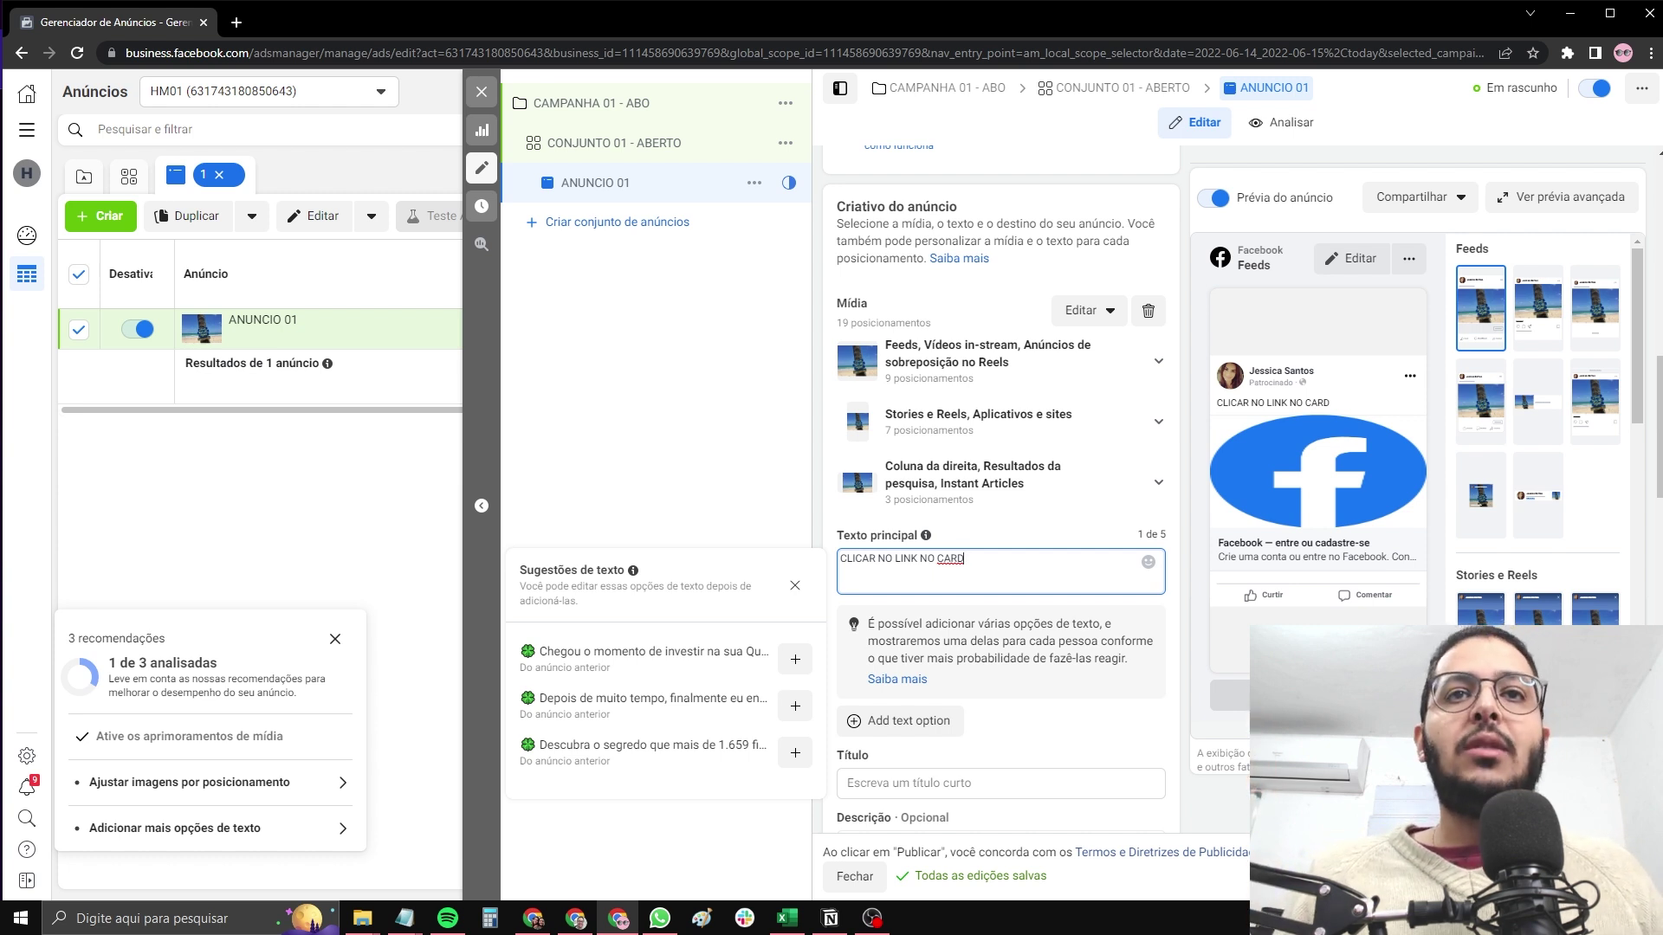
pyautogui.click(1047, 571)
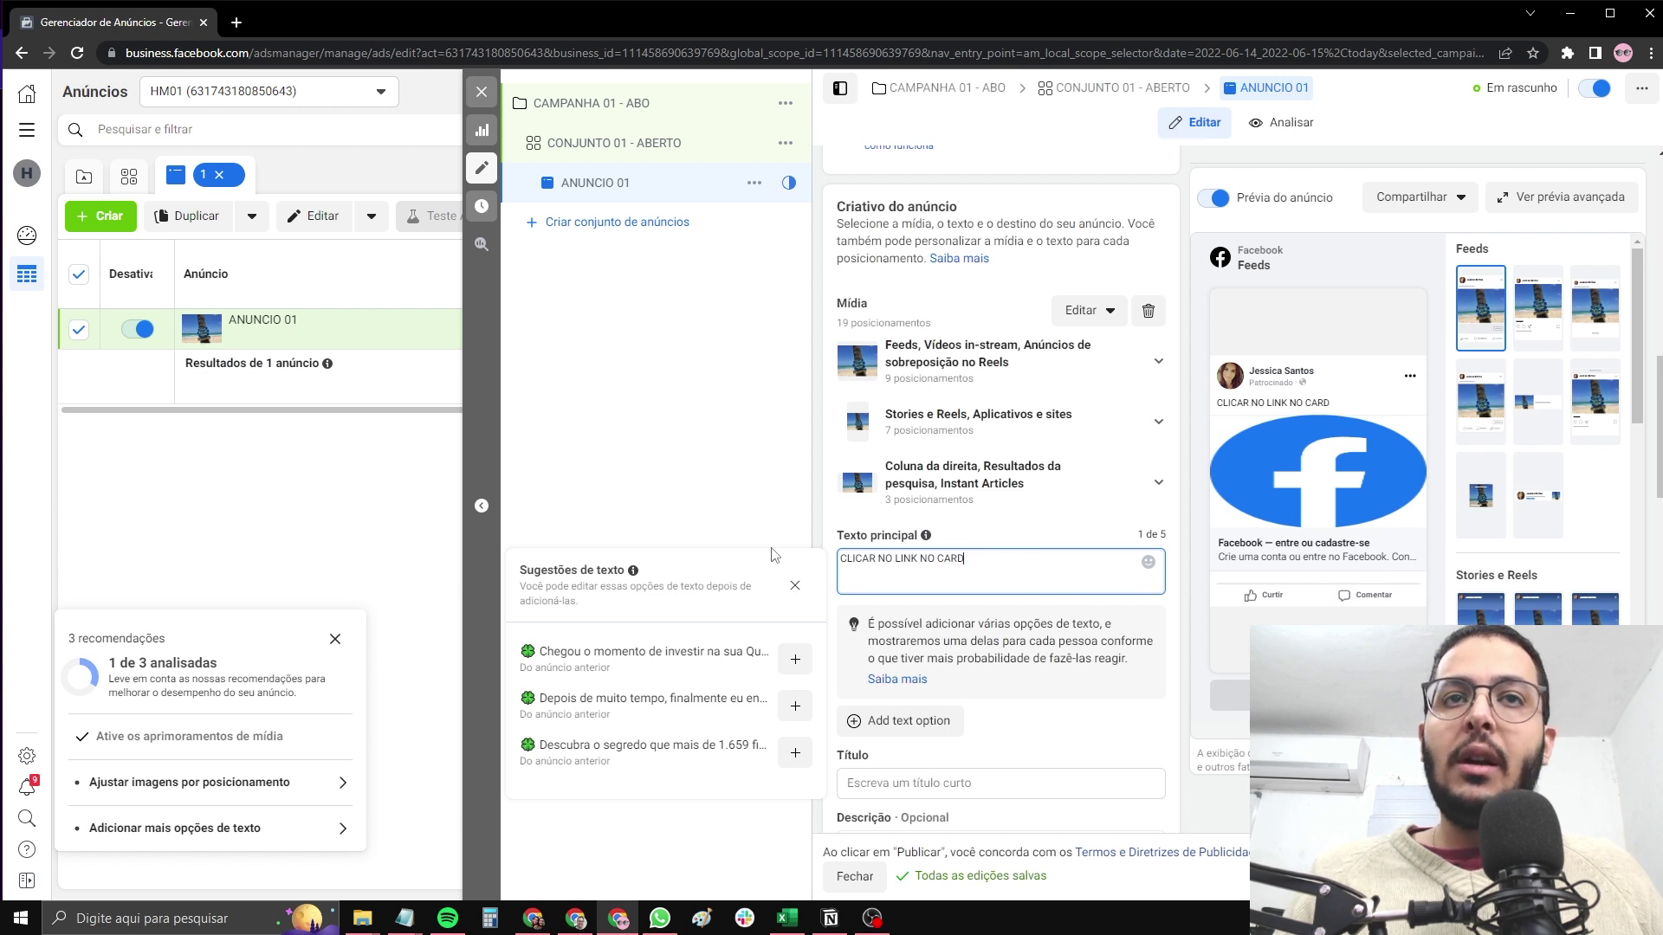
# Copy the primary text "CLICAR NO LINK NO CARD" into the ad's title and description
pyautogui.tripleClick(898, 561)
pyautogui.hotkey('ctrl', 'c')
pyautogui.click(938, 783)
pyautogui.hotkey('ctrl', 'v')
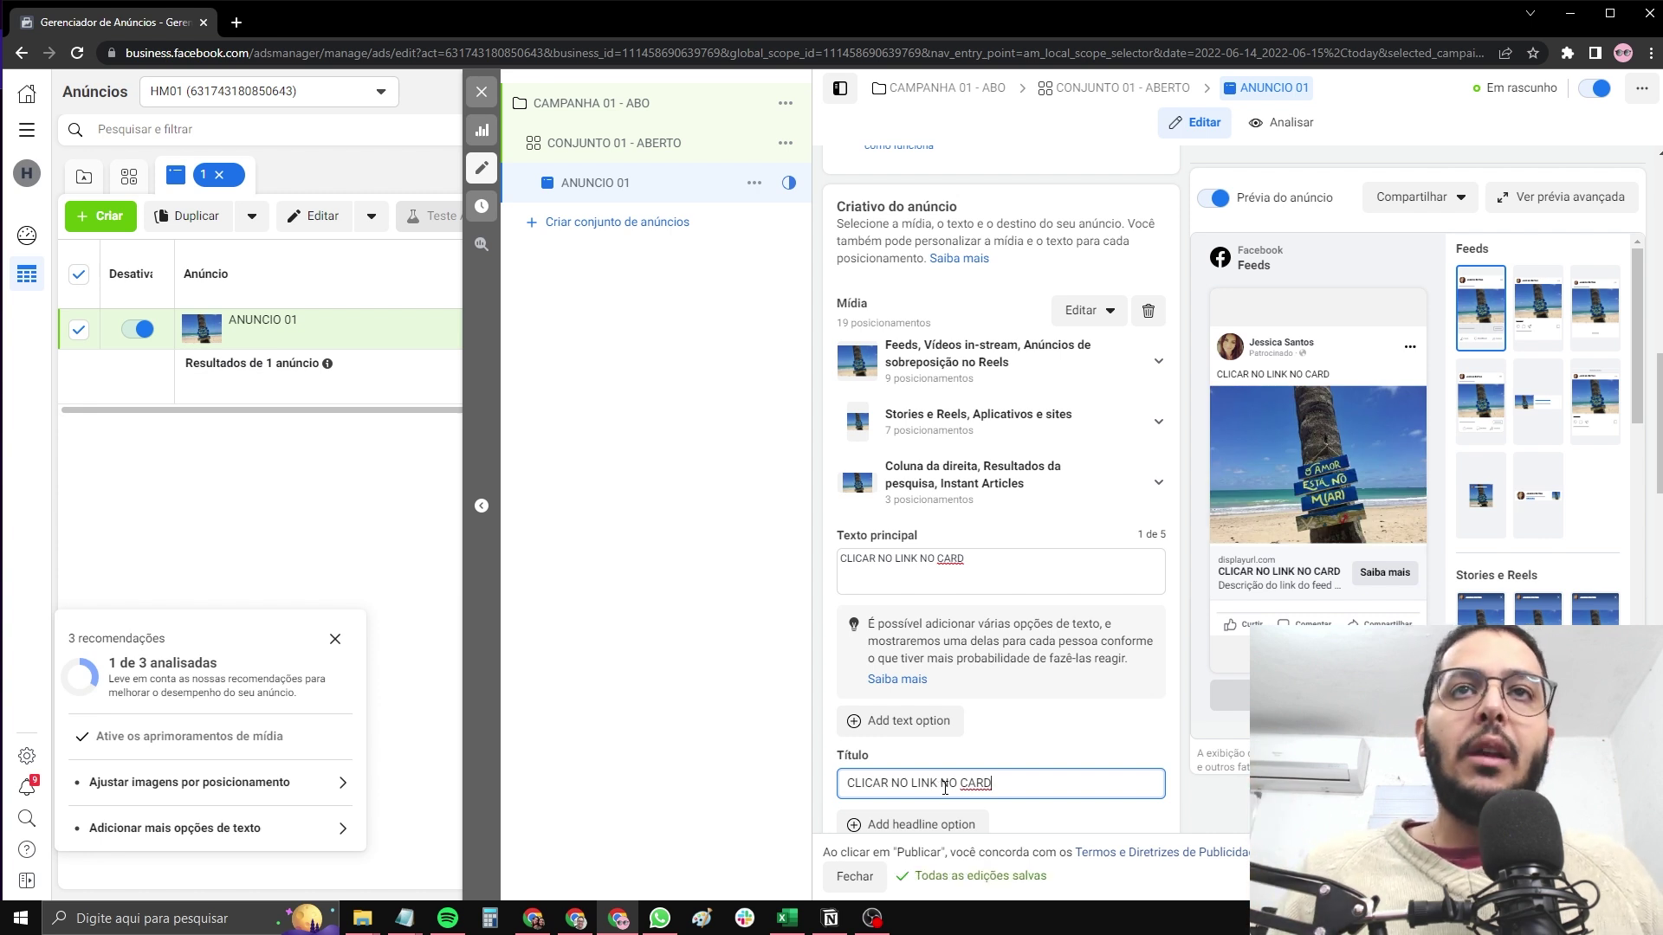
pyautogui.scroll(-5, 952, 745)
pyautogui.click(919, 462)
pyautogui.hotkey('ctrl', 'v')
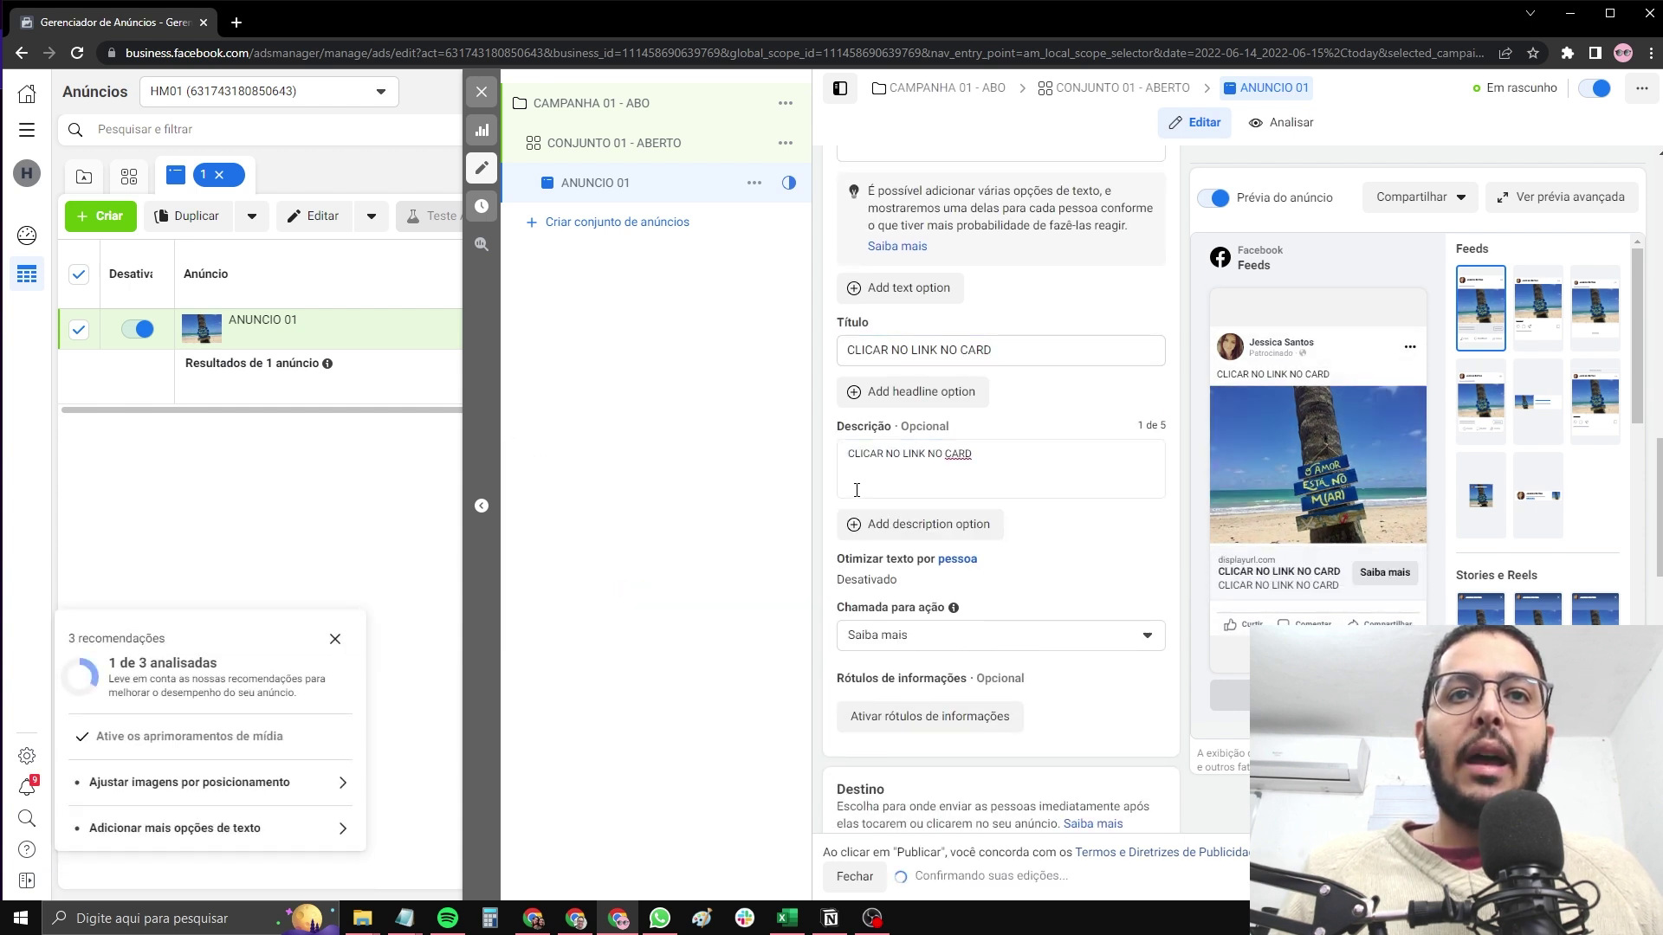
pyautogui.scroll(-4, 953, 563)
pyautogui.click(961, 624)
pyautogui.write('www.google.com')
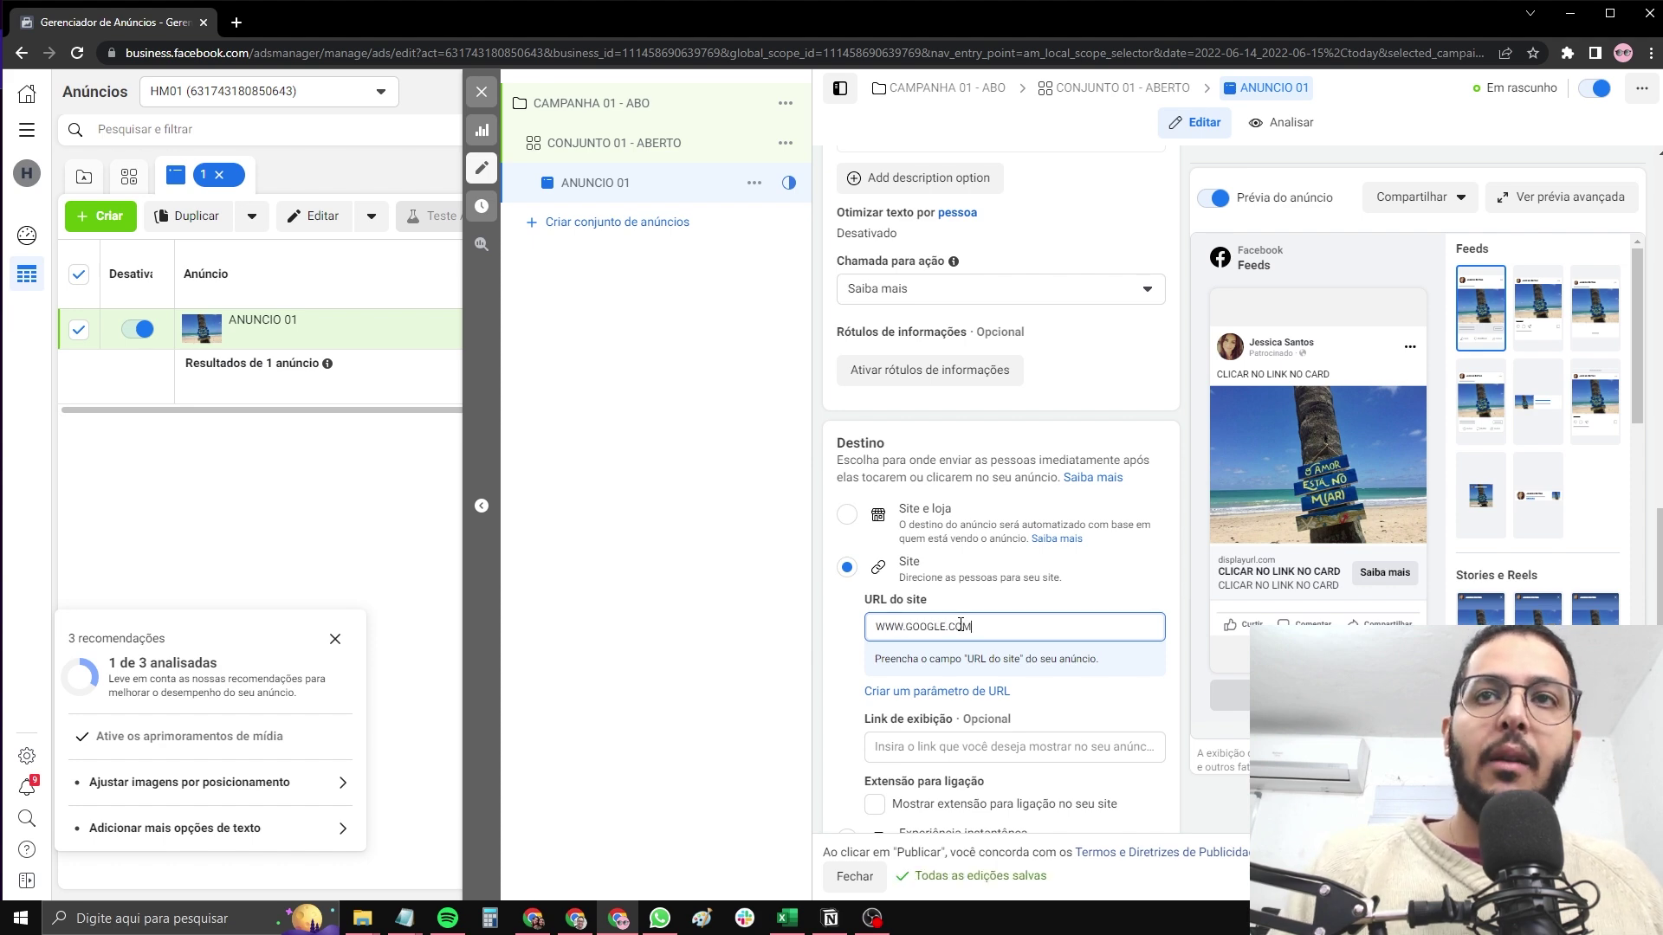
pyautogui.click(752, 539)
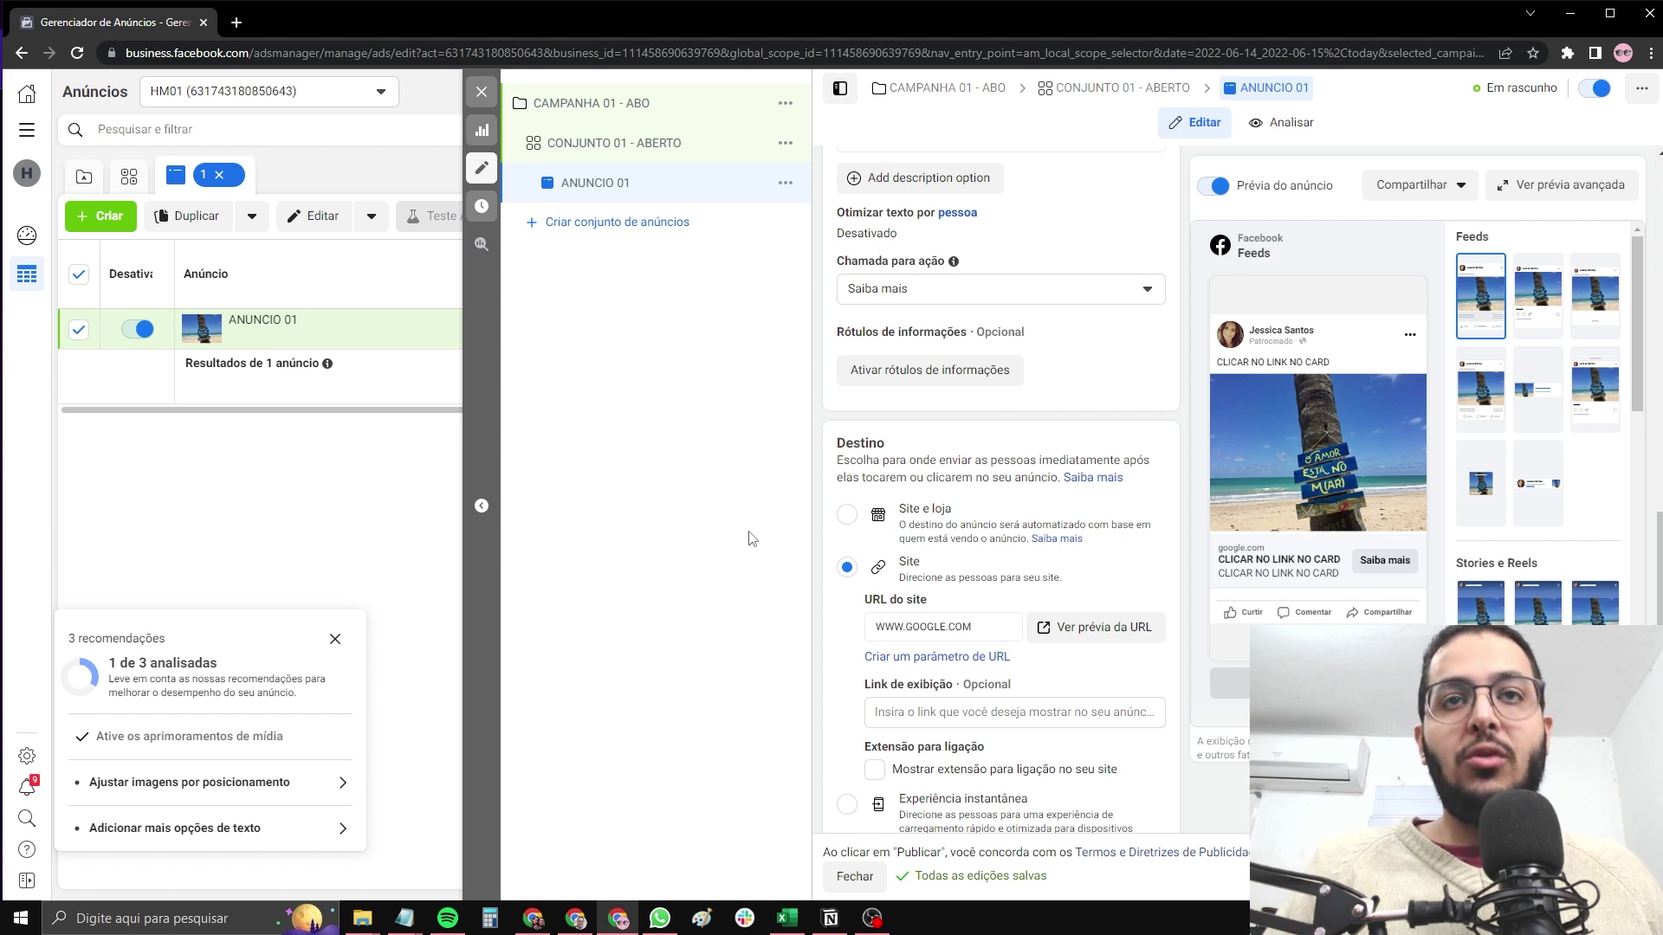
# Close the ad editor and switch to the untitled Google Docs document
pyautogui.scroll(4, 958, 356)
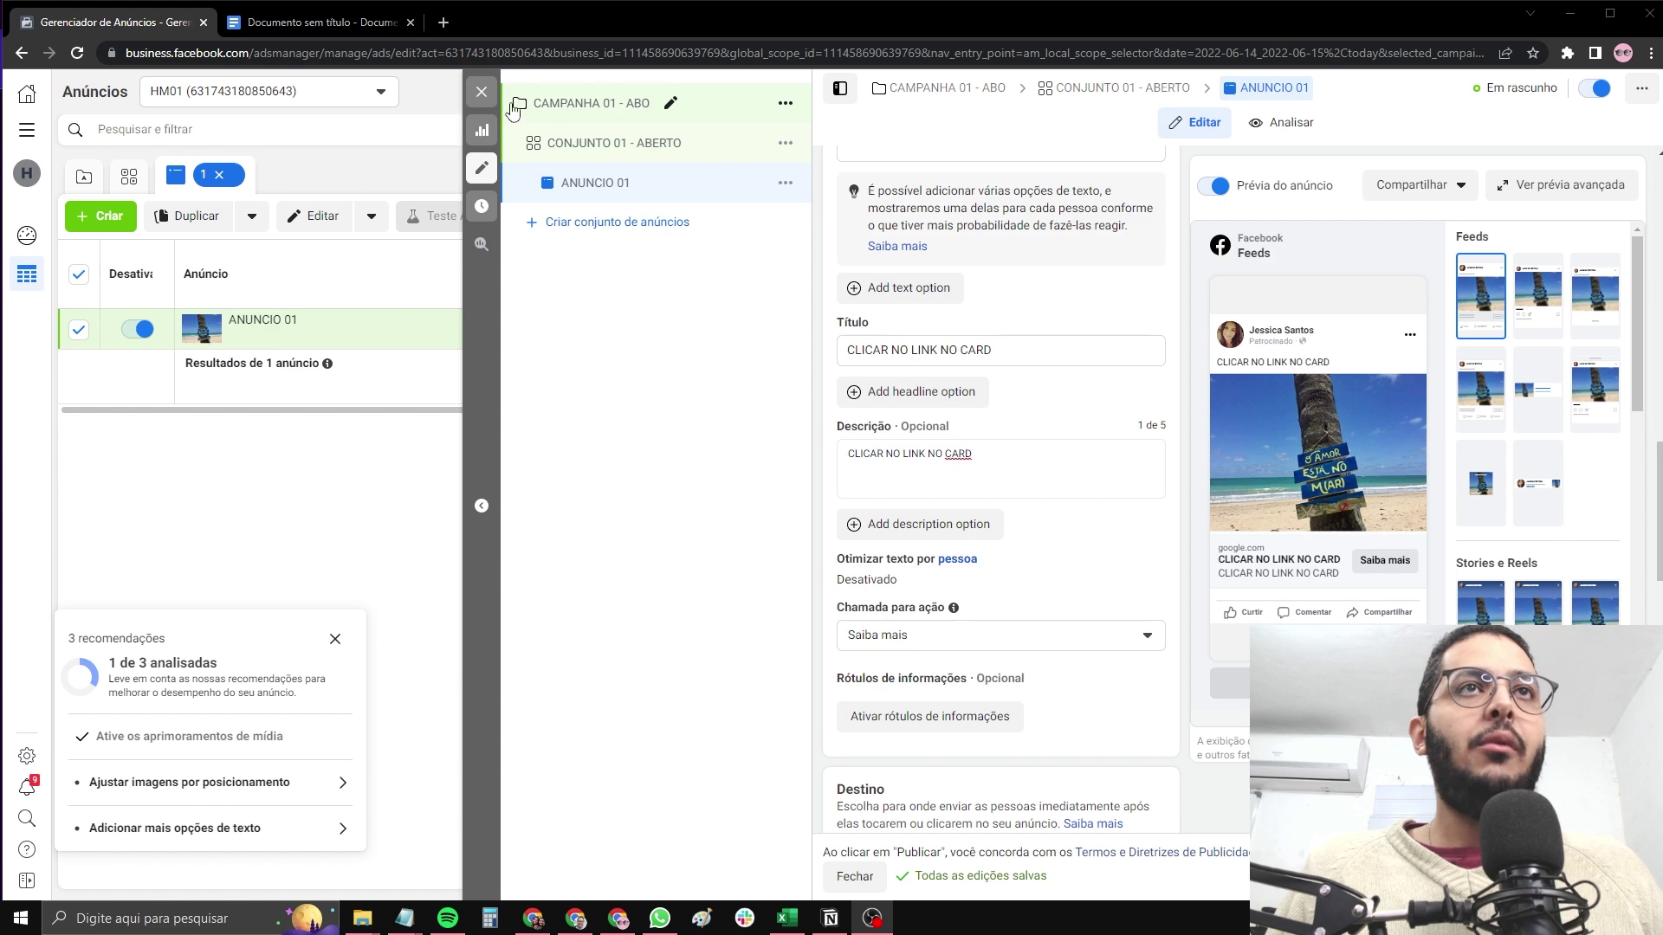
pyautogui.click(482, 92)
pyautogui.click(321, 23)
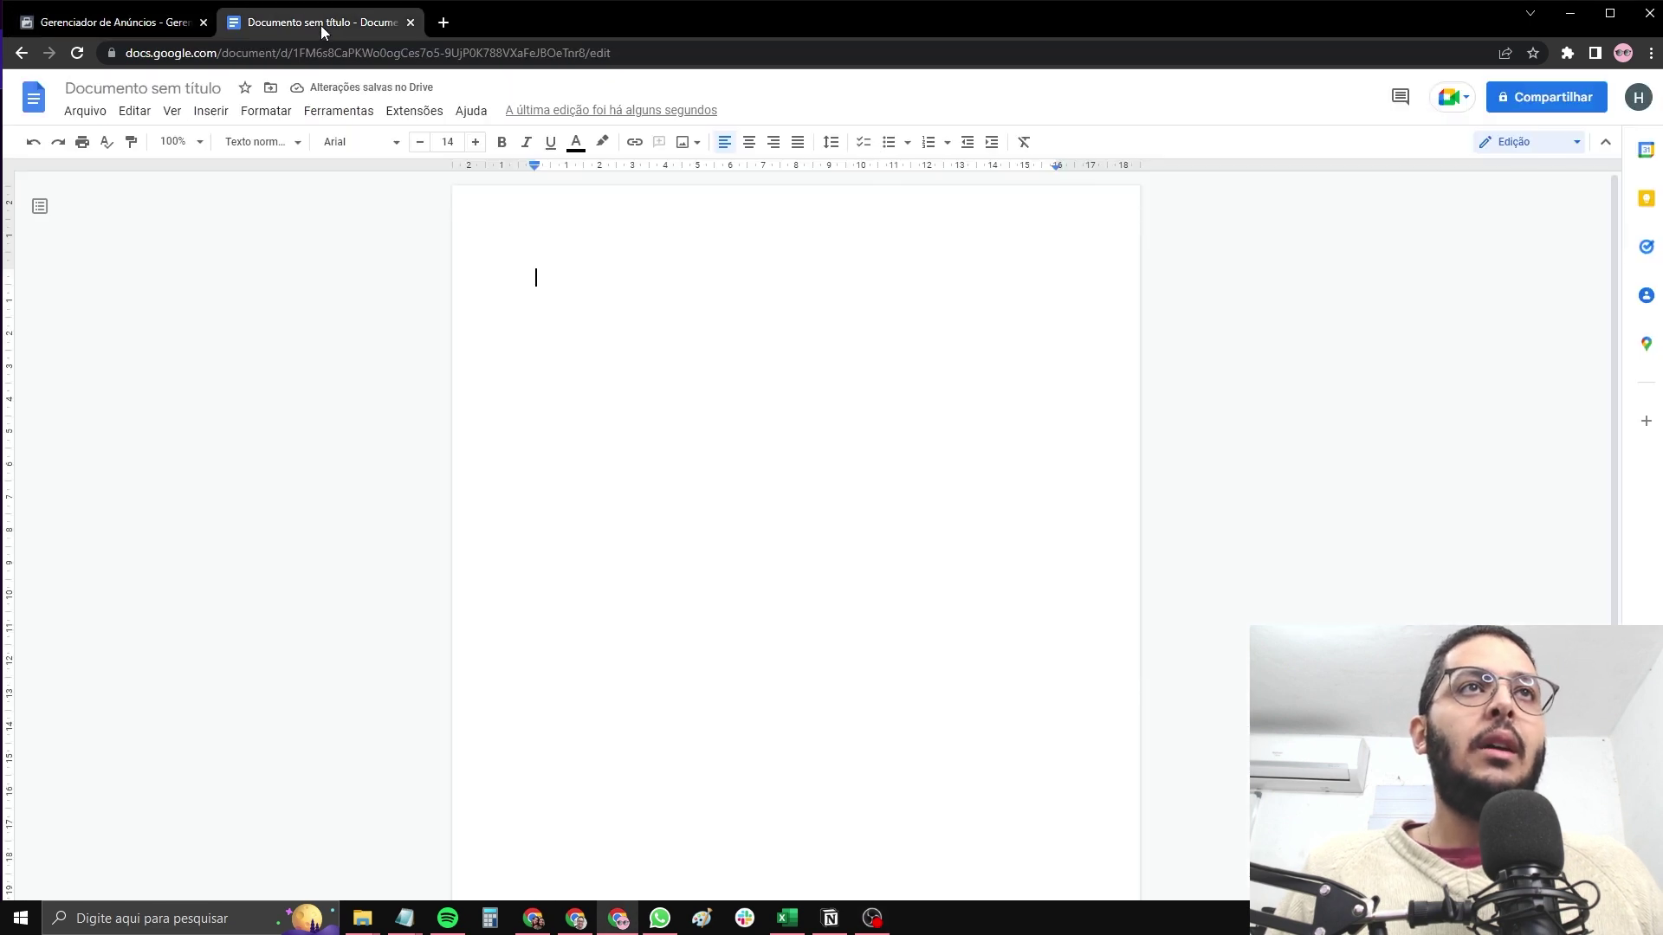
# Write a "1 - 1 - 1" heading followed by the lines "1 CAMPANHA", "1 CNJTO" and "1 ANUNCIO / CRIATIVO"
pyautogui.write('1 - 1')
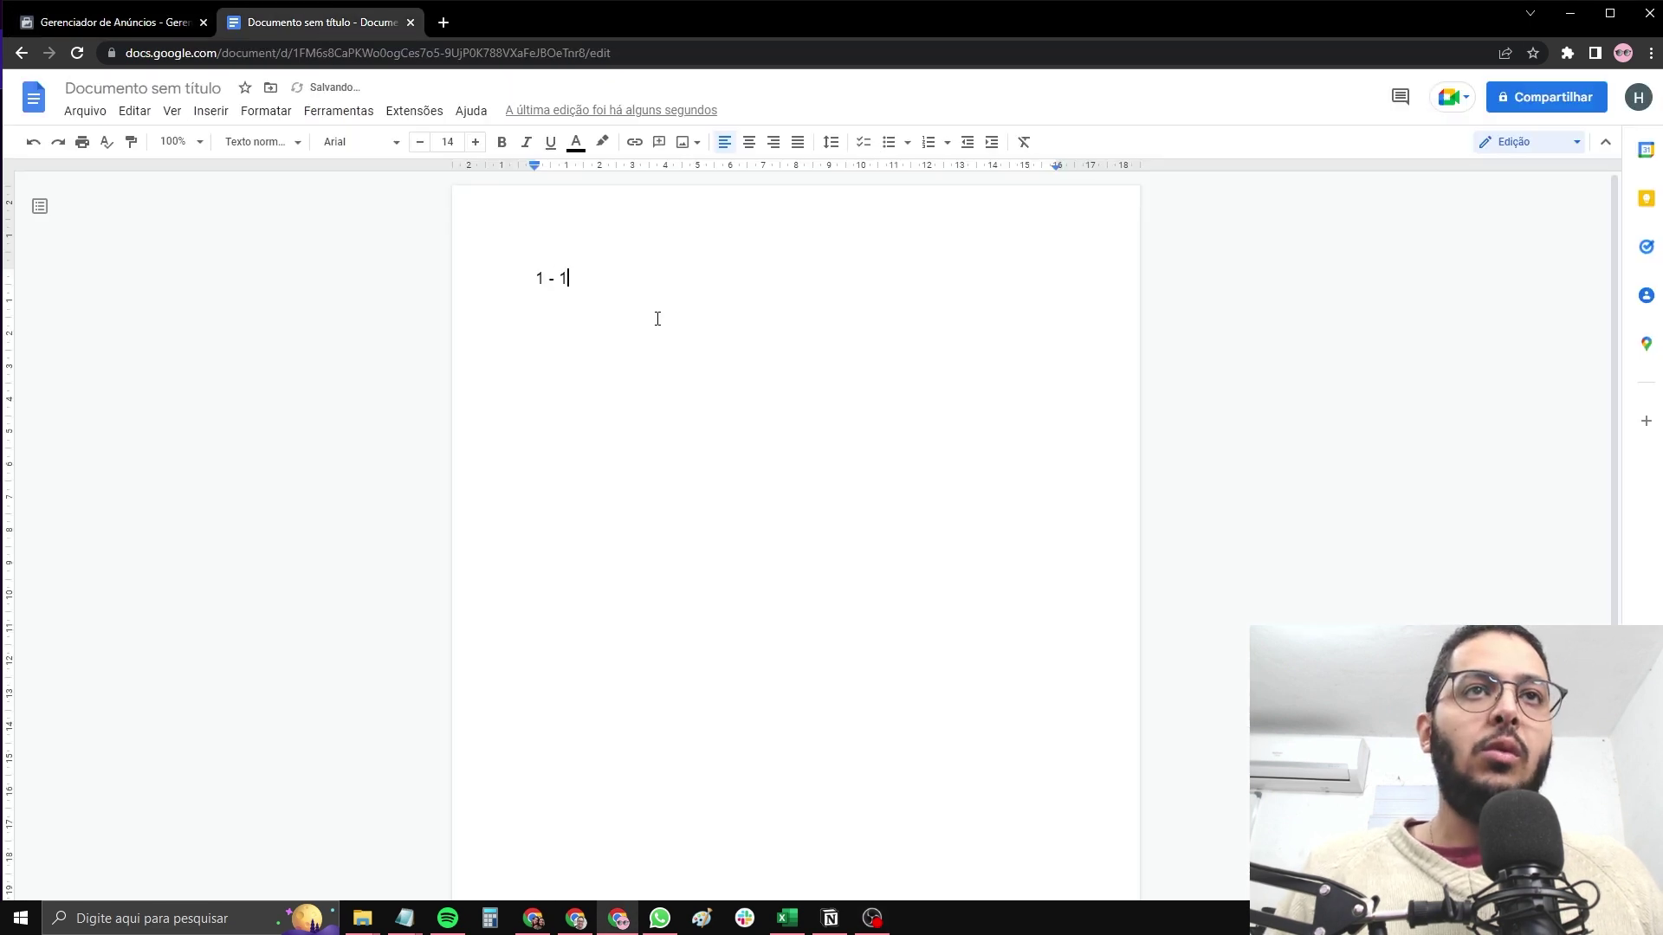
pyautogui.write(' - 1')
pyautogui.press('Return')
pyautogui.write('1')
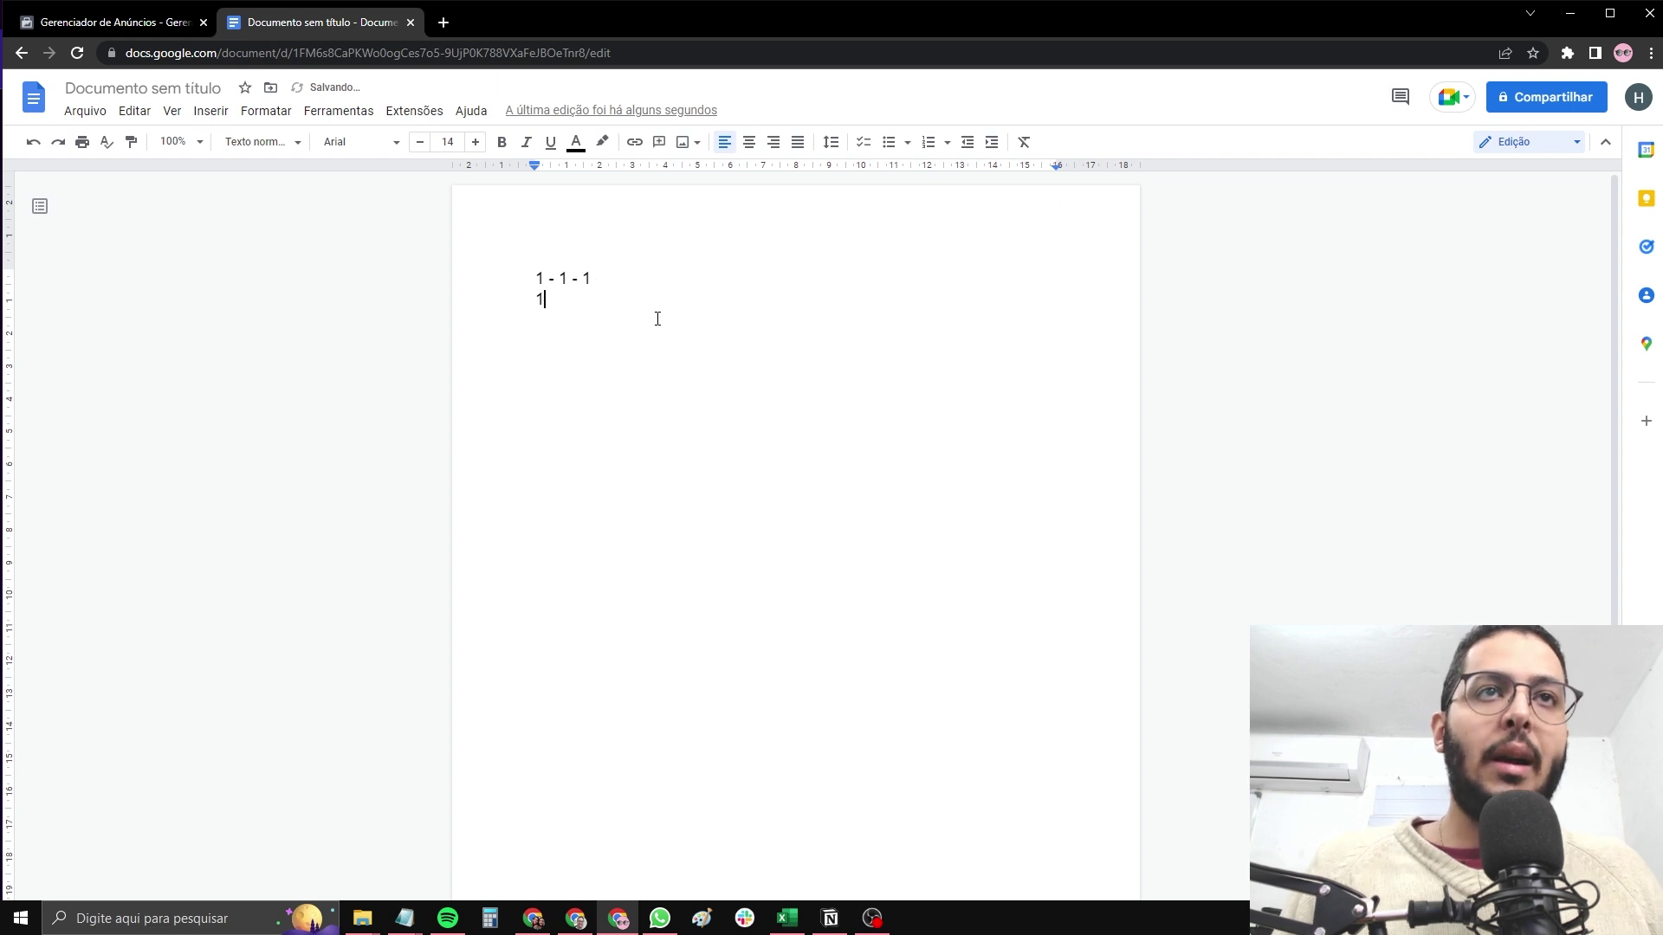
pyautogui.write(' CAMPANHA')
pyautogui.write('1 CNJTO')
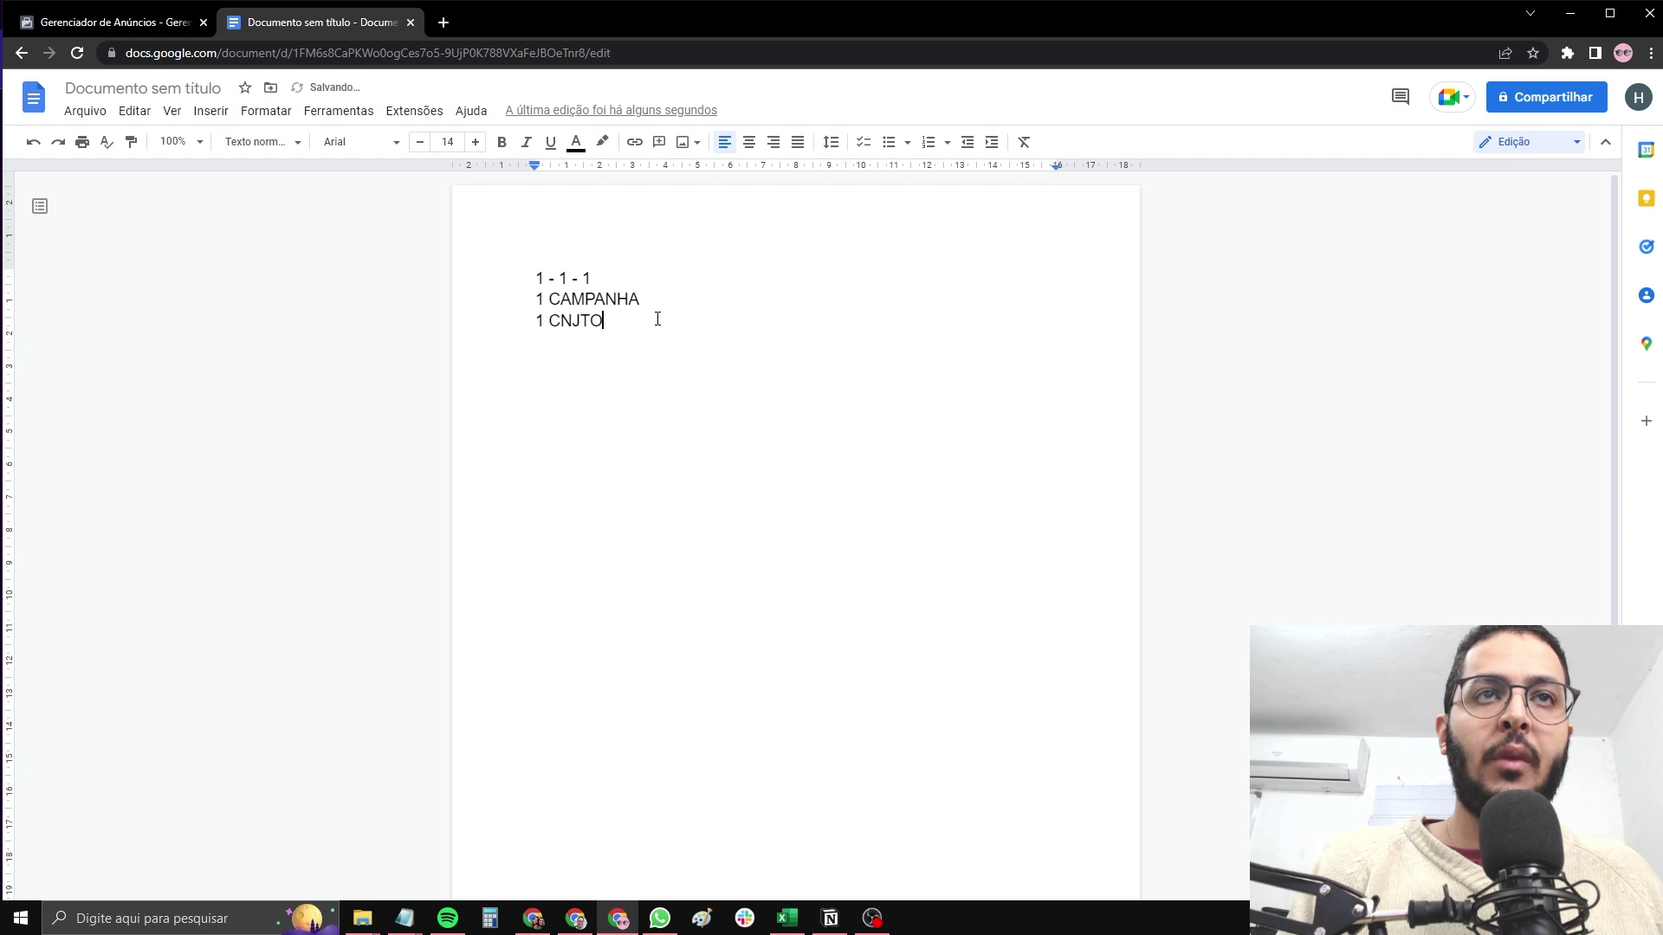
pyautogui.write('1 ANUNCIO / CRI')
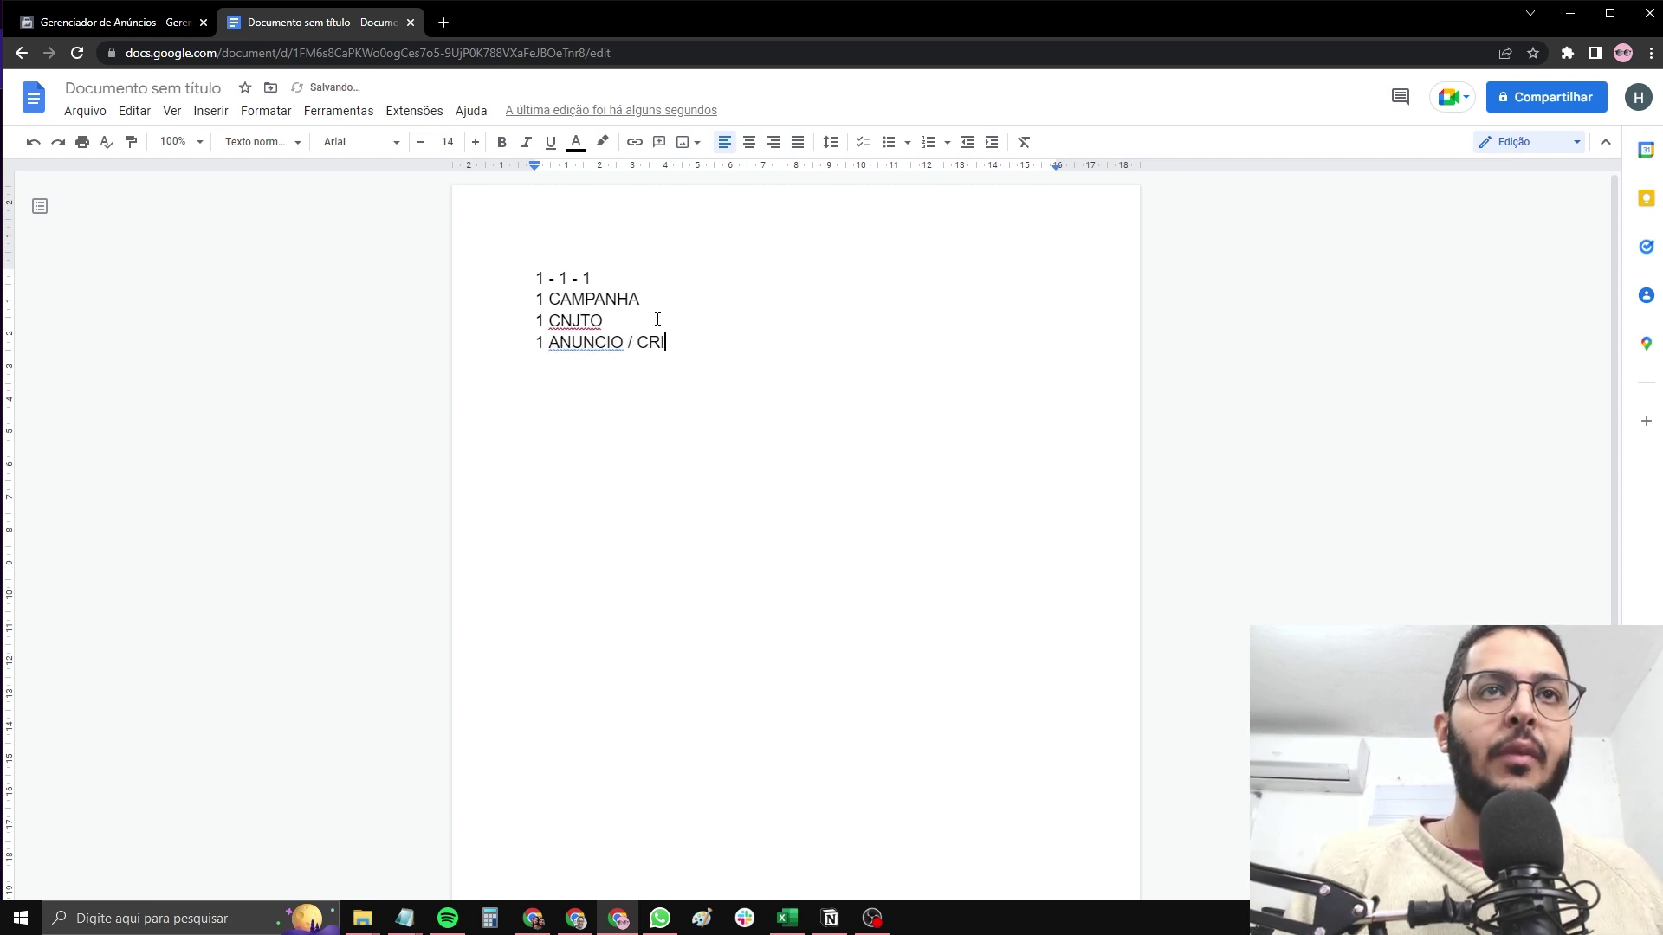
pyautogui.write('ATIVO')
# Switch to Facebook Ads Manager and review the campaign, ad set and ad levels of the draft campaign
pyautogui.click(133, 22)
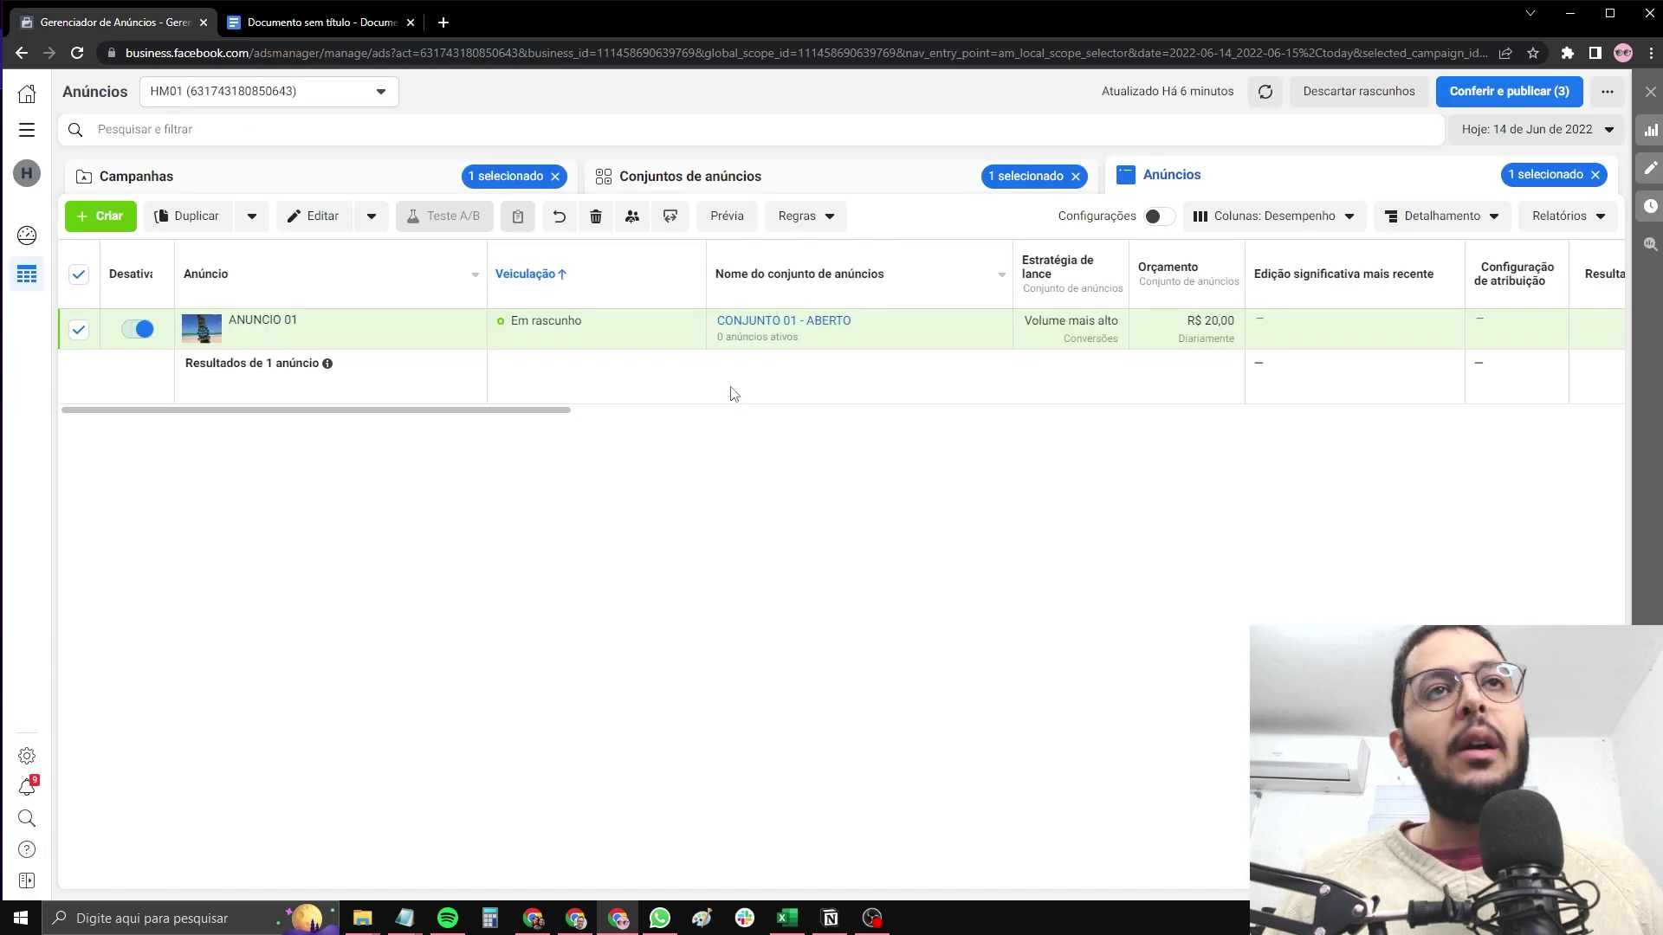
pyautogui.click(356, 176)
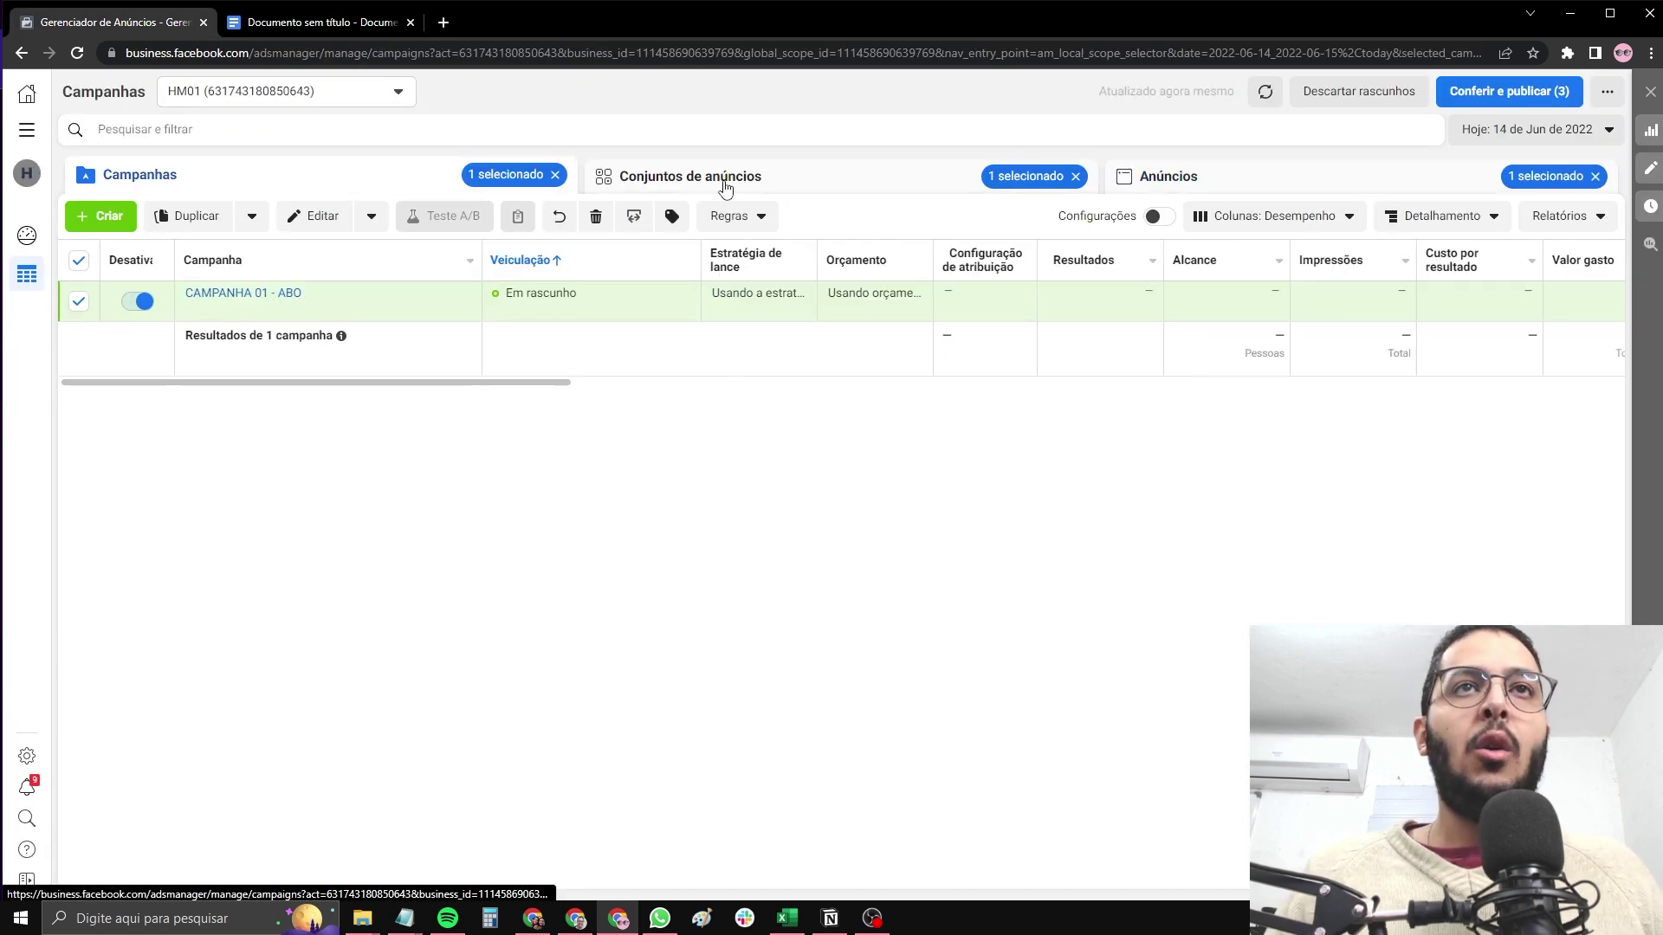
pyautogui.click(723, 184)
pyautogui.click(1277, 186)
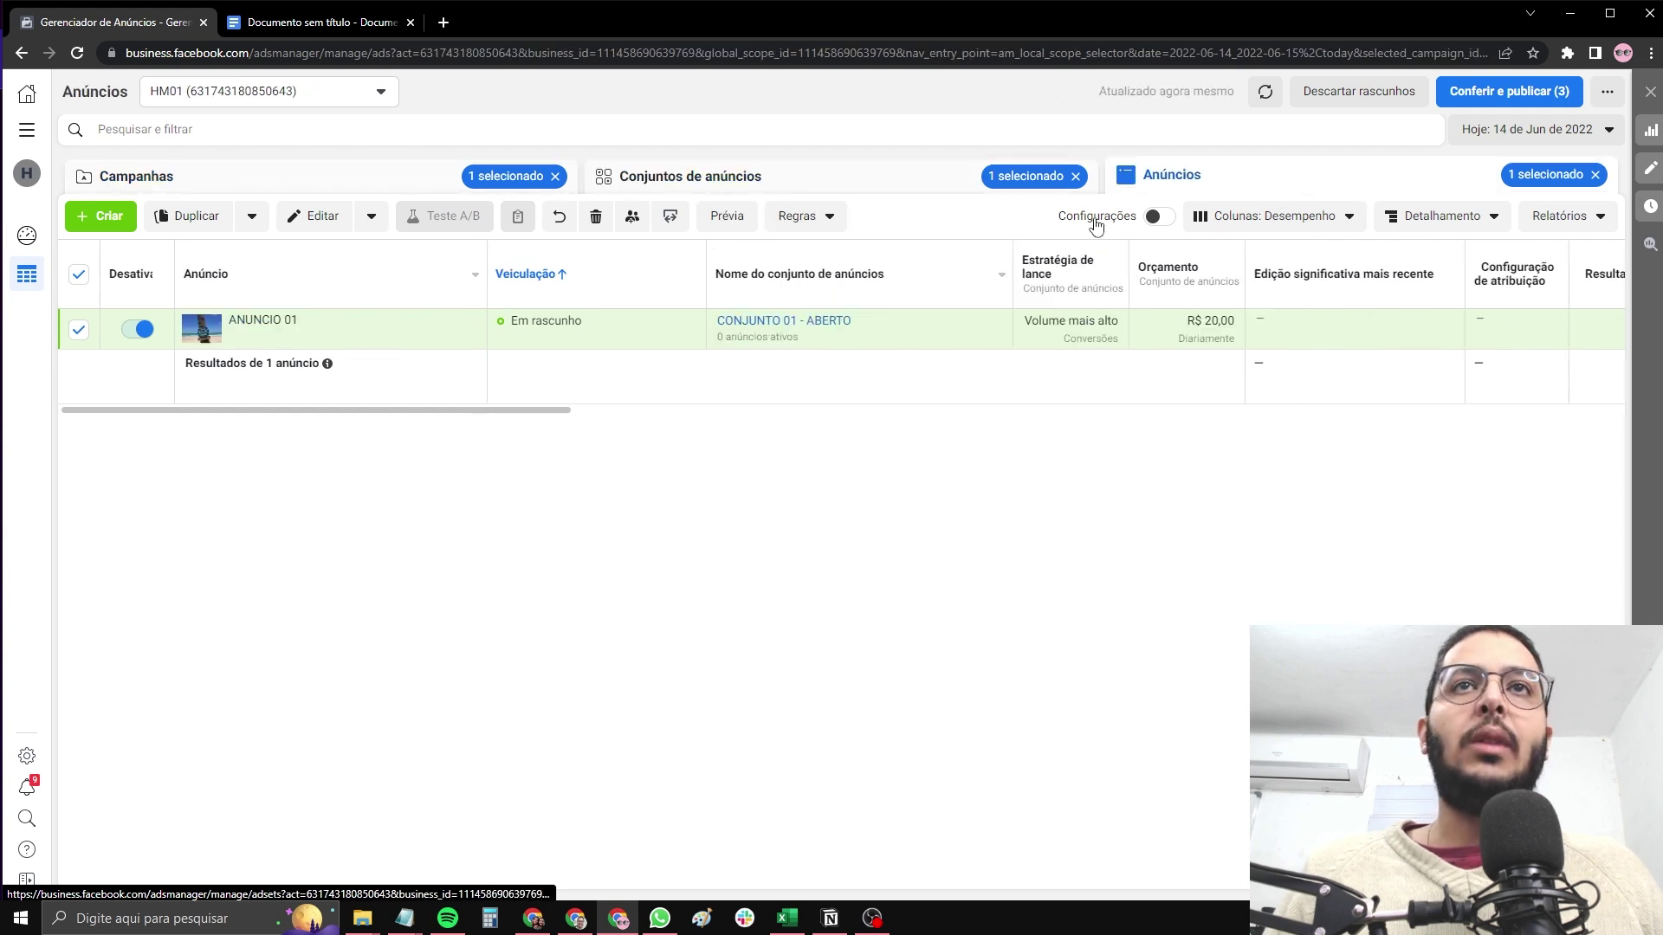
pyautogui.click(917, 176)
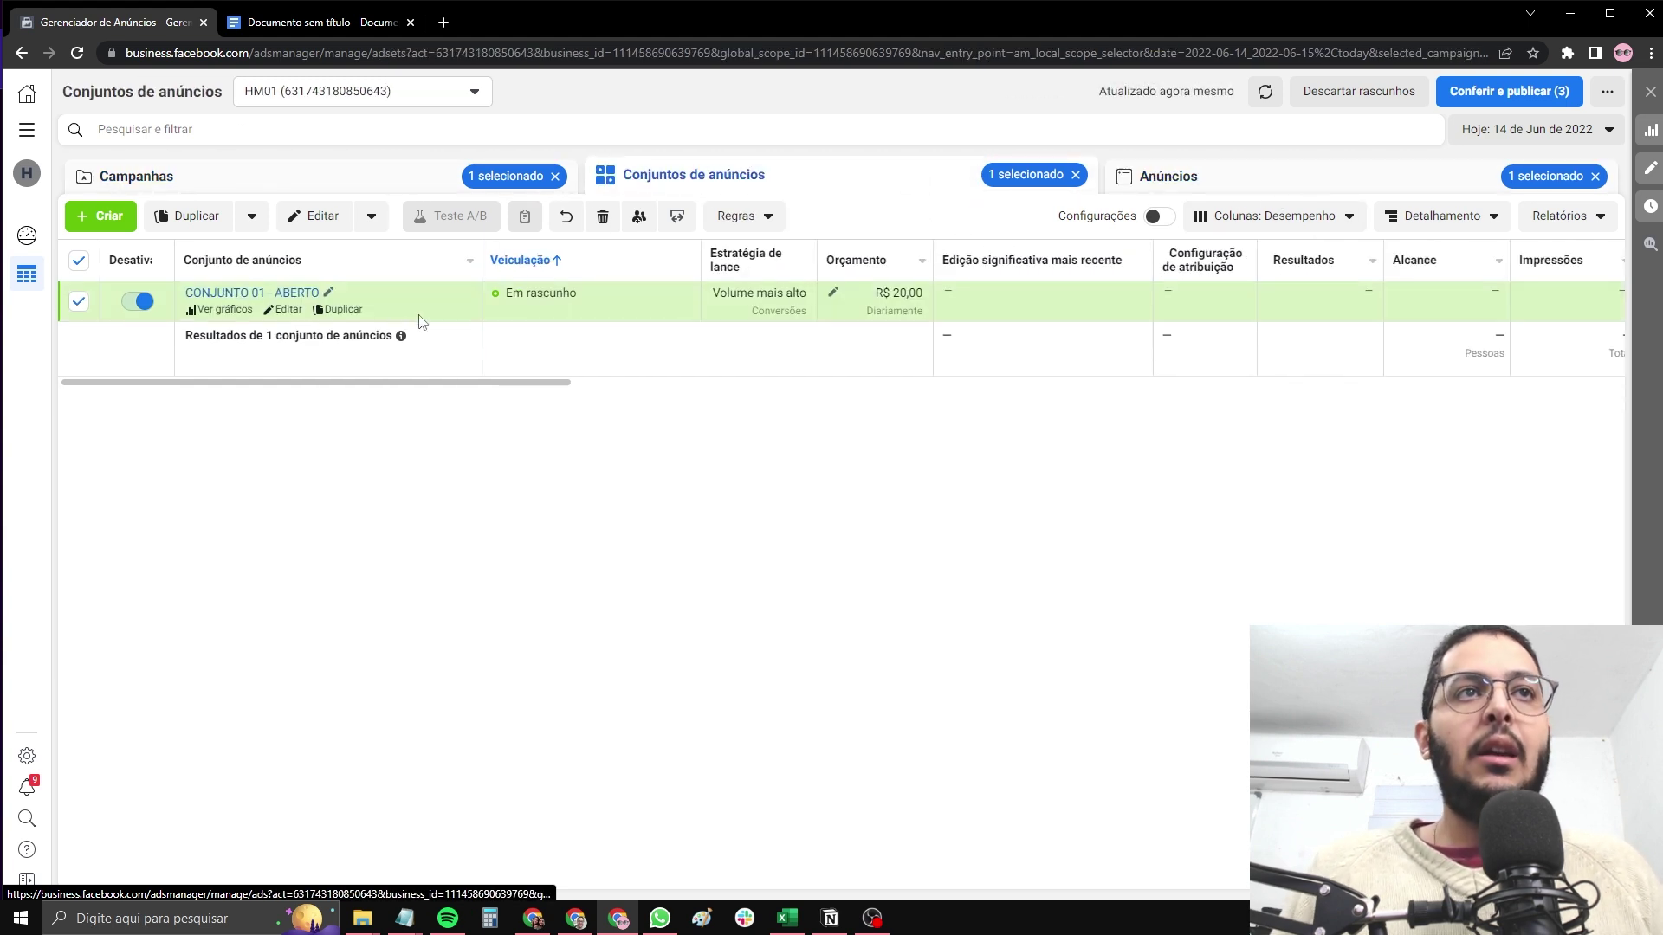
pyautogui.click(1174, 185)
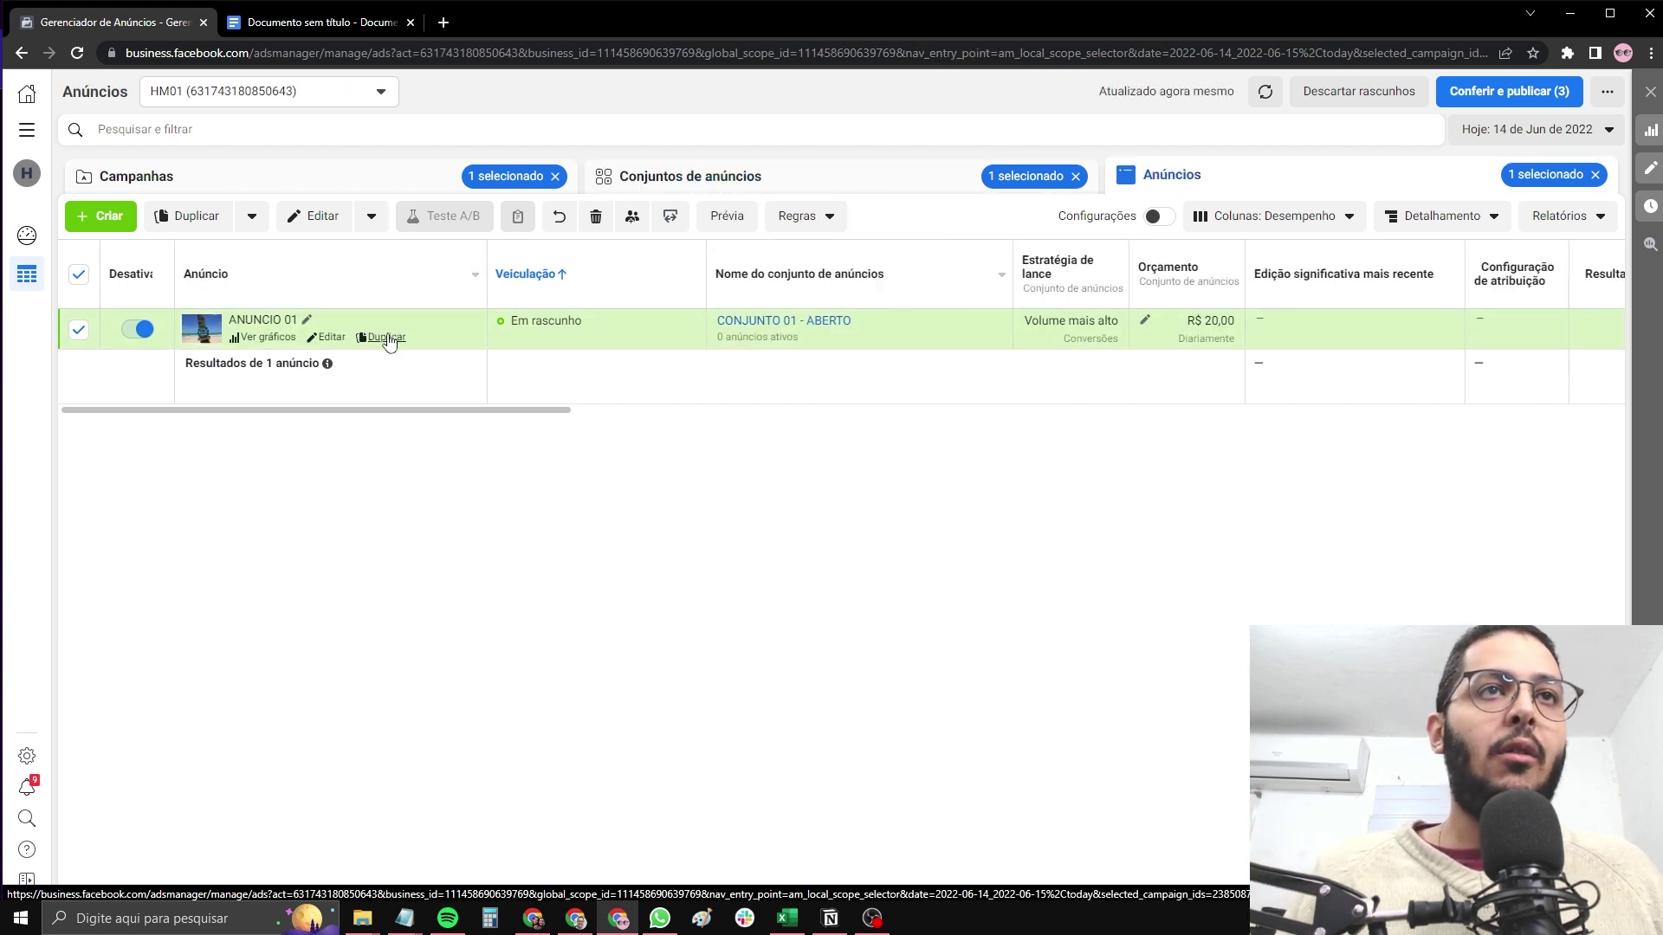
# Duplicate ANUNCIO 01 within its ad set and rename the copy ANUNCIO 02
pyautogui.click(391, 338)
pyautogui.click(1062, 585)
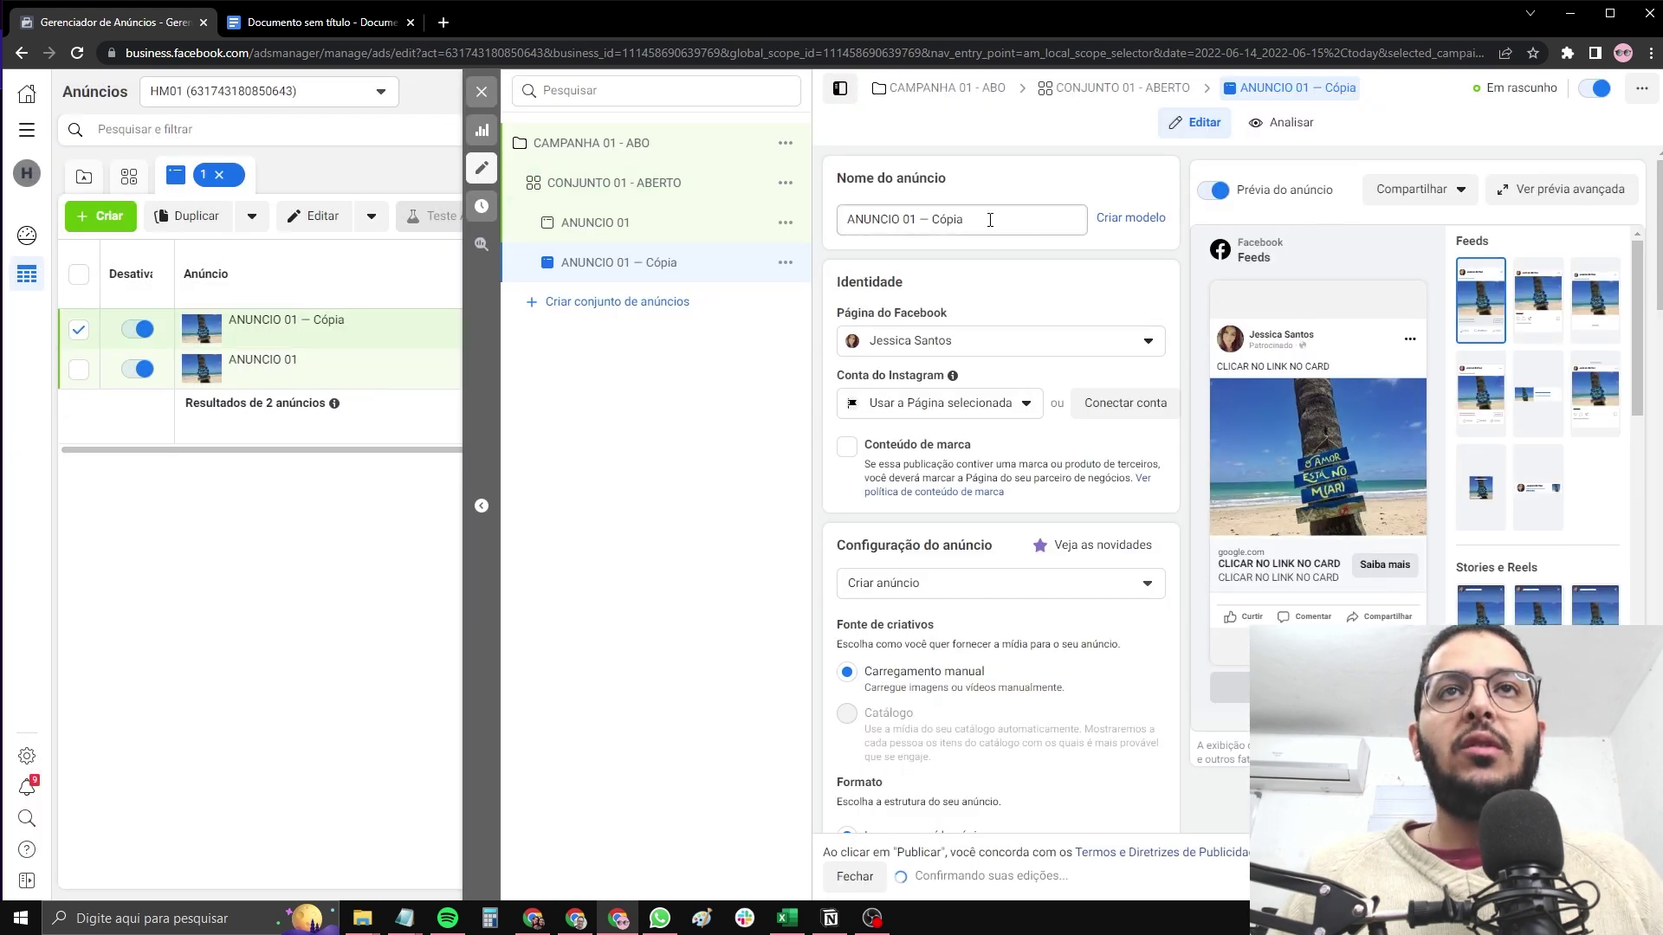
pyautogui.moveTo(990, 220); pyautogui.dragTo(906, 214)
pyautogui.write('02')
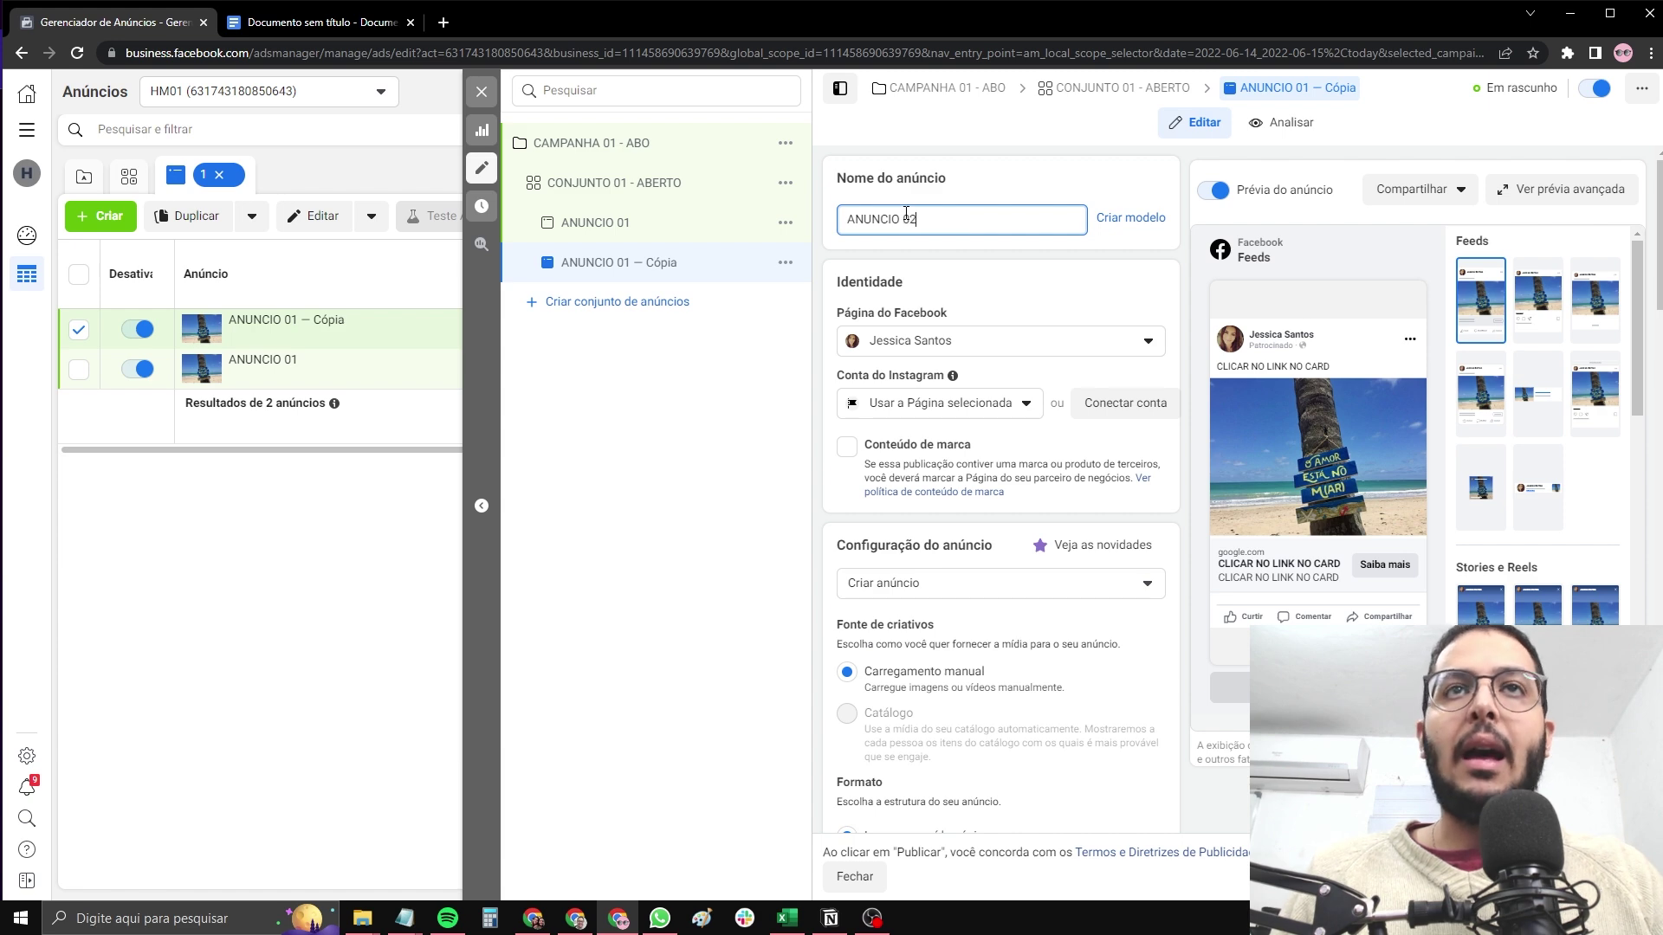
pyautogui.click(979, 263)
# Replace the media of ANUNCIO 02 with an uploaded photo of a green coconut on a beach and close the editor
pyautogui.scroll(-10, 1005, 347)
pyautogui.click(1105, 398)
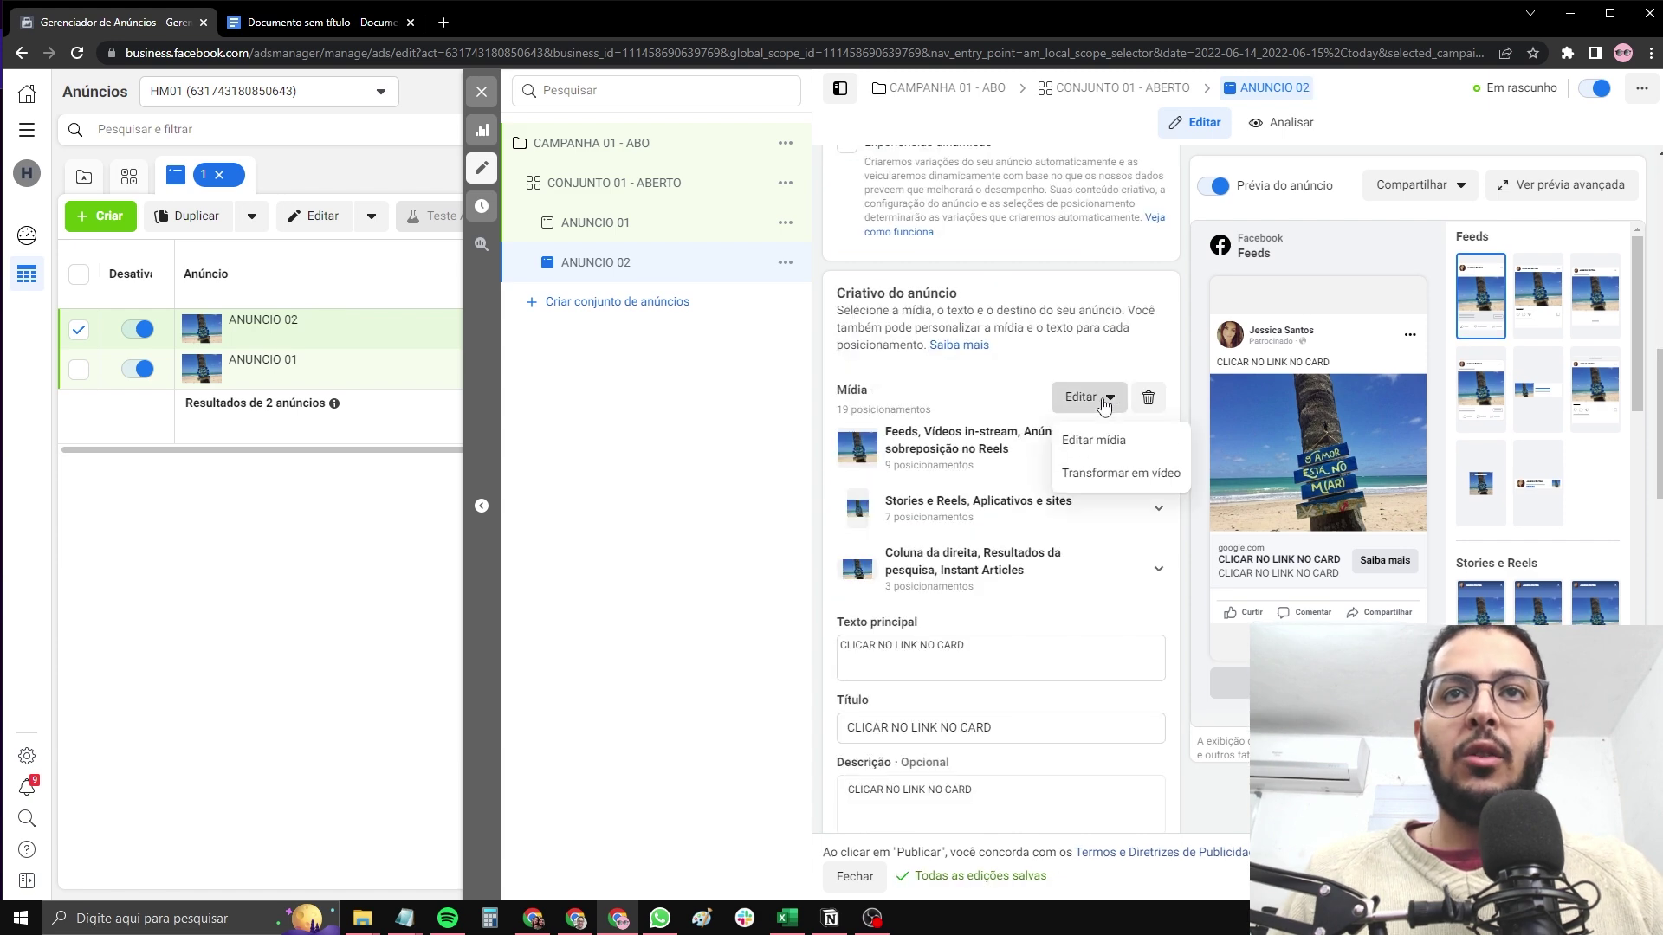
pyautogui.click(1094, 442)
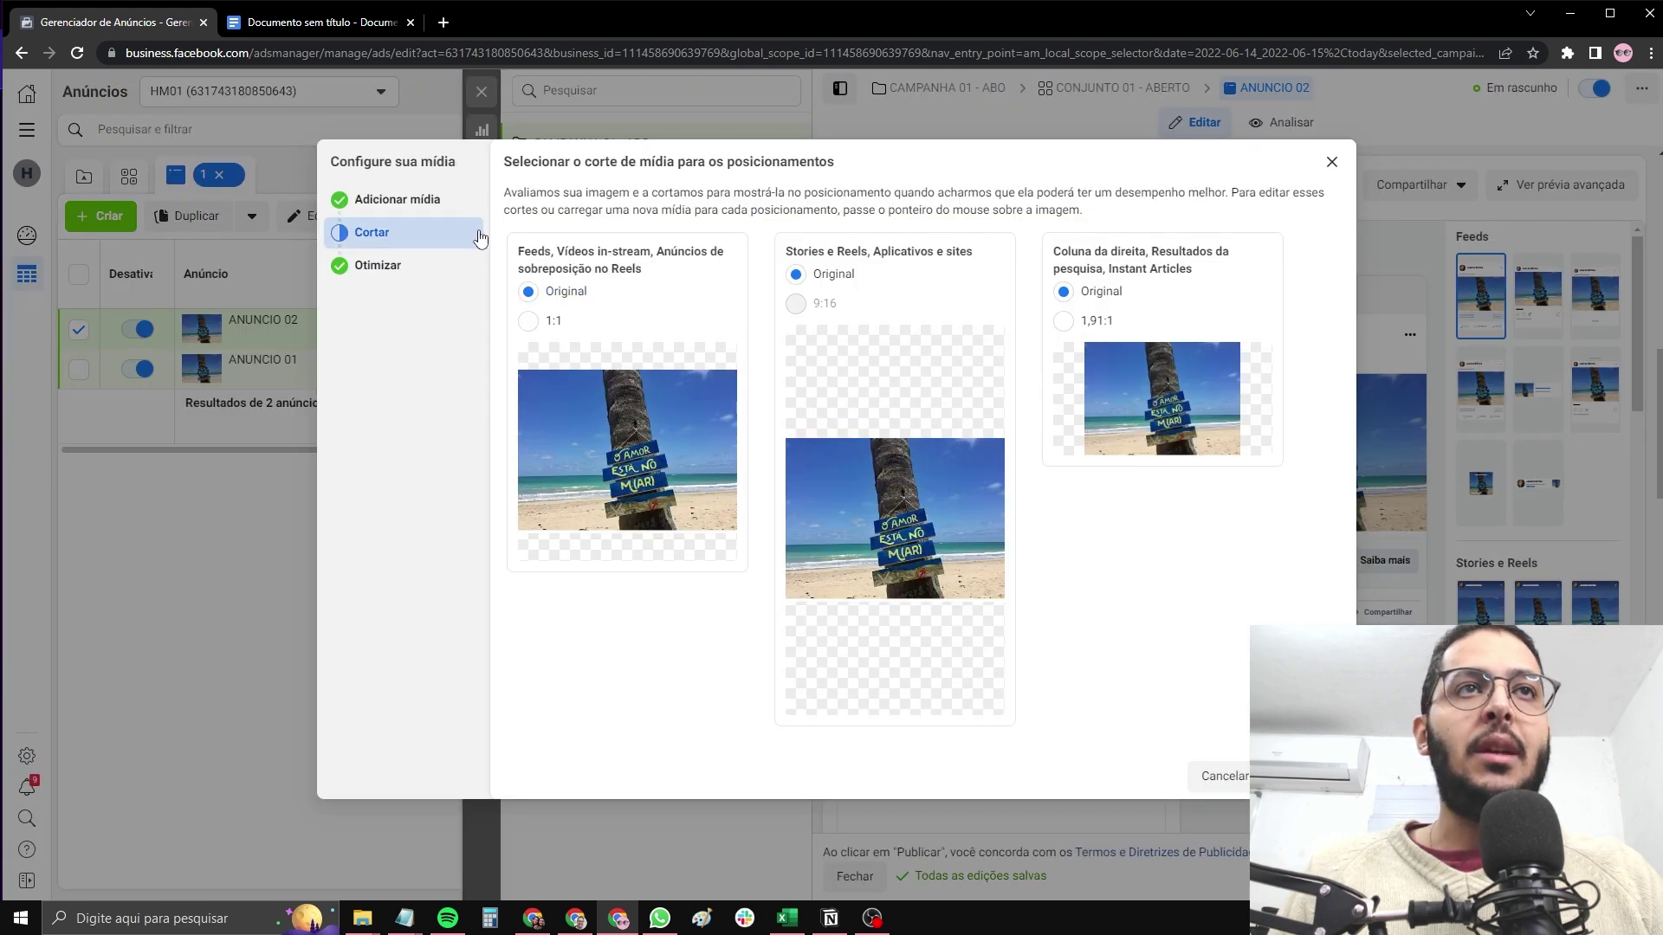
pyautogui.click(427, 206)
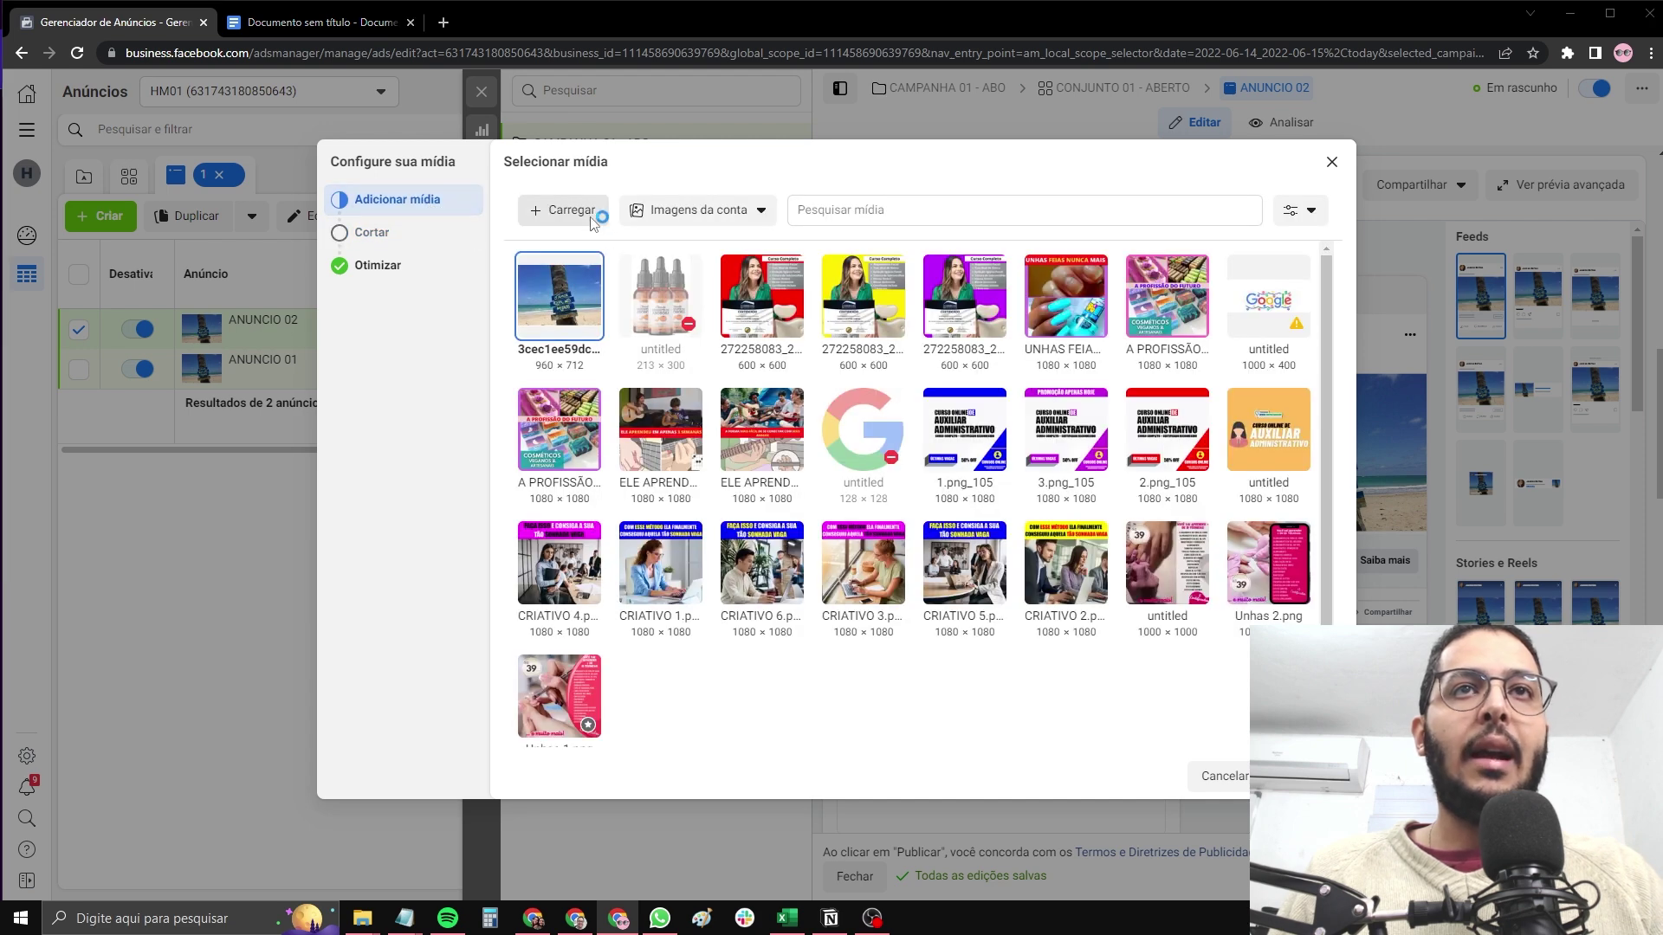
pyautogui.click(576, 209)
pyautogui.press('Return')
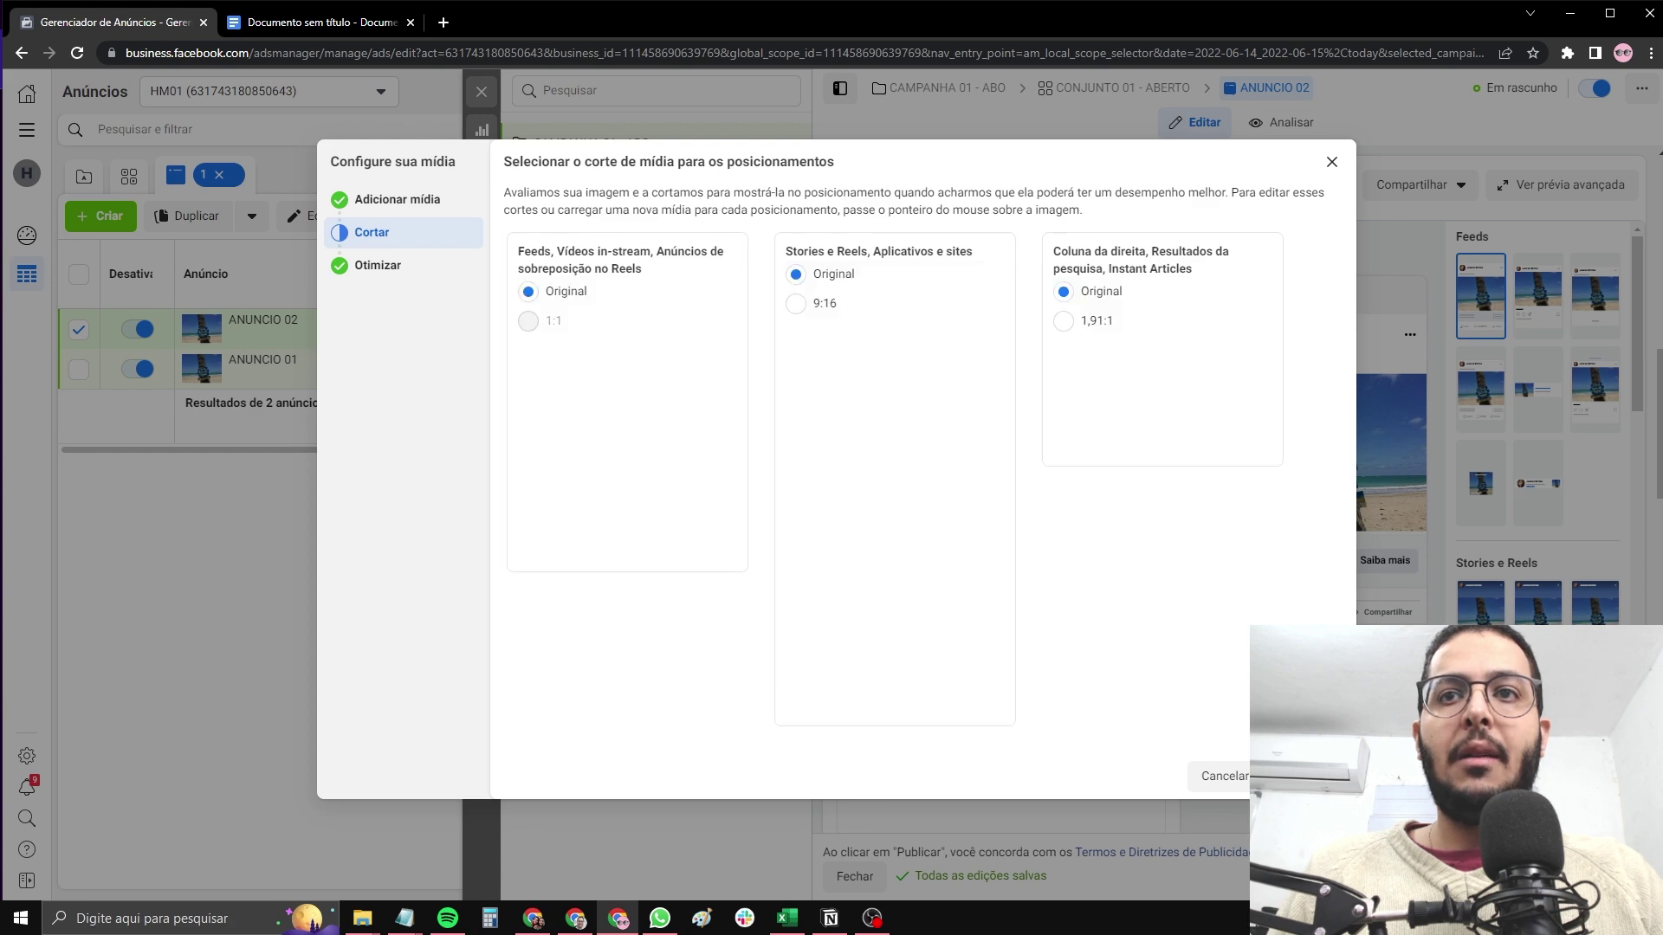
pyautogui.click(1299, 776)
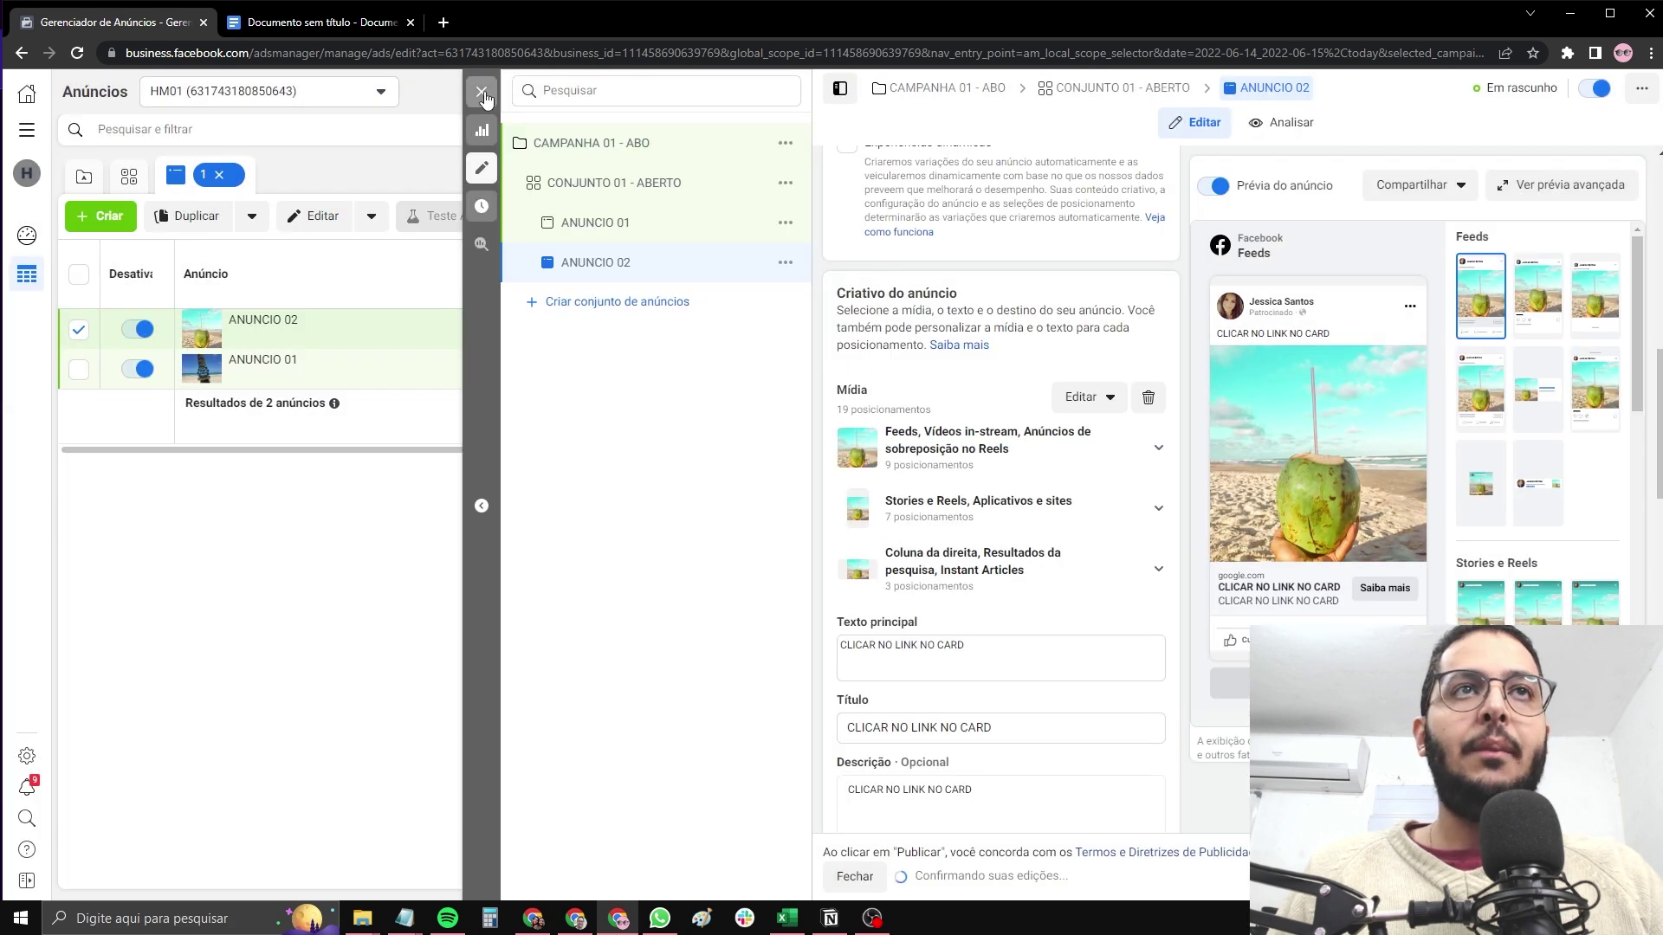
pyautogui.click(482, 92)
# Check the ad set, campaign and ad lists to compare how many items each level contains
pyautogui.click(810, 184)
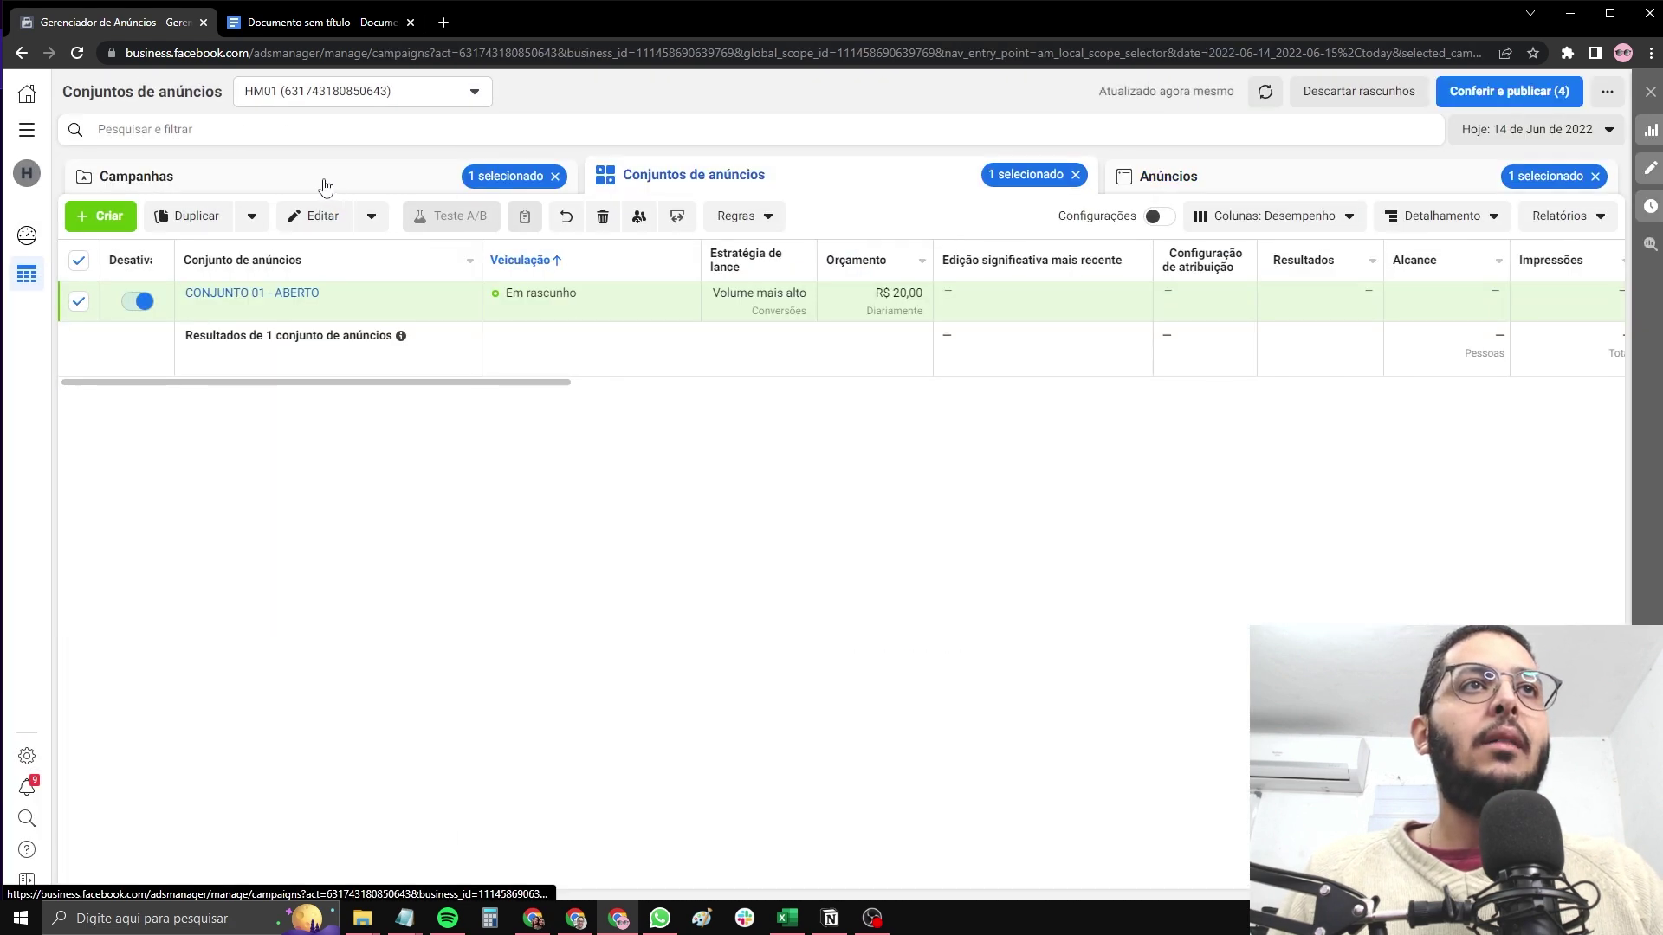
pyautogui.click(334, 178)
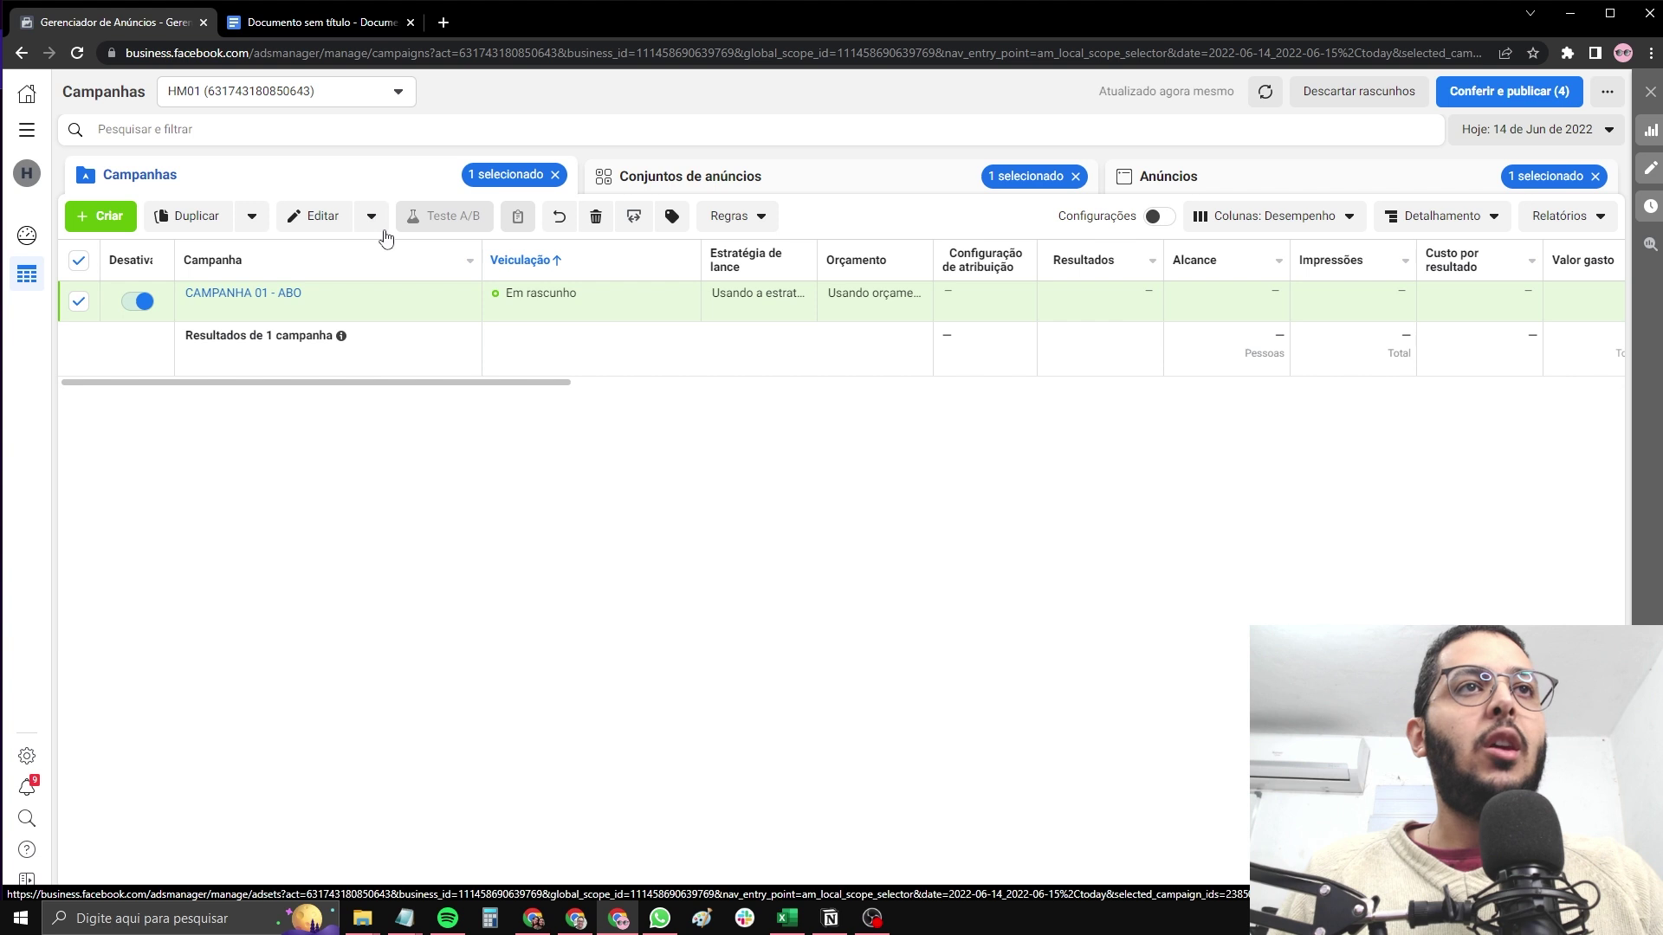
pyautogui.click(783, 180)
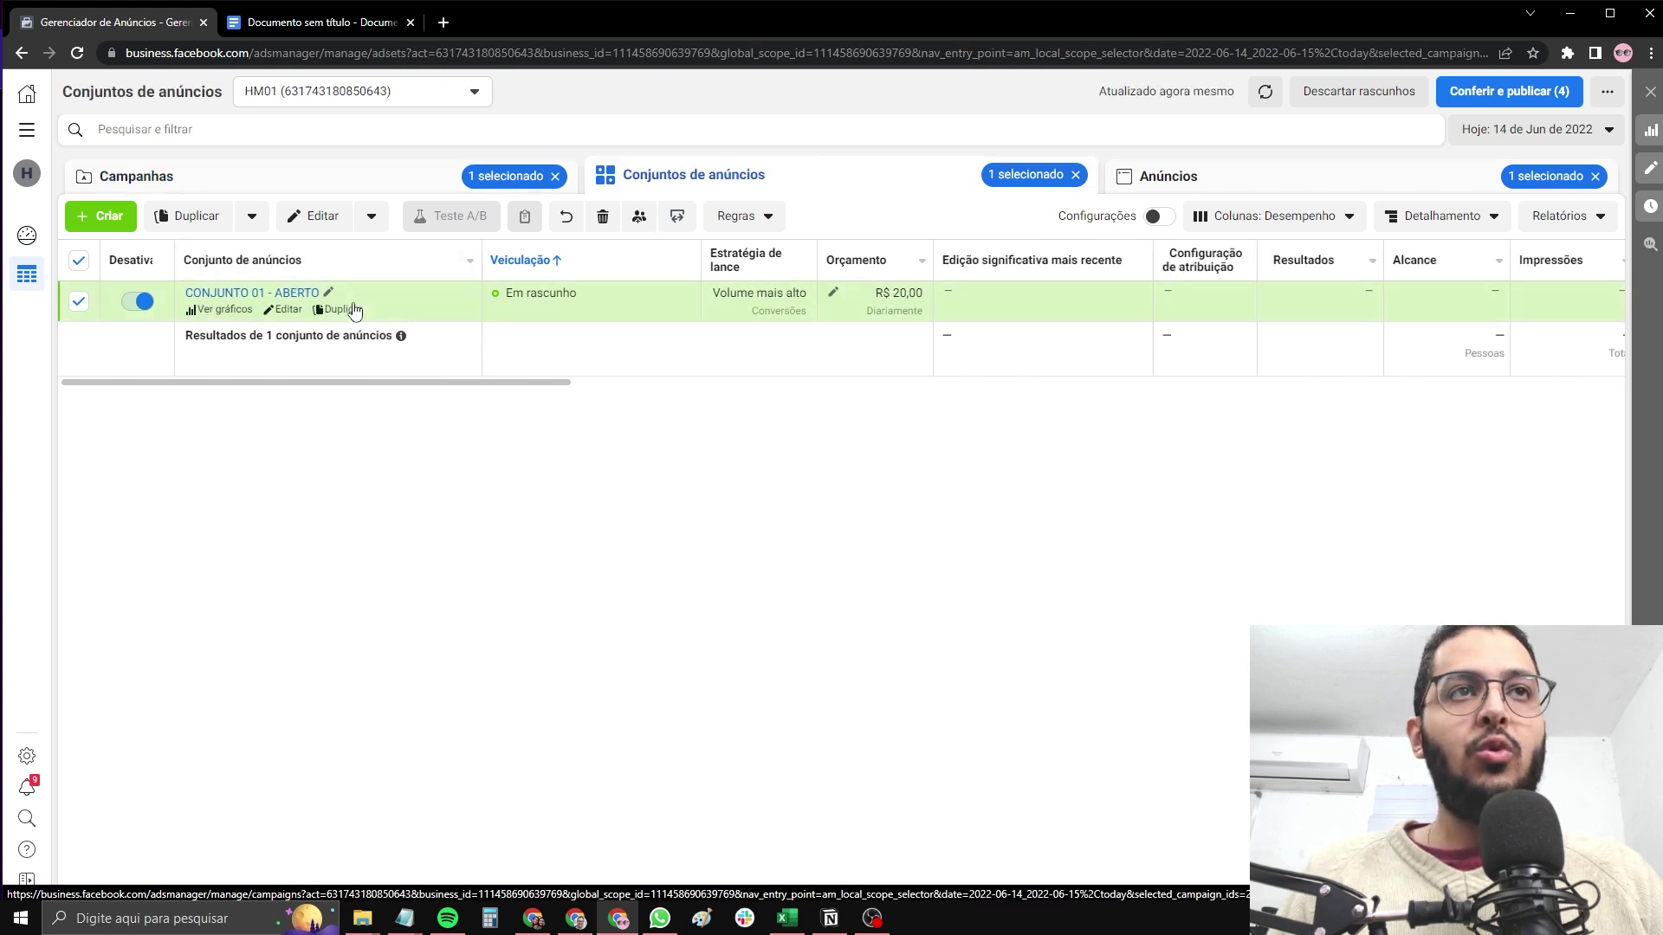
pyautogui.moveTo(375, 322)
pyautogui.click(1191, 174)
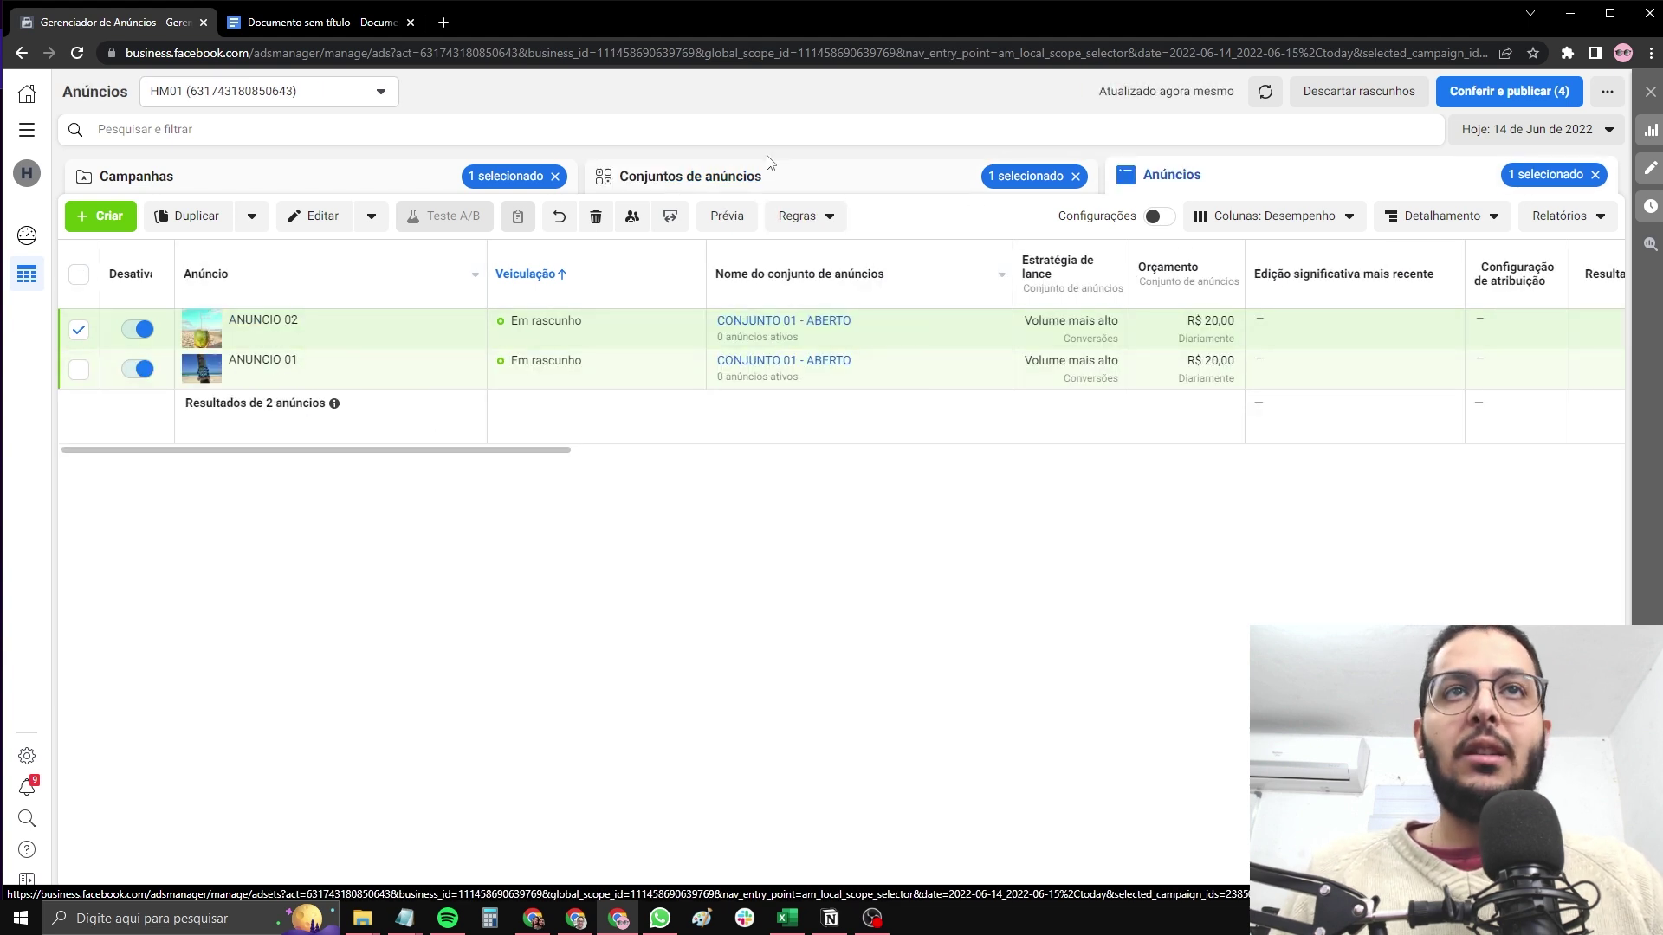
# Duplicate ANUNCIO 02 from the ads list and delete the resulting copy
pyautogui.moveTo(325, 334)
pyautogui.click(387, 338)
pyautogui.click(1047, 583)
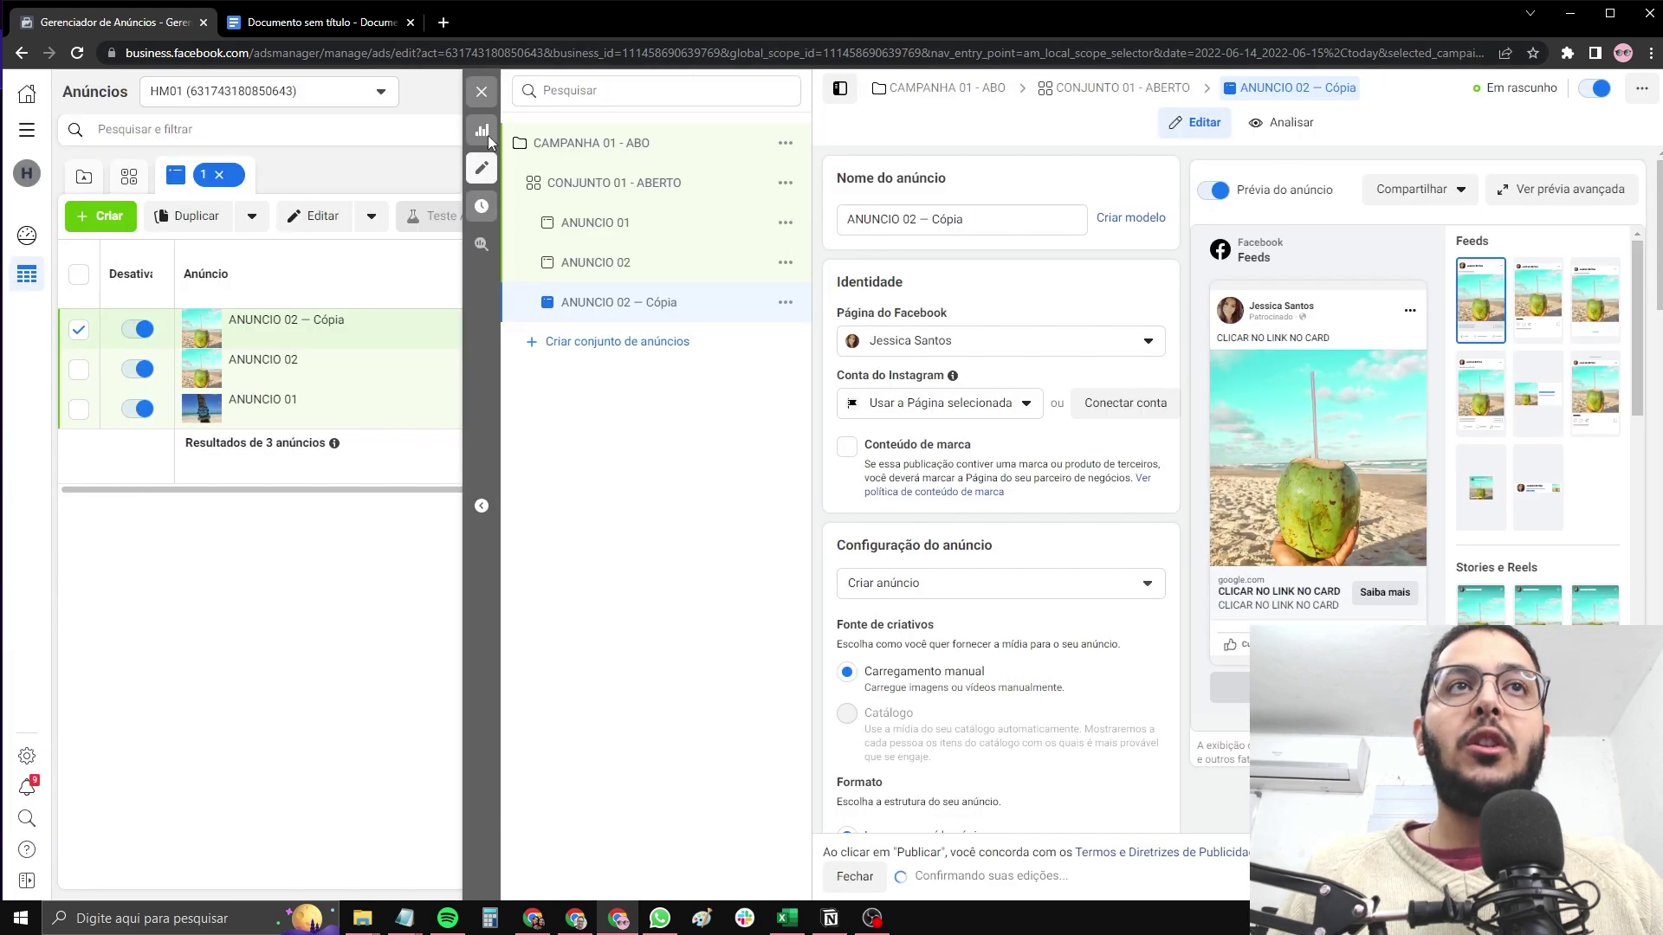
pyautogui.click(481, 91)
pyautogui.click(595, 216)
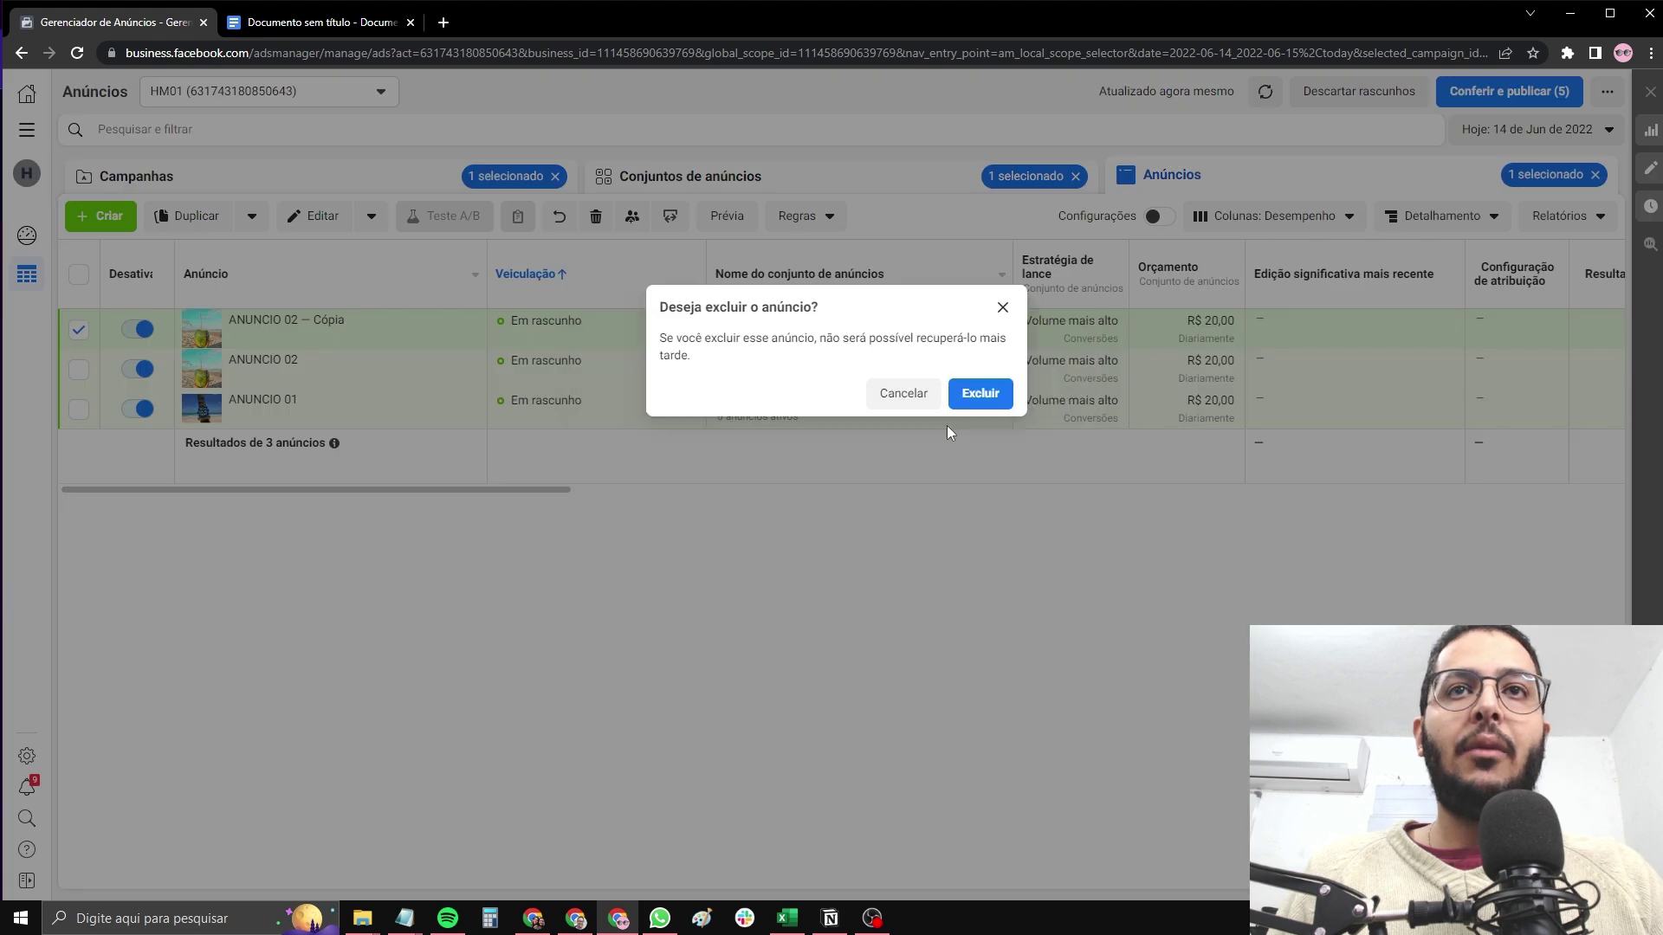
pyautogui.click(980, 394)
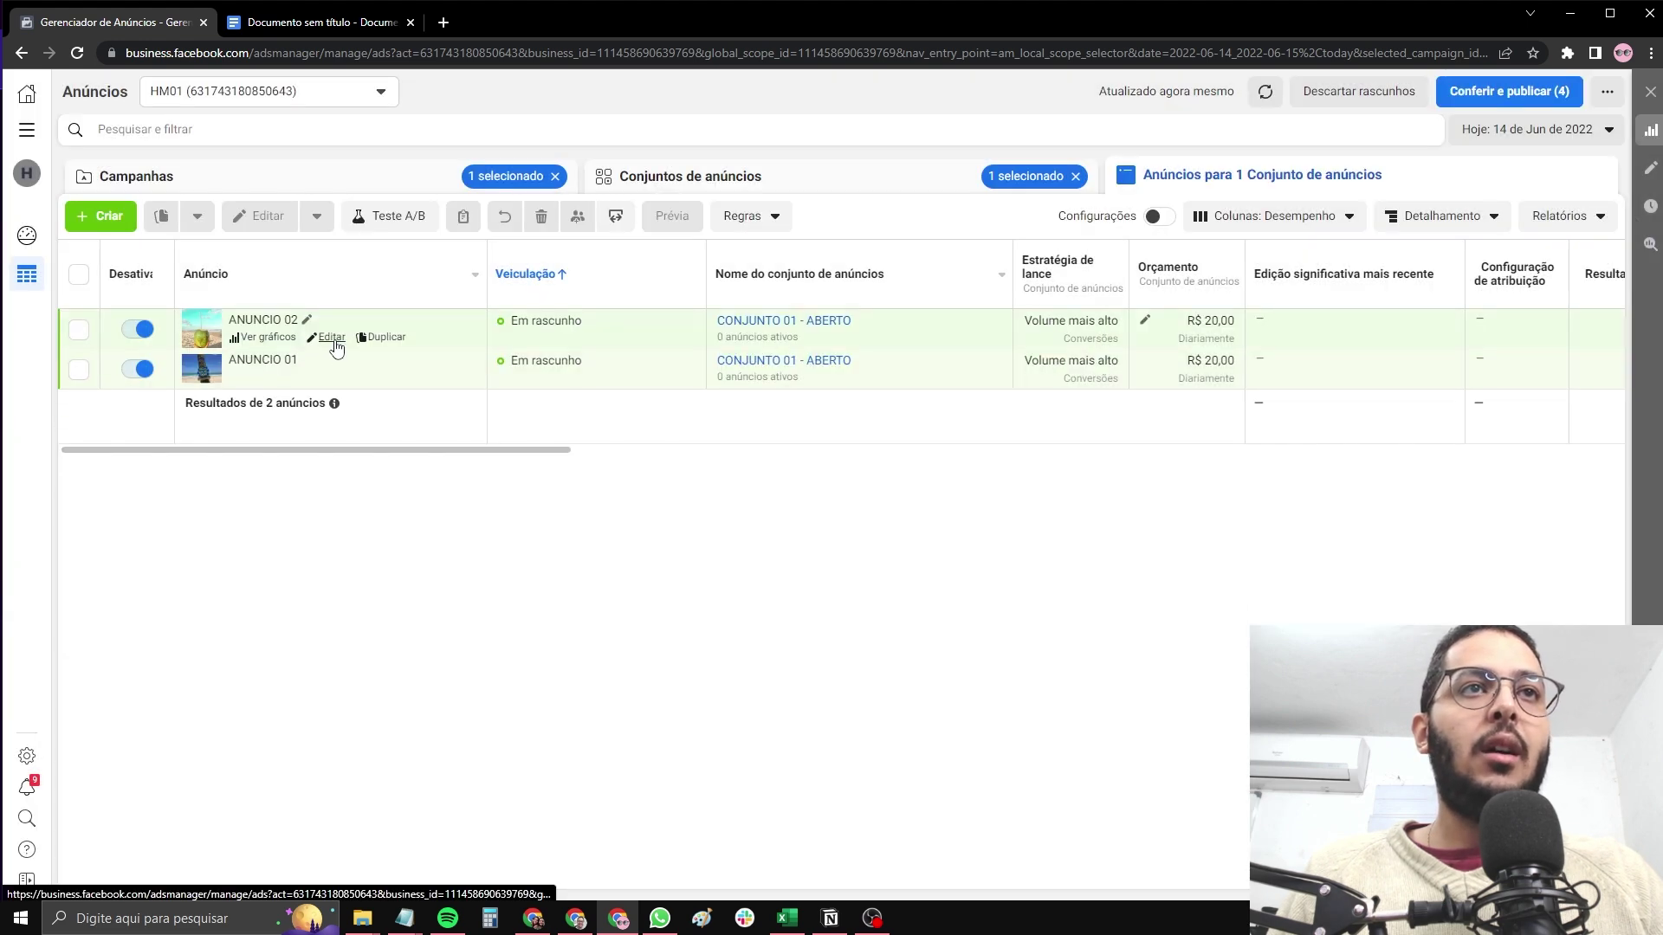
# Open ANUNCIO 02 for editing, quick-duplicate it within its ad set and rename the copy ANUNCIO 03
pyautogui.click(334, 345)
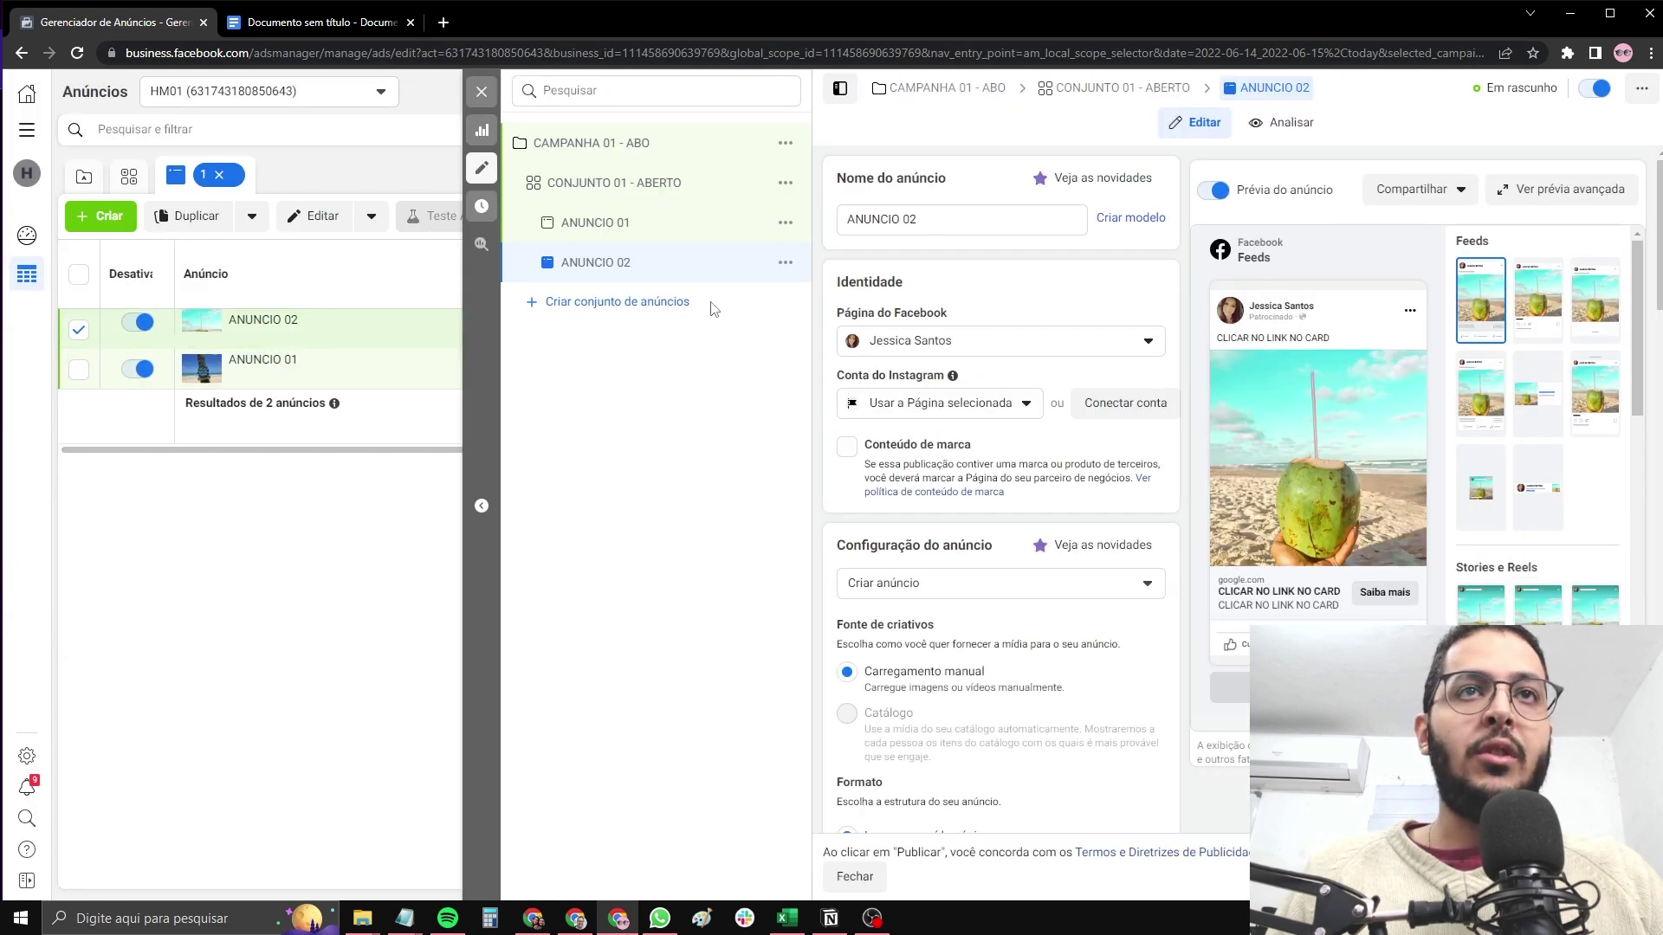
pyautogui.click(786, 263)
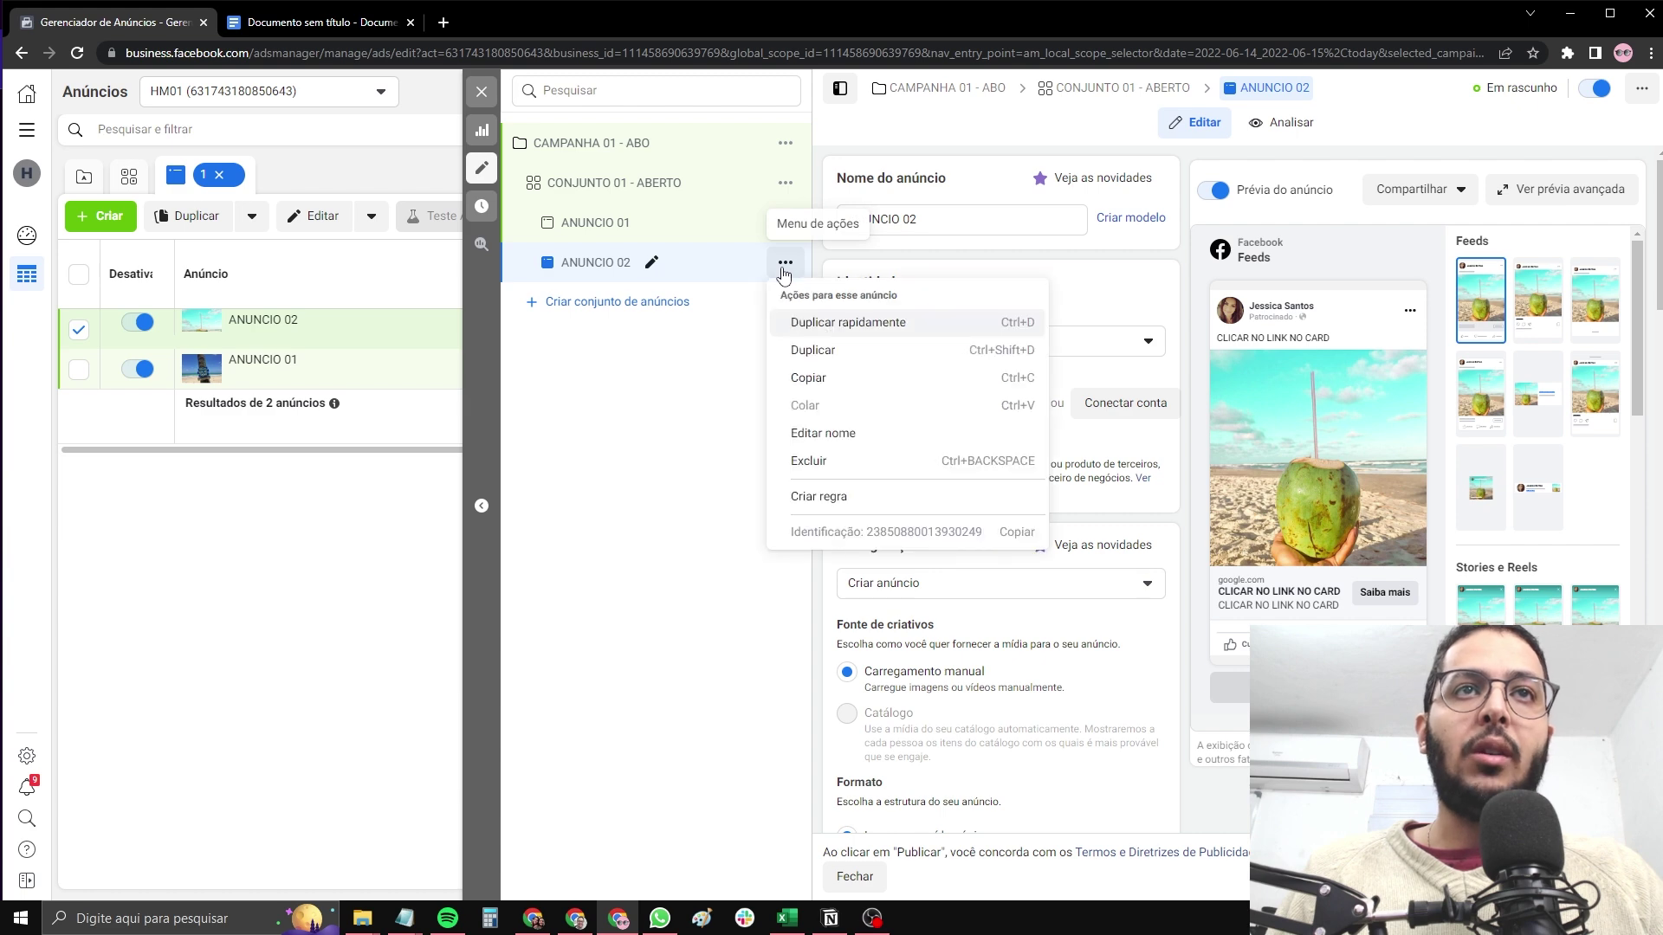
pyautogui.click(821, 322)
pyautogui.moveTo(963, 219); pyautogui.dragTo(907, 219)
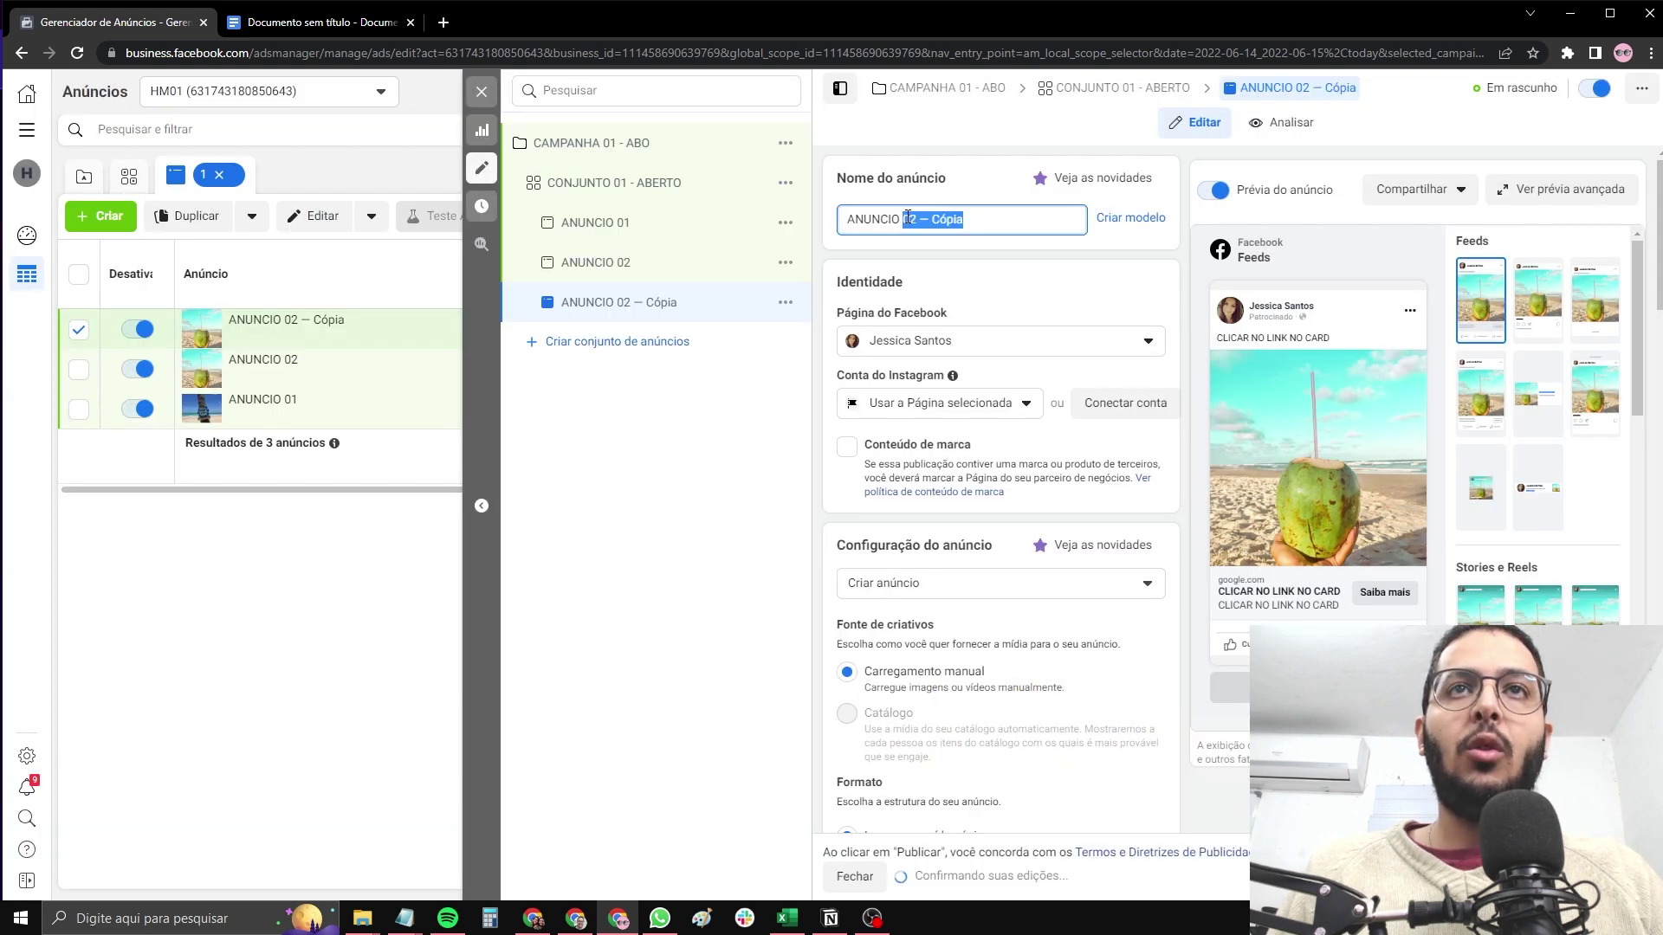
pyautogui.write('0')
# Replace the media of ANUNCIO 03 with an uploaded photo of hands holding flowers on a beach
pyautogui.scroll(-5, 996, 390)
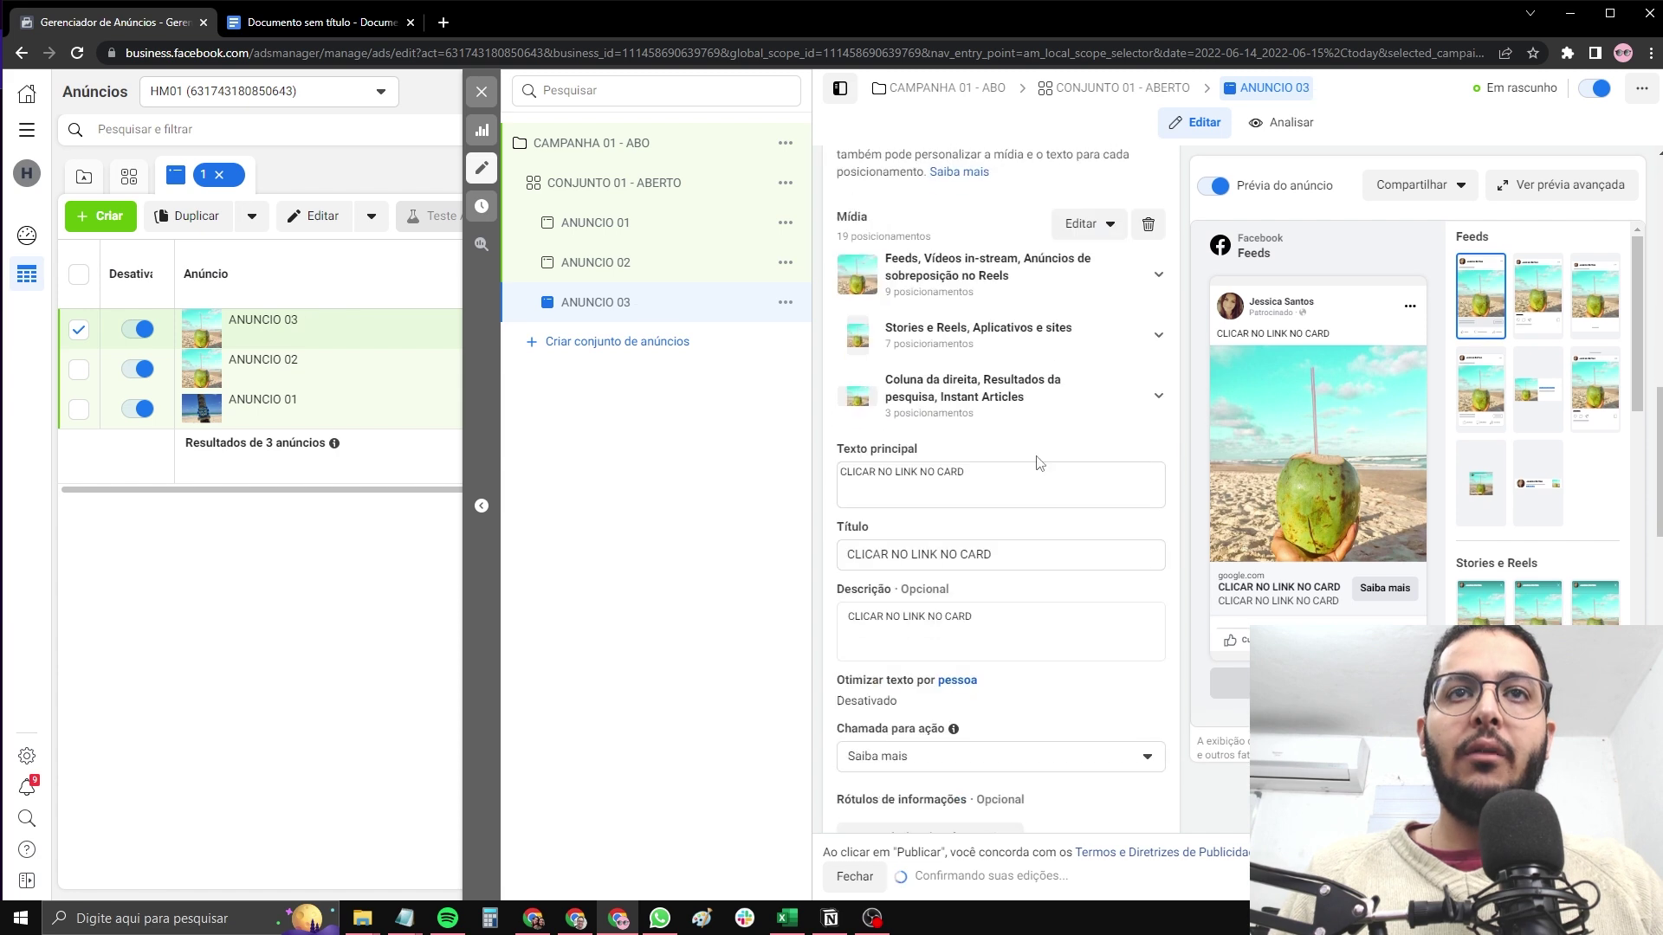
pyautogui.click(1089, 225)
pyautogui.click(1073, 258)
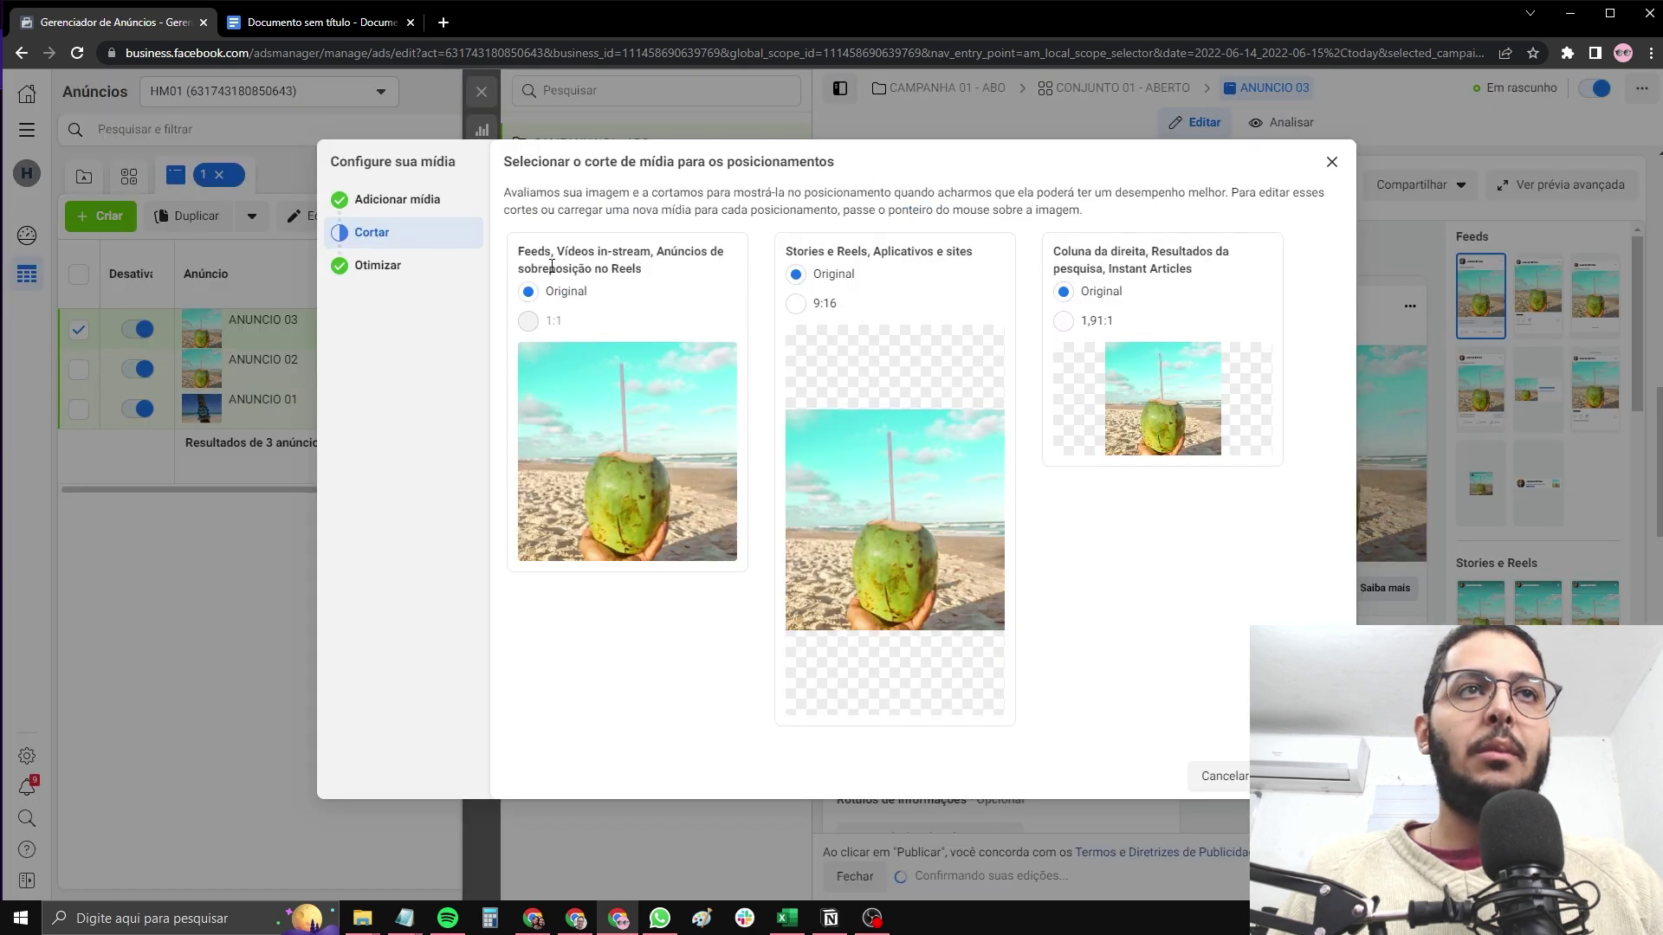
pyautogui.click(397, 199)
pyautogui.click(571, 208)
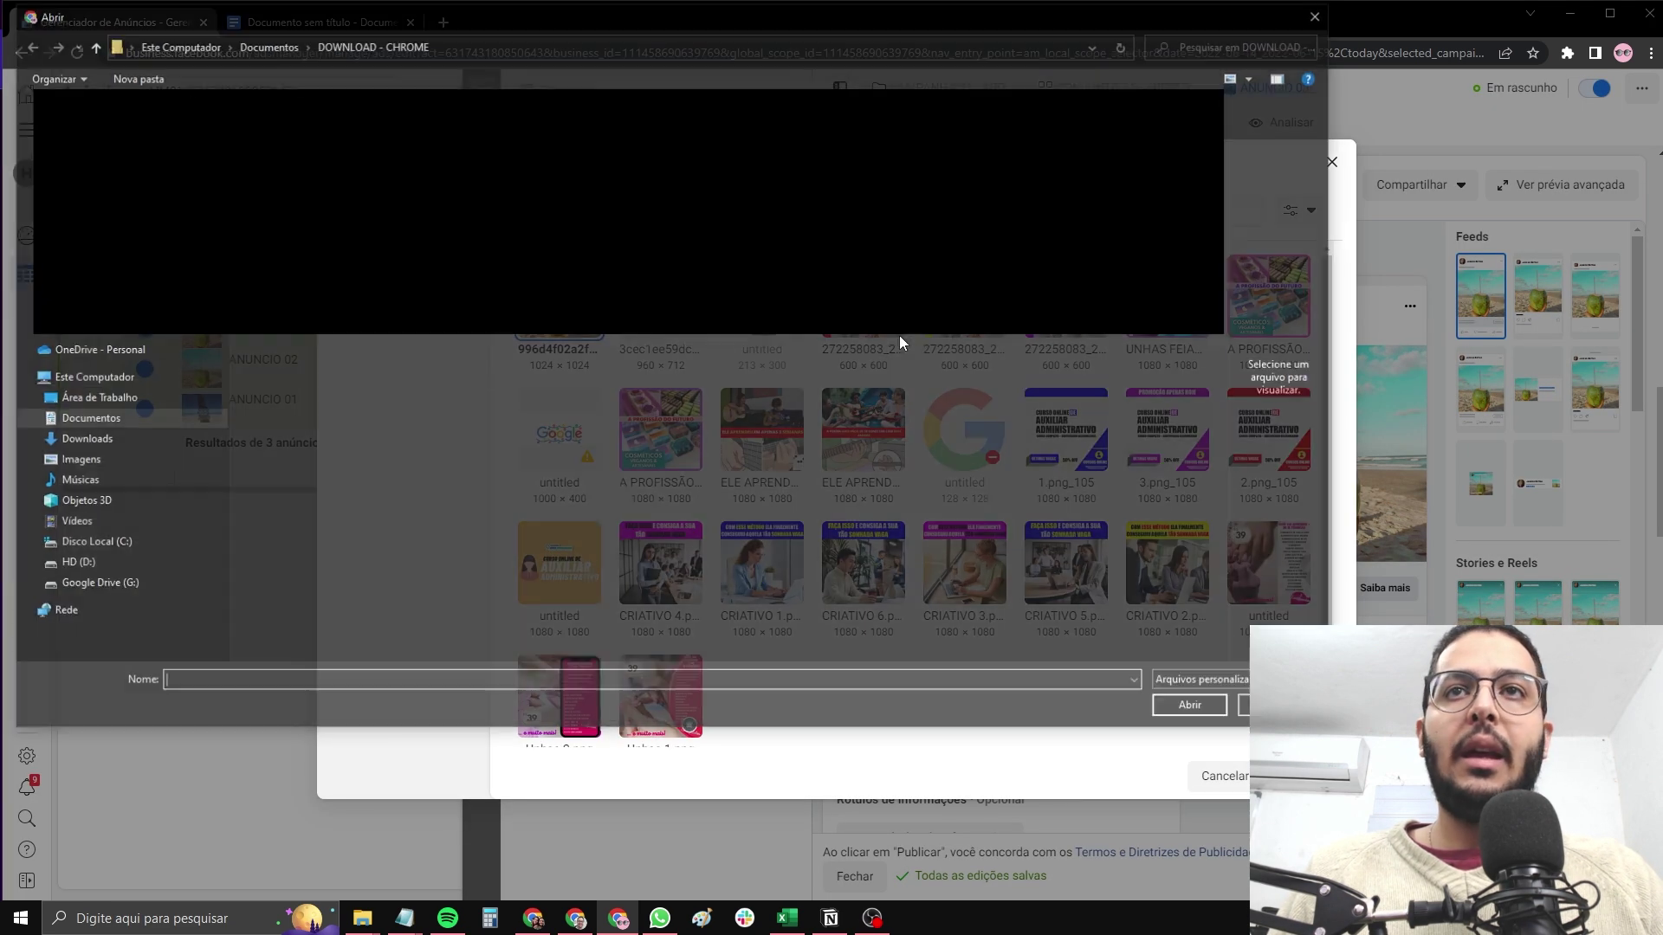
pyautogui.doubleClick(866, 333)
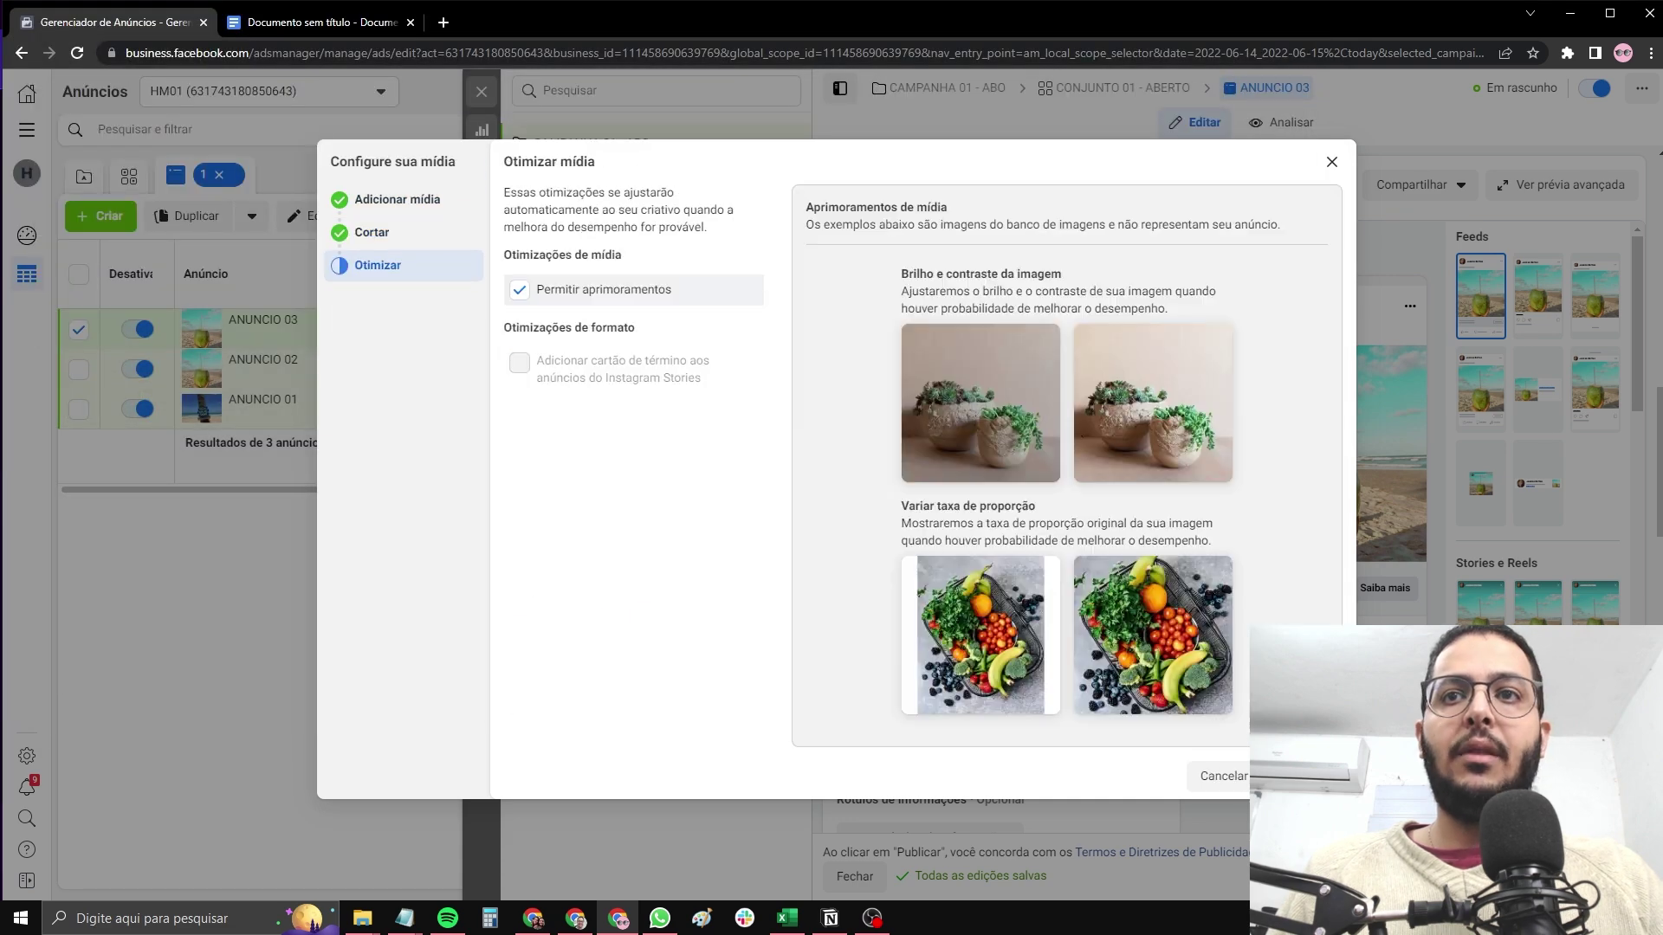
pyautogui.press('Escape')
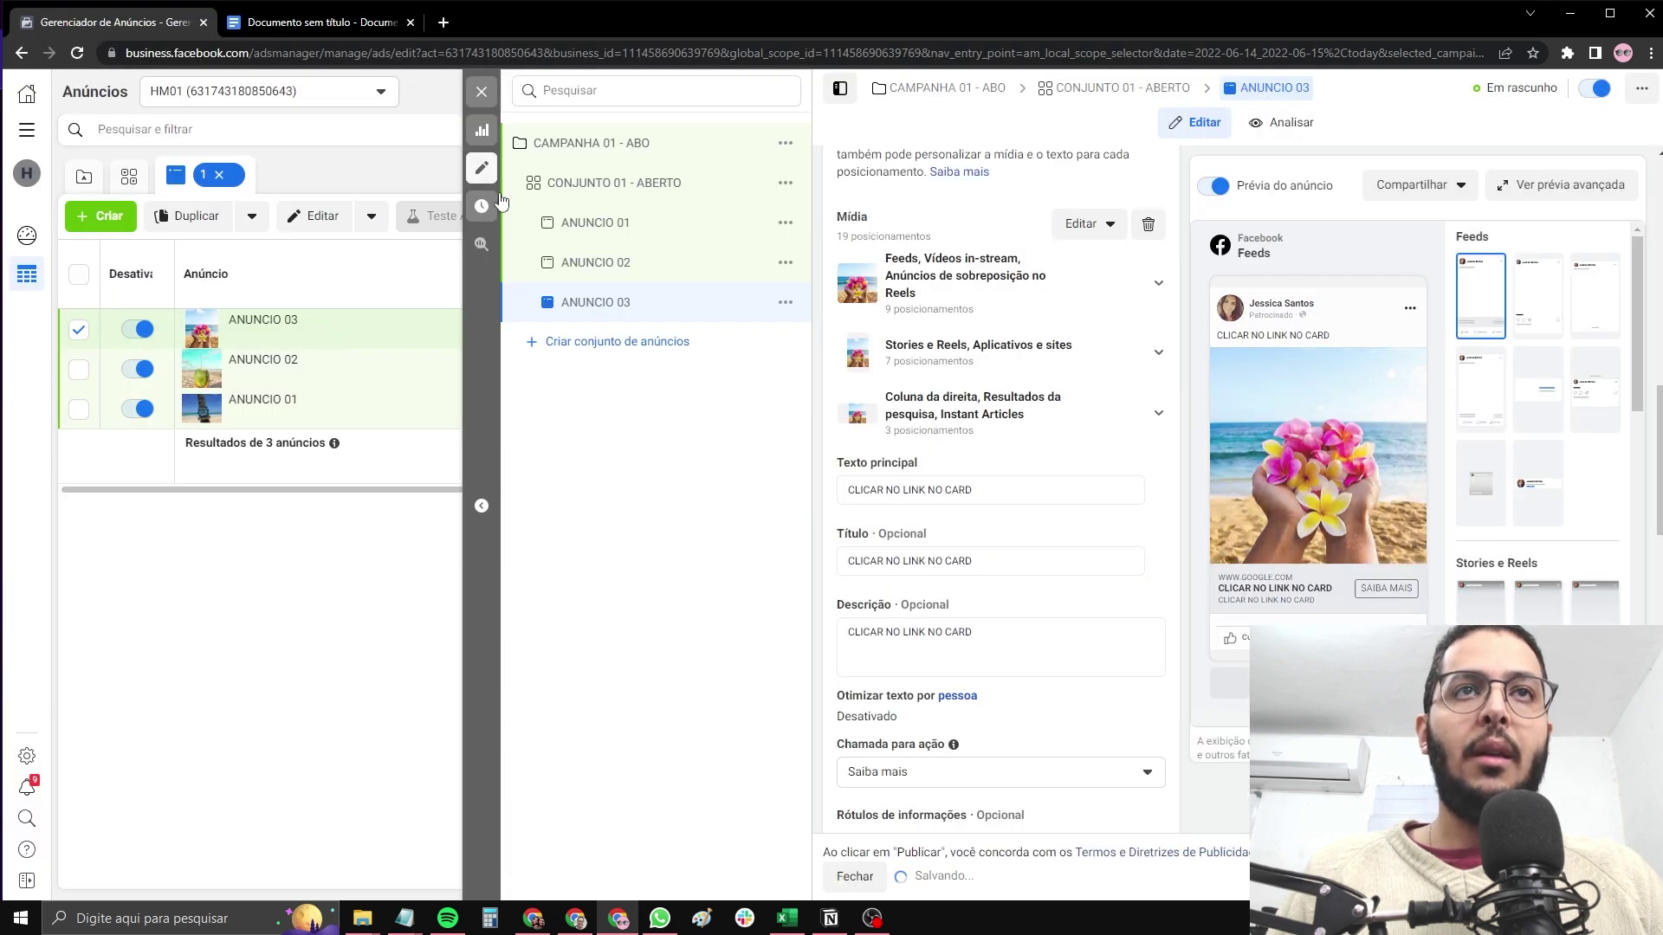
# Add a "1 - 1 - 3" heading to the Google Docs document and copy the three campaign, ad set and ad lines beneath it
pyautogui.click(303, 23)
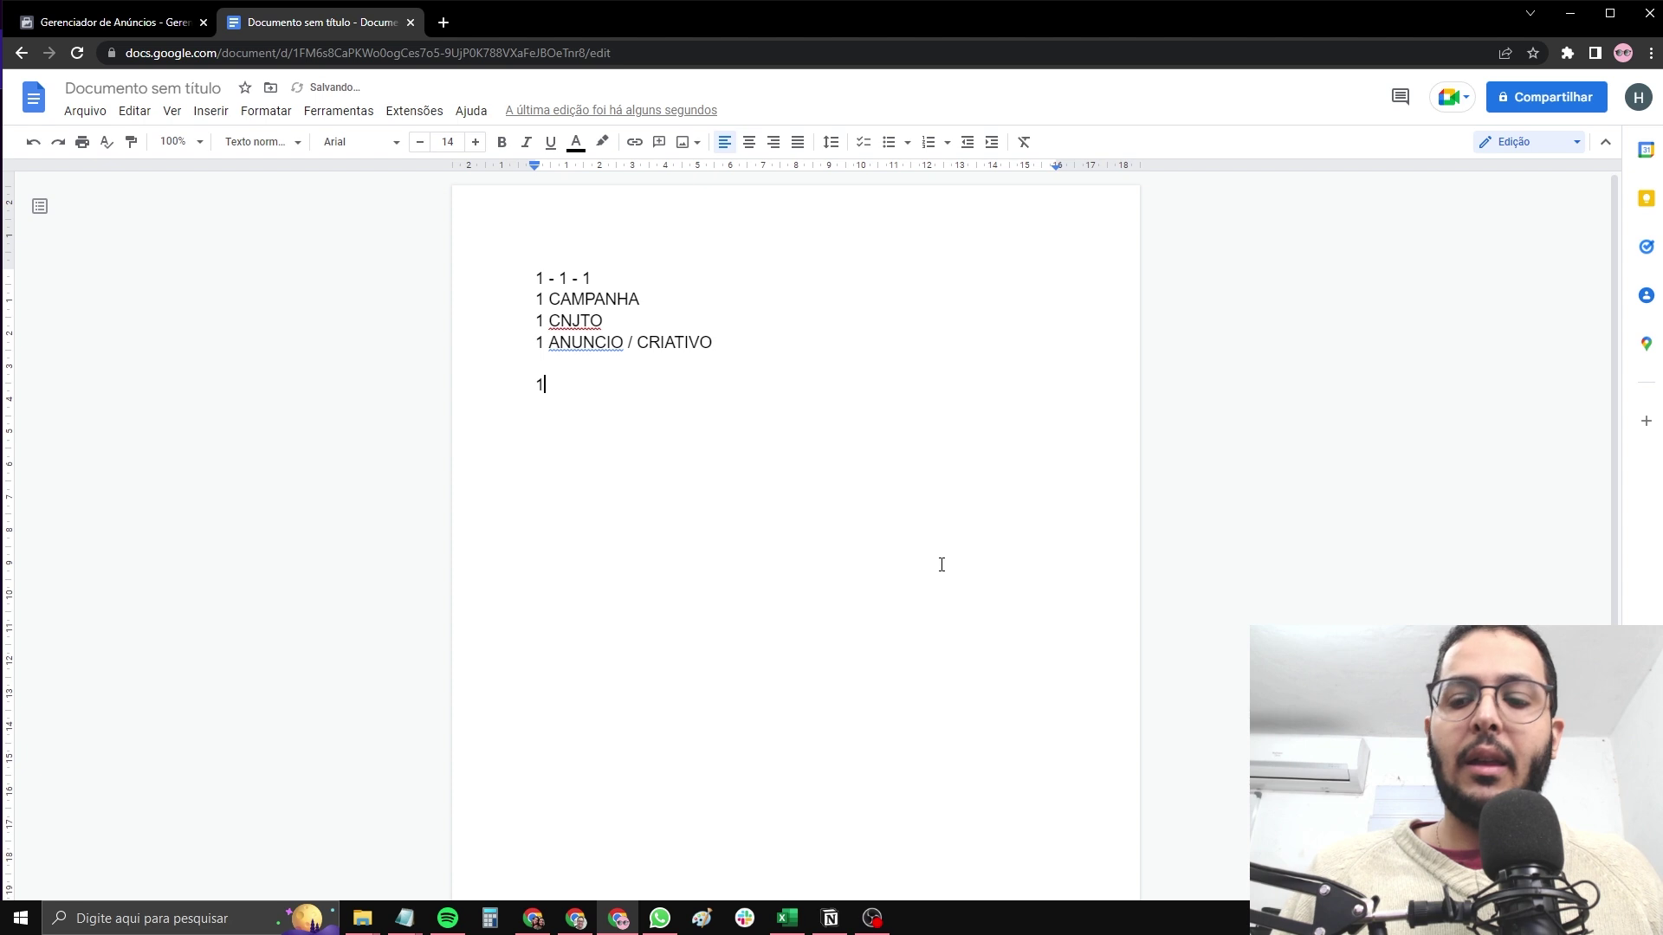
pyautogui.write('3')
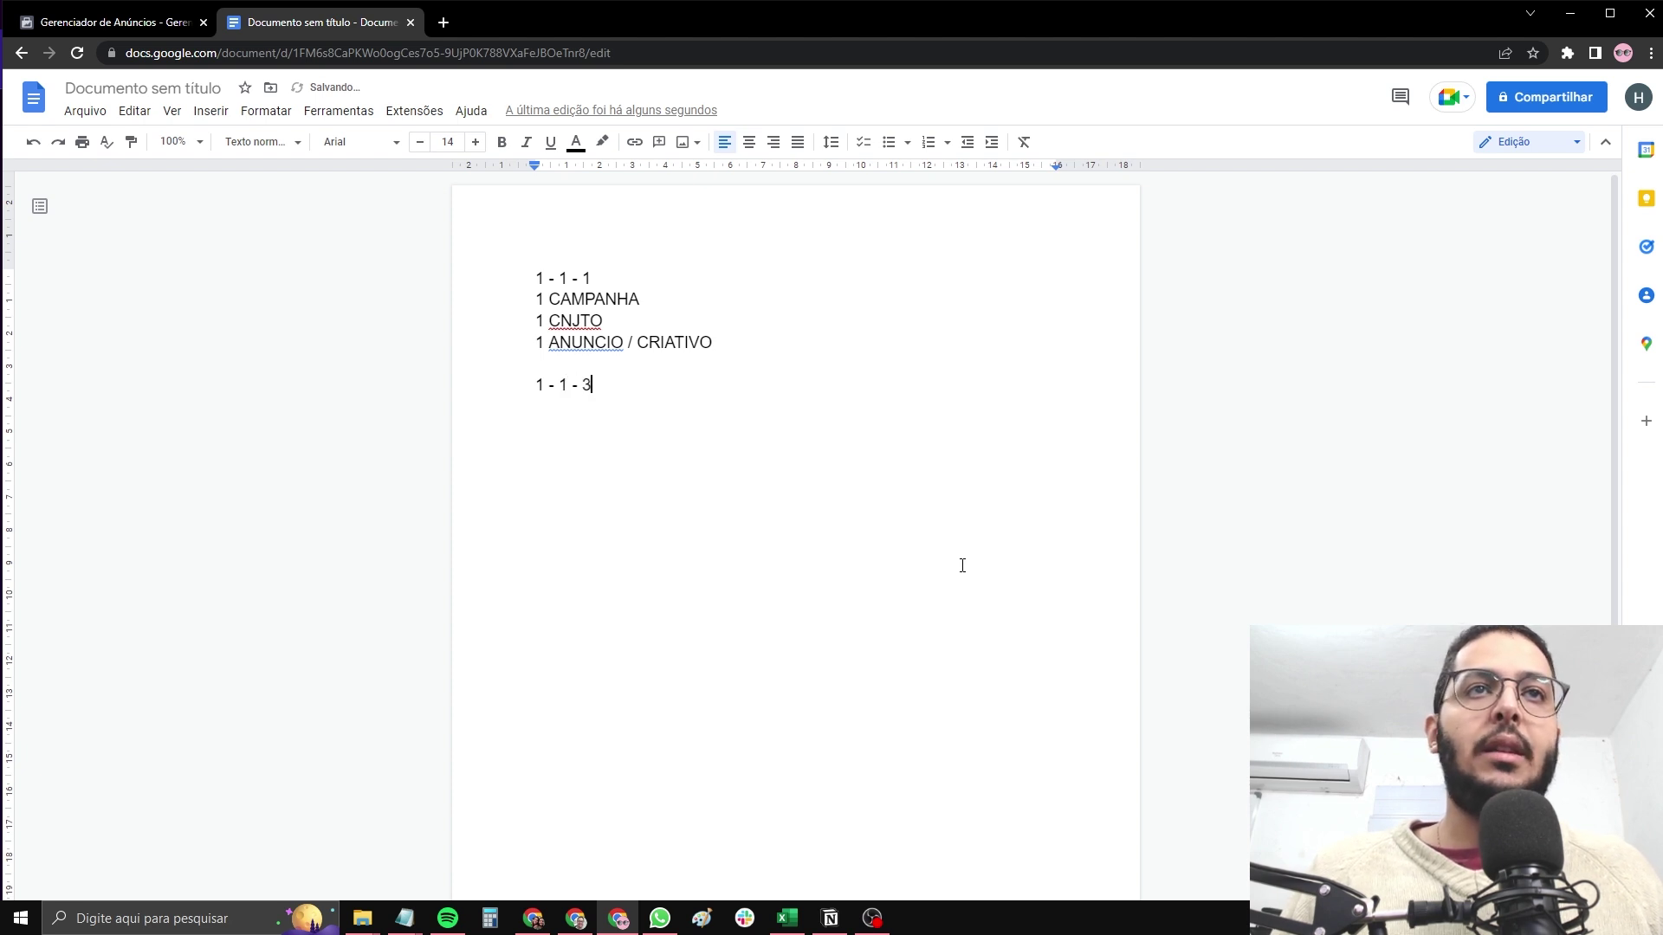
pyautogui.hotkey('shift', 'Up')
pyautogui.hotkey('shift', 'Up')
pyautogui.hotkey('shift', 'Home')
pyautogui.hotkey('ctrl', 'c')
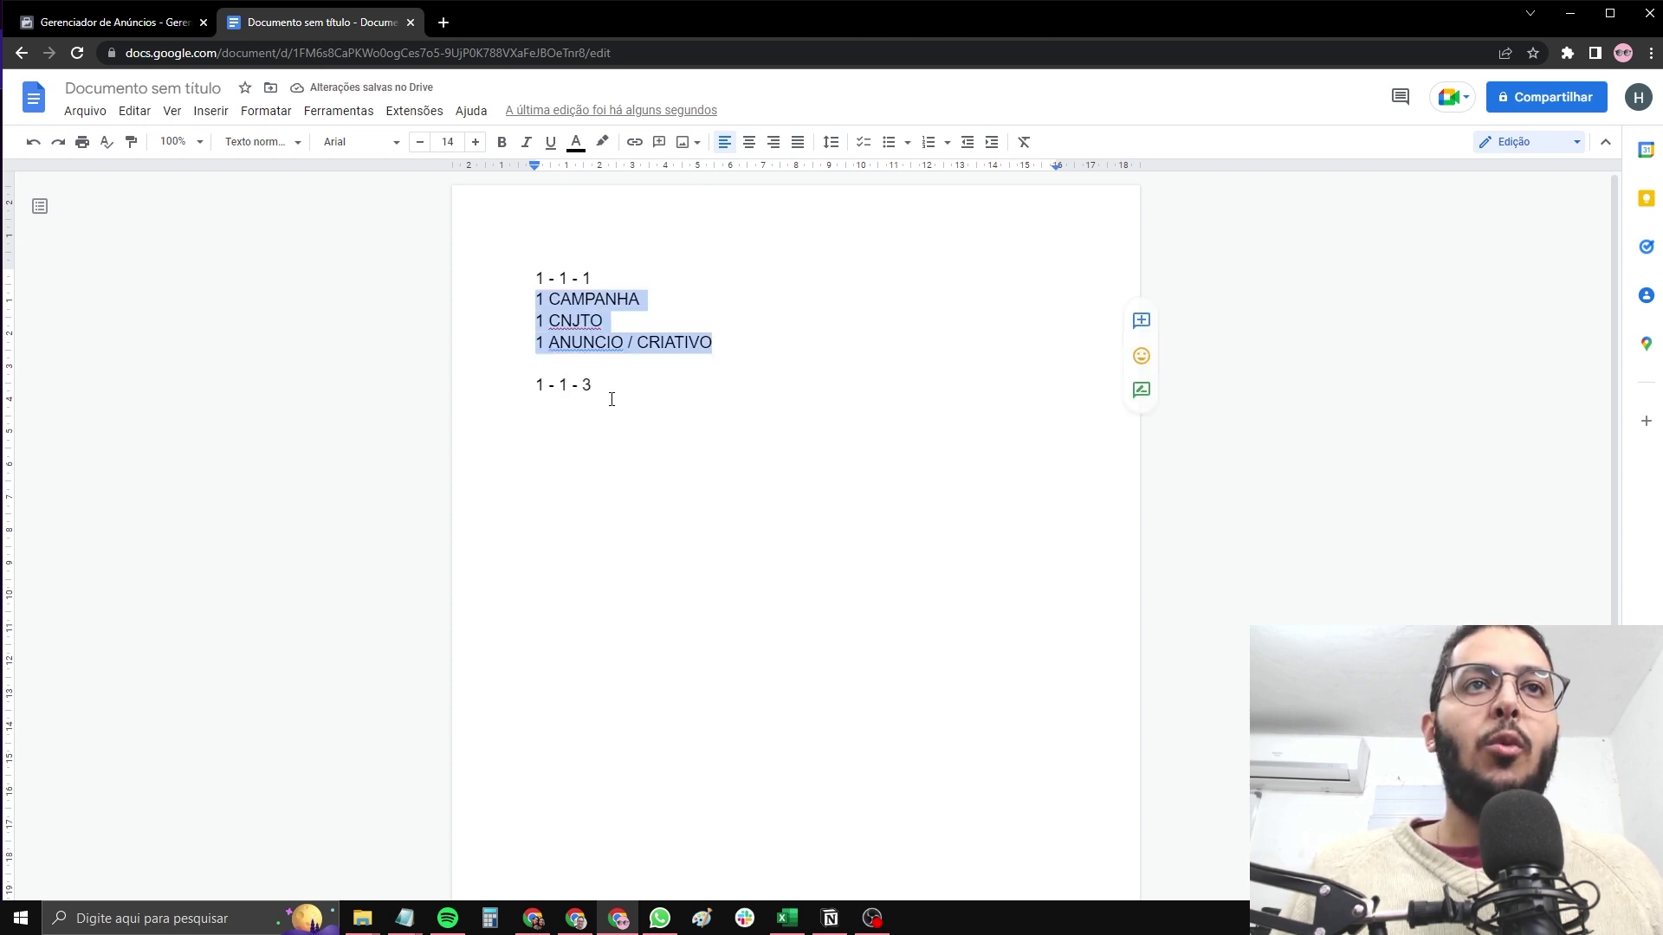
pyautogui.click(616, 393)
pyautogui.press('Return')
pyautogui.hotkey('ctrl', 'v')
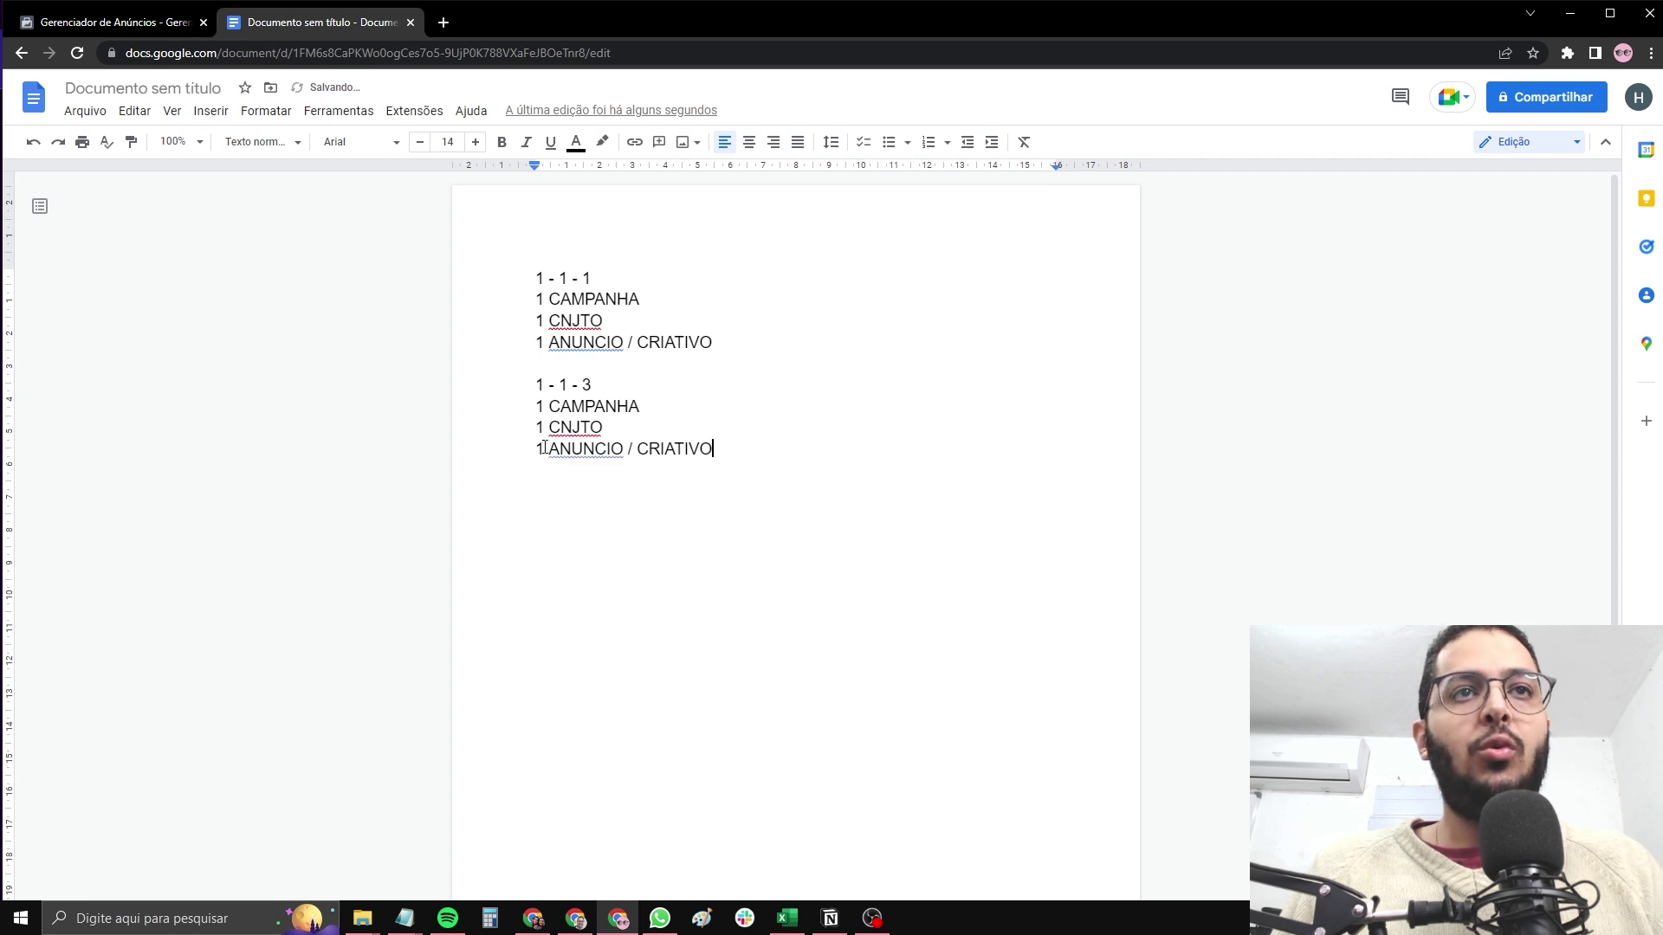
# Change the ad count under the "1 - 1 - 3" heading to 3 and bold both structure headings
pyautogui.doubleClick(540, 449)
pyautogui.write('3')
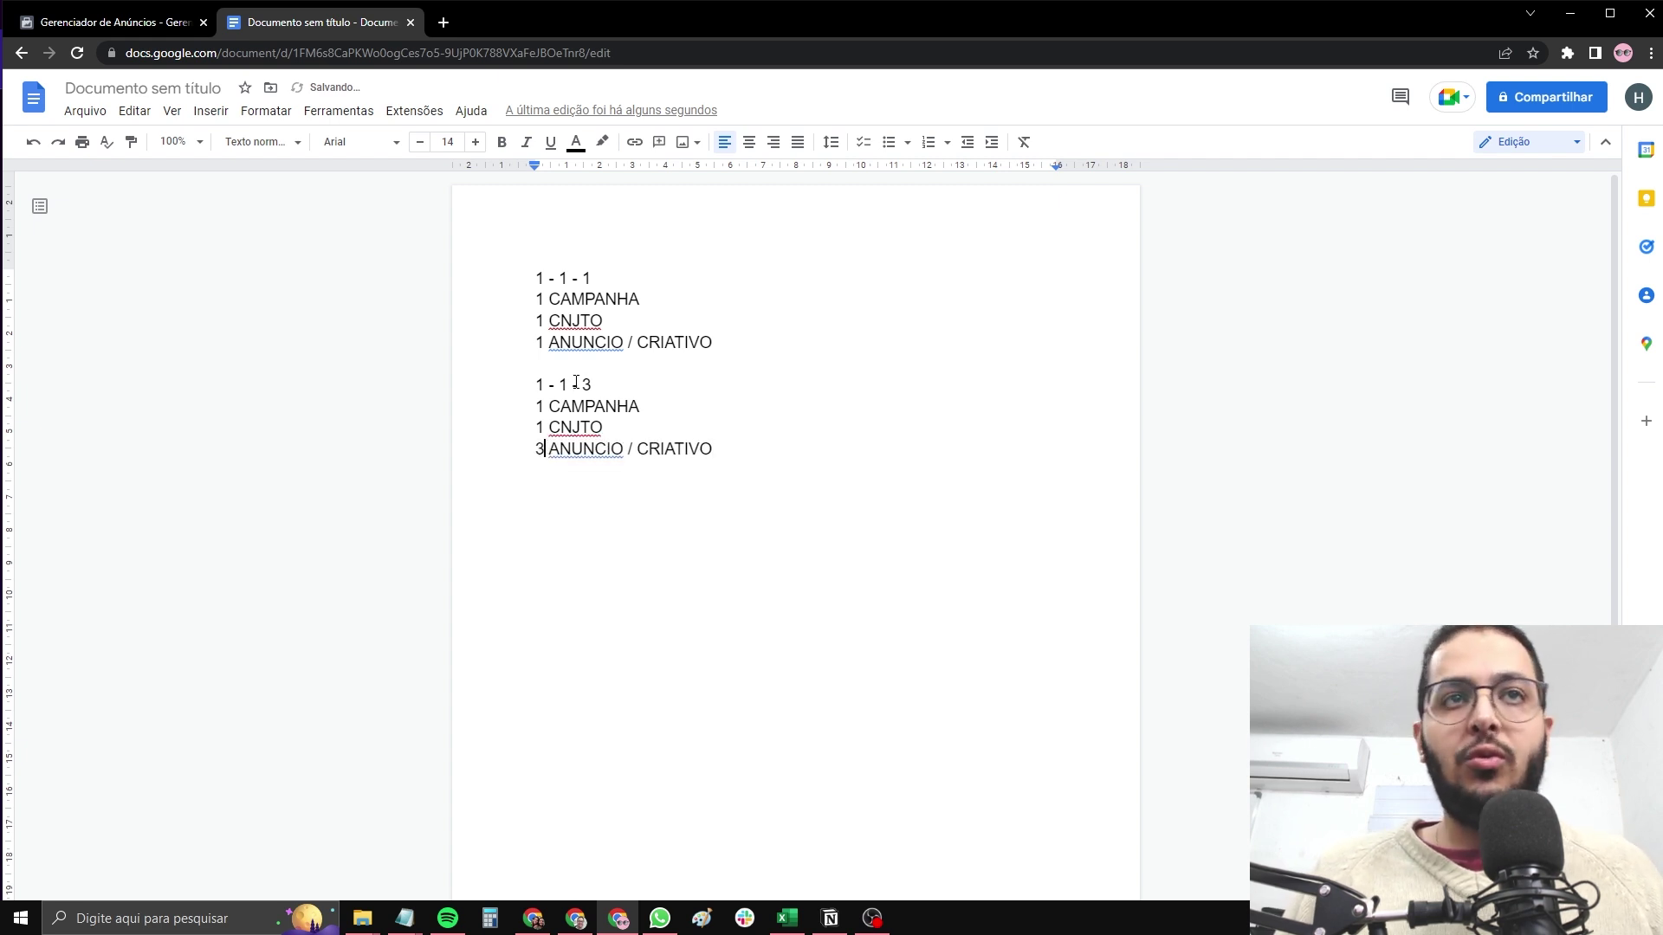
pyautogui.tripleClick(573, 381)
pyautogui.tripleClick(573, 382)
pyautogui.hotkey('ctrl', 'b')
pyautogui.hotkey('ctrl', 'Home')
pyautogui.hotkey('shift', 'End')
pyautogui.hotkey('ctrl', 'b')
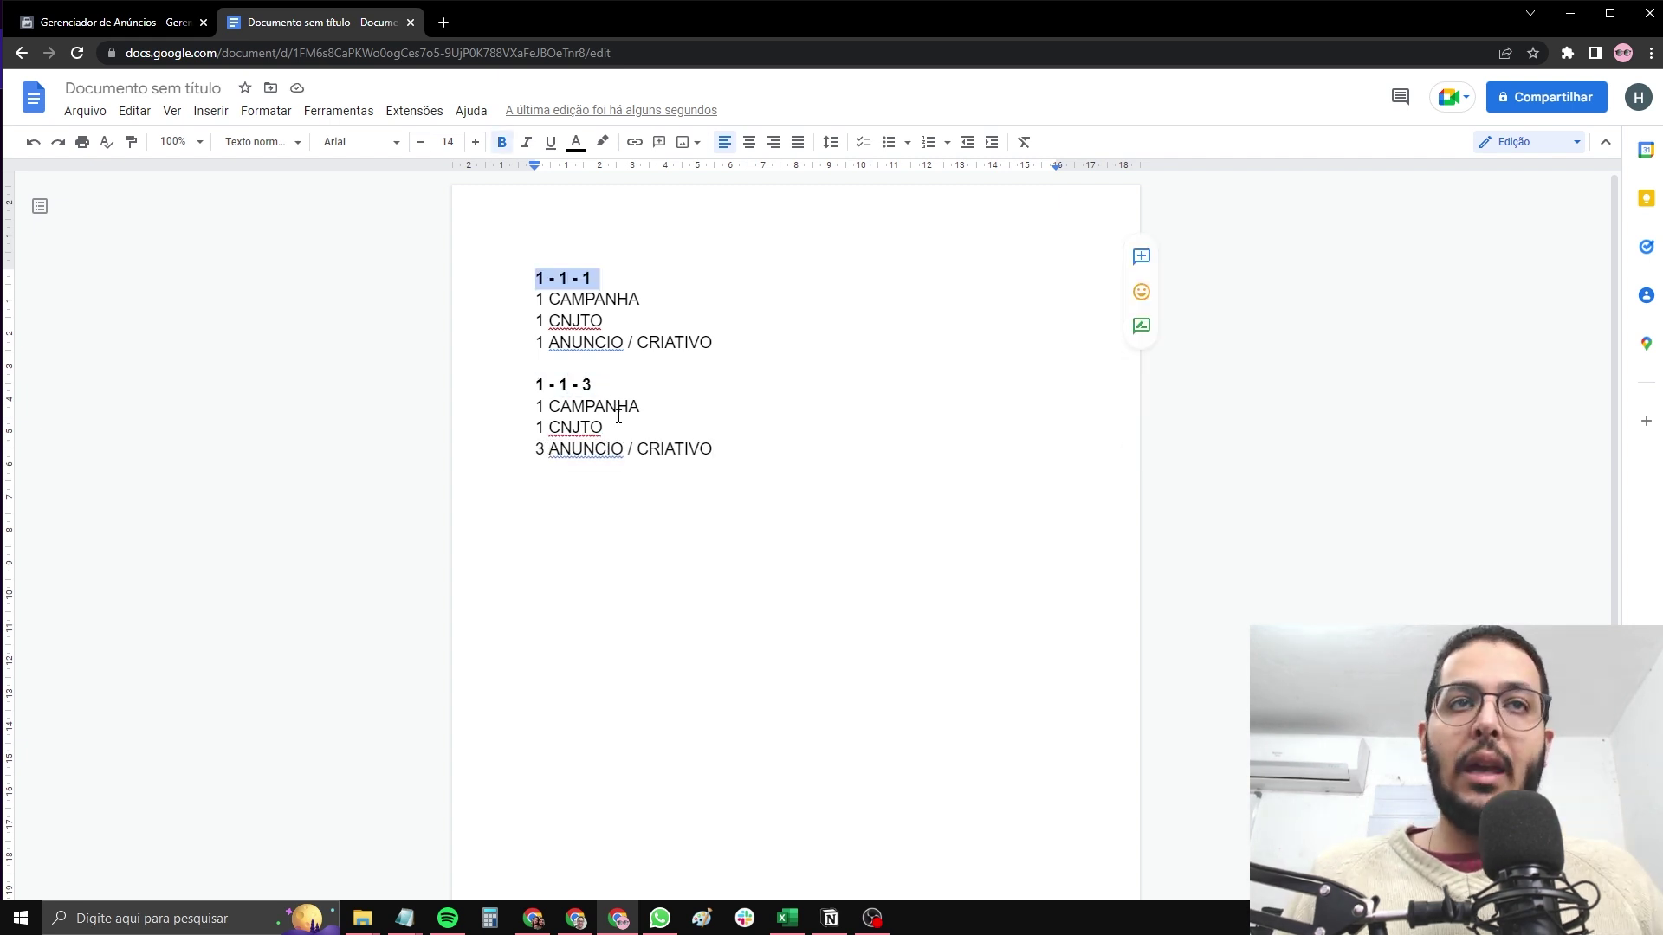
# Switch to Ads Manager, review the ad set budget and the ads list, and divide 20 by 3 in Calculator
pyautogui.click(142, 28)
pyautogui.click(852, 192)
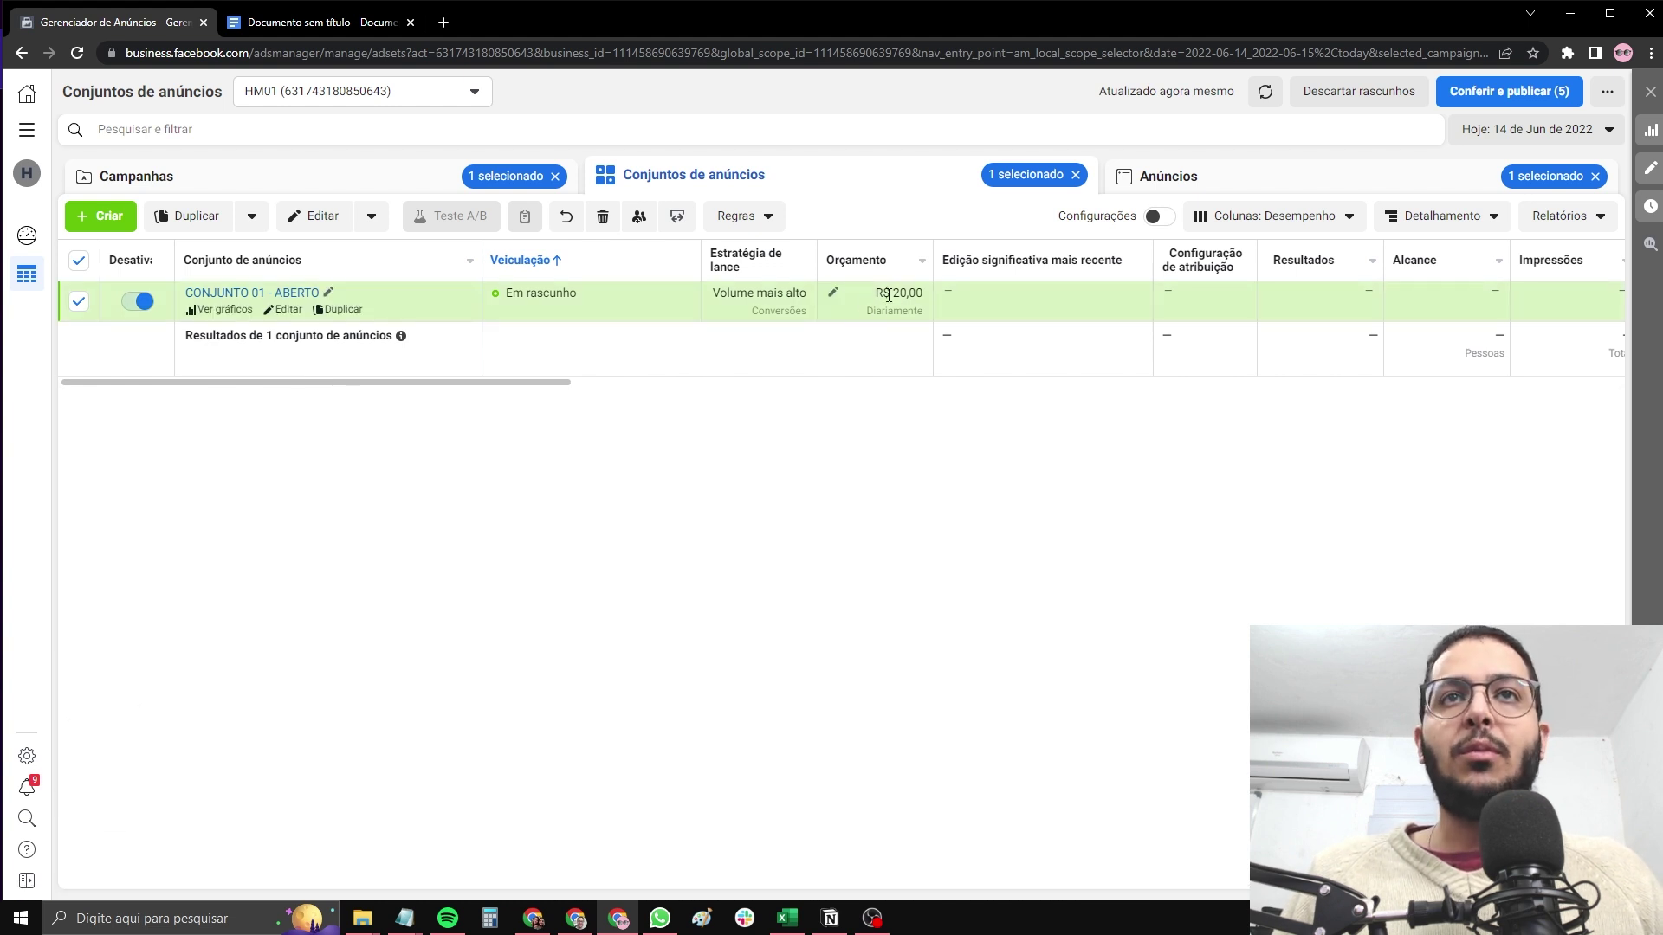
pyautogui.click(1155, 177)
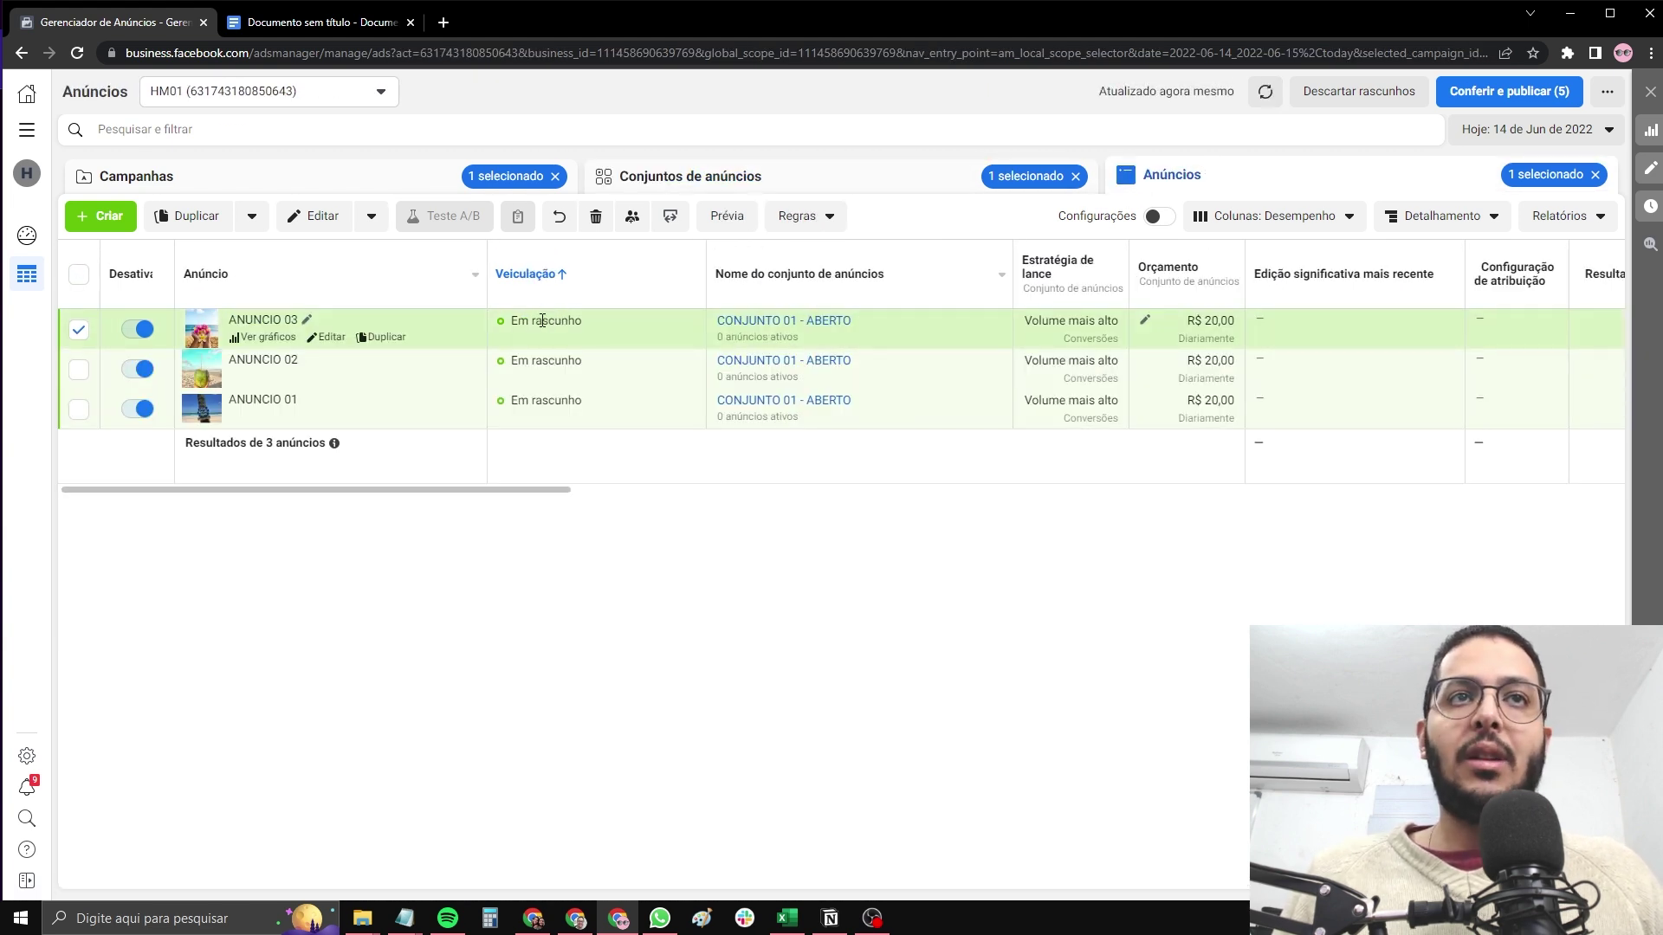
pyautogui.click(502, 917)
pyautogui.write('20/3')
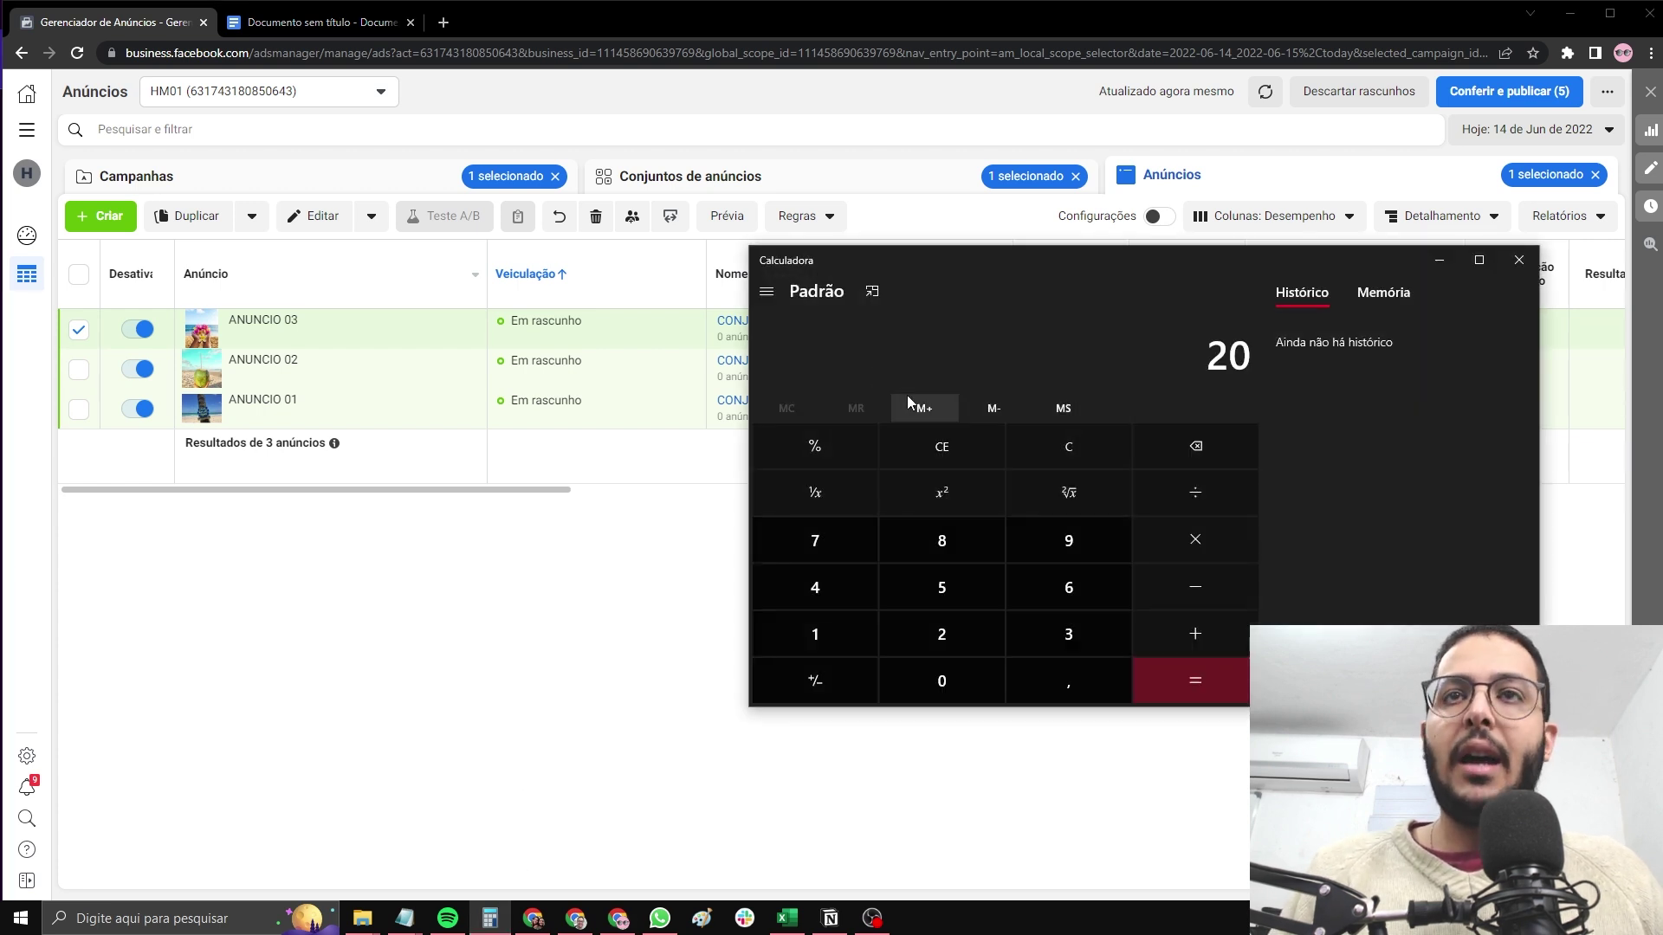
pyautogui.press('Return')
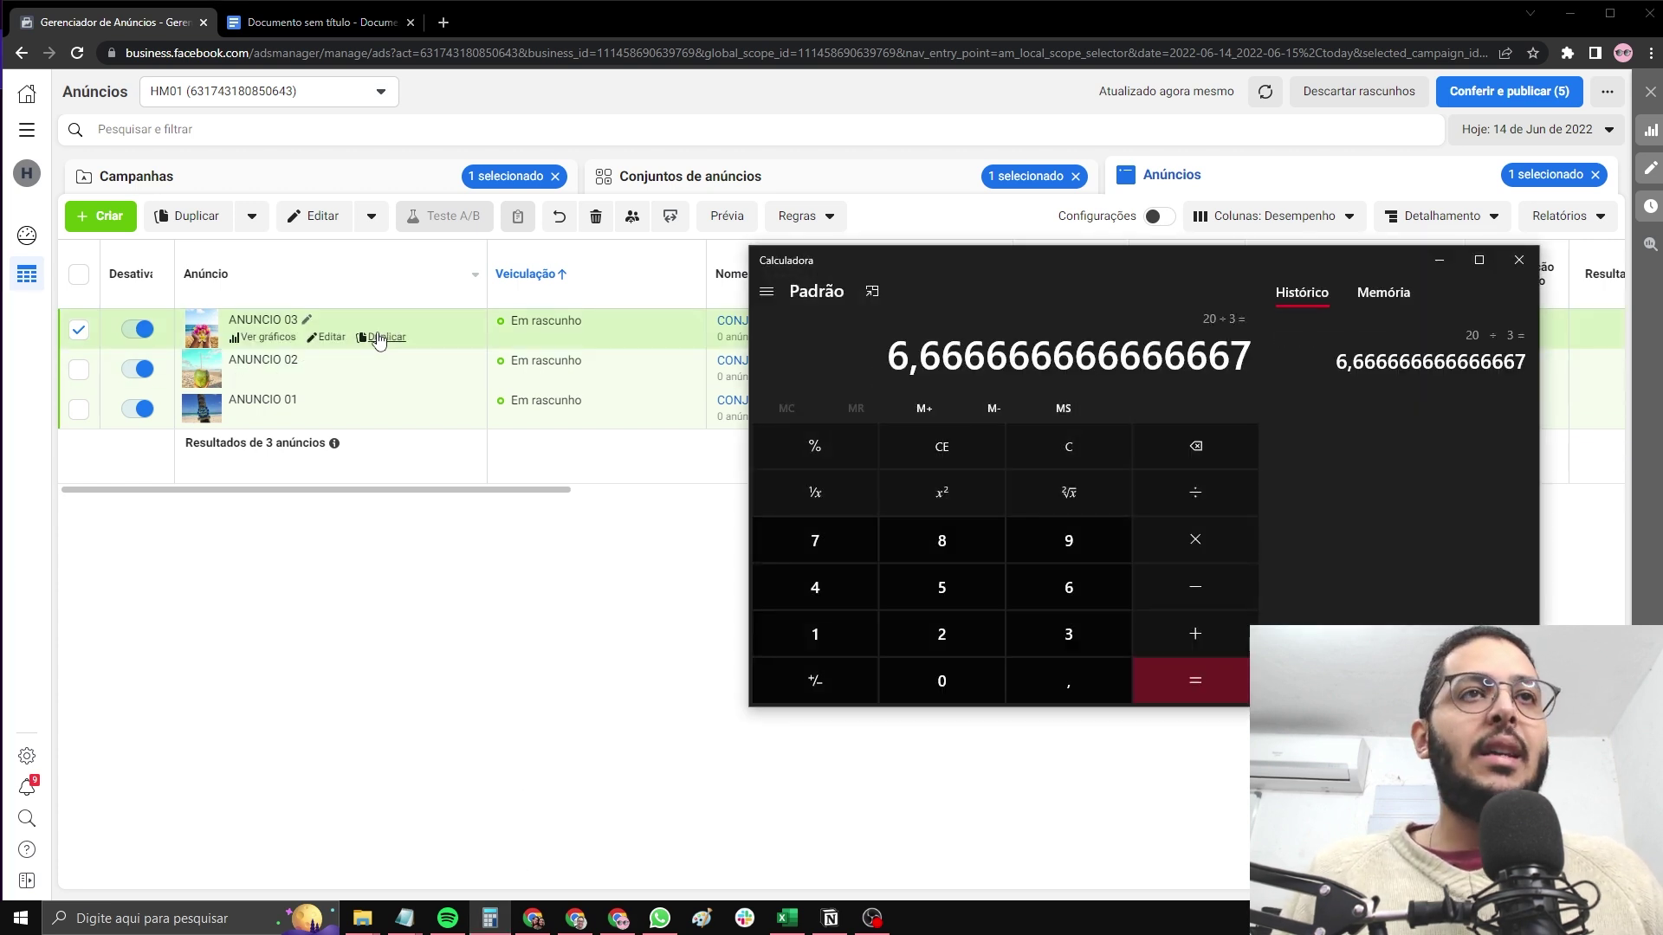
pyautogui.click(475, 625)
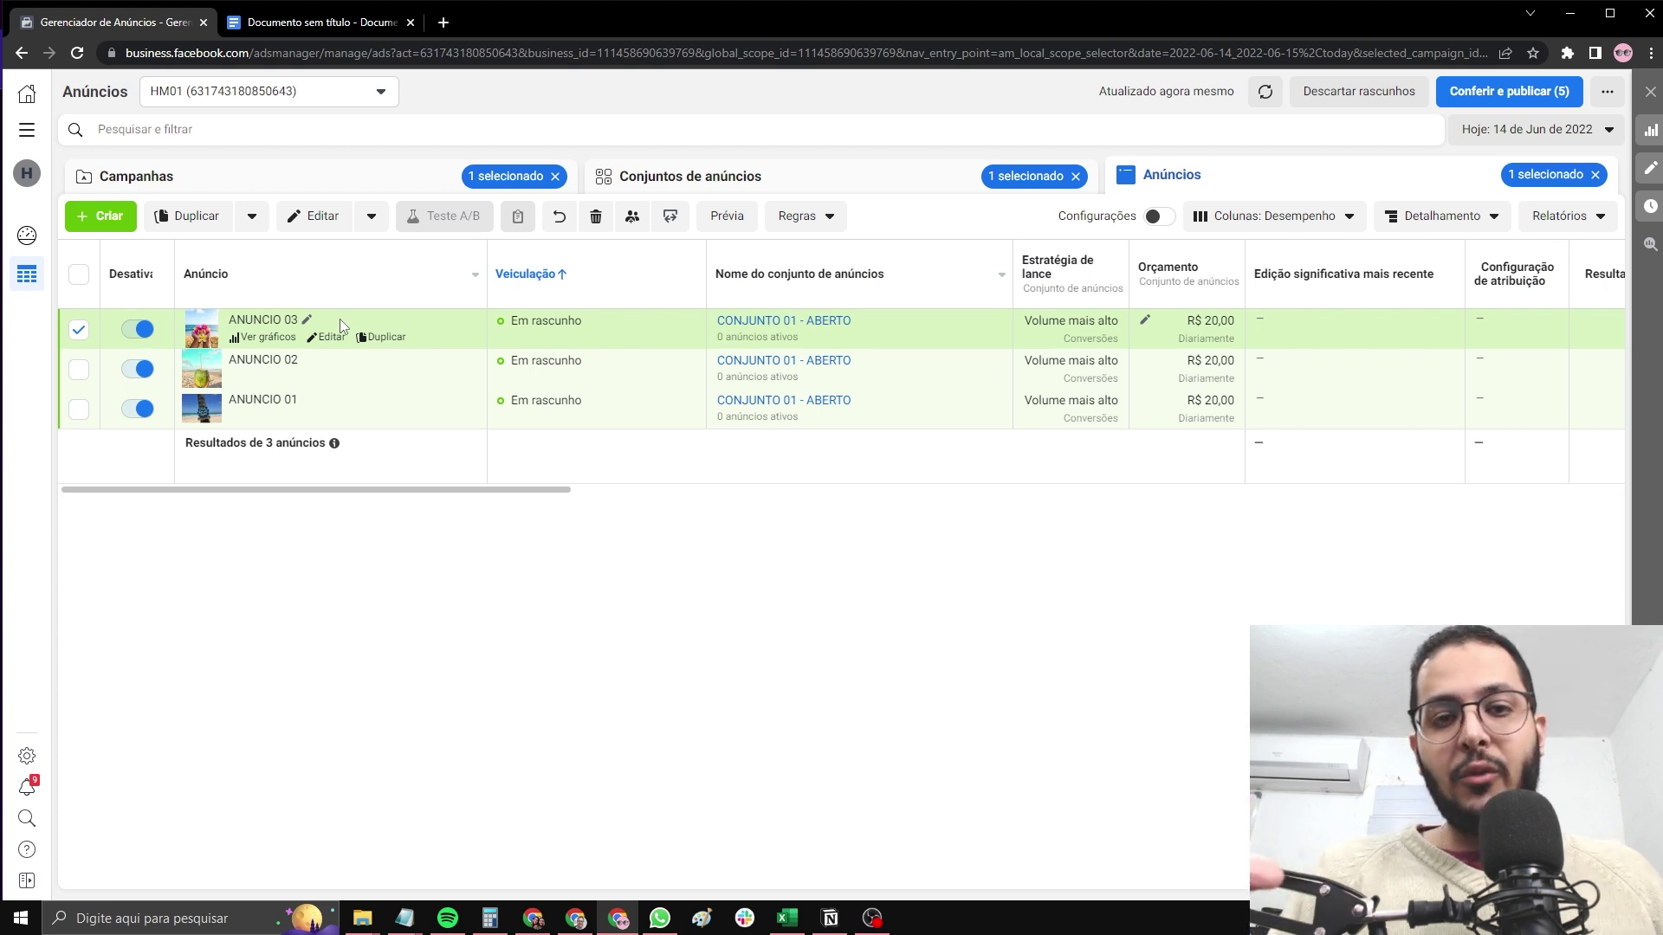
# Quick-duplicate the ad set CONJUNTO 01 - ABERTO and rename the copy CONJUNTO 02 - INTERESSES
pyautogui.click(931, 179)
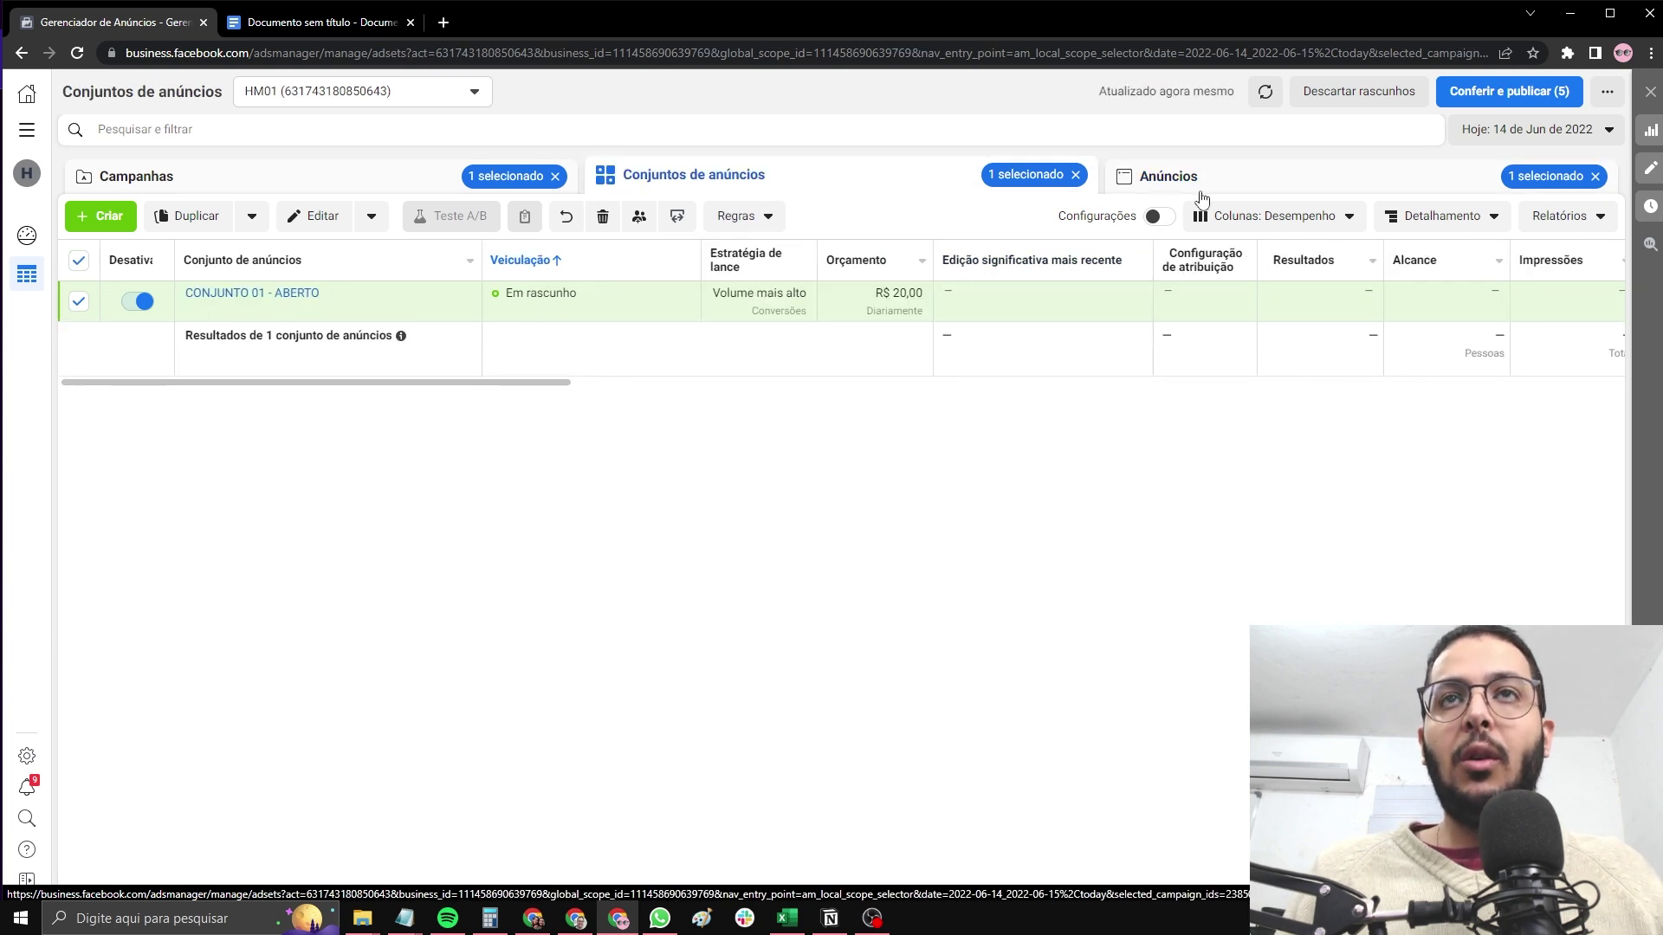
pyautogui.click(1199, 198)
pyautogui.click(822, 176)
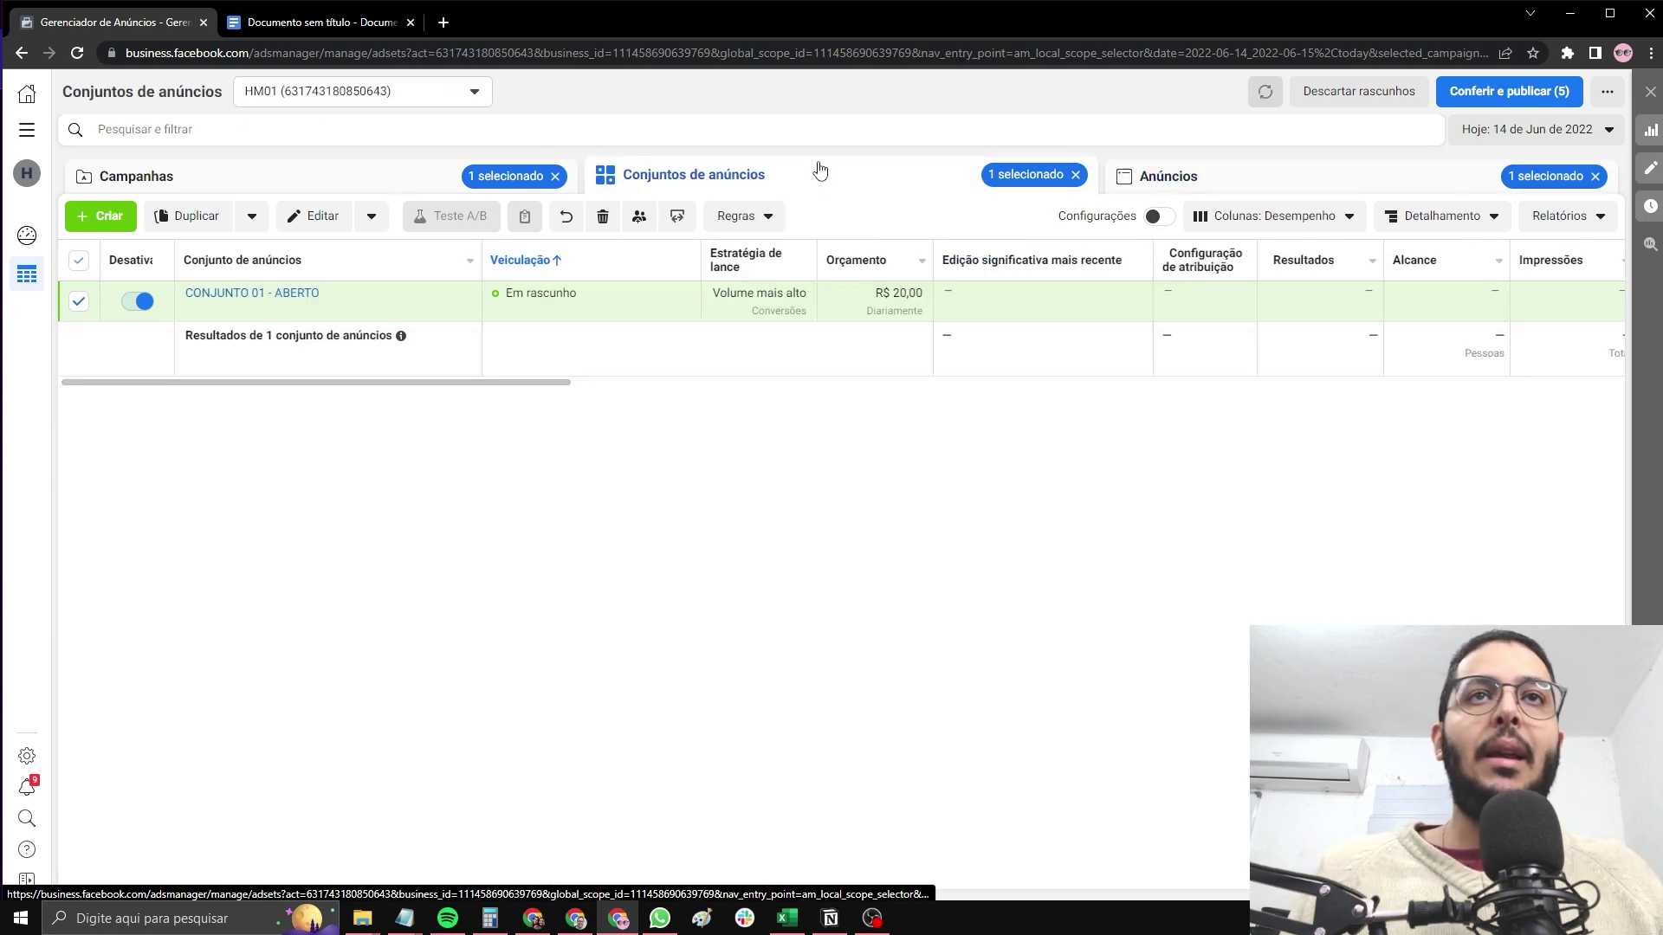
pyautogui.click(894, 177)
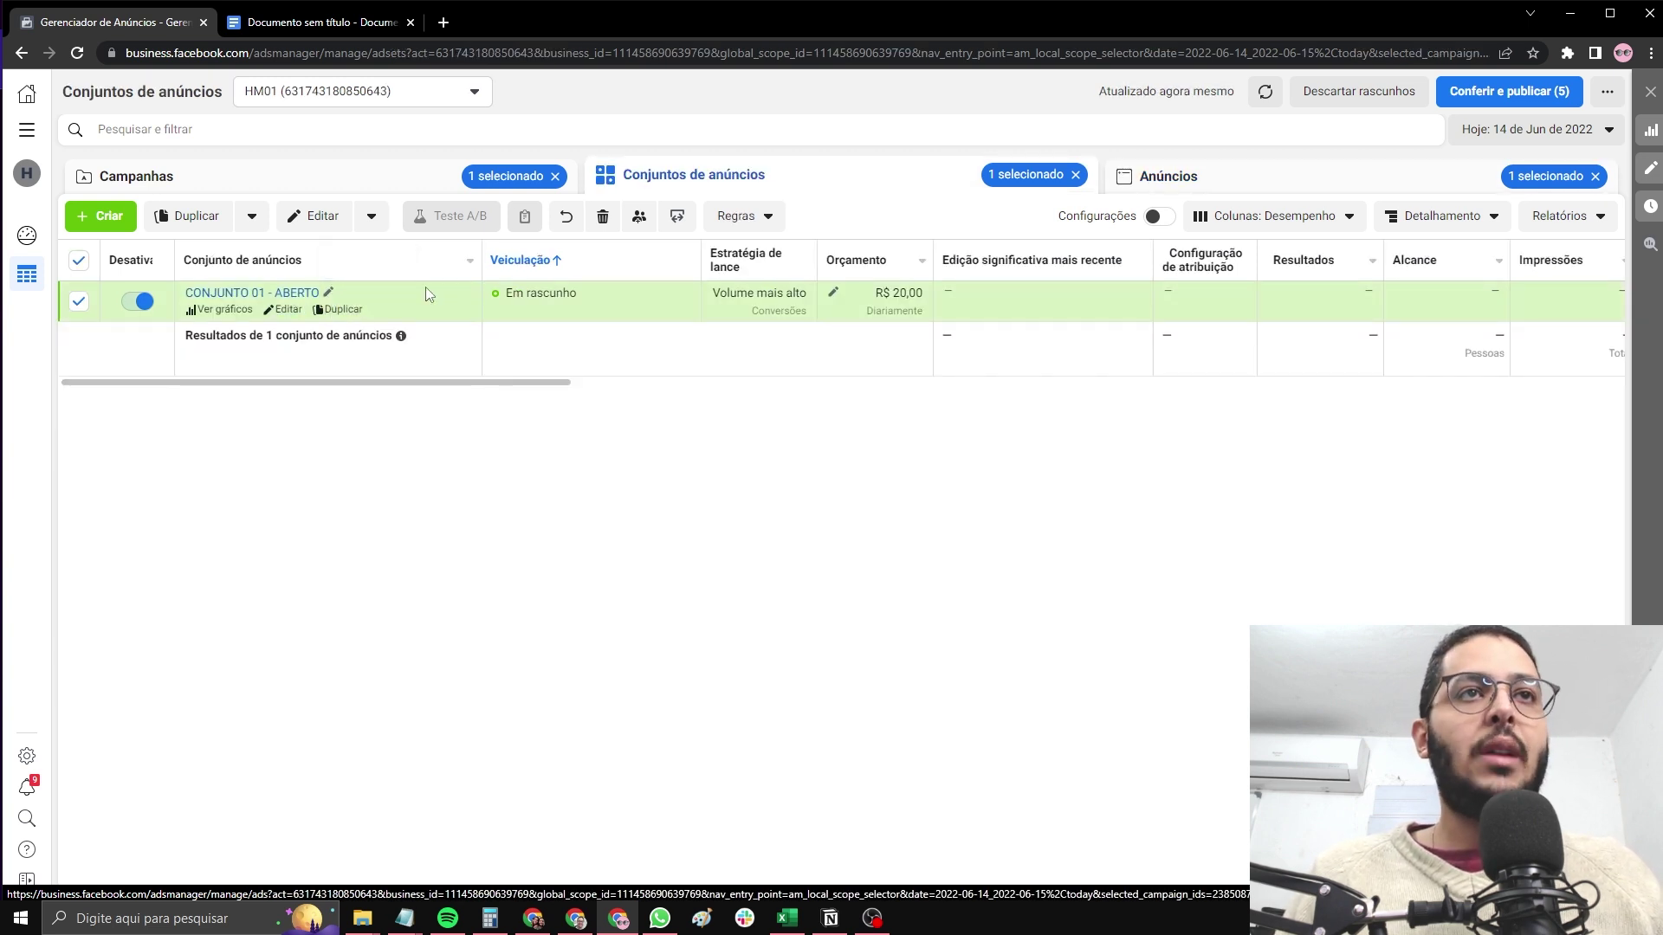
pyautogui.click(342, 310)
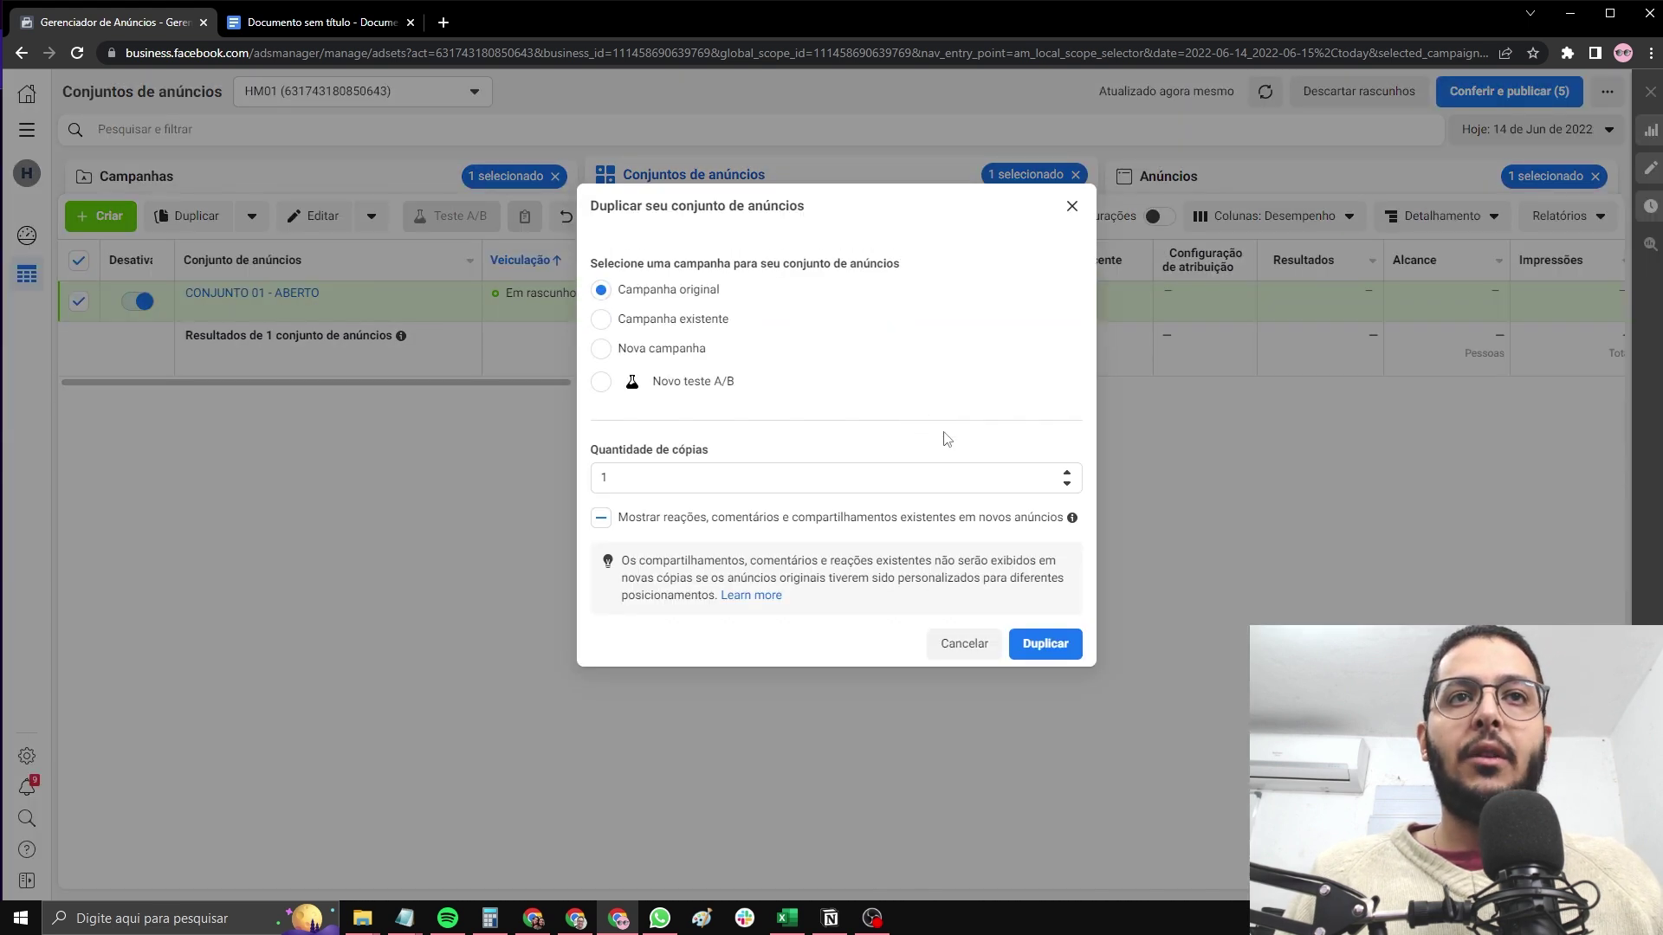
pyautogui.click(967, 646)
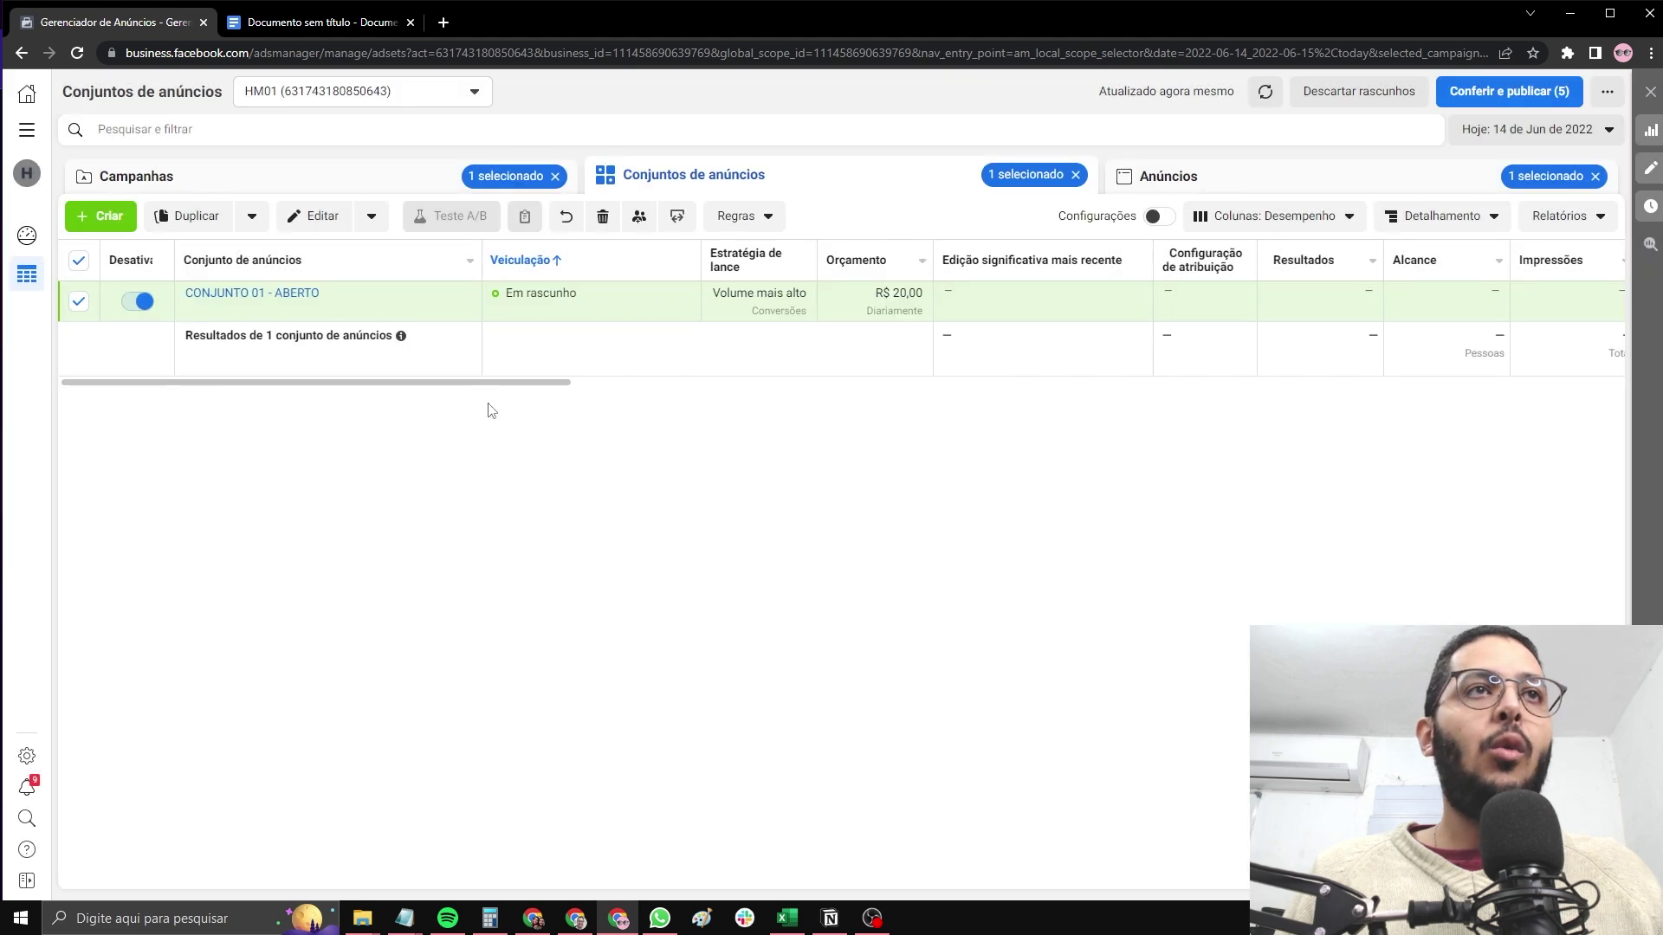
pyautogui.click(263, 225)
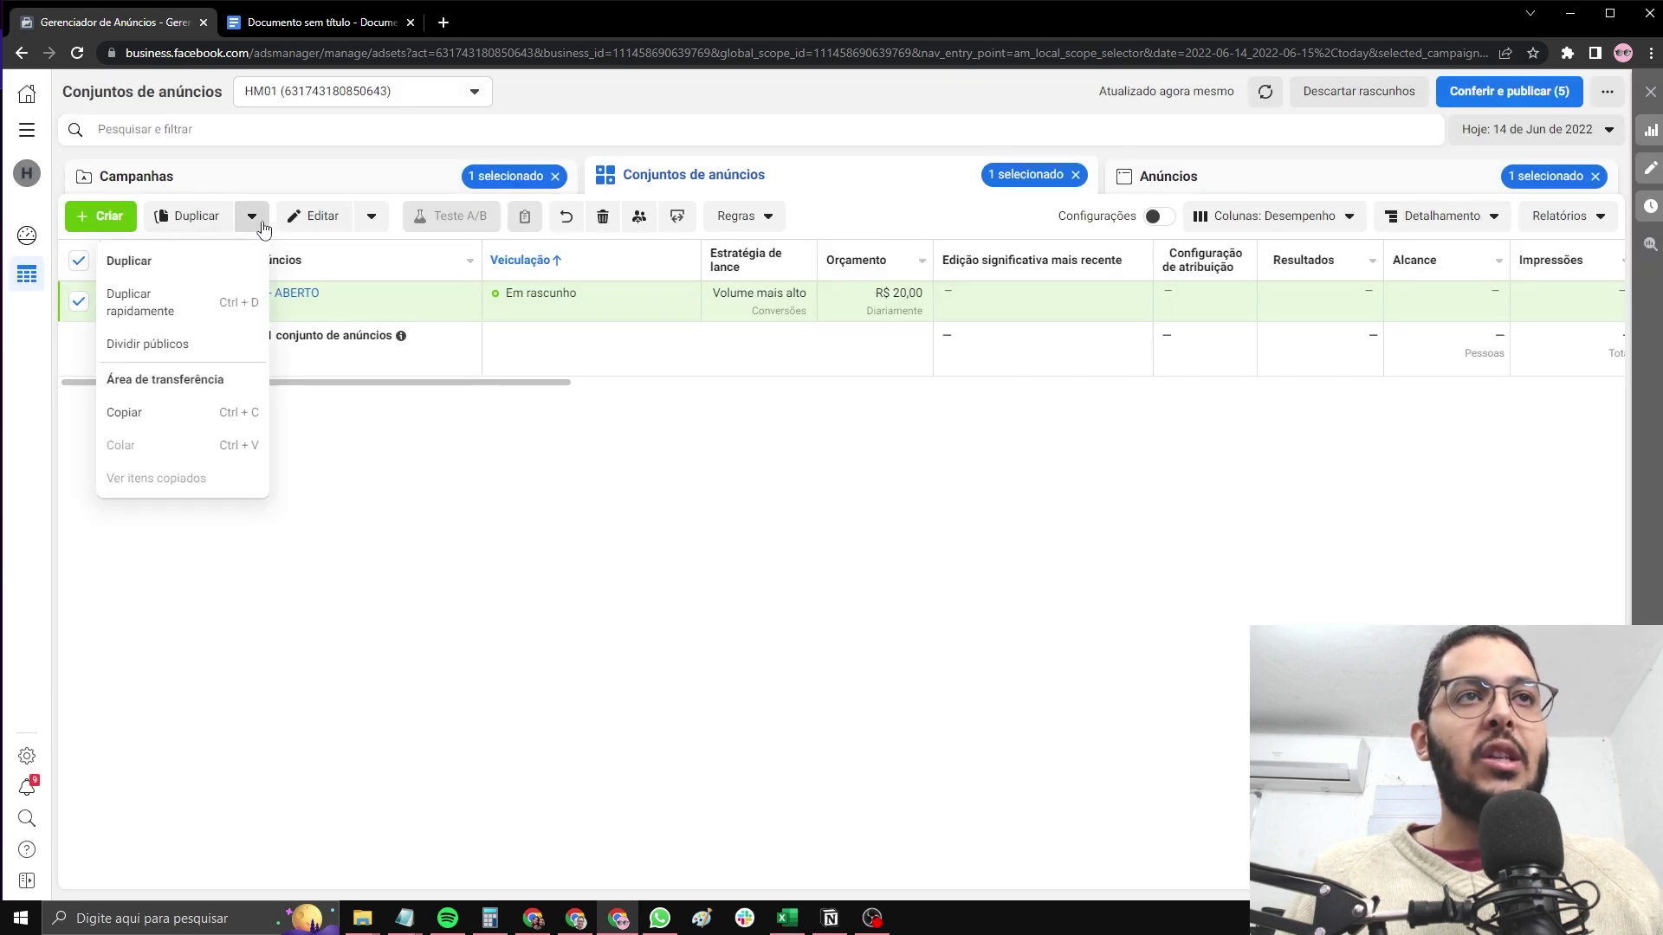
pyautogui.click(175, 306)
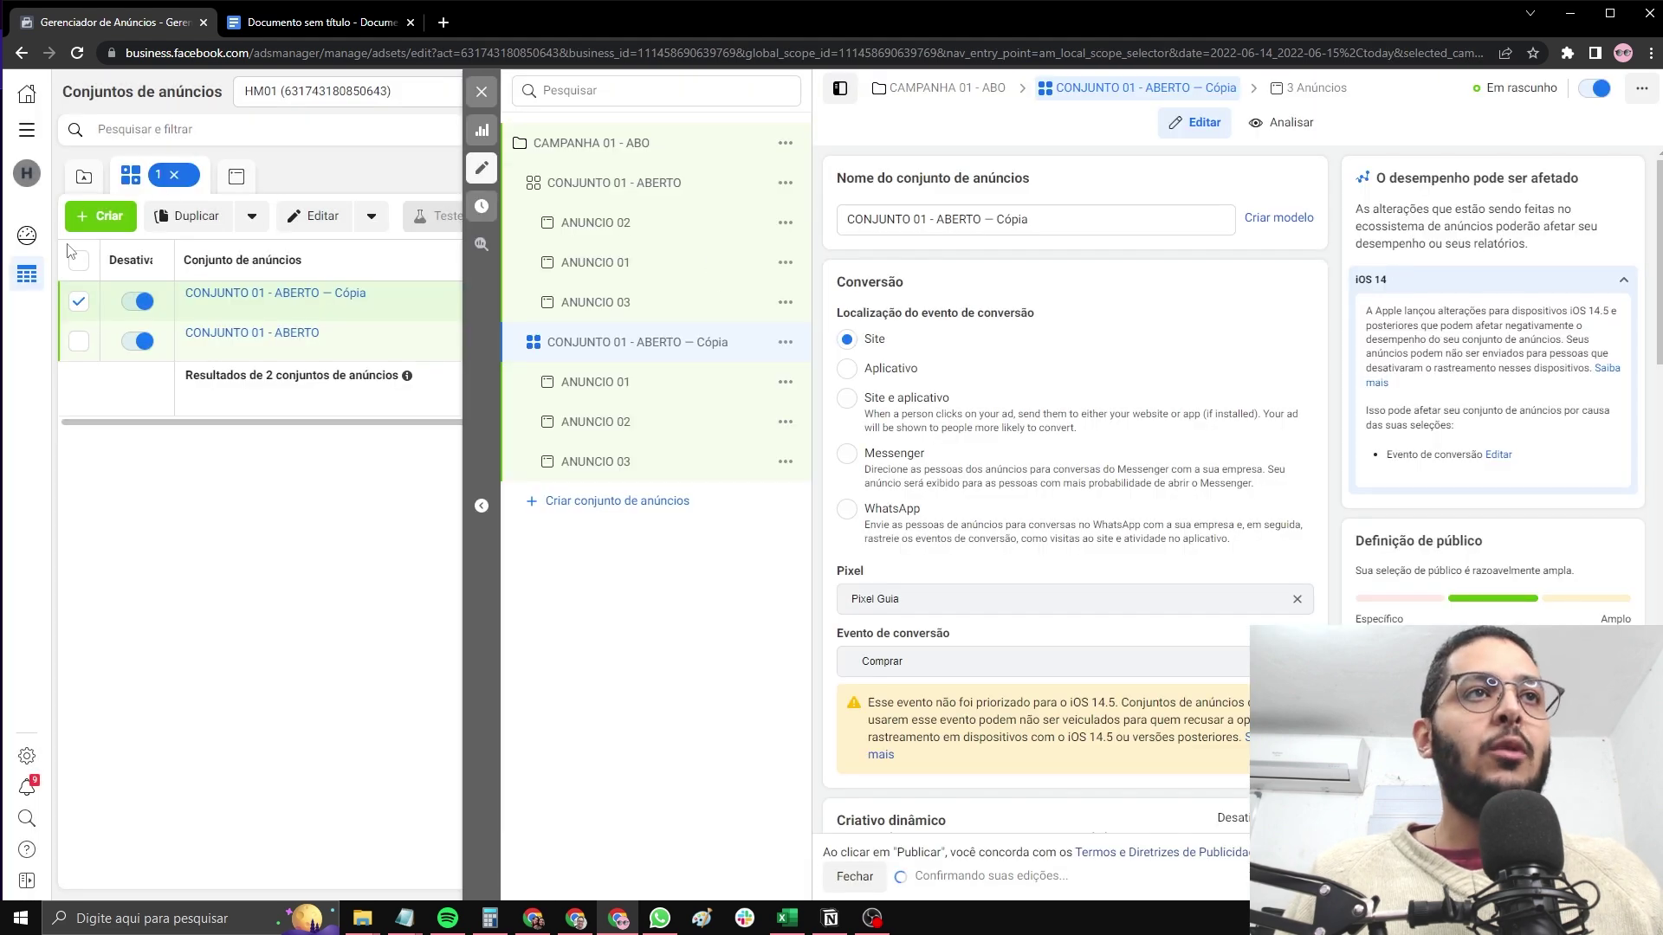
pyautogui.moveTo(1057, 220); pyautogui.dragTo(927, 218)
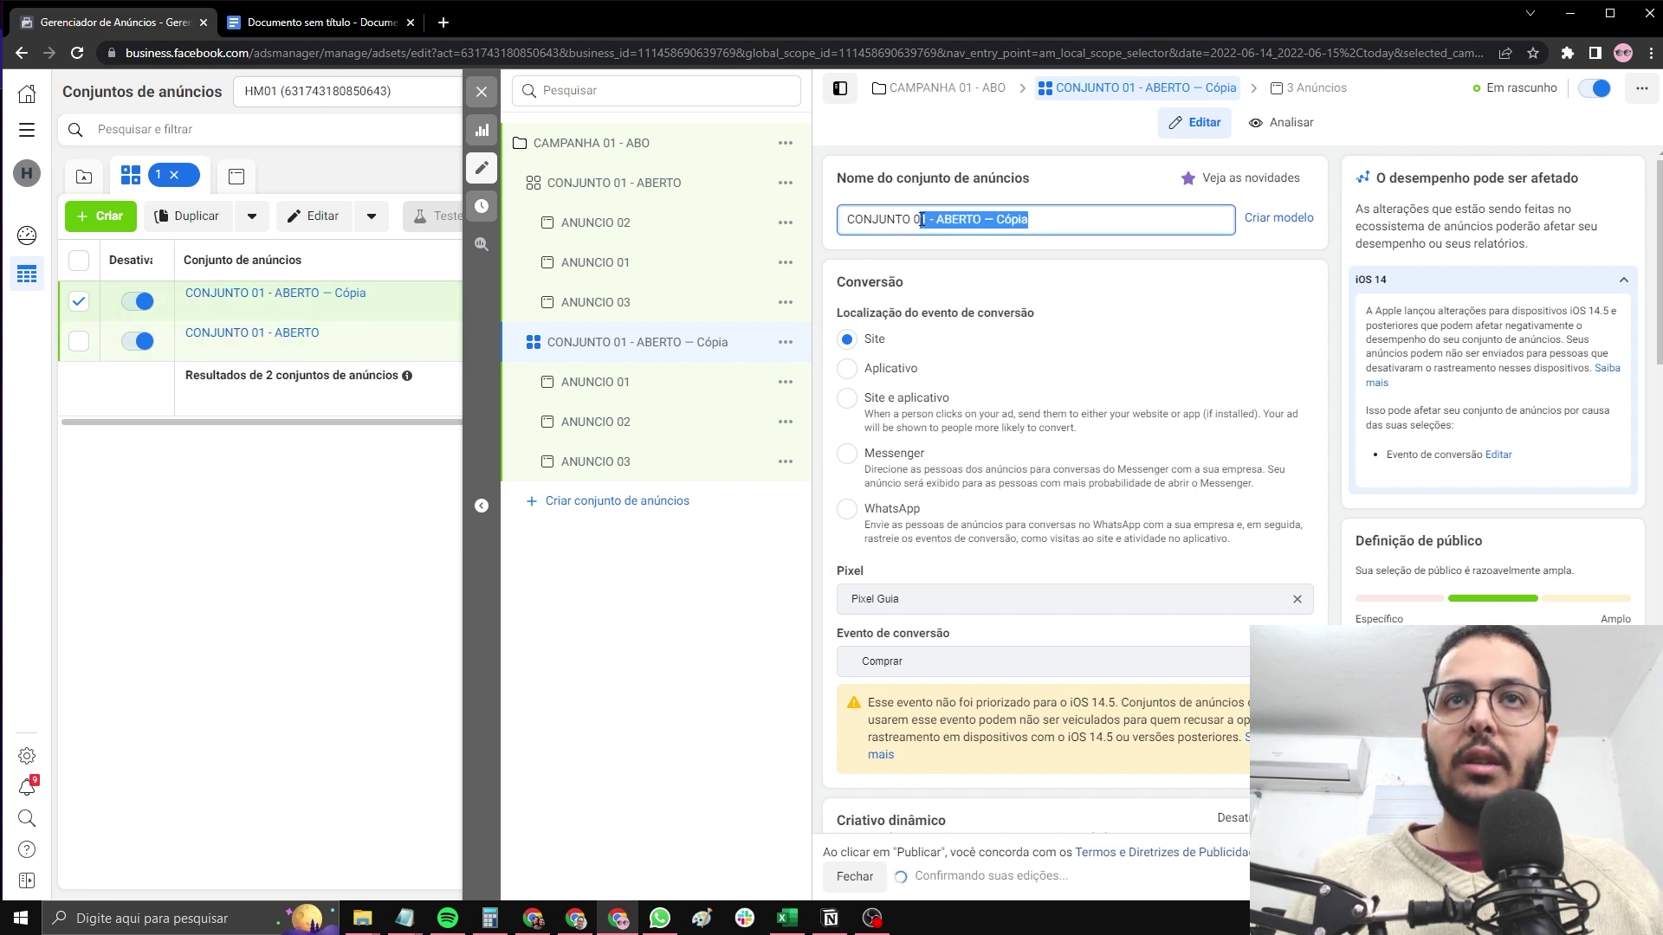
pyautogui.write('2 - INTERESSES')
# Add the interests Cachorro, Pet shop and Animais de estimação to the detailed targeting of CONJUNTO 02 - INTERESSES and close the editor
pyautogui.scroll(-7, 1075, 273)
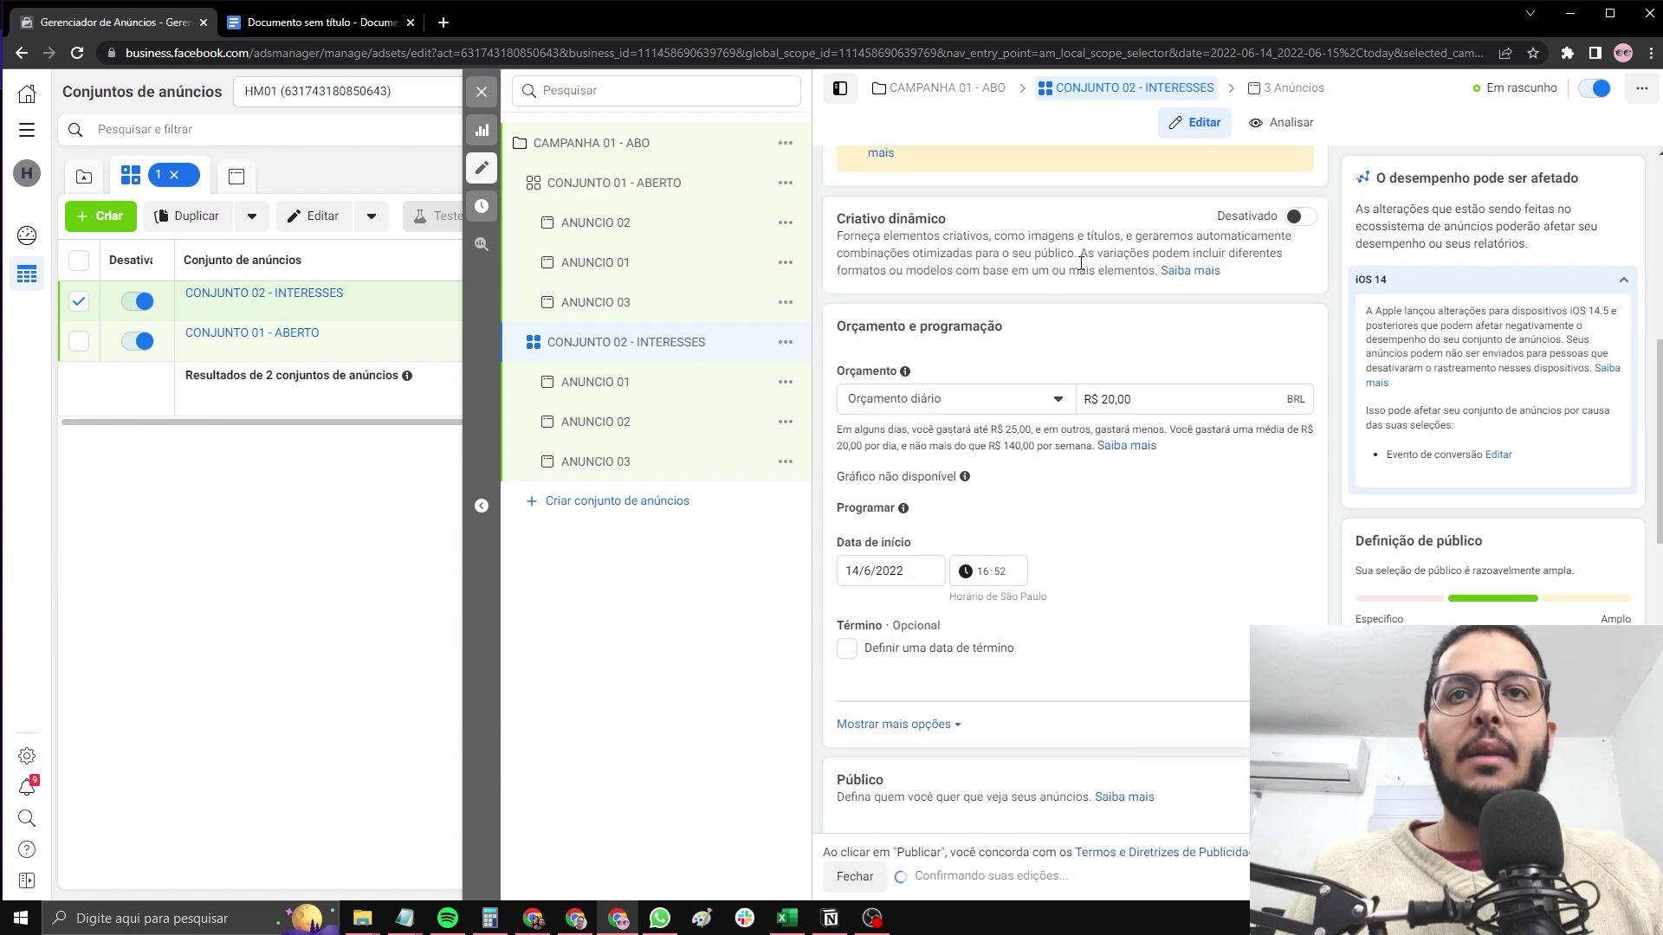
pyautogui.scroll(-6, 1085, 428)
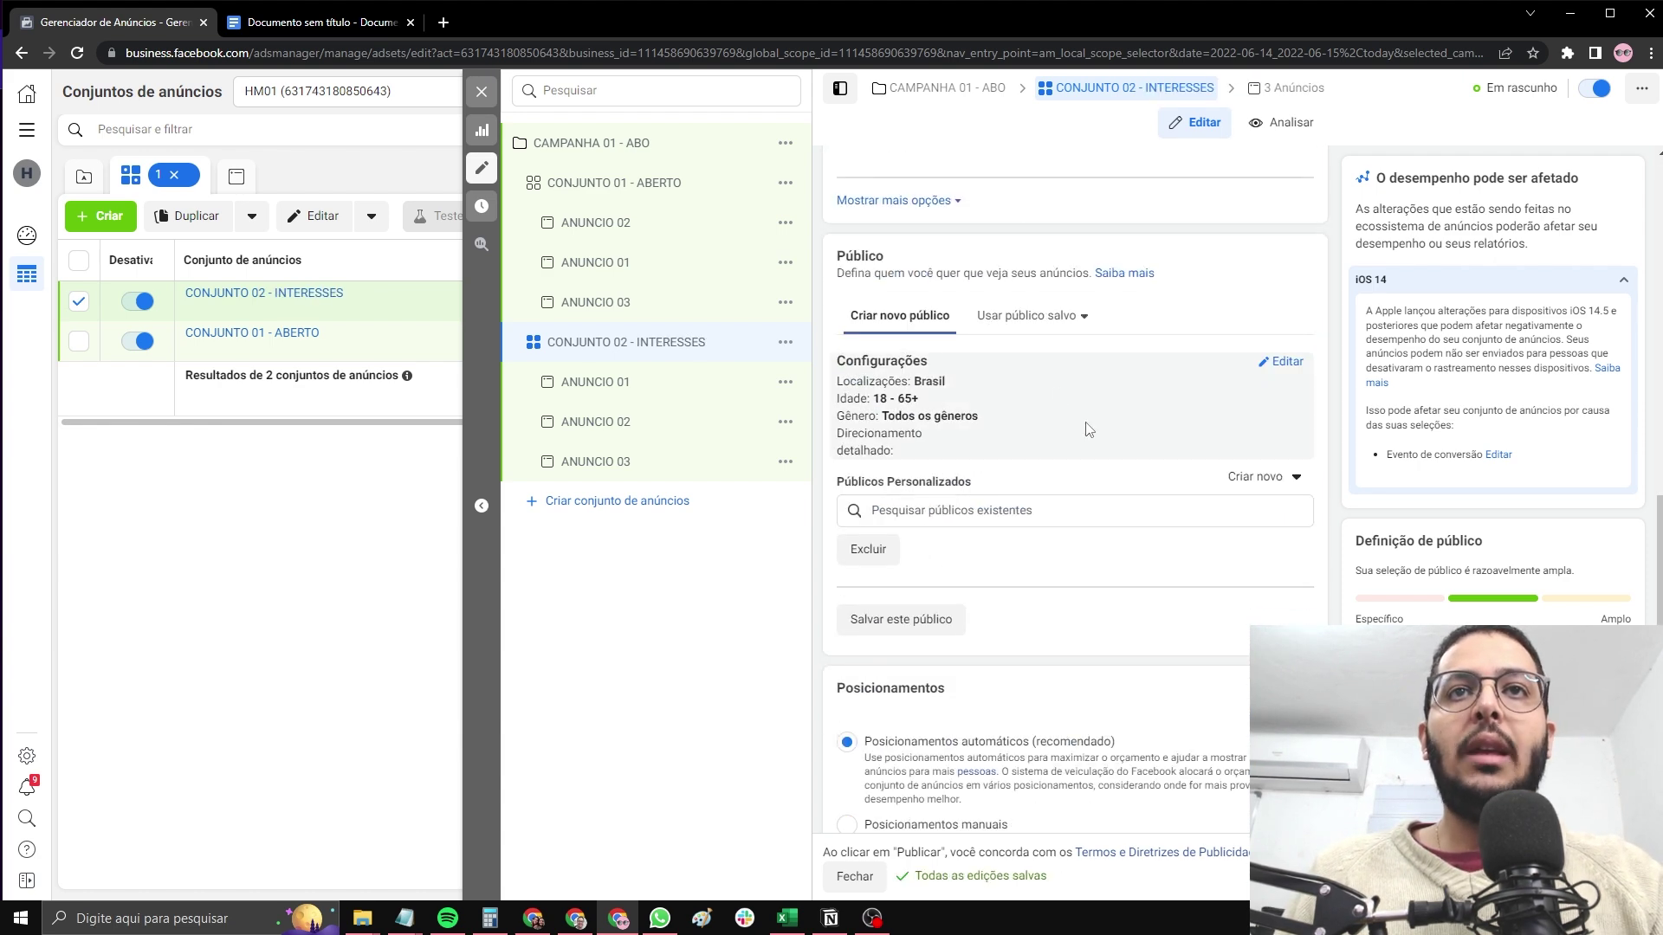
pyautogui.click(1289, 363)
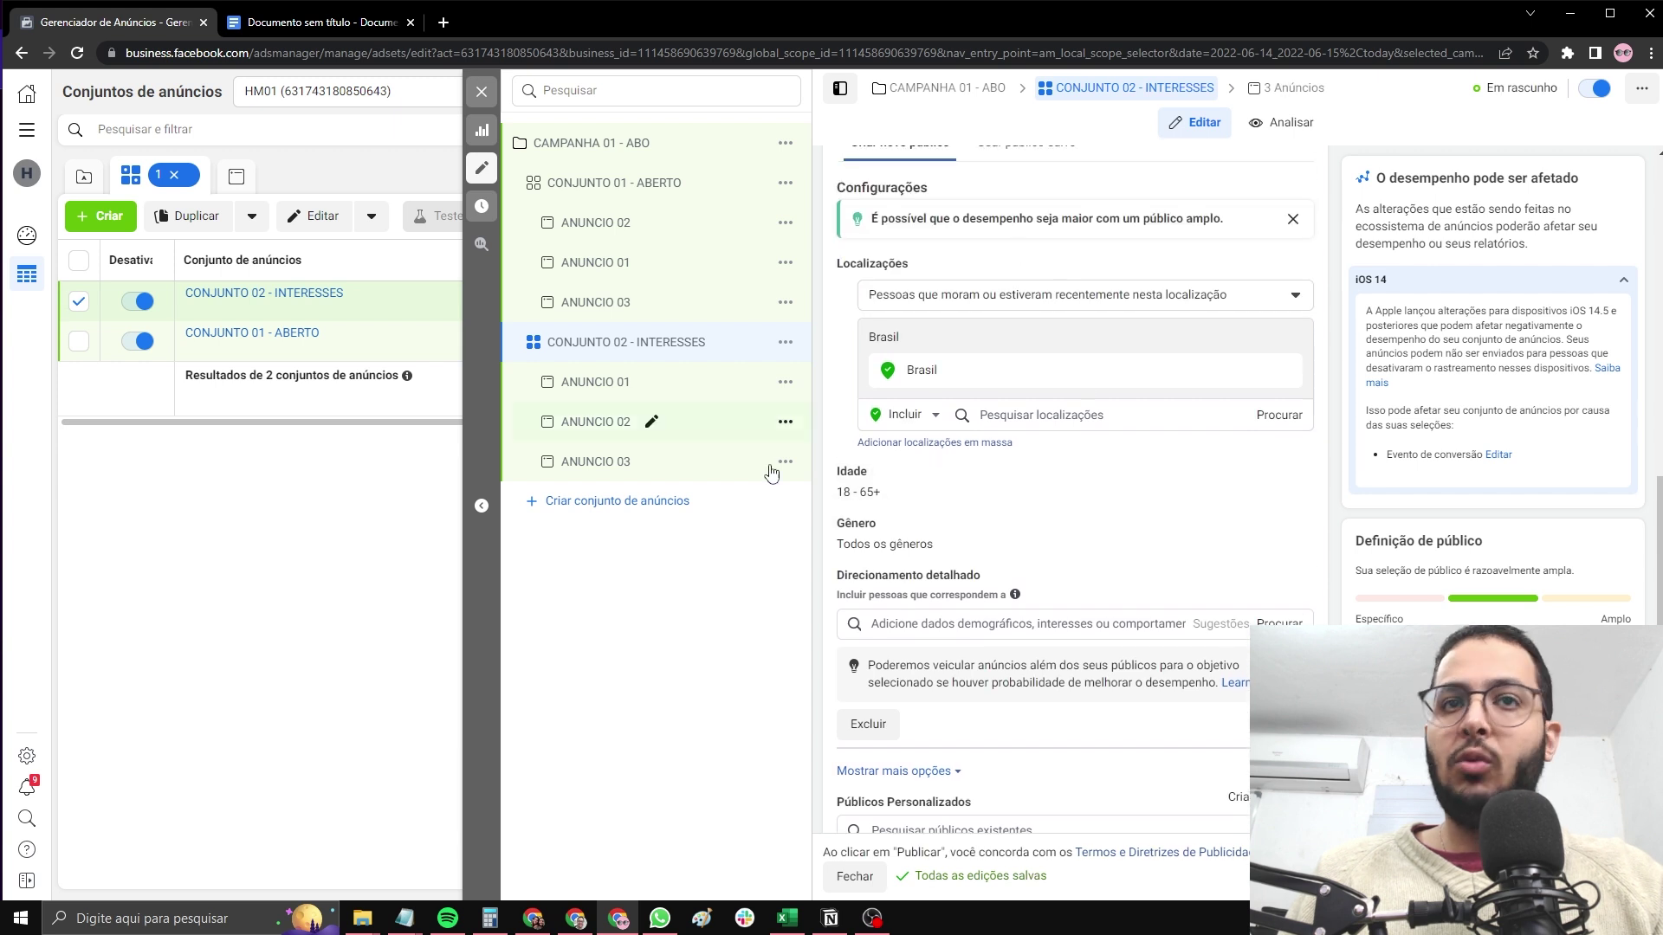
pyautogui.scroll(-2, 911, 473)
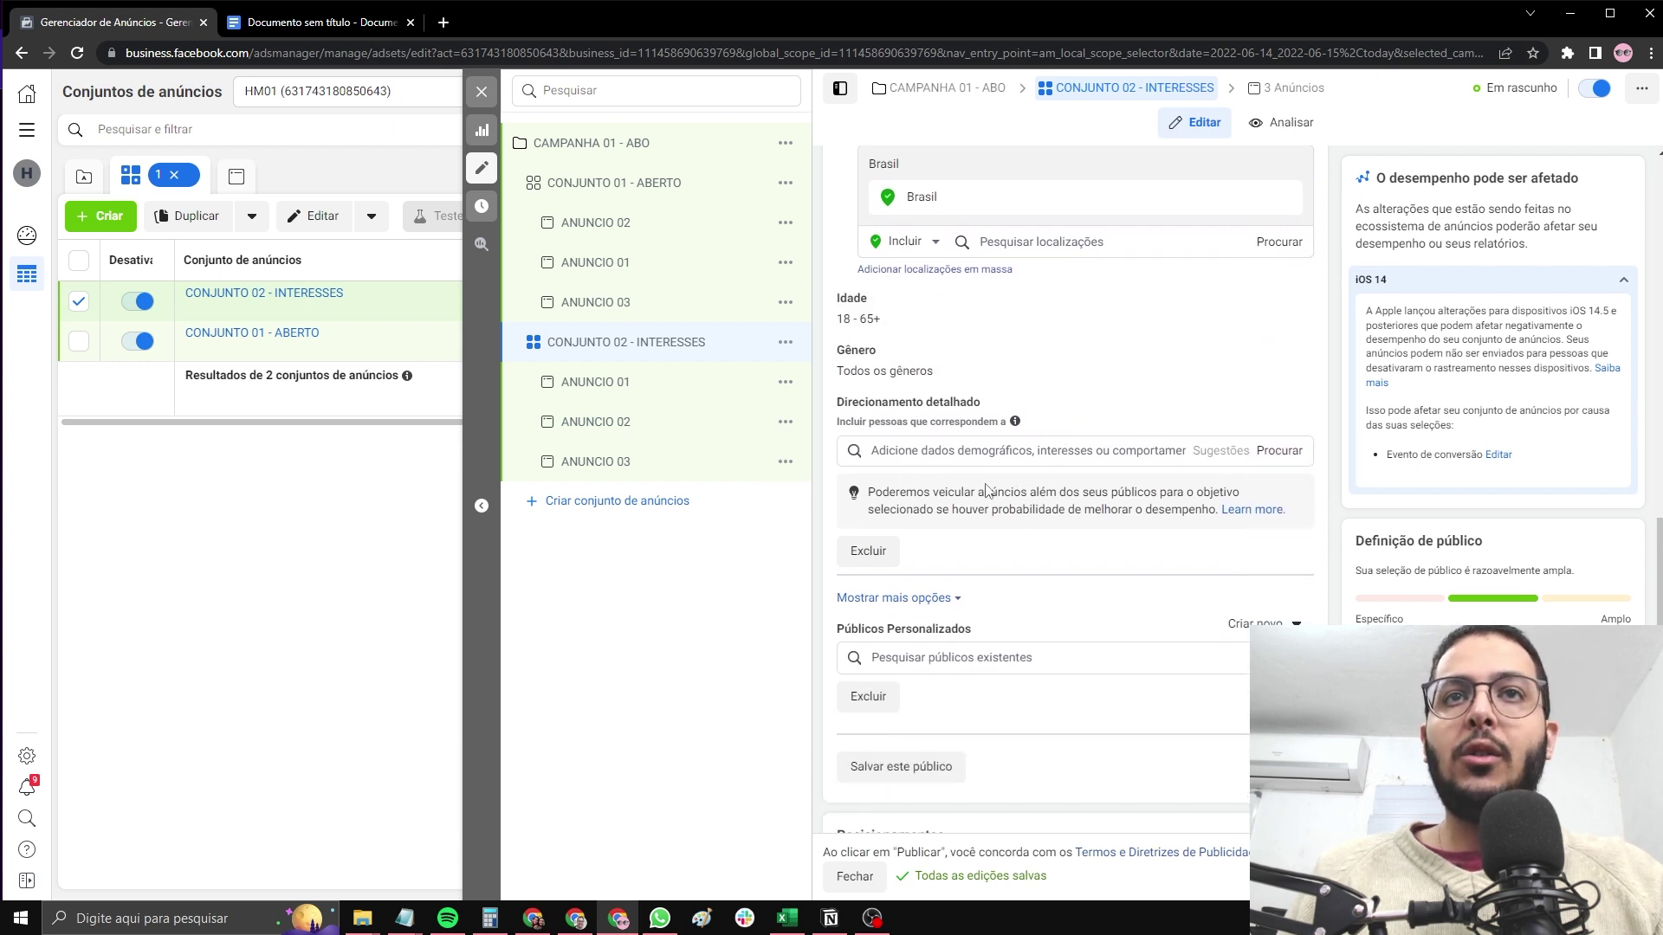
pyautogui.click(947, 450)
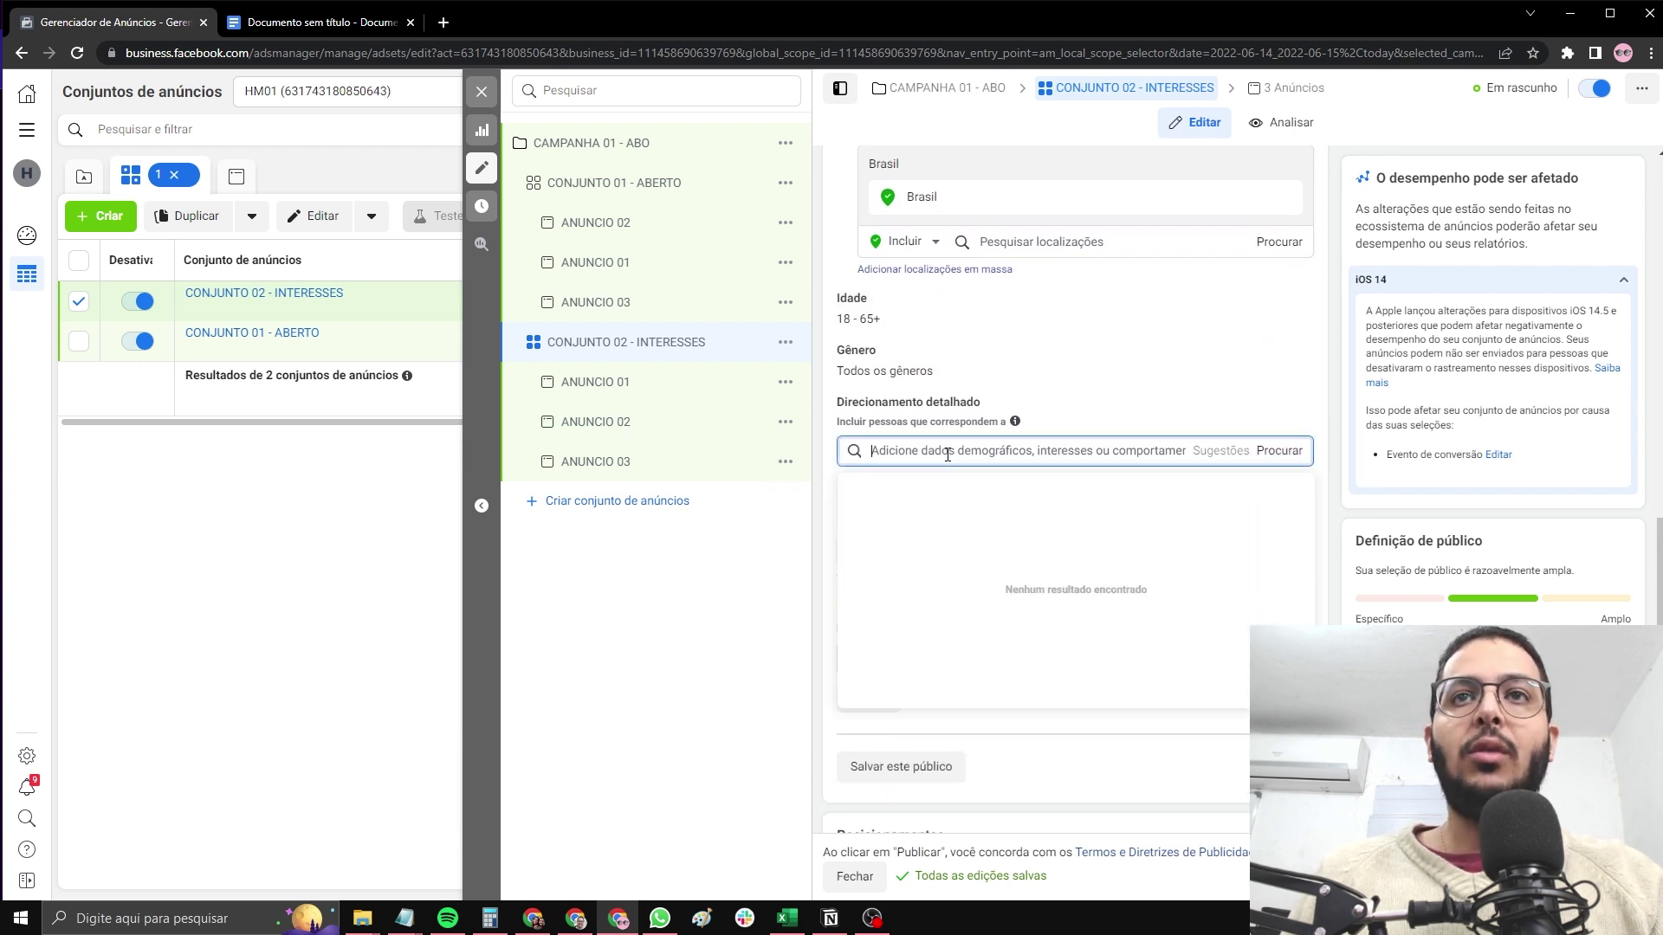
pyautogui.write('CAchorro')
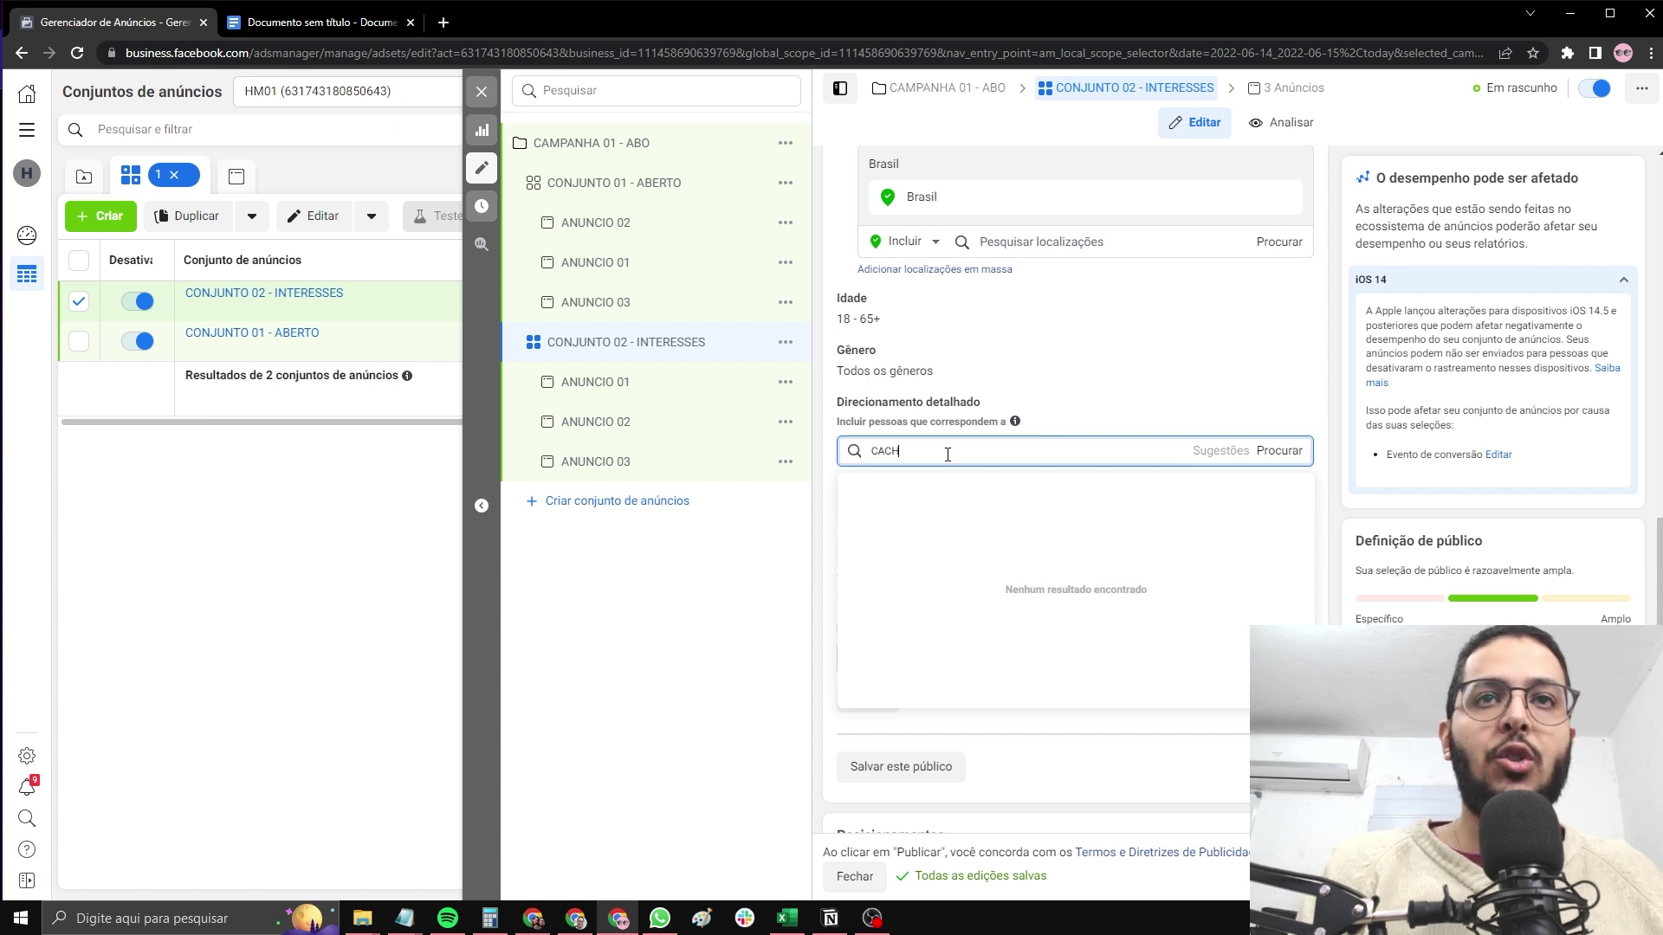
pyautogui.click(923, 488)
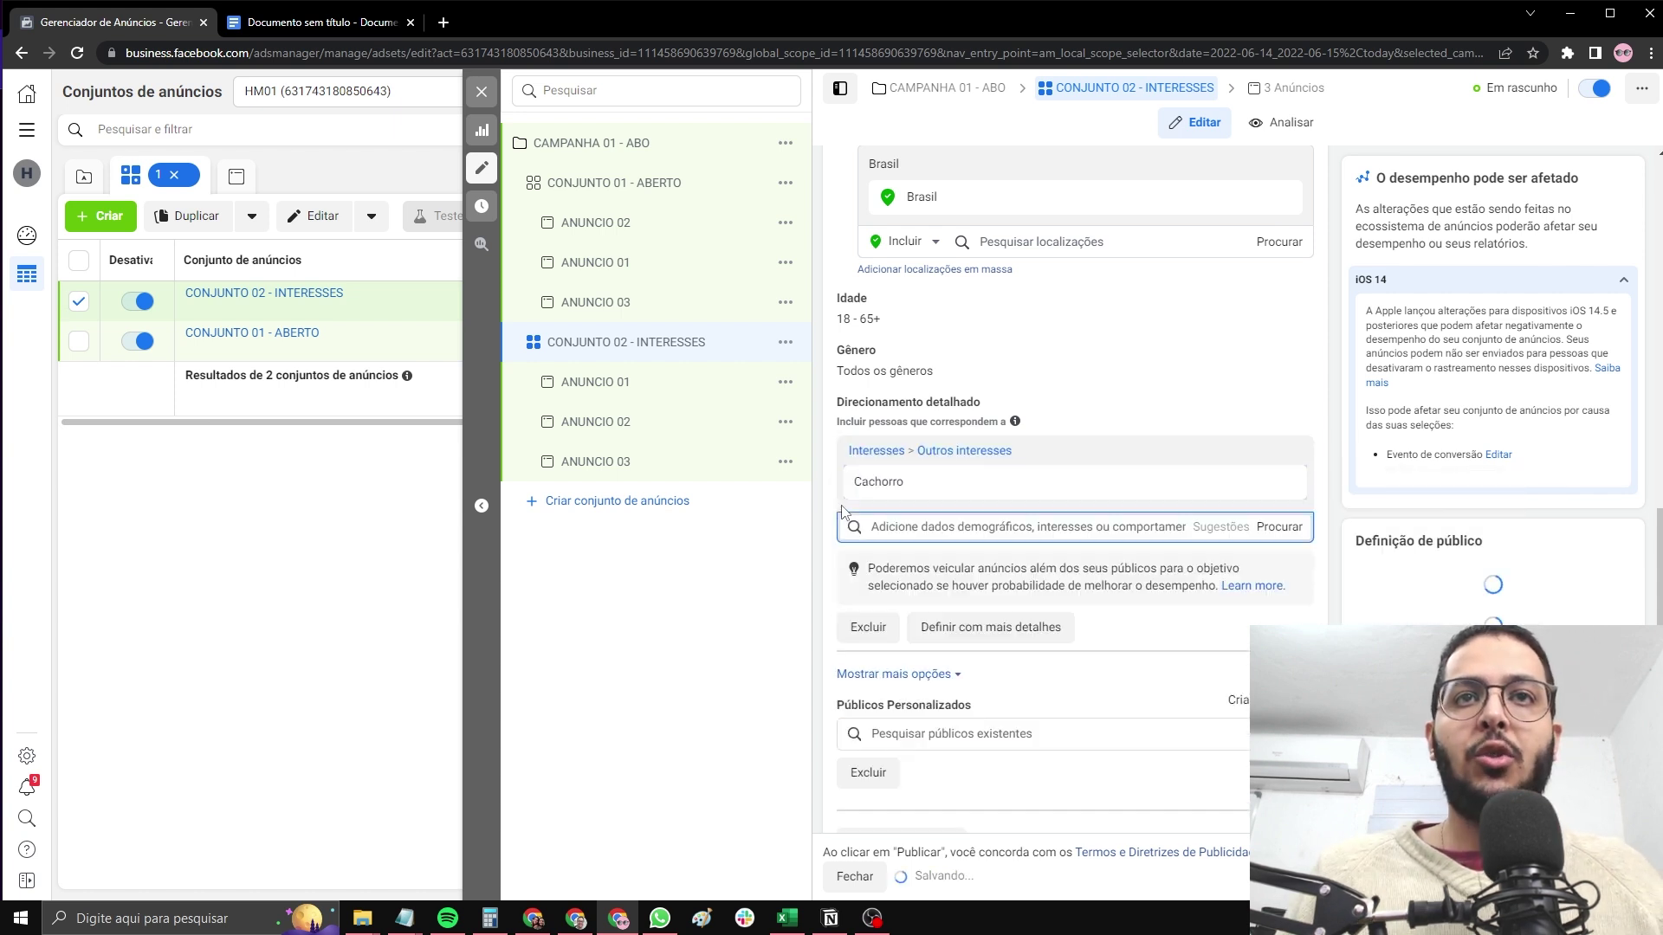
pyautogui.click(1198, 526)
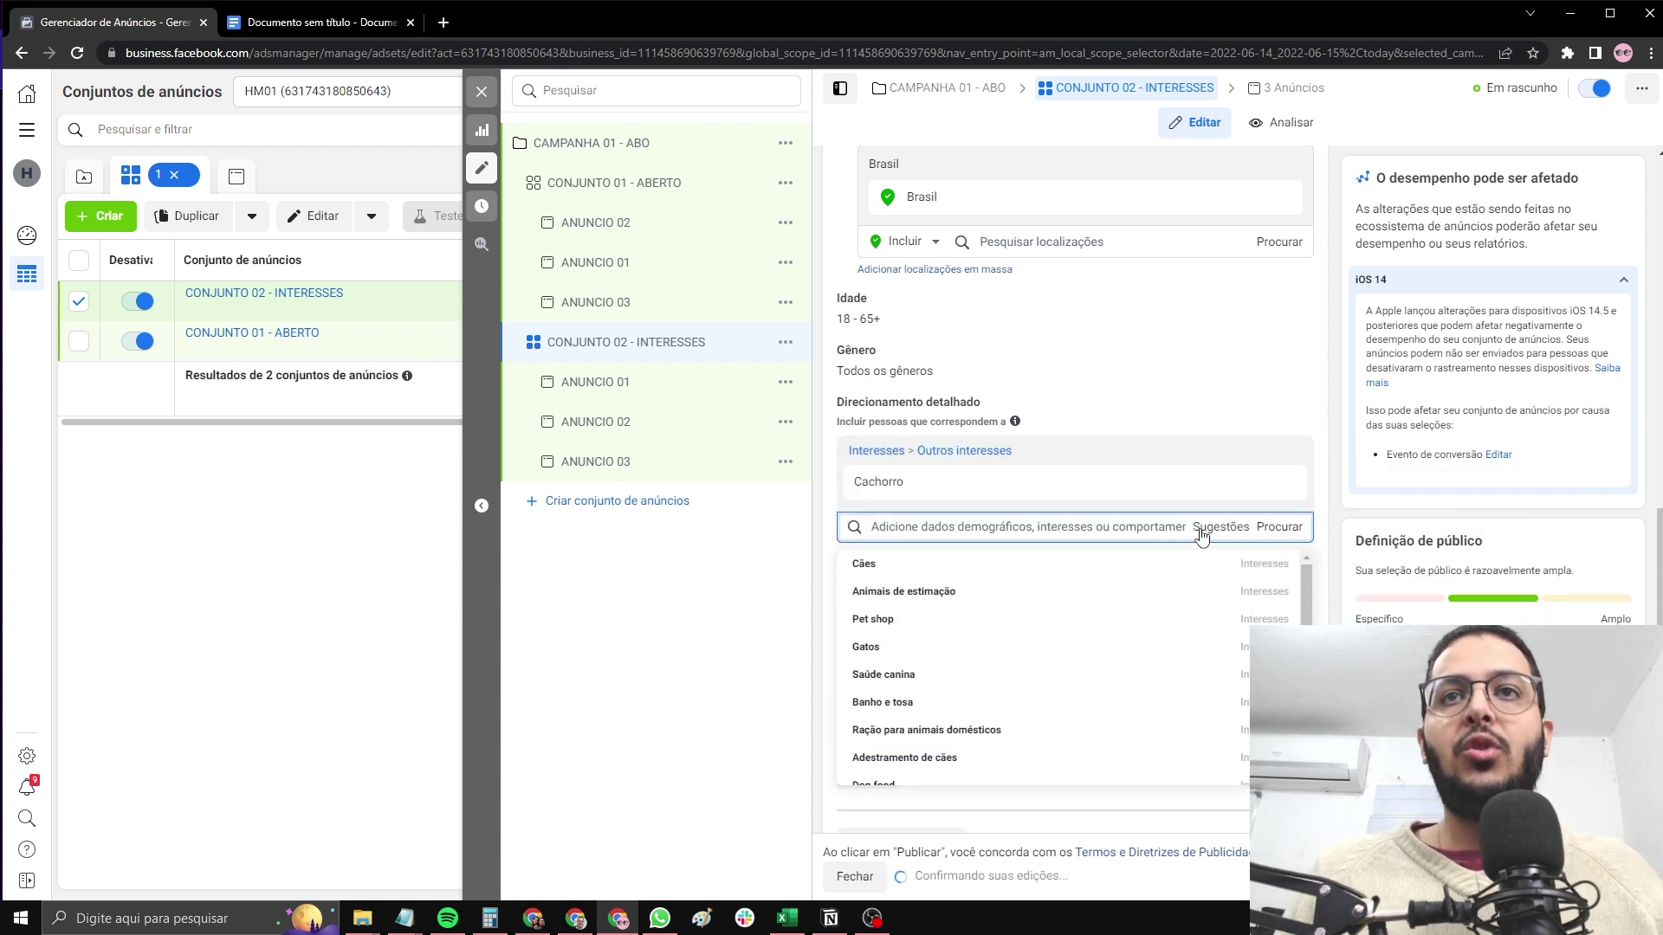
pyautogui.click(903, 620)
pyautogui.click(914, 606)
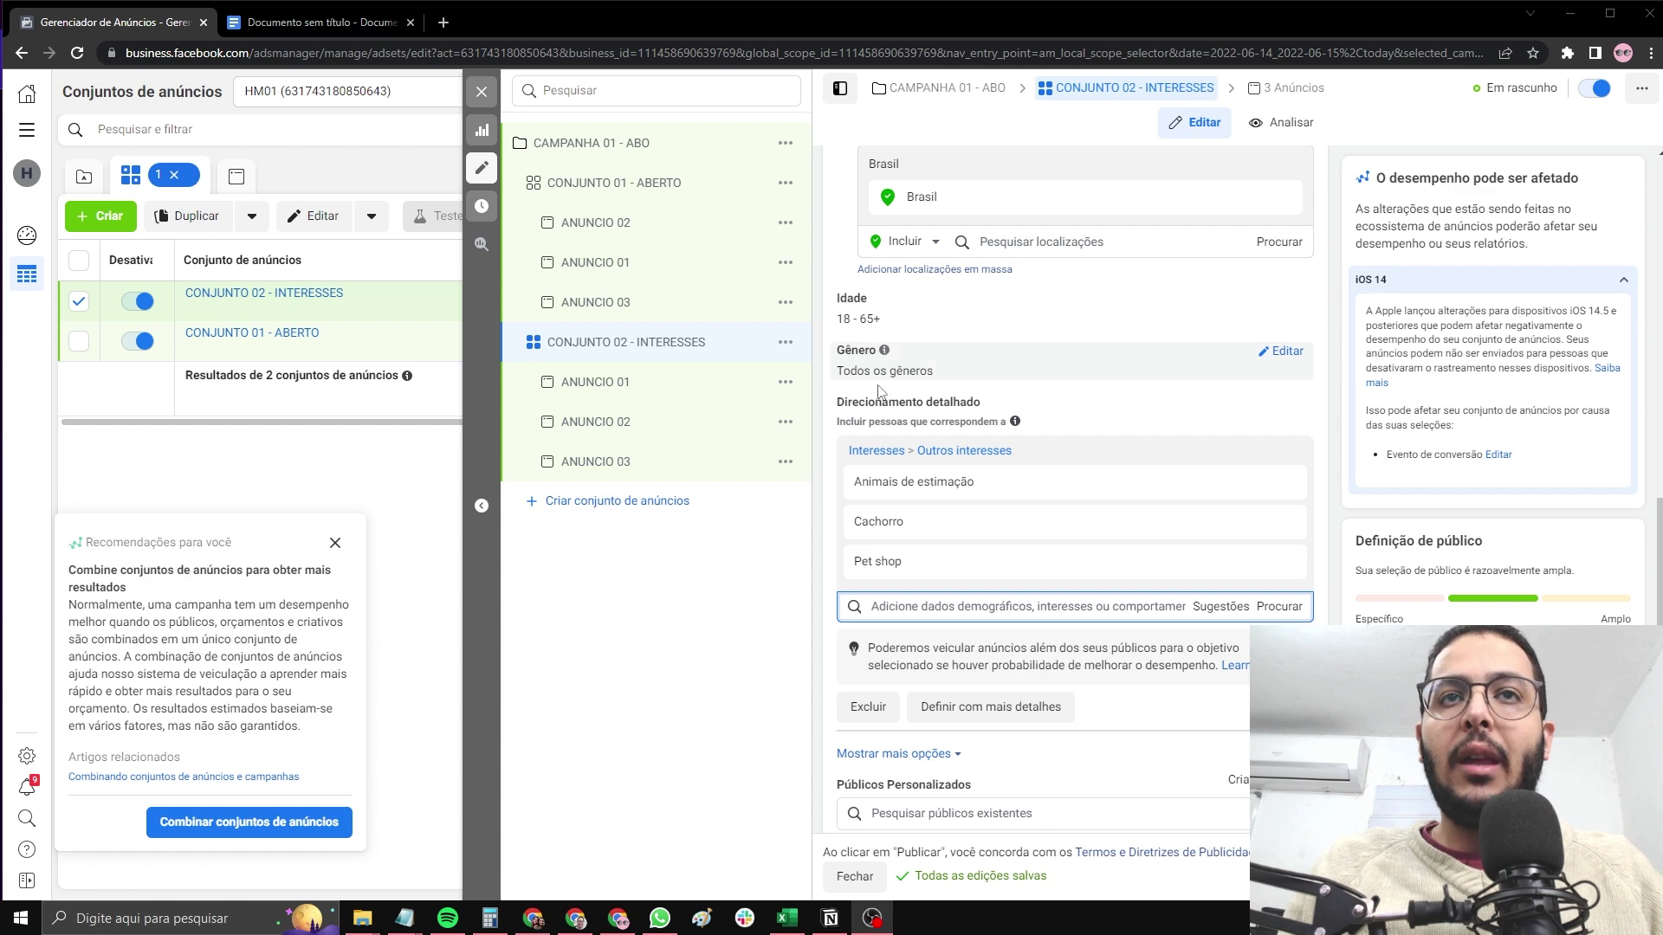
pyautogui.moveTo(946, 503)
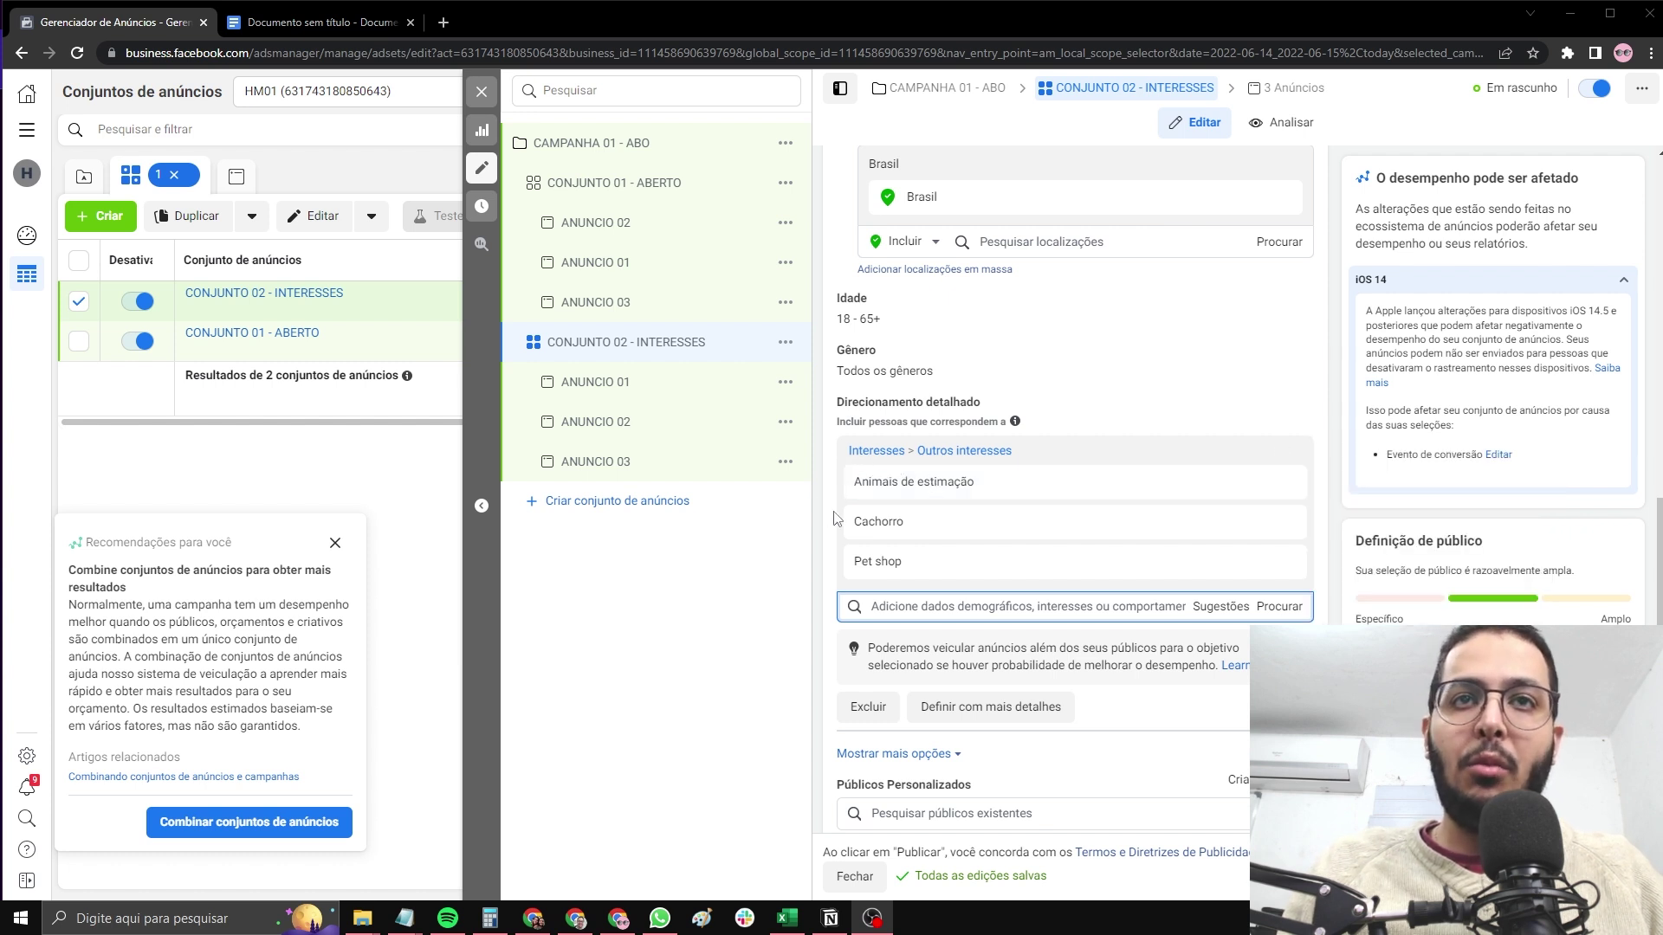
pyautogui.moveTo(892, 522)
pyautogui.moveTo(855, 571)
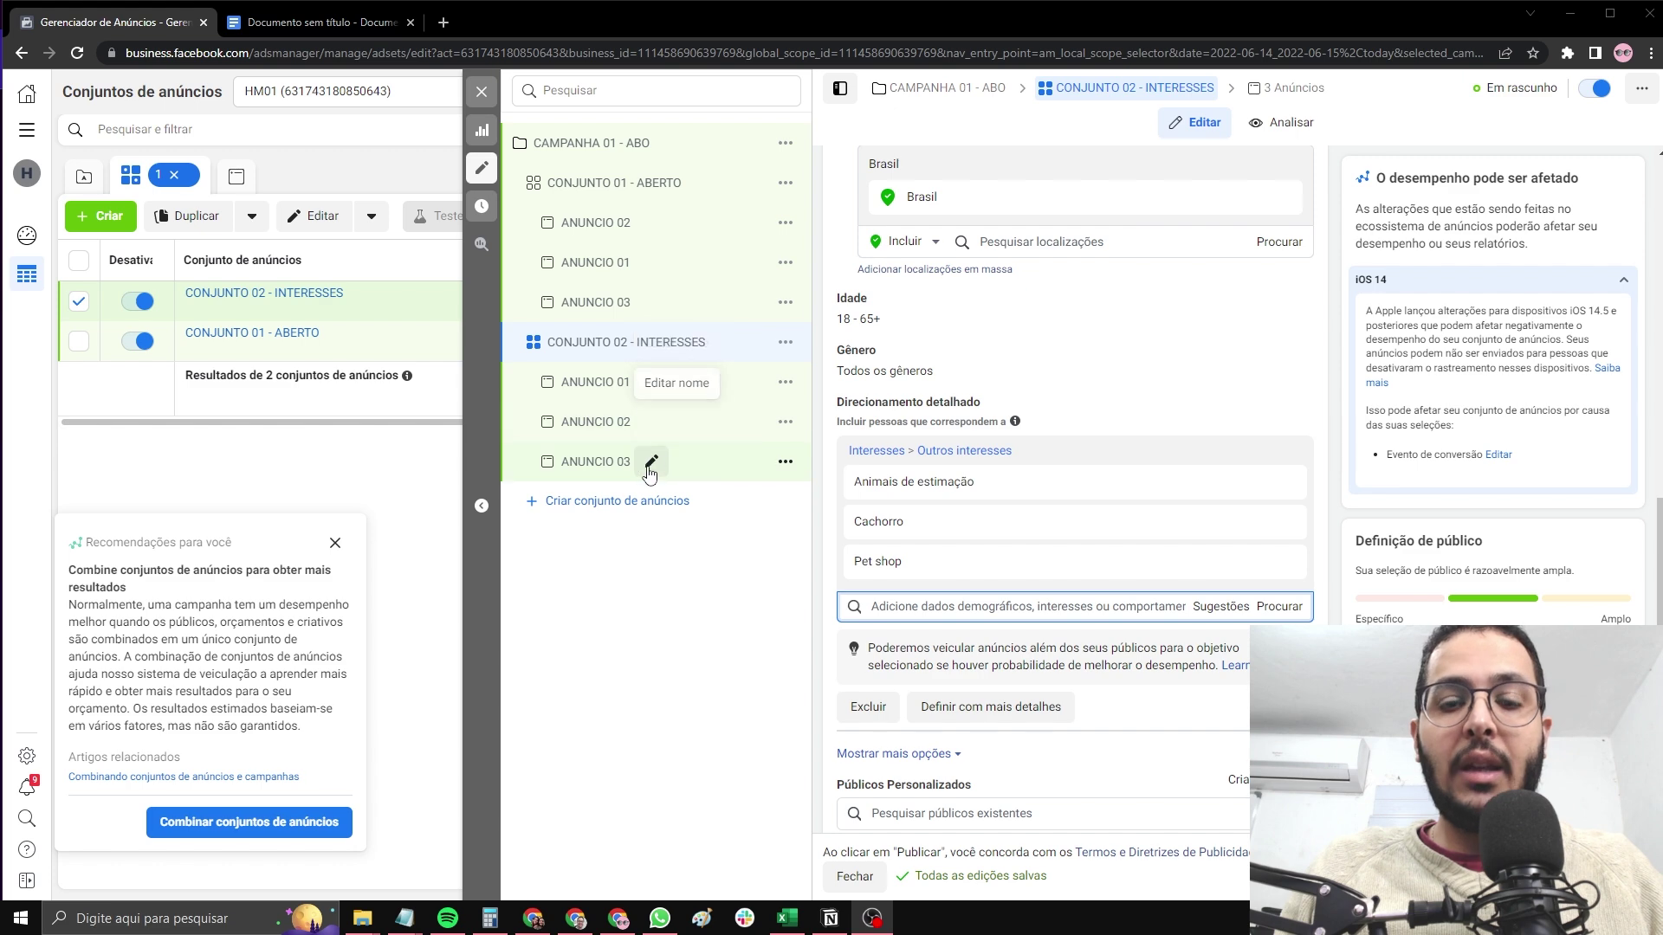
pyautogui.click(481, 91)
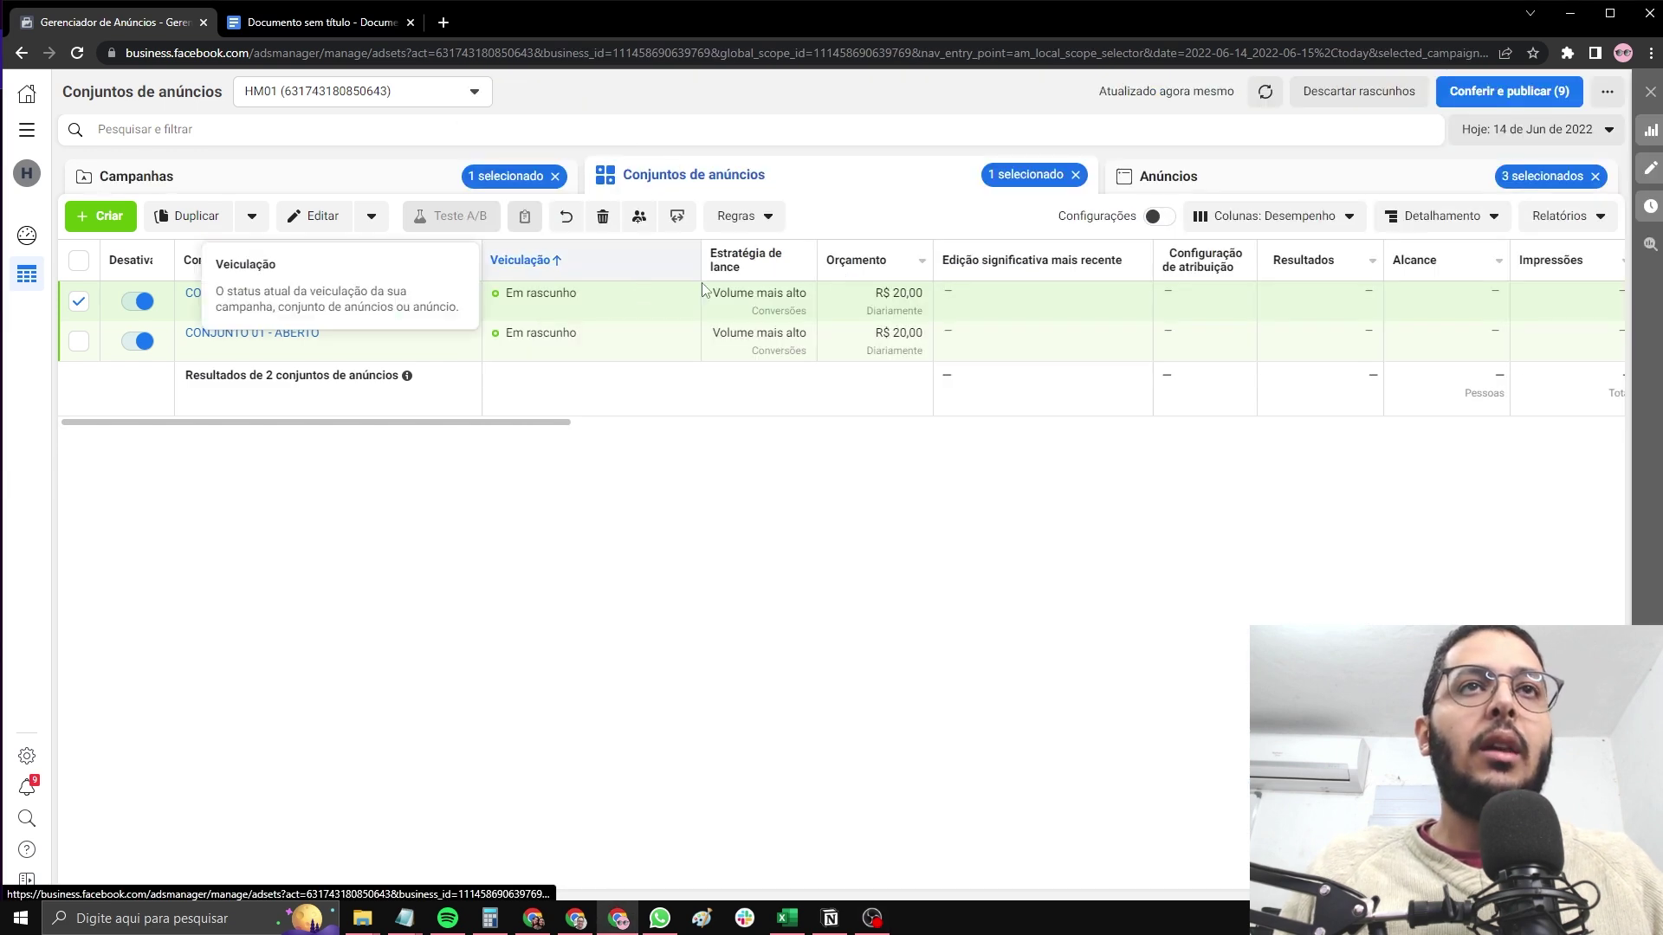
# Switch to the Google Docs document and add a bold "1 - 2 - 3" heading below the 1 - 1 - 3 block
pyautogui.click(316, 22)
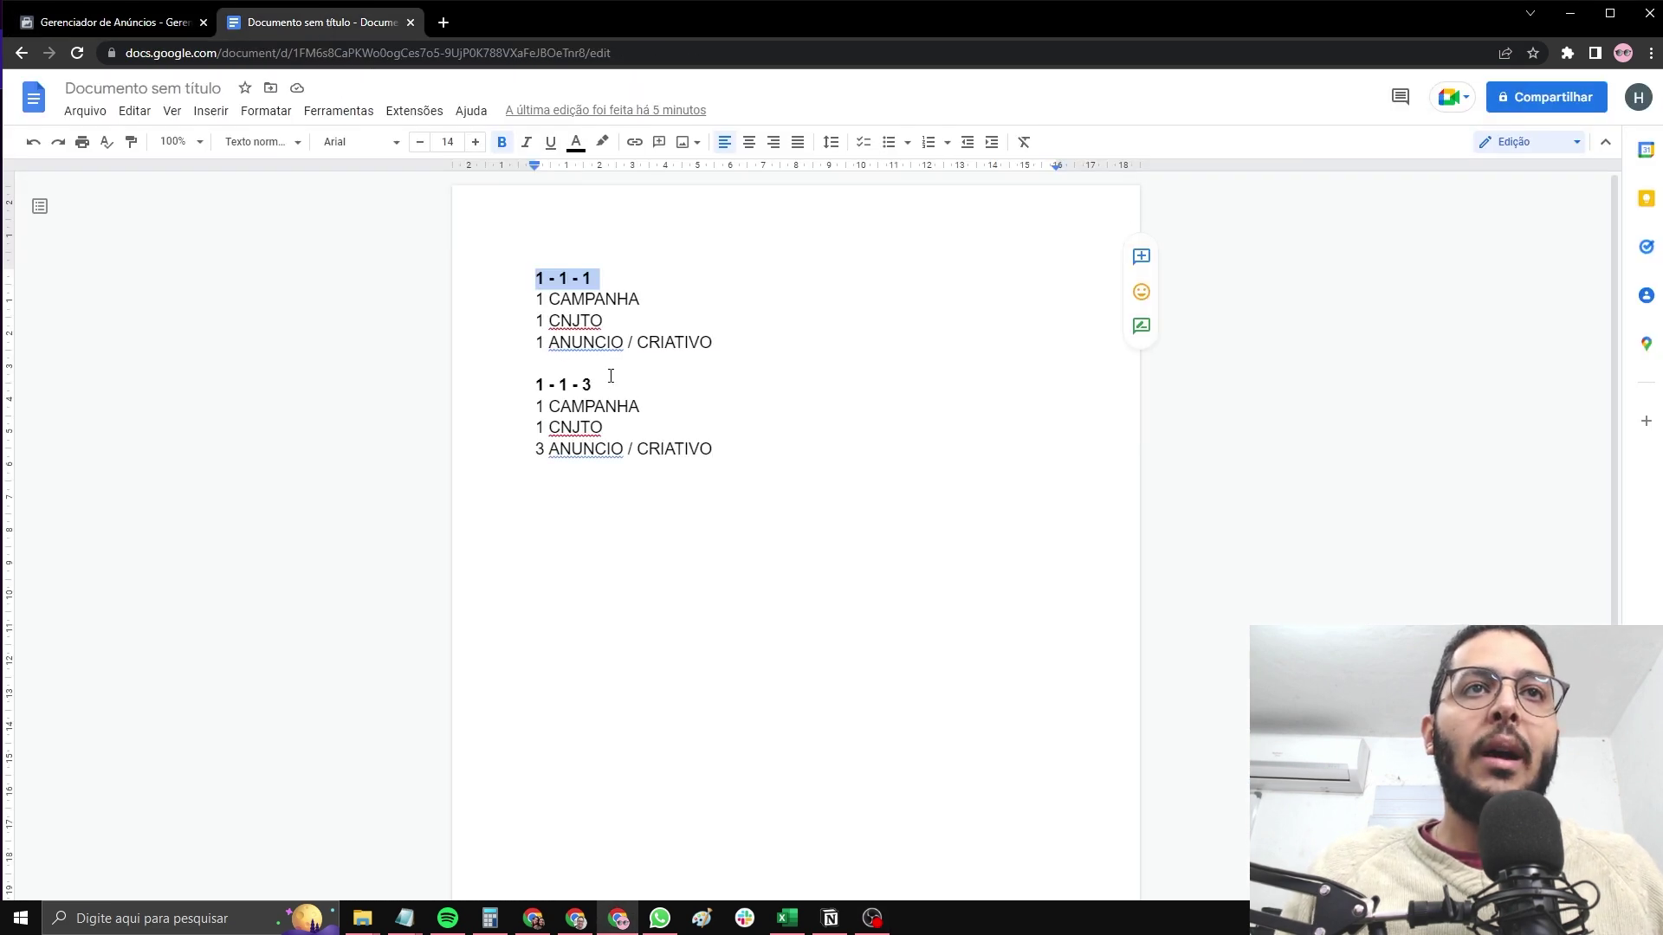
pyautogui.moveTo(592, 385); pyautogui.dragTo(541, 375)
pyautogui.hotkey('ctrl', 'c')
pyautogui.click(782, 478)
pyautogui.press('Return')
pyautogui.hotkey('ctrl', 'v')
pyautogui.click(564, 512)
pyautogui.press('BackSpace')
pyautogui.write('2')
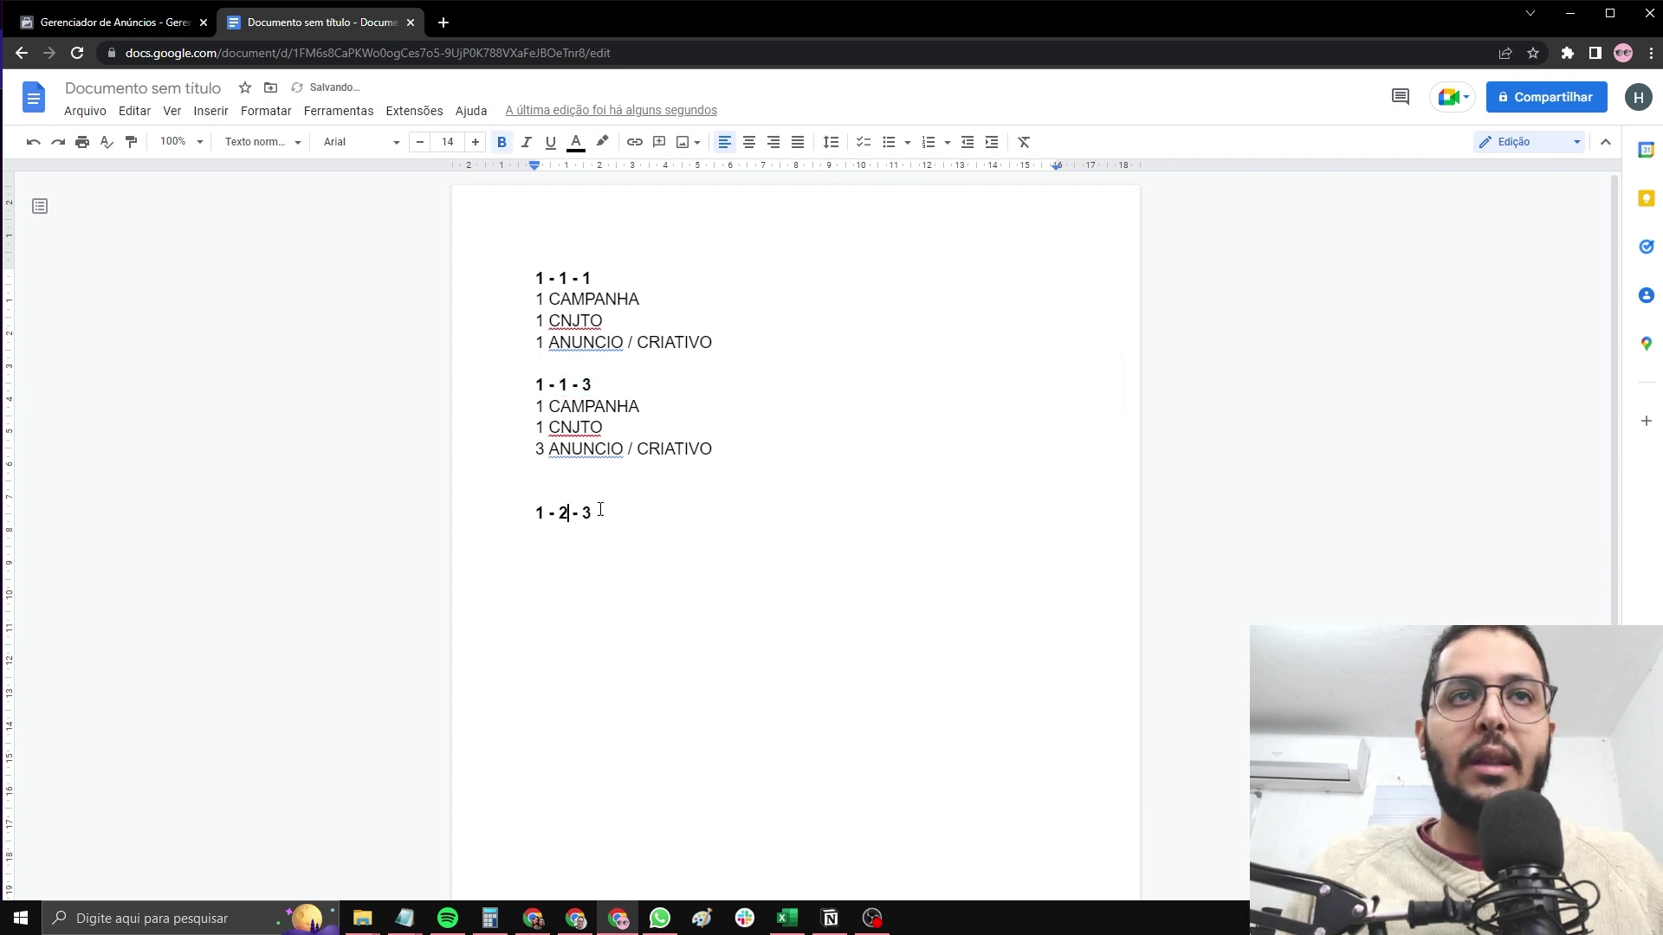
# Copy the campaign, ad set and ad lines beneath the "1 - 2 - 3" heading and set the CNJTO count to 2
pyautogui.moveTo(746, 449); pyautogui.dragTo(535, 403)
pyautogui.hotkey('ctrl', 'c')
pyautogui.click(641, 557)
pyautogui.press('Return')
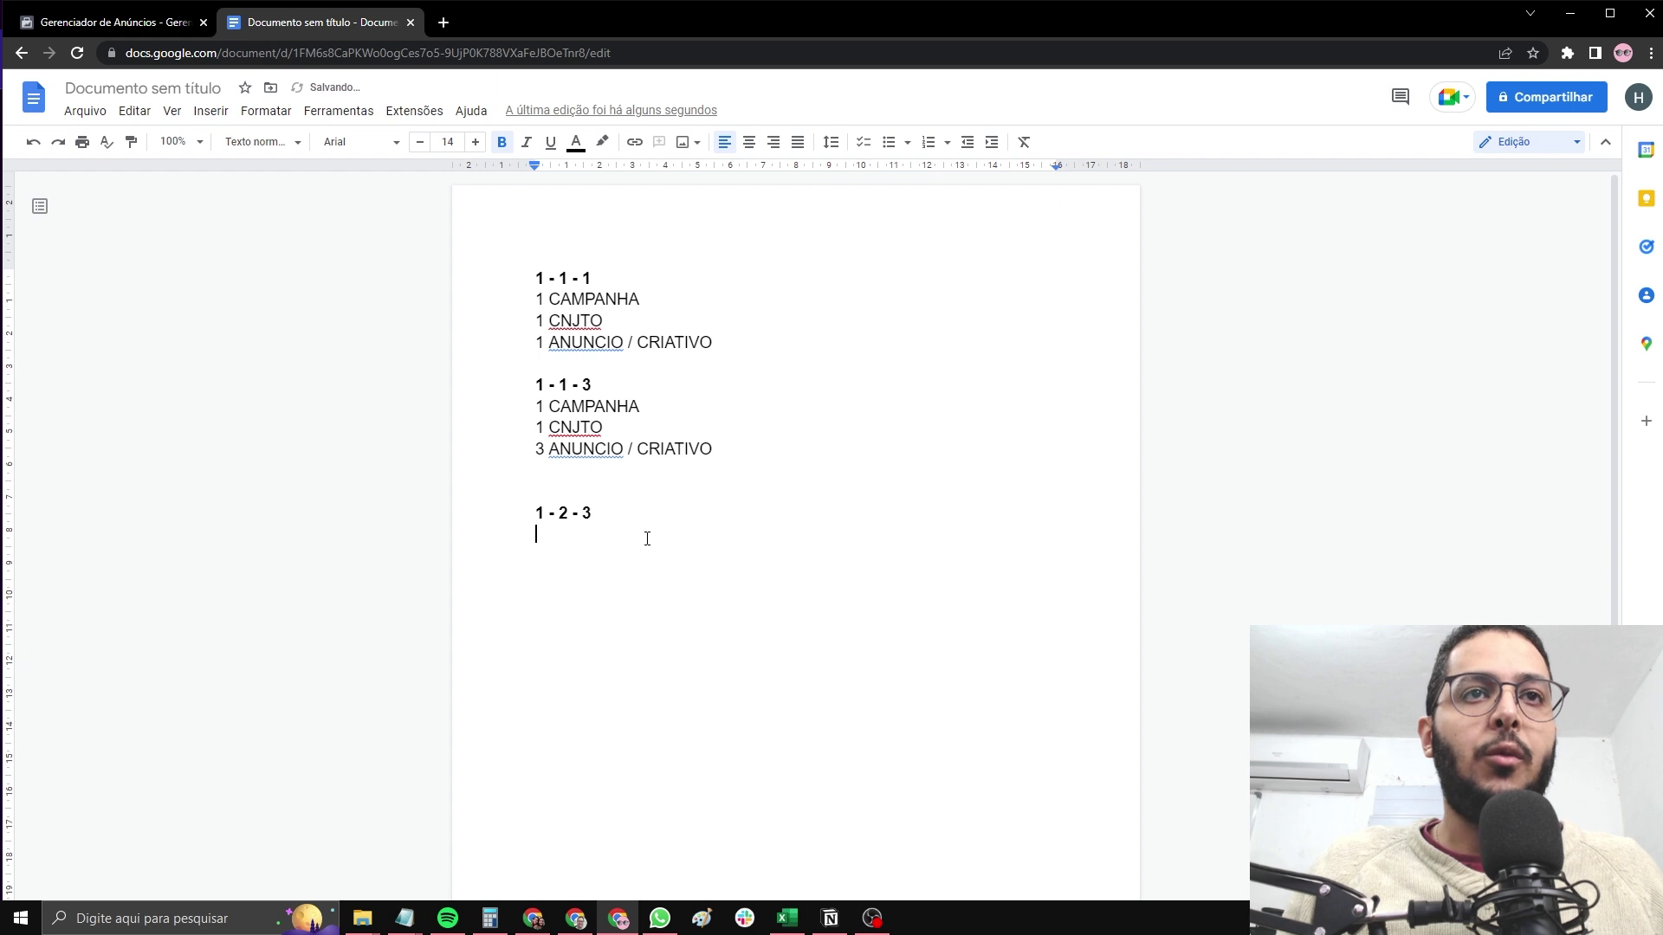
pyautogui.hotkey('ctrl', 'v')
pyautogui.click(544, 556)
pyautogui.press('BackSpace')
pyautogui.write('2')
pyautogui.press('Up')
pyautogui.press('Up')
pyautogui.press('End')
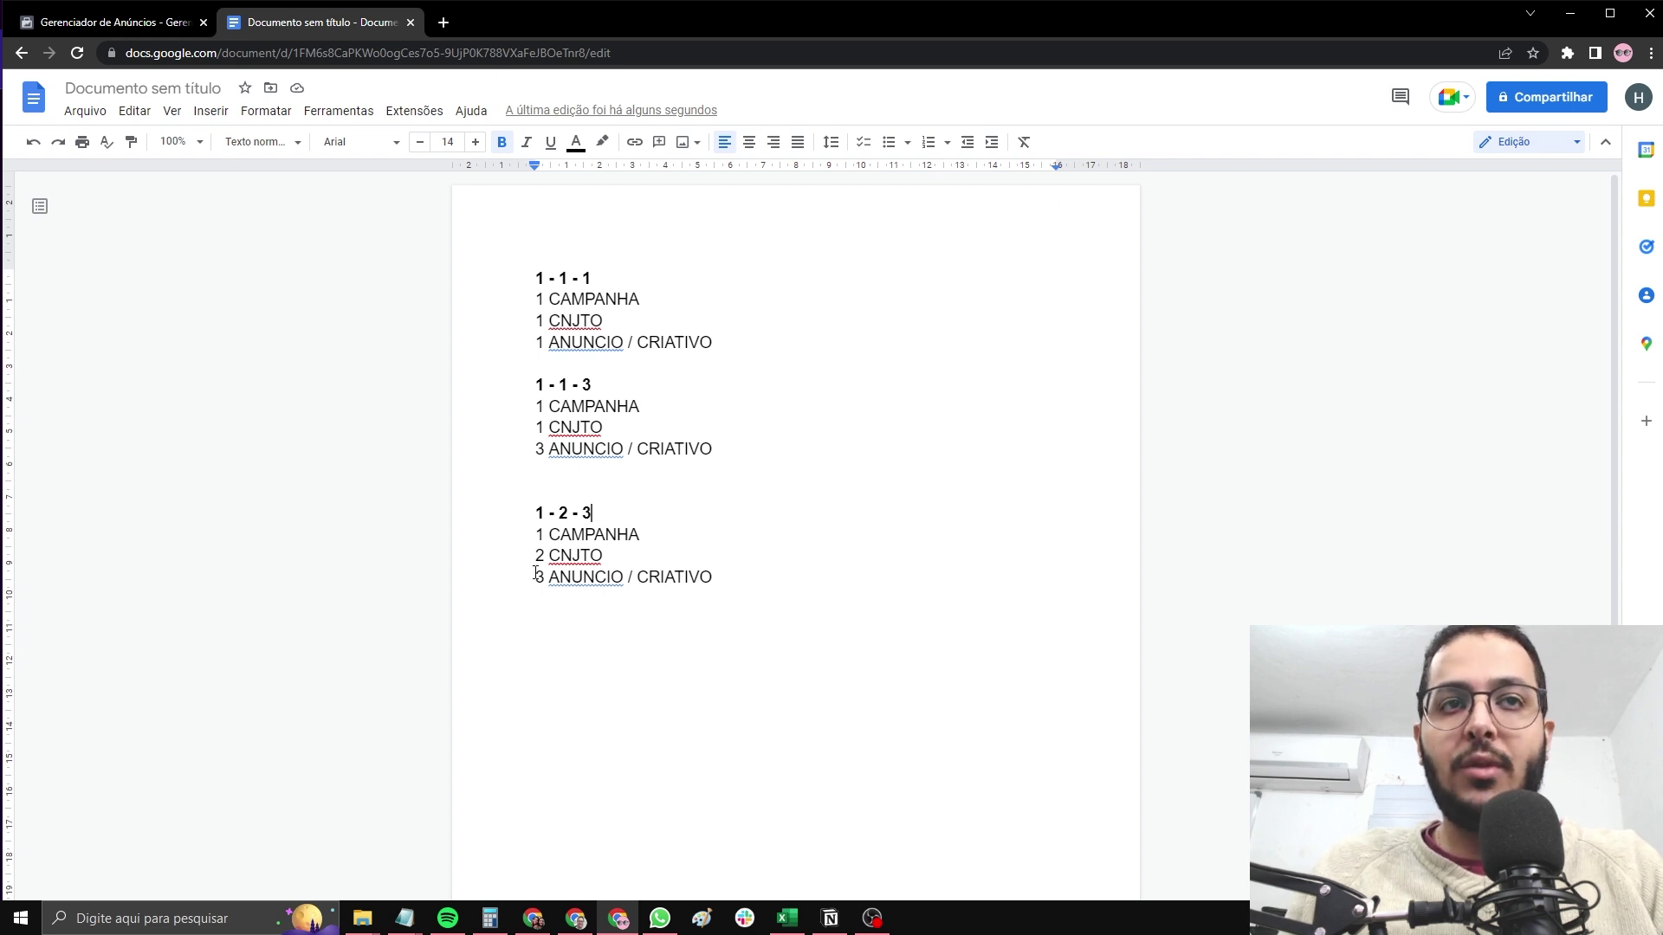
# Return to Ads Manager, duplicate CONJUNTO 02 - INTERESSES once in its original campaign and rename the copy CONJUNTO 03 - LOOKALIKE
pyautogui.click(91, 15)
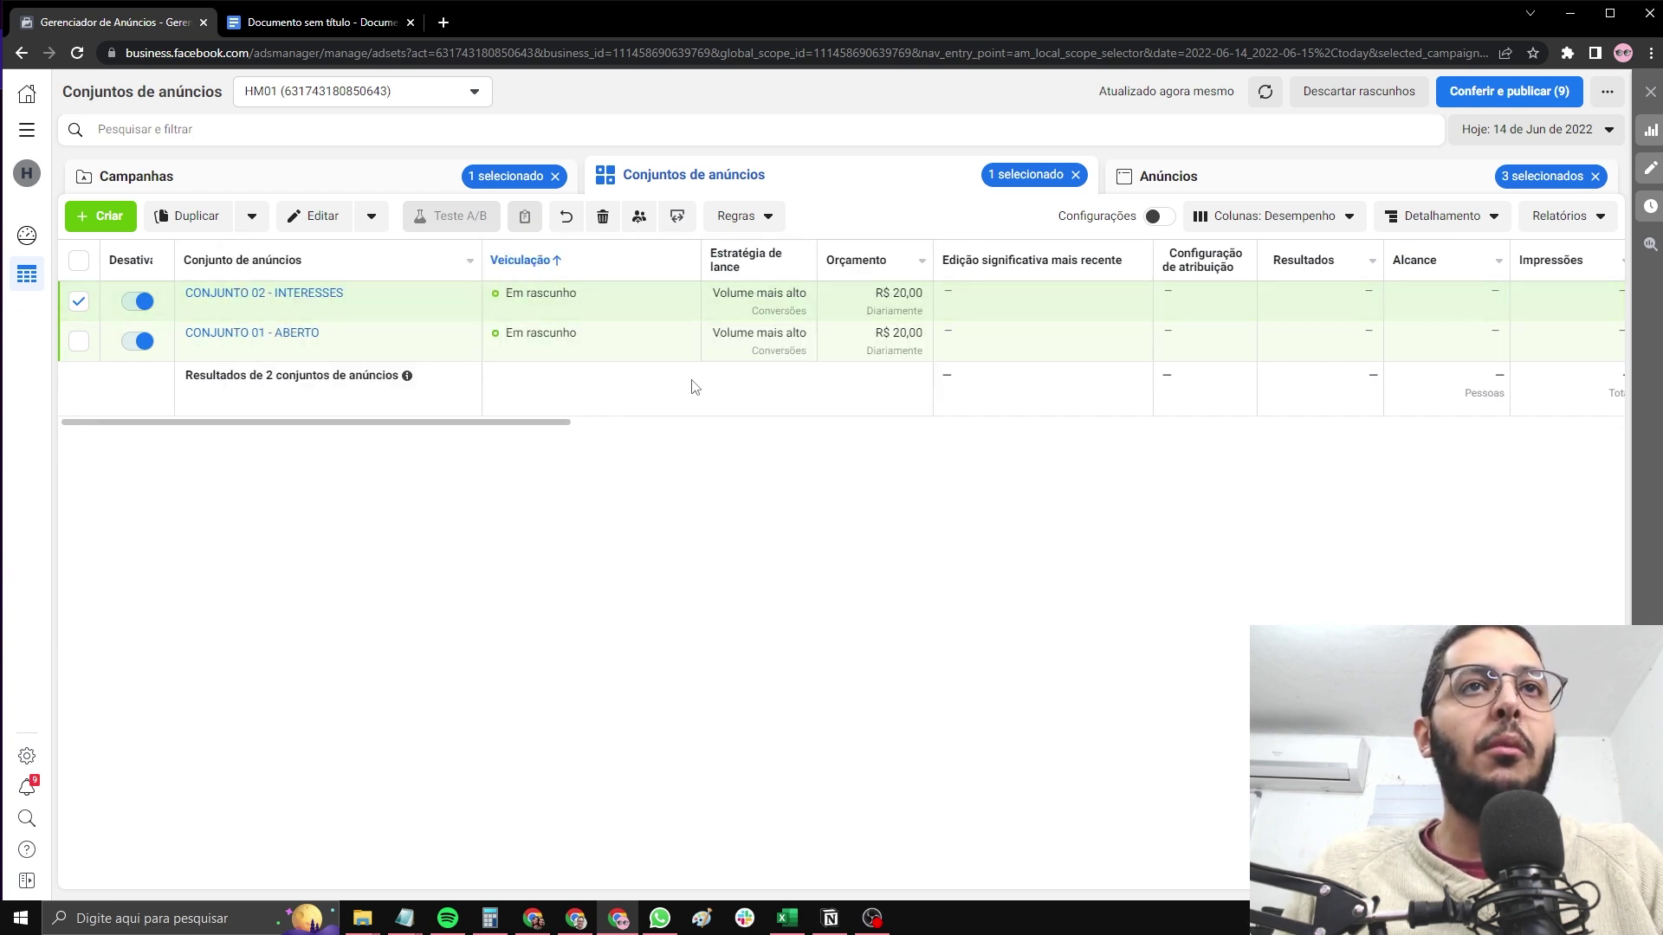
pyautogui.click(337, 314)
pyautogui.click(1046, 644)
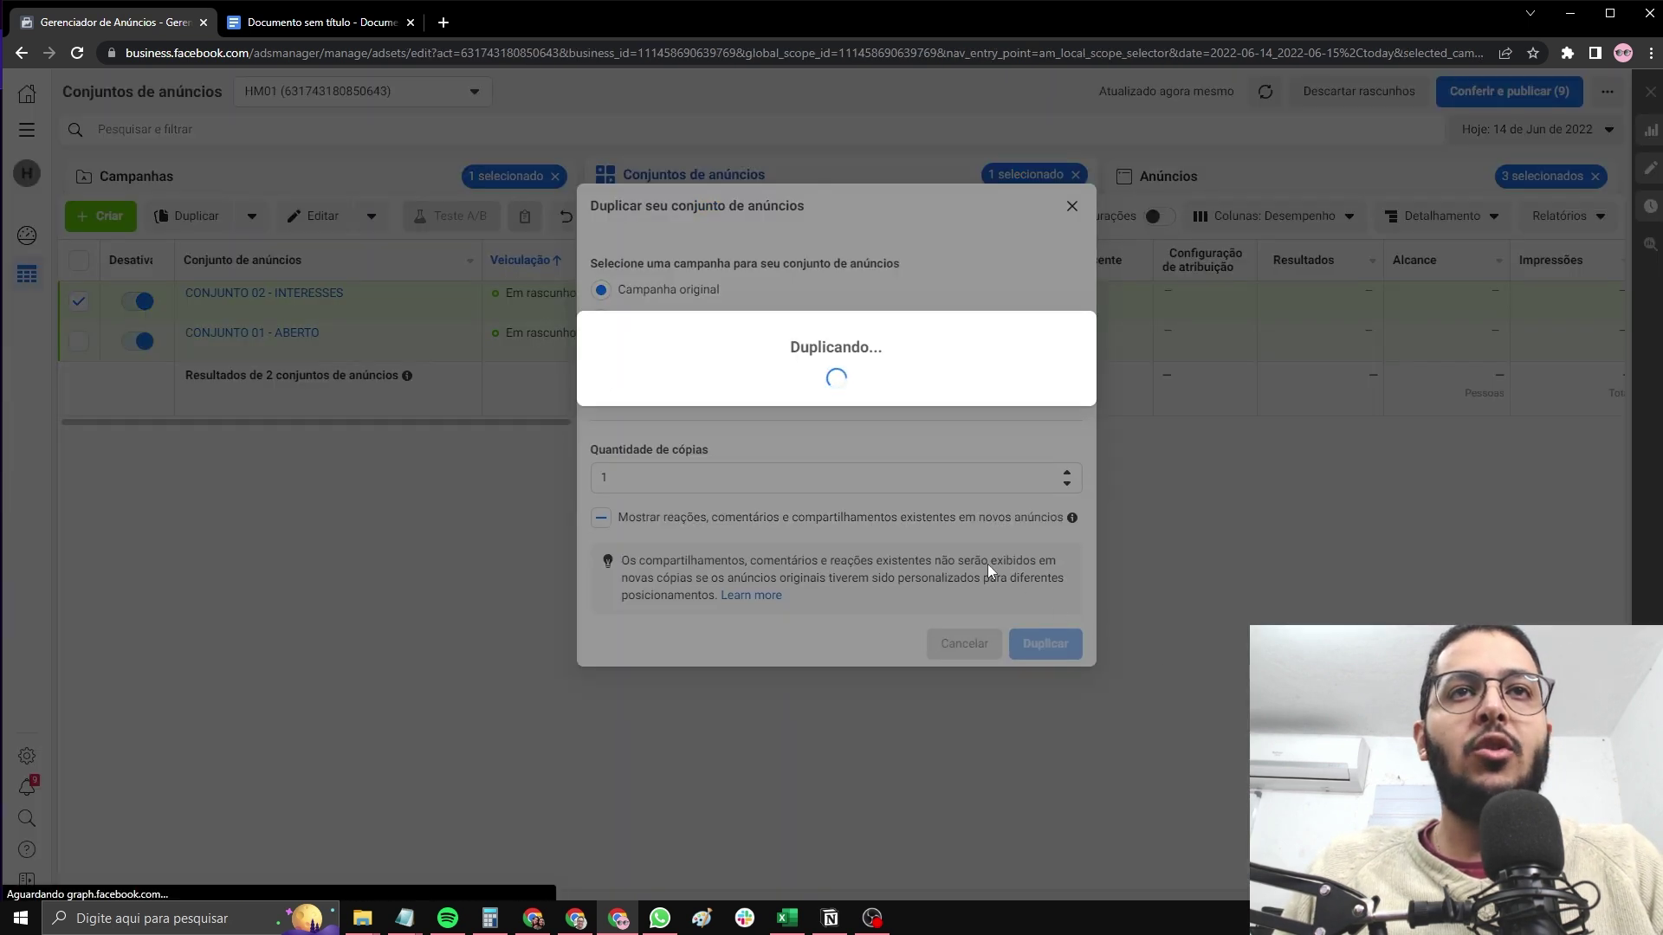
pyautogui.moveTo(1052, 219); pyautogui.dragTo(922, 219)
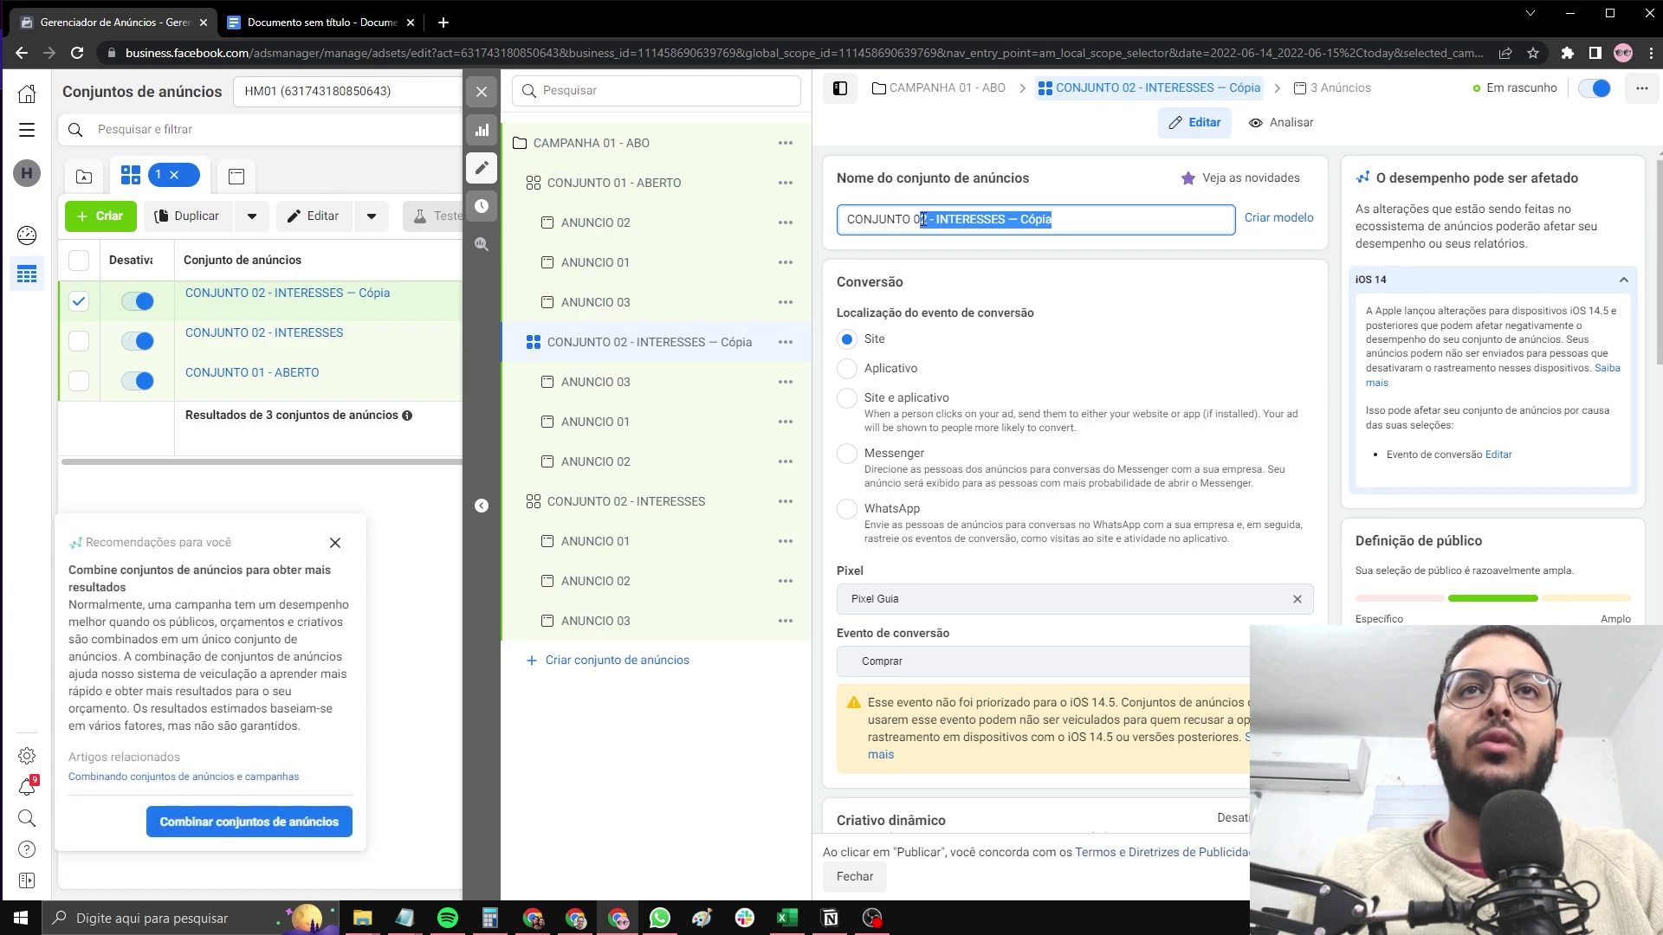
pyautogui.write('3 - LOOKALIKE')
pyautogui.click(1293, 421)
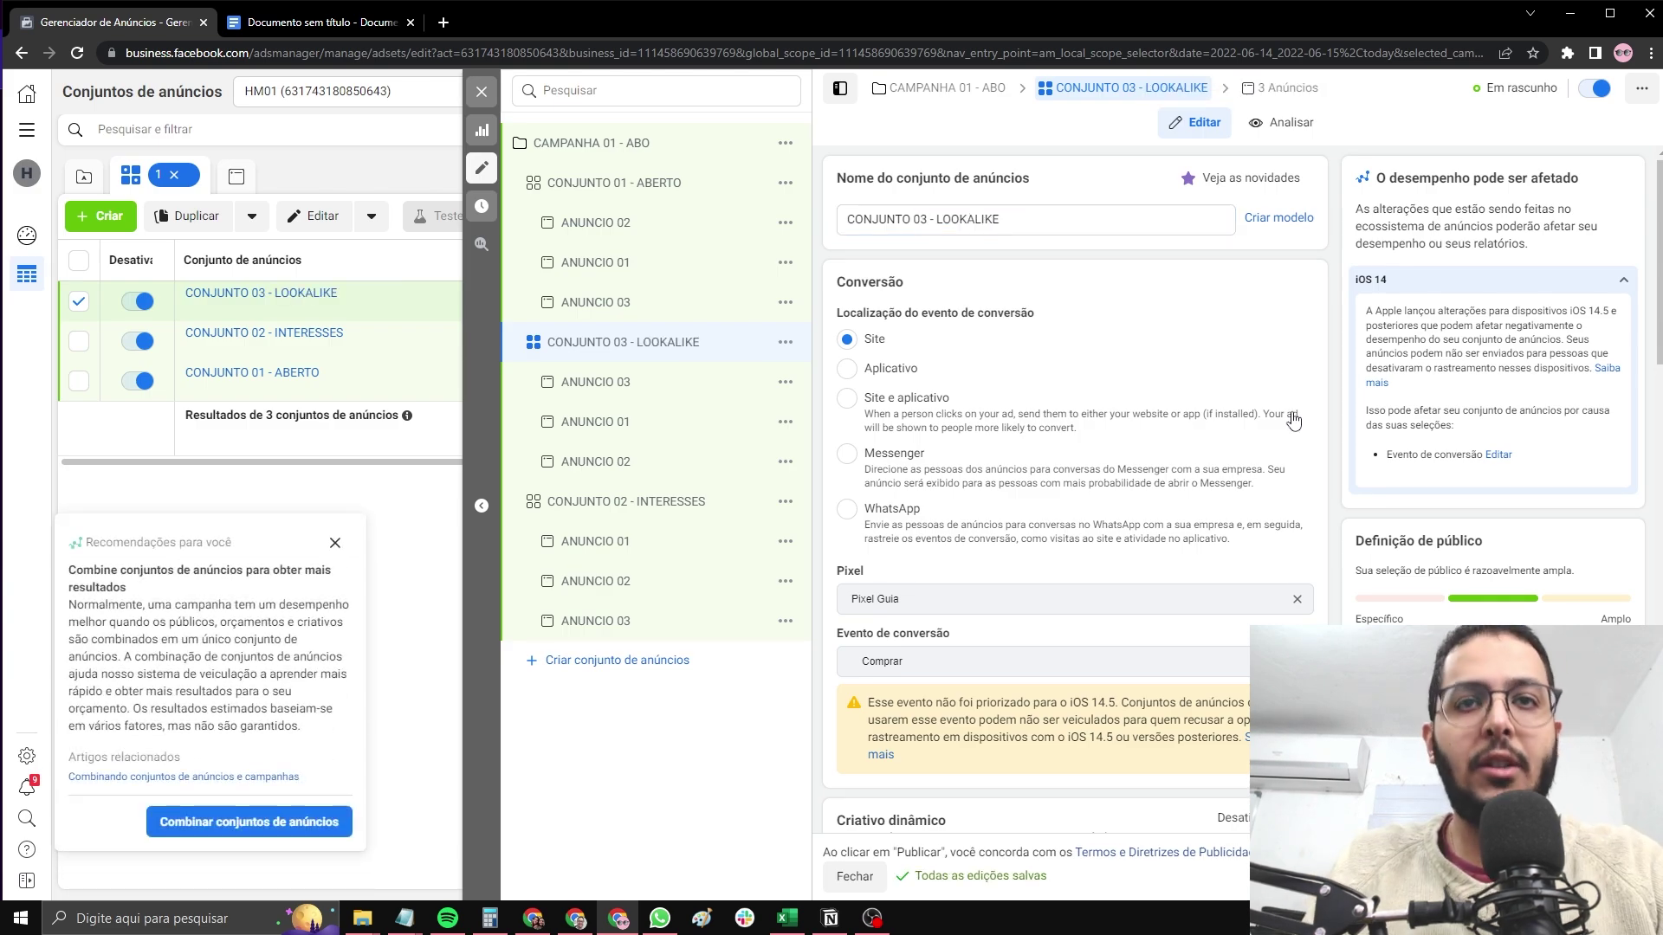
# Remove the interests Animais de estimação, Cachorro and Pet shop from the detailed targeting of CONJUNTO 03 - LOOKALIKE
pyautogui.scroll(-10, 1291, 423)
pyautogui.scroll(2, 1284, 428)
pyautogui.click(1285, 535)
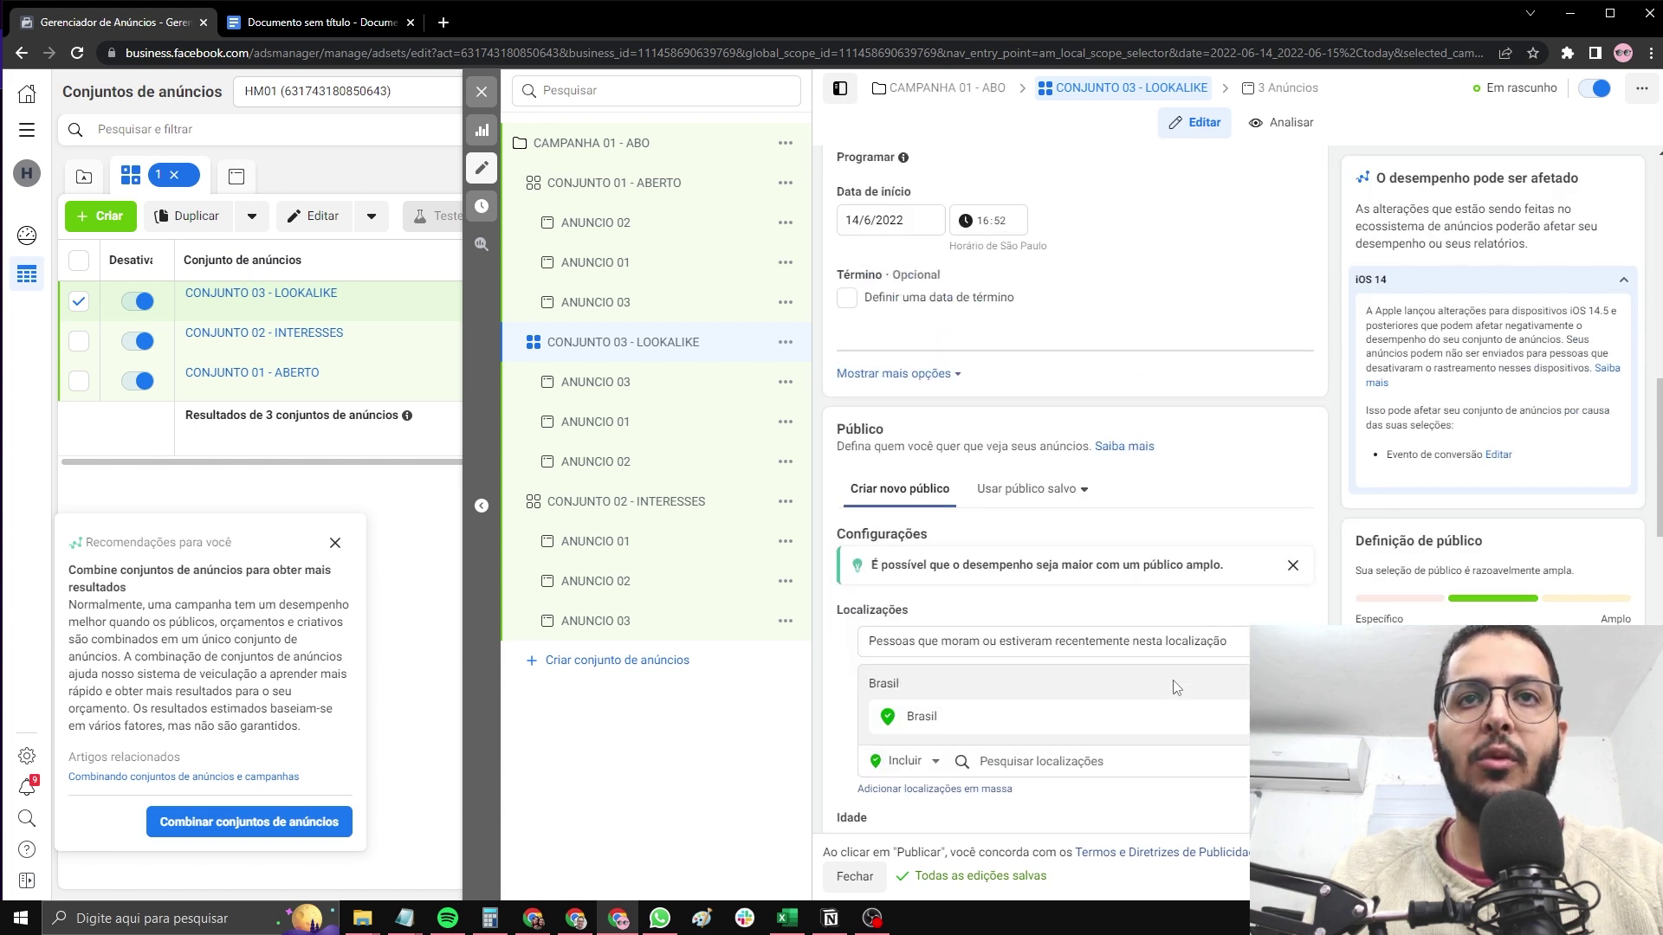
pyautogui.scroll(-6, 1213, 606)
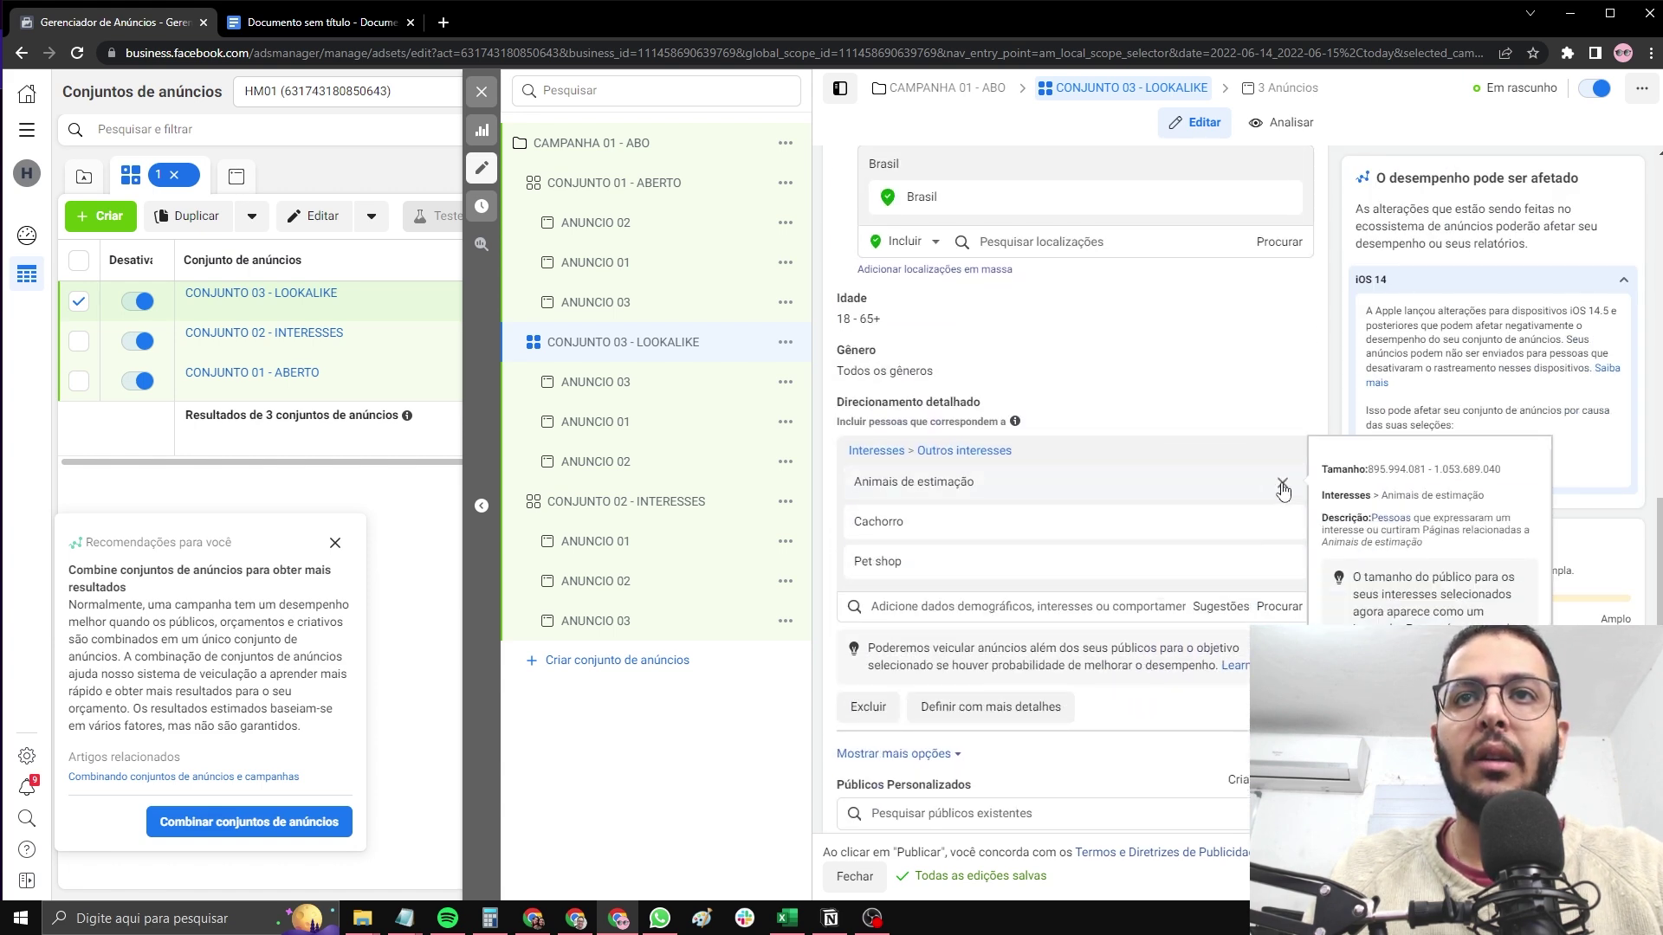
pyautogui.click(1283, 485)
pyautogui.click(1284, 485)
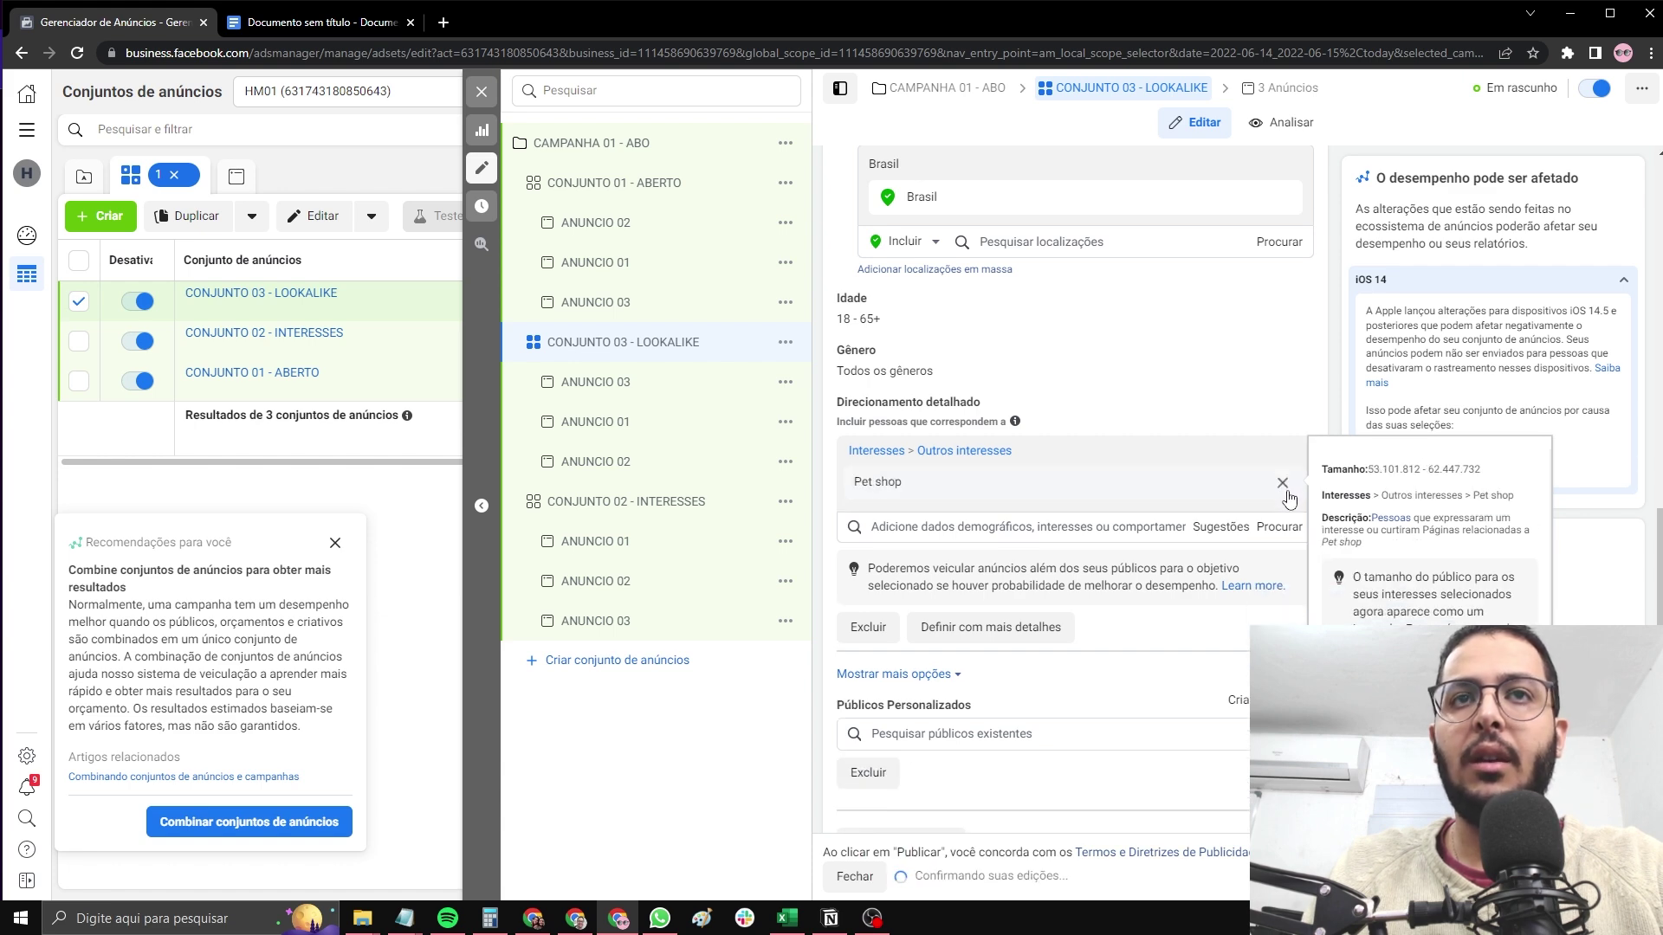
pyautogui.click(1284, 485)
pyautogui.scroll(-2, 1124, 448)
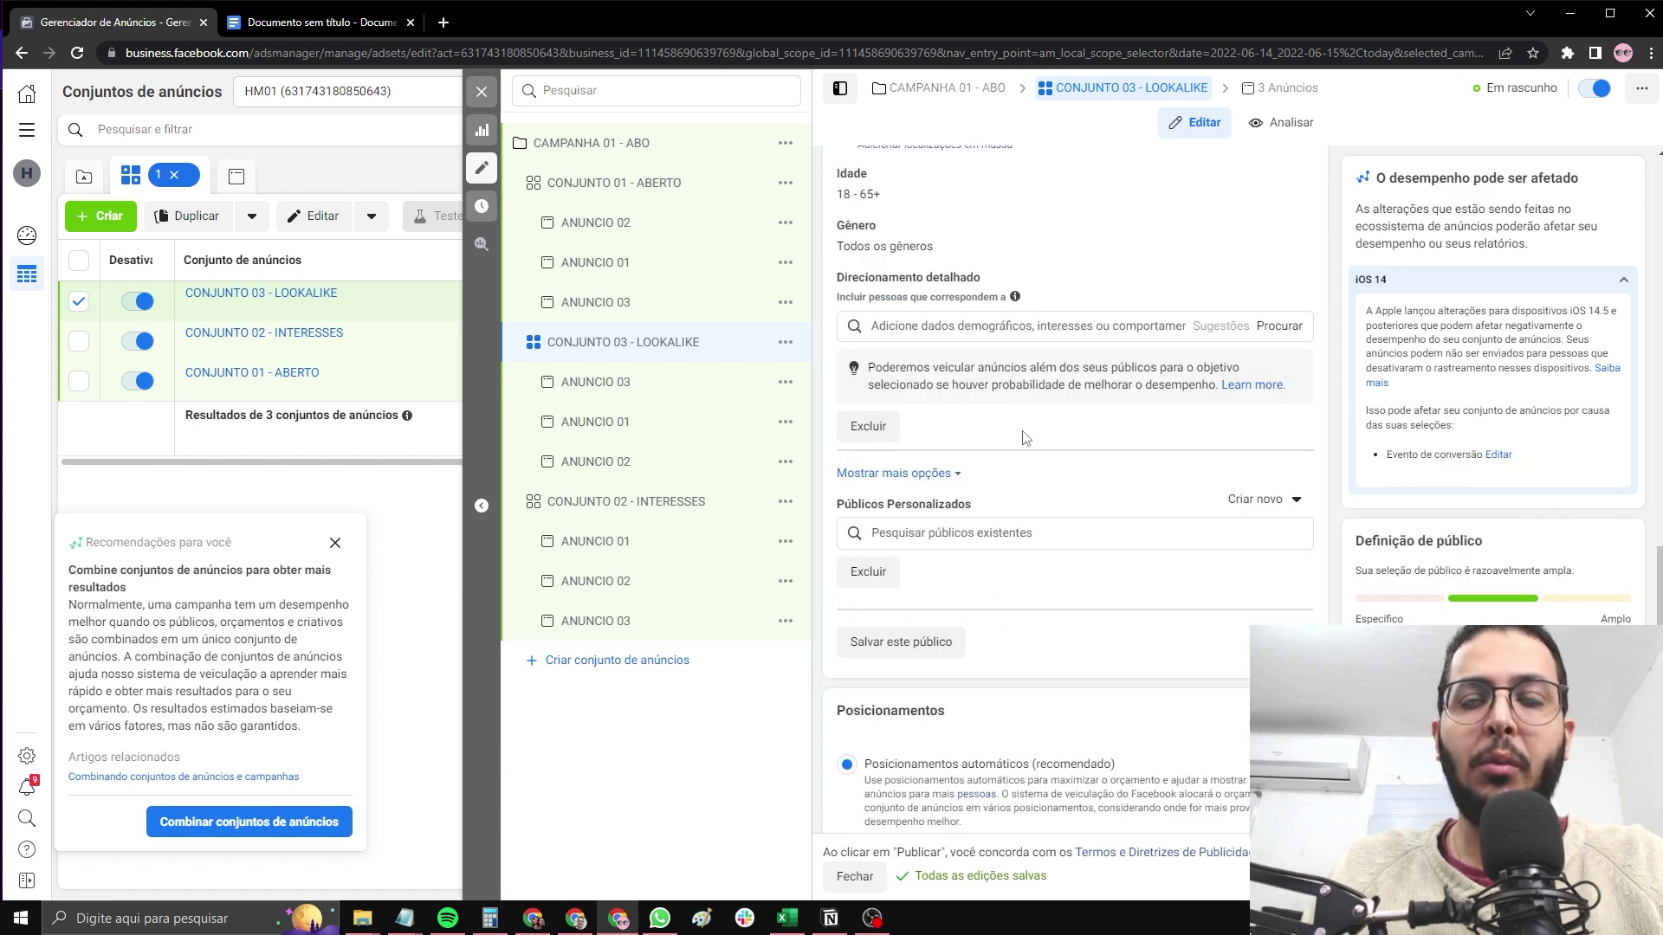
# Start a new custom audience for the ad set with Site as its source and Pixel Guia as its origin
pyautogui.click(1300, 504)
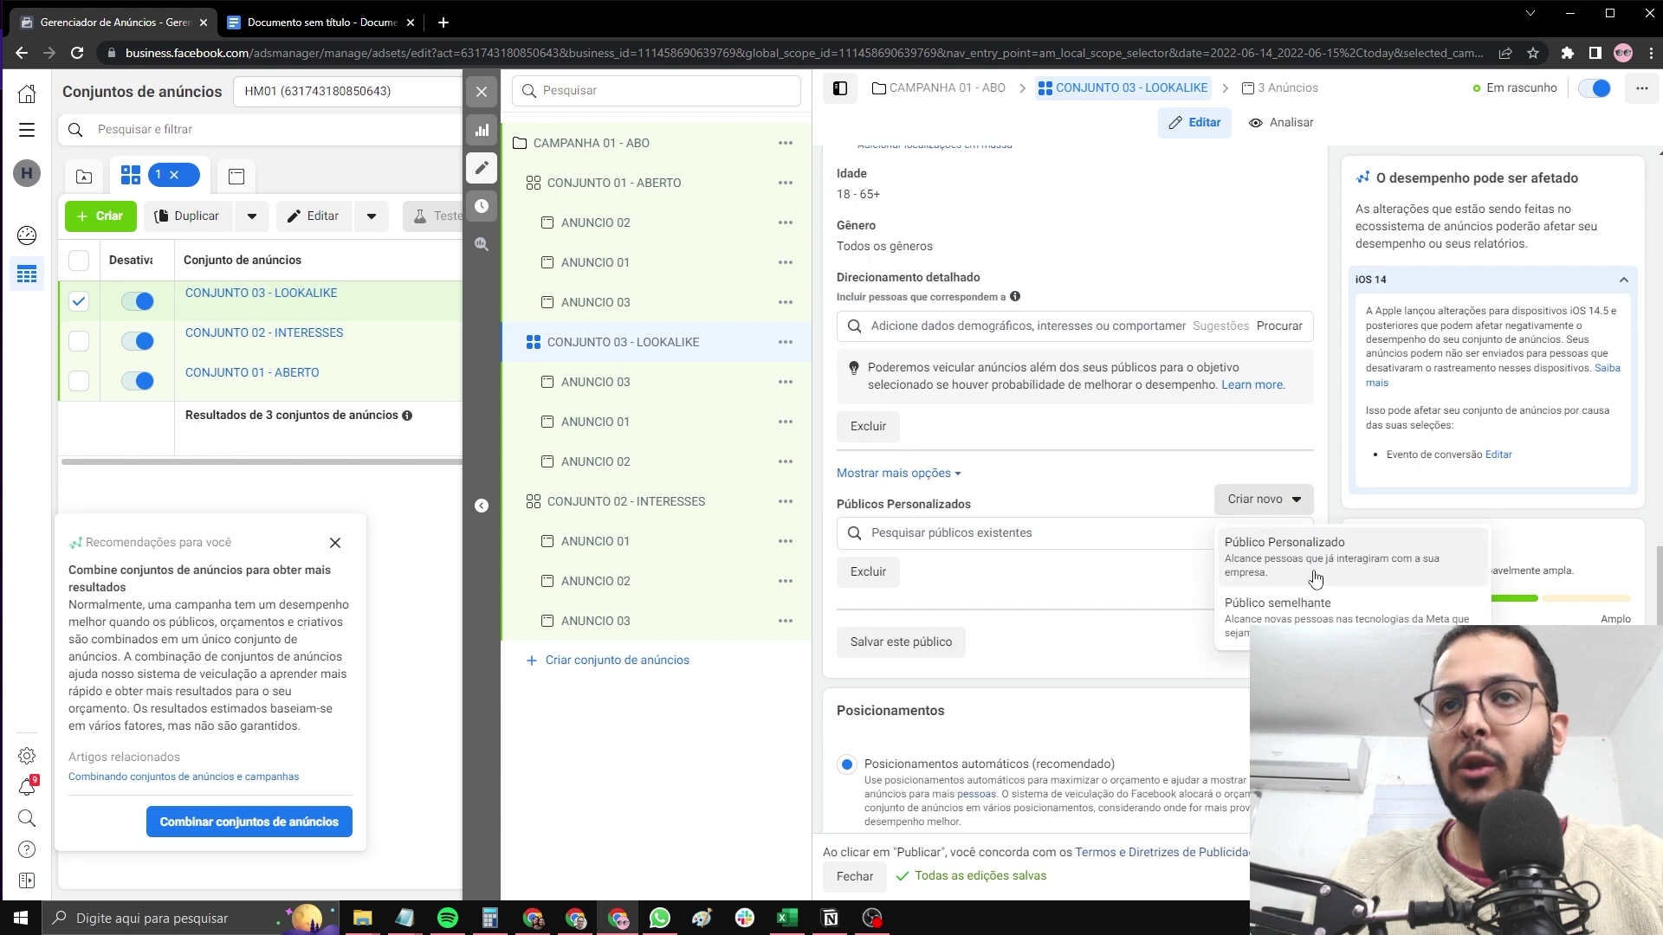
pyautogui.click(1319, 565)
pyautogui.click(626, 324)
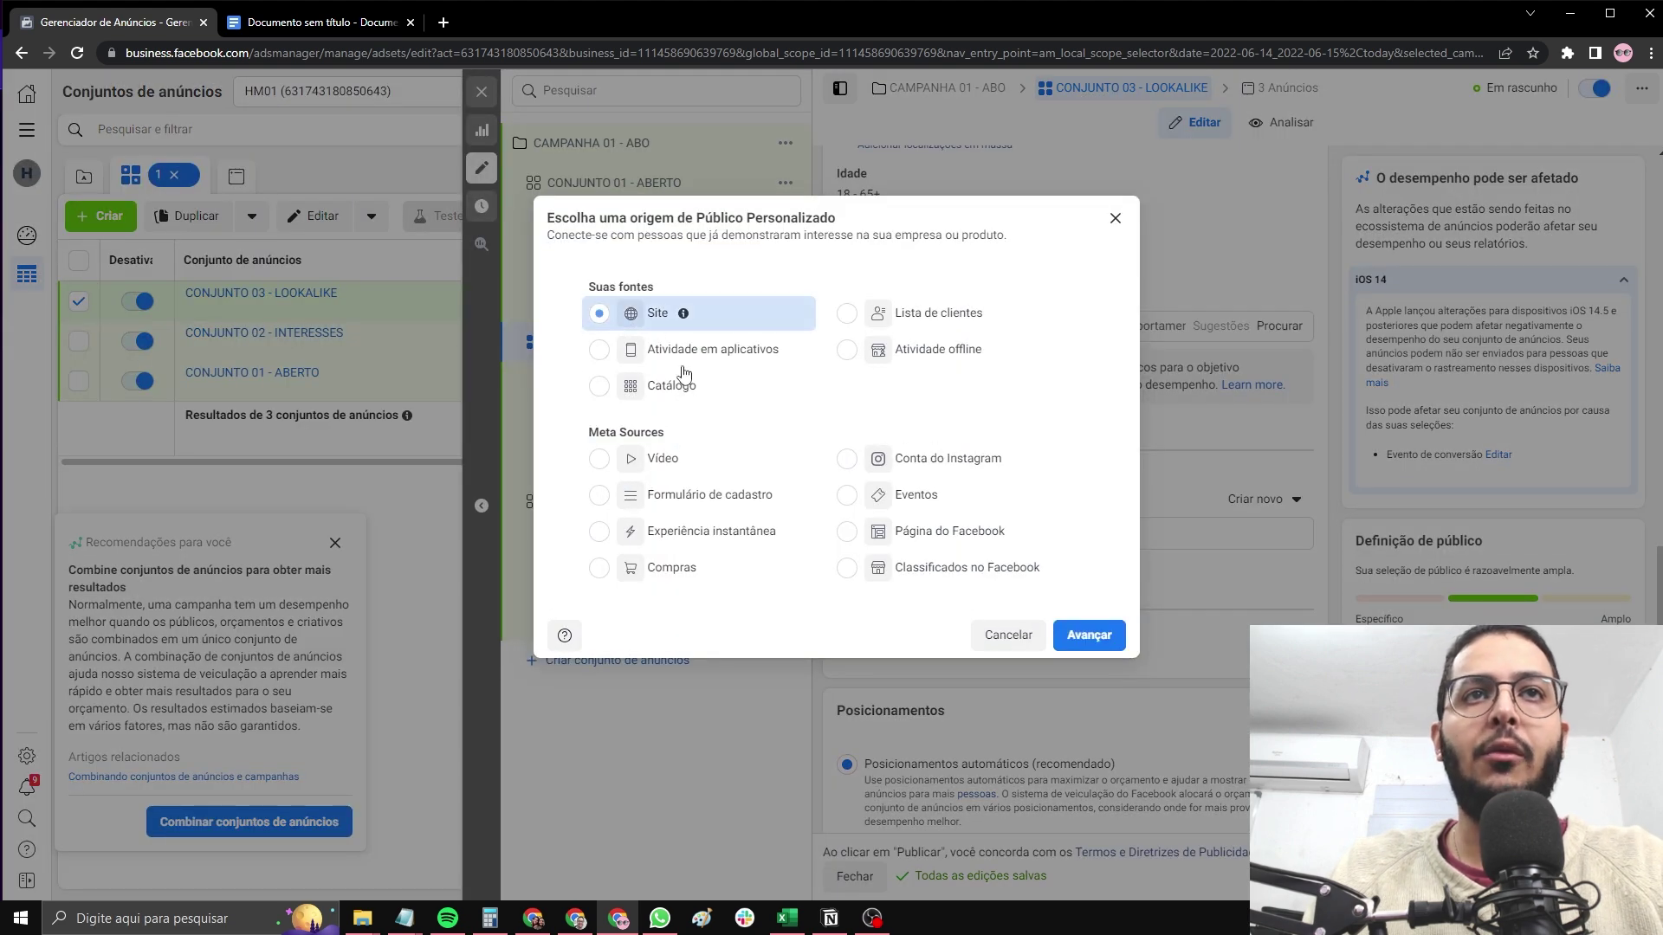
pyautogui.click(1085, 641)
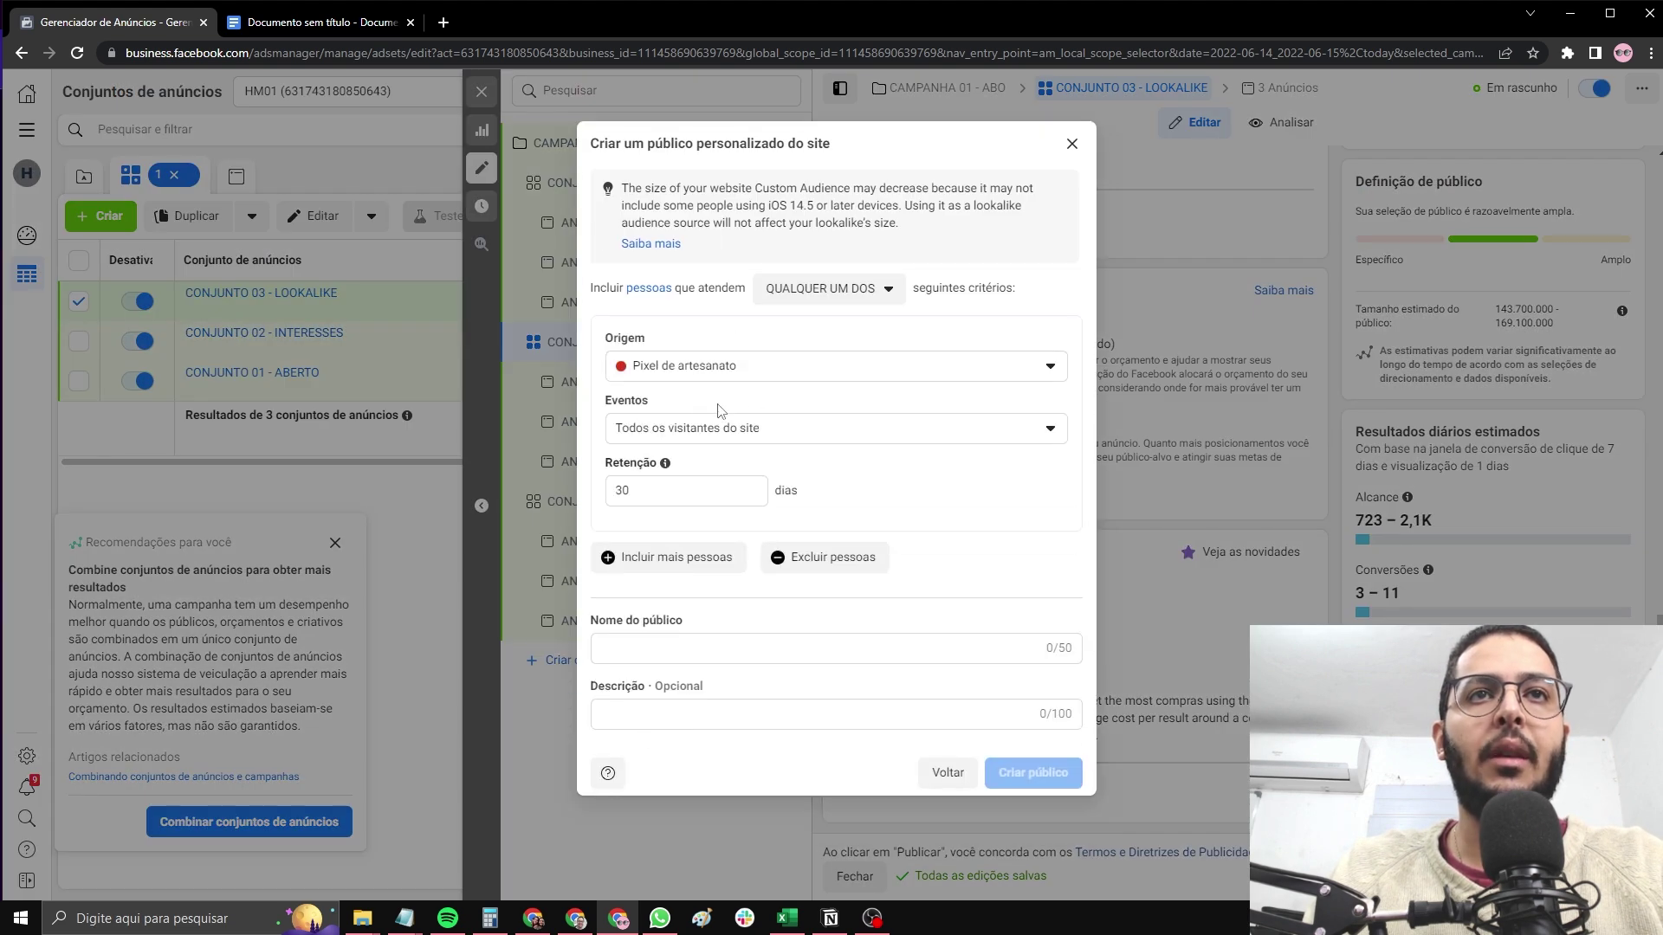
pyautogui.click(765, 372)
pyautogui.click(693, 409)
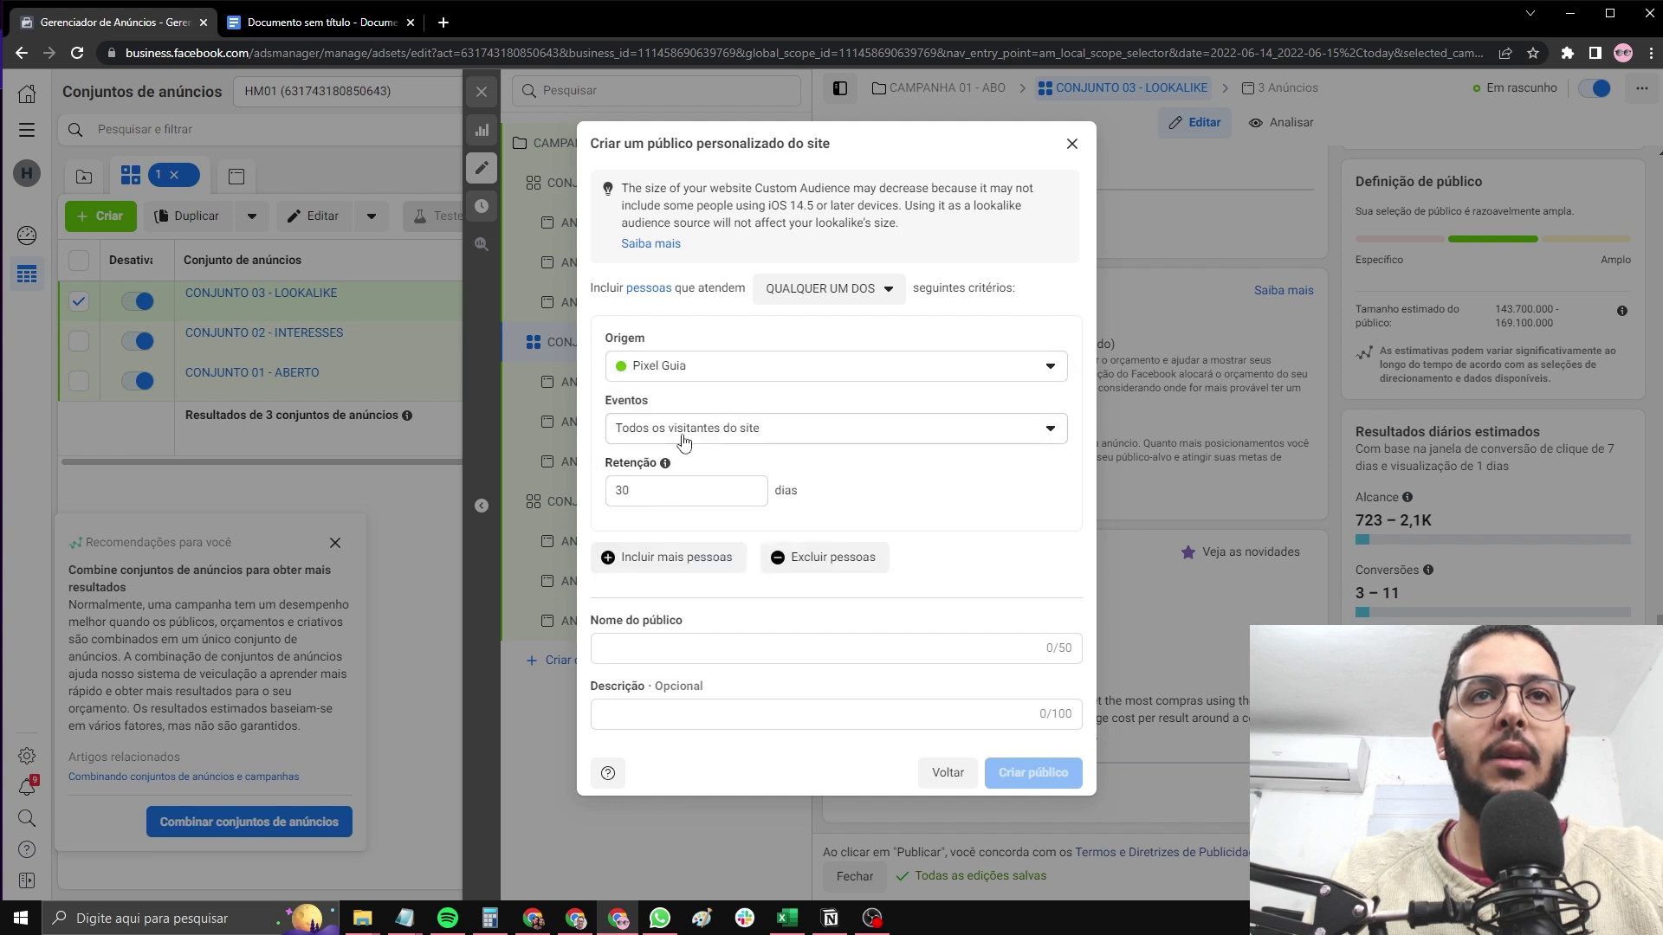
# Set the audience retention to 180 days, name the audience "visitantes 180d" and create it
pyautogui.doubleClick(677, 491)
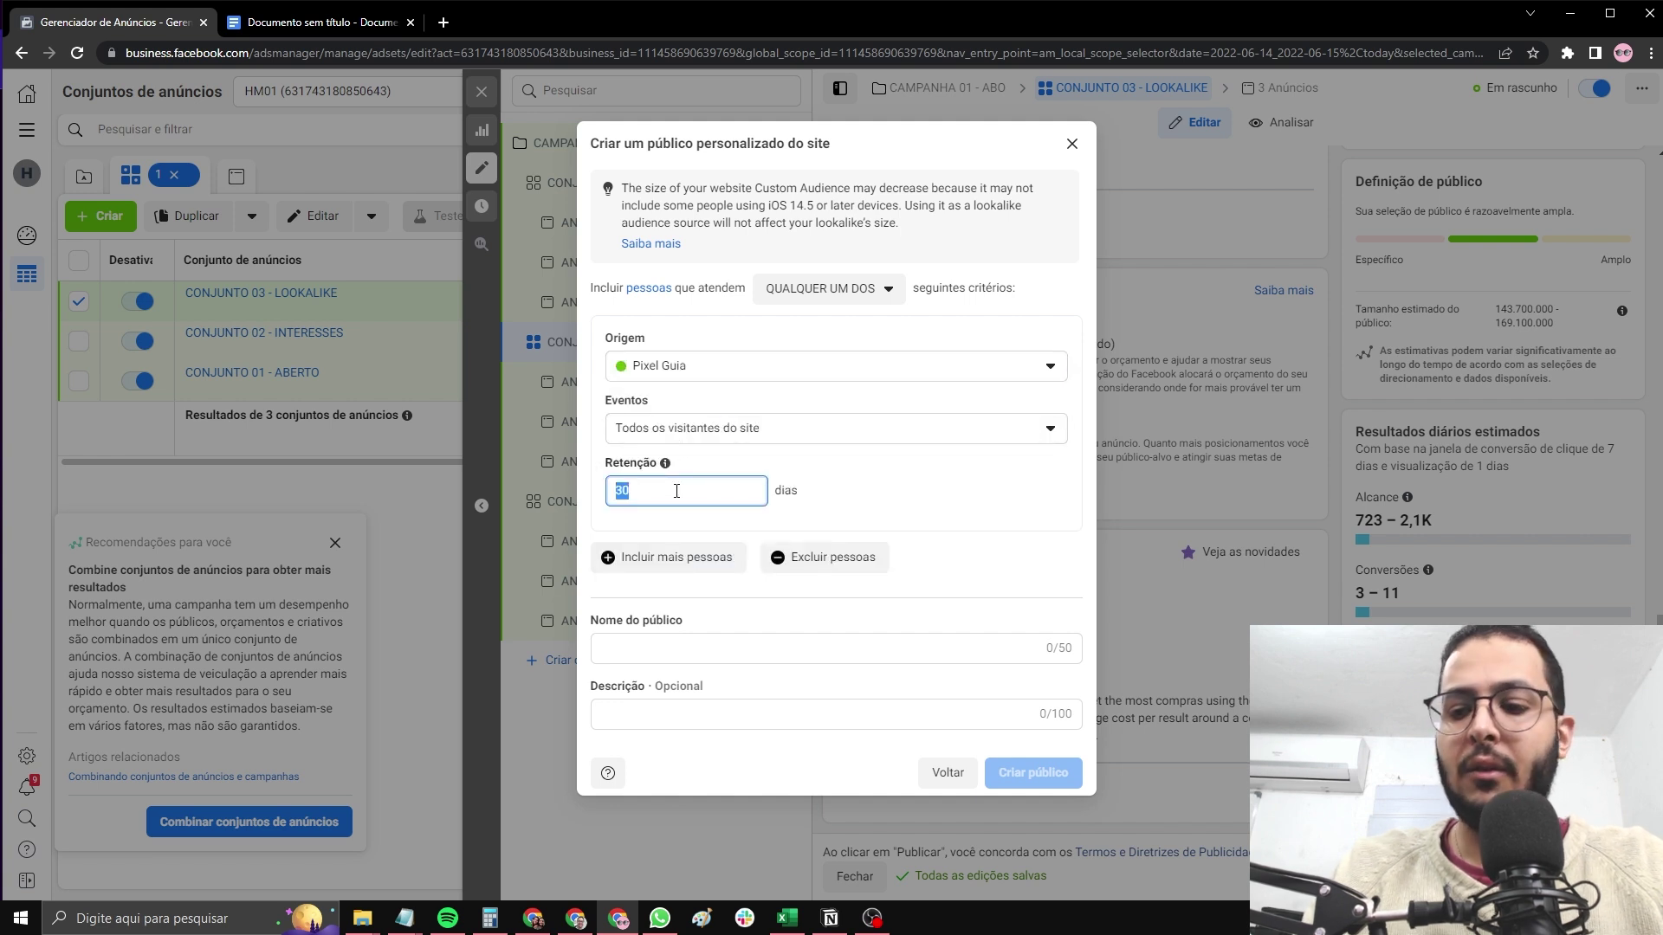
pyautogui.write('180')
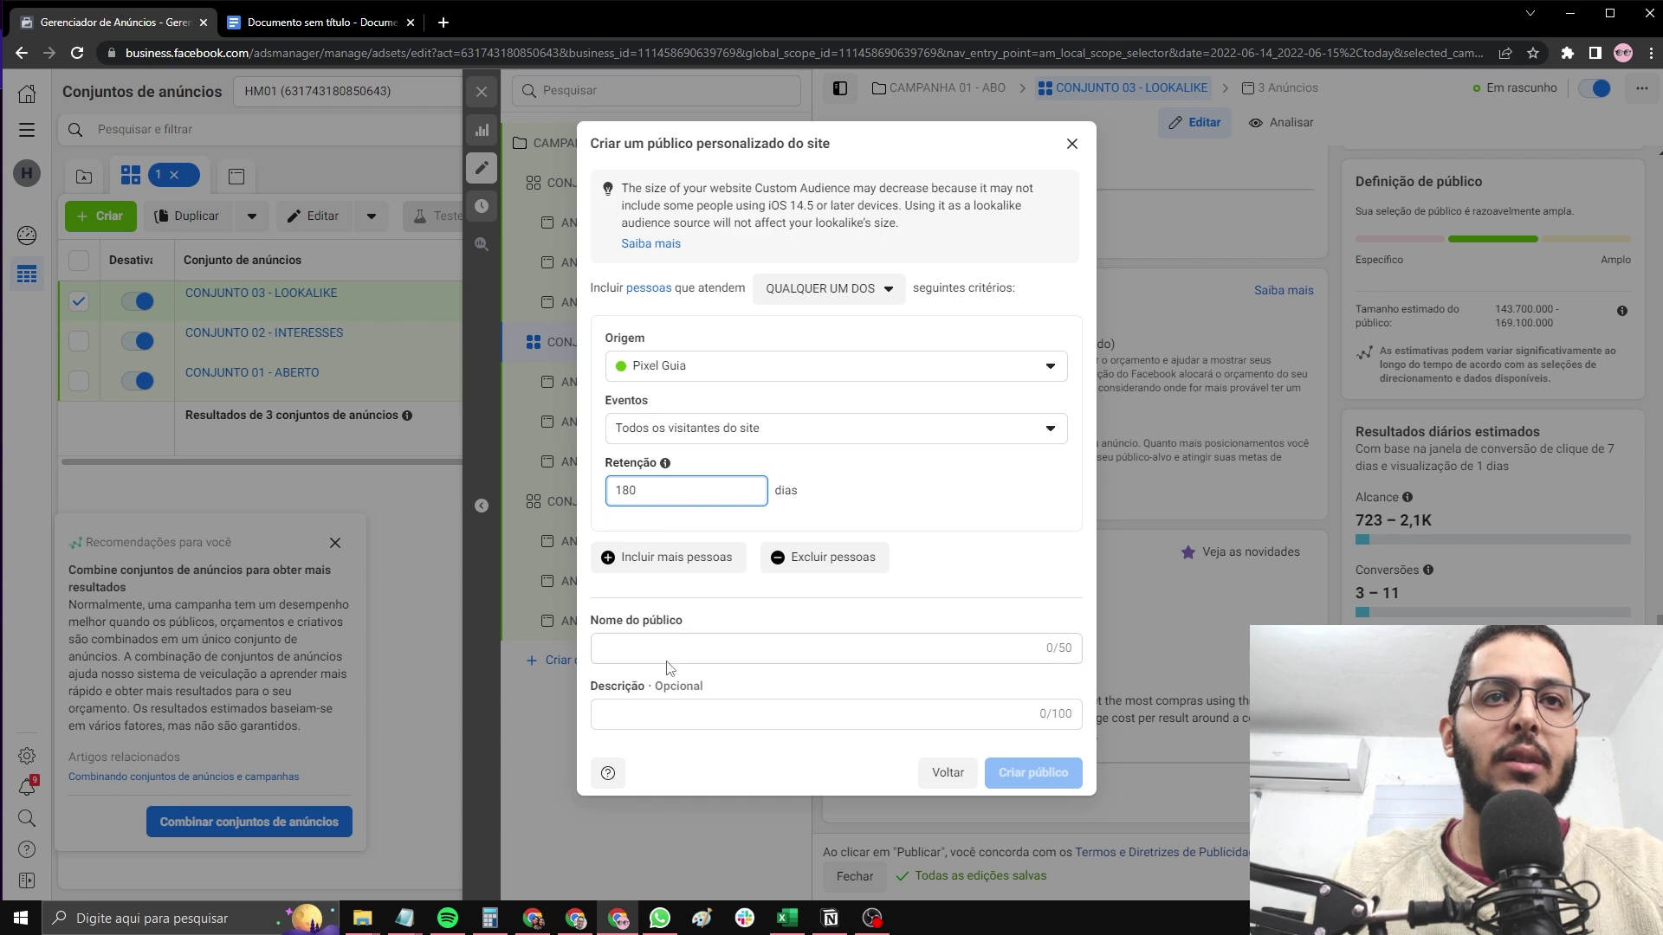
pyautogui.click(669, 650)
pyautogui.write('visitantes 180d')
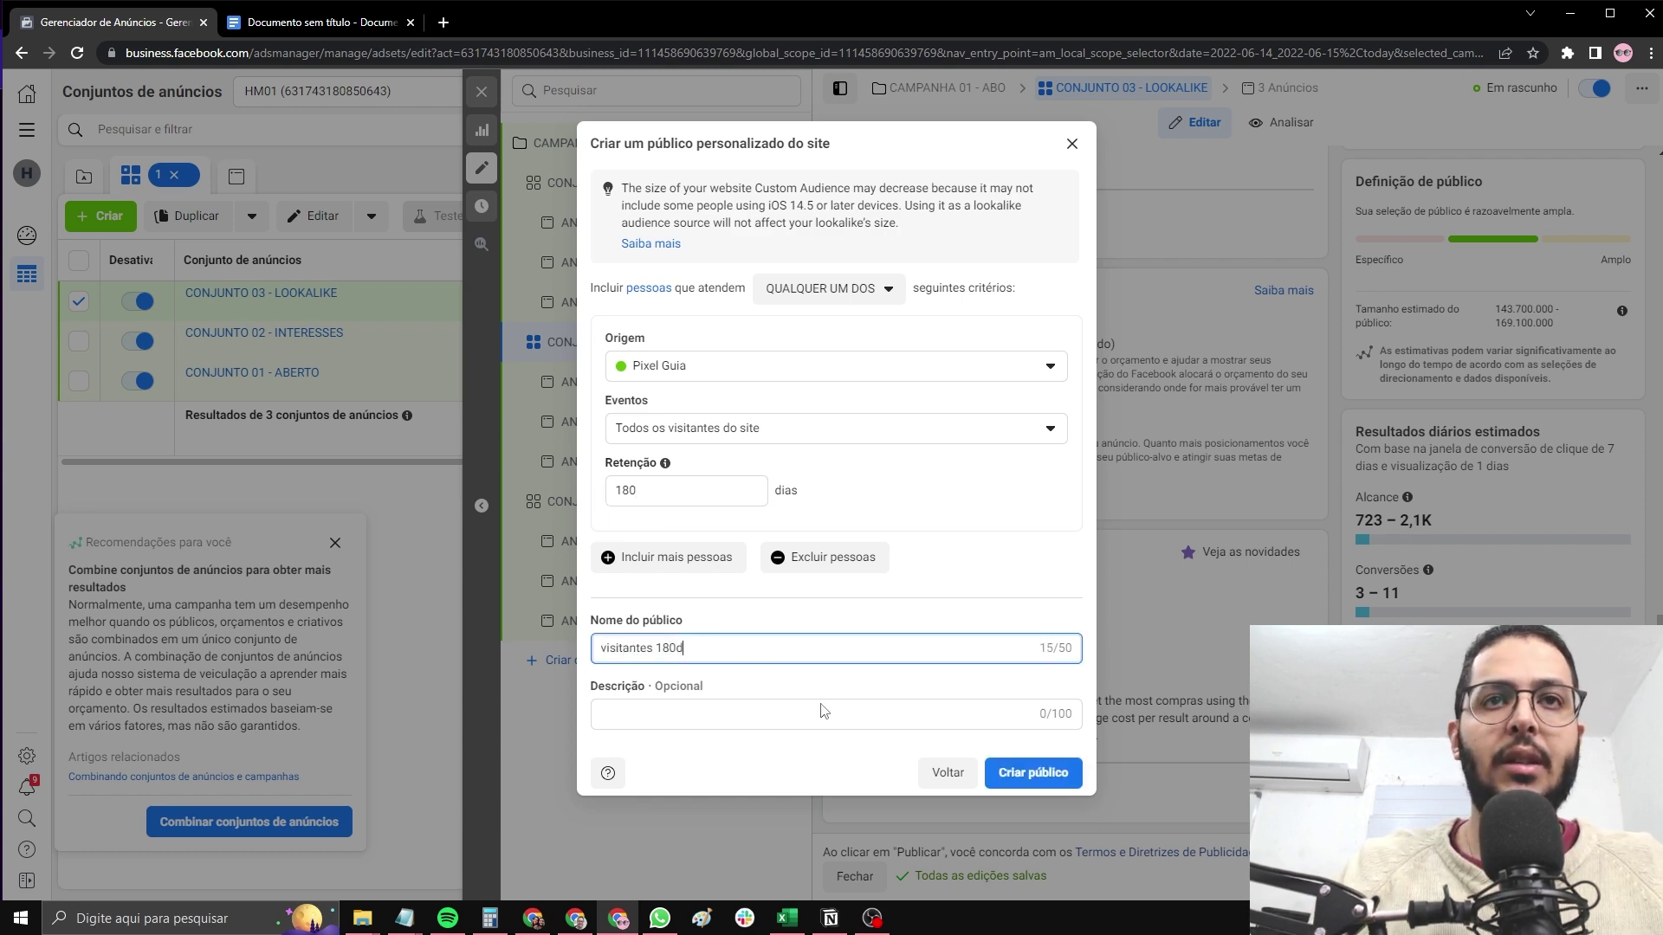
pyautogui.click(1053, 771)
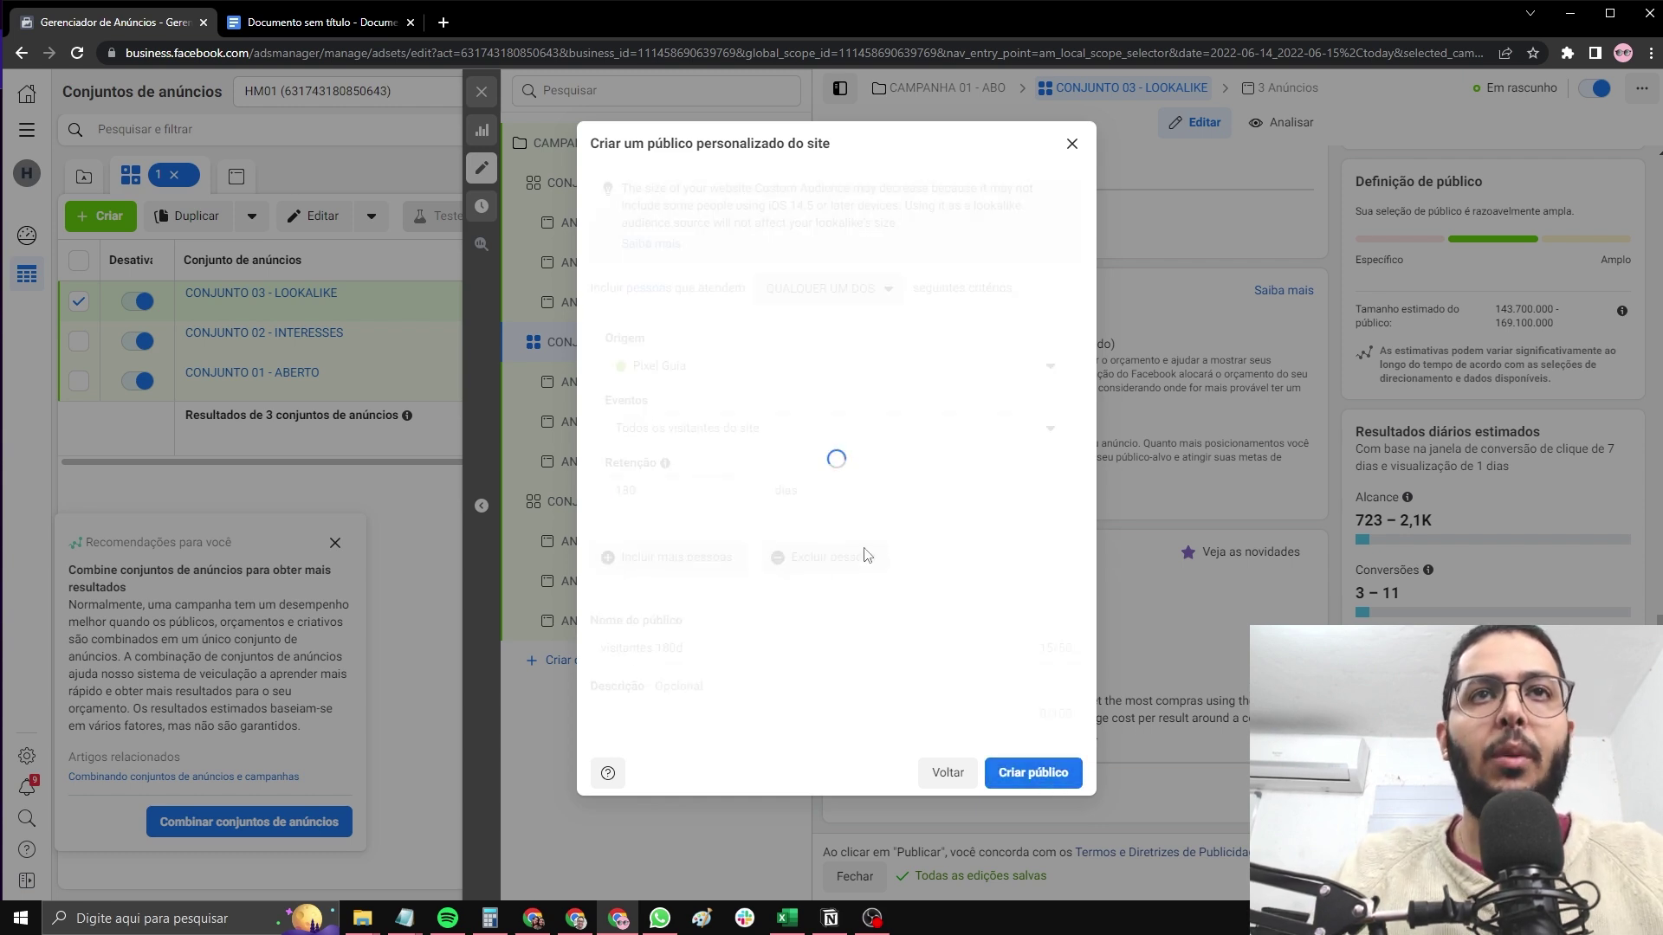
# Create a 2% lookalike audience for Brasil based on visitantes 180d, check it in the ad set and close the editor
pyautogui.click(742, 425)
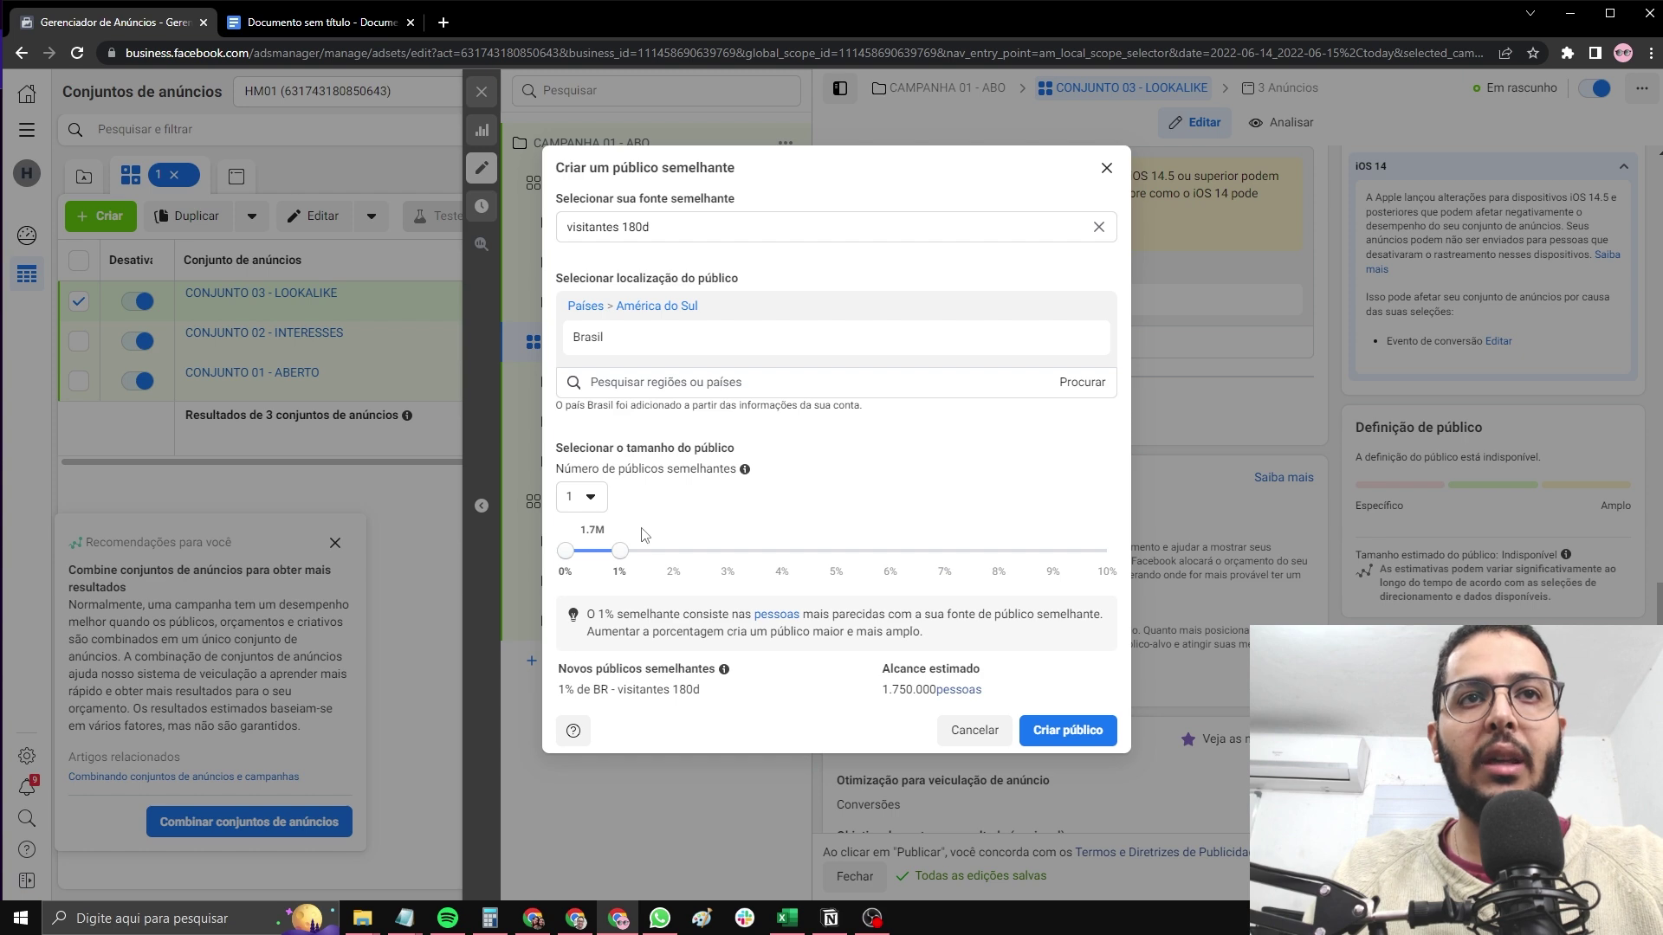
pyautogui.click(669, 551)
pyautogui.click(1068, 731)
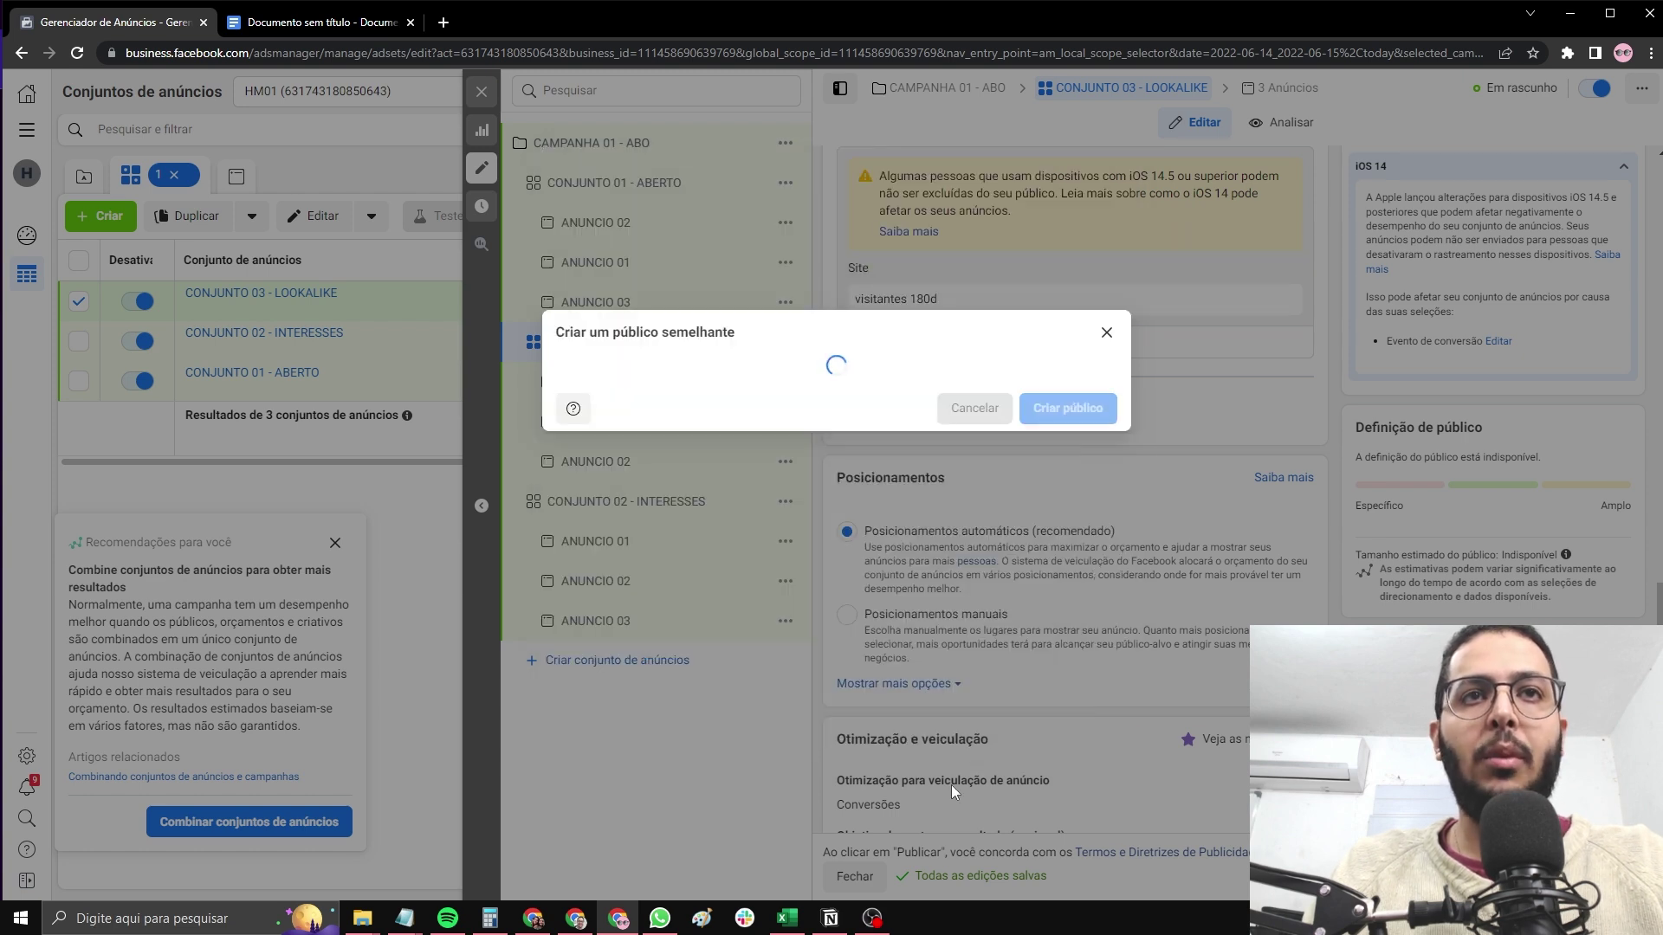
pyautogui.scroll(-2, 985, 464)
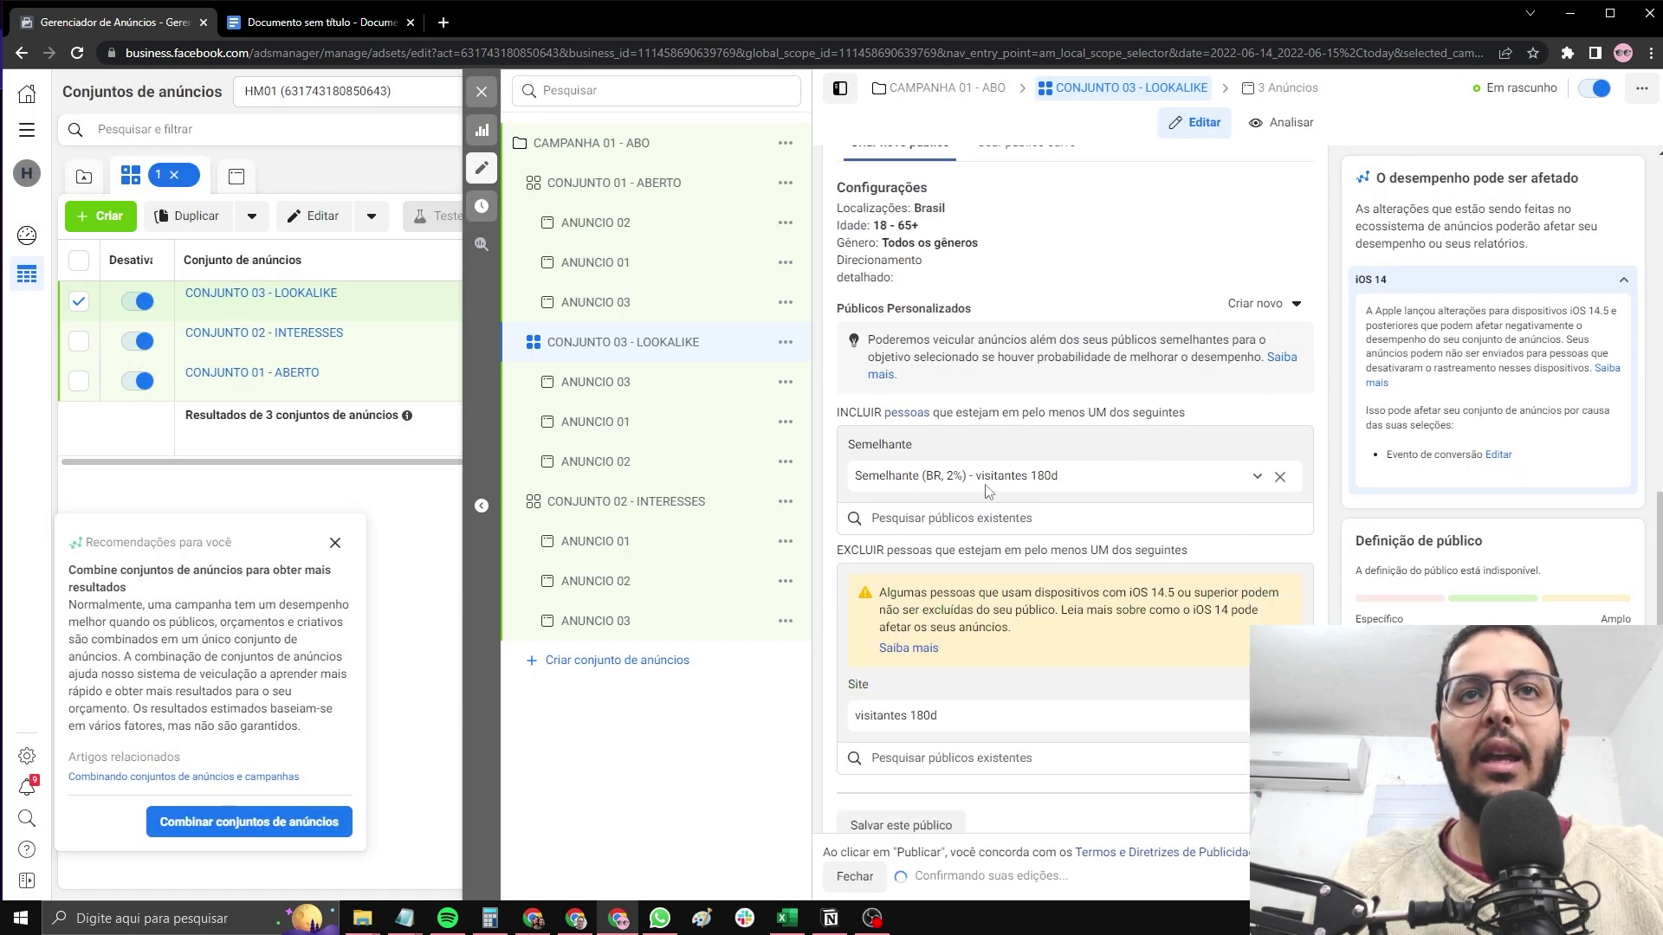
pyautogui.scroll(10, 972, 468)
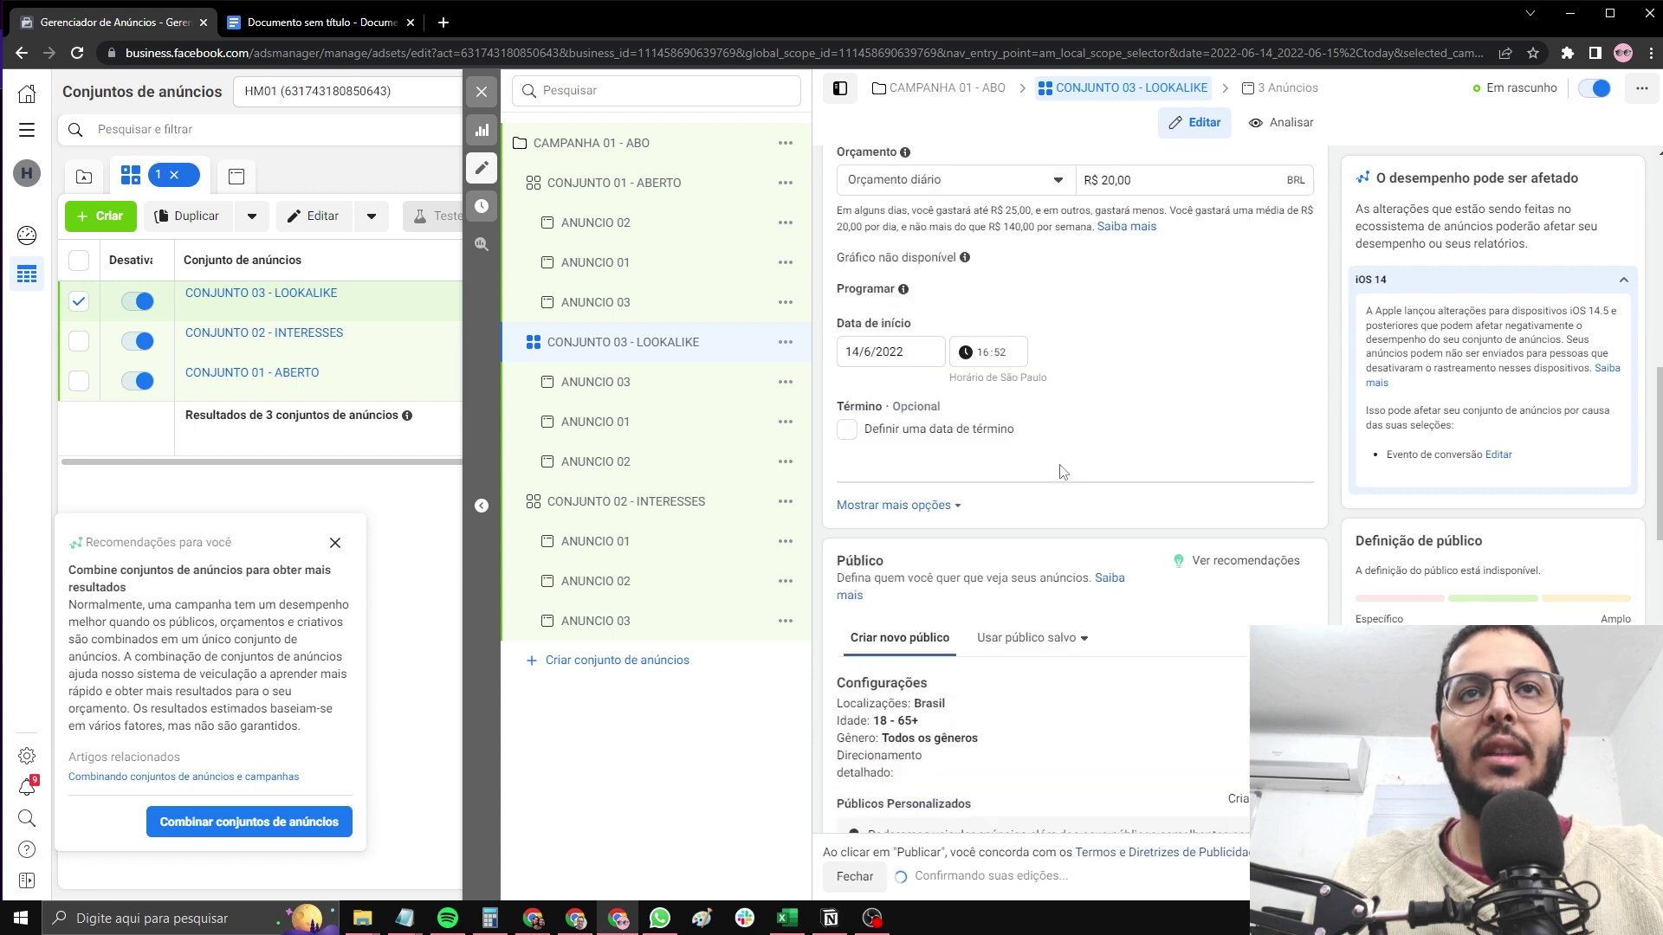
pyautogui.scroll(-3, 1153, 500)
pyautogui.scroll(10, 996, 304)
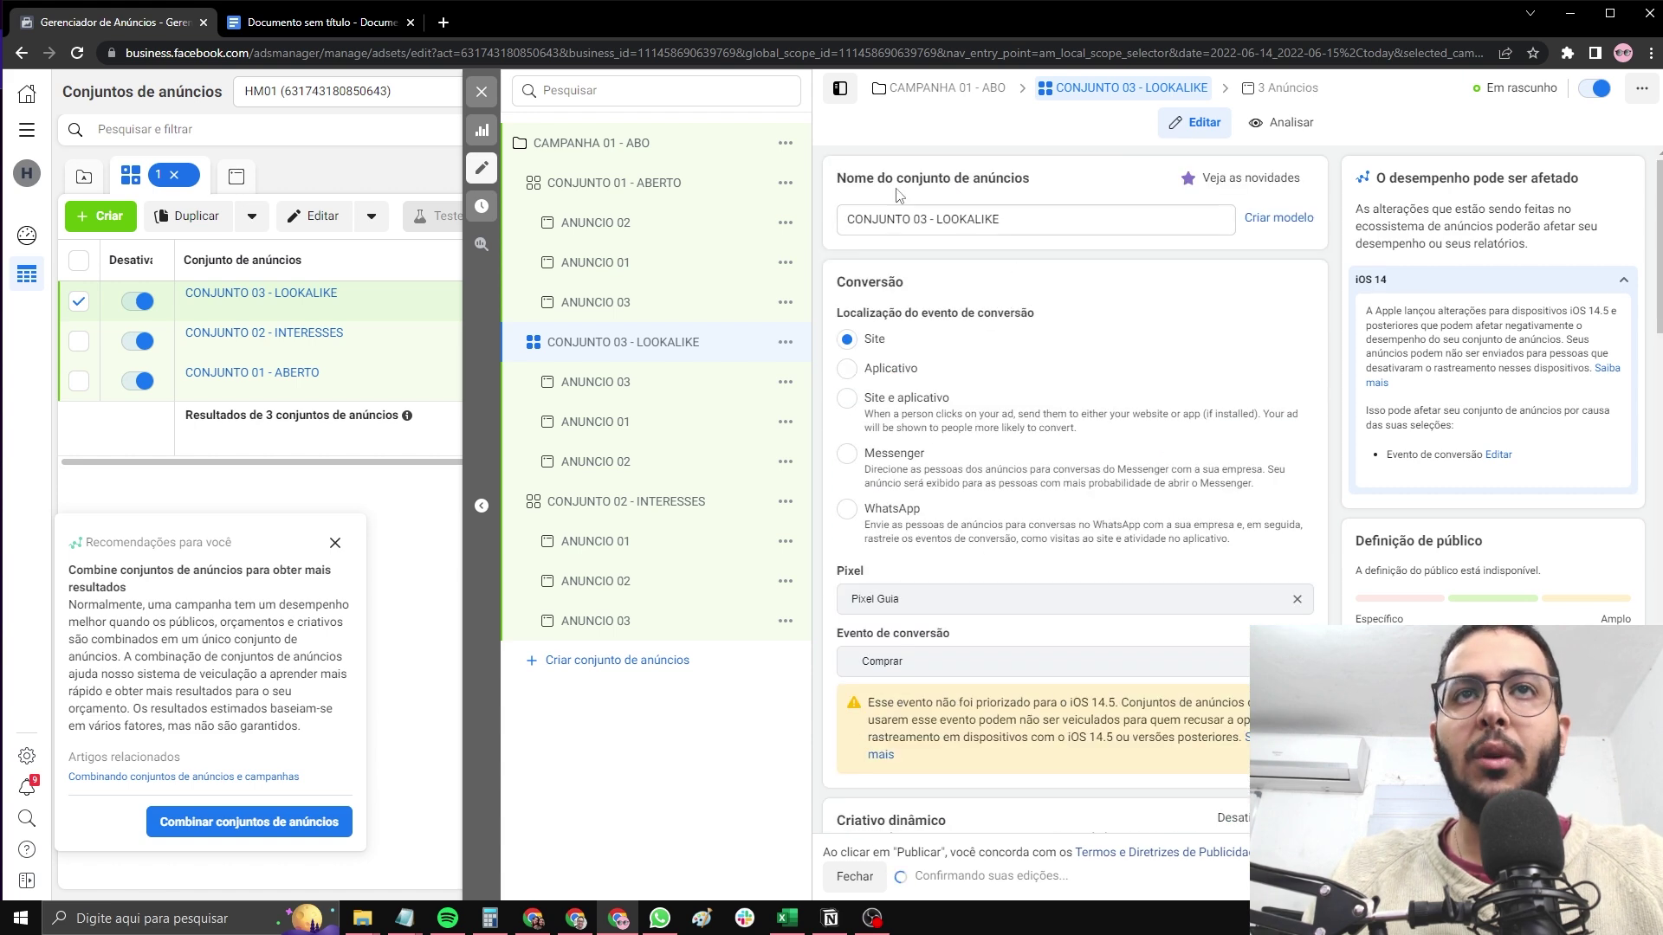
pyautogui.click(482, 92)
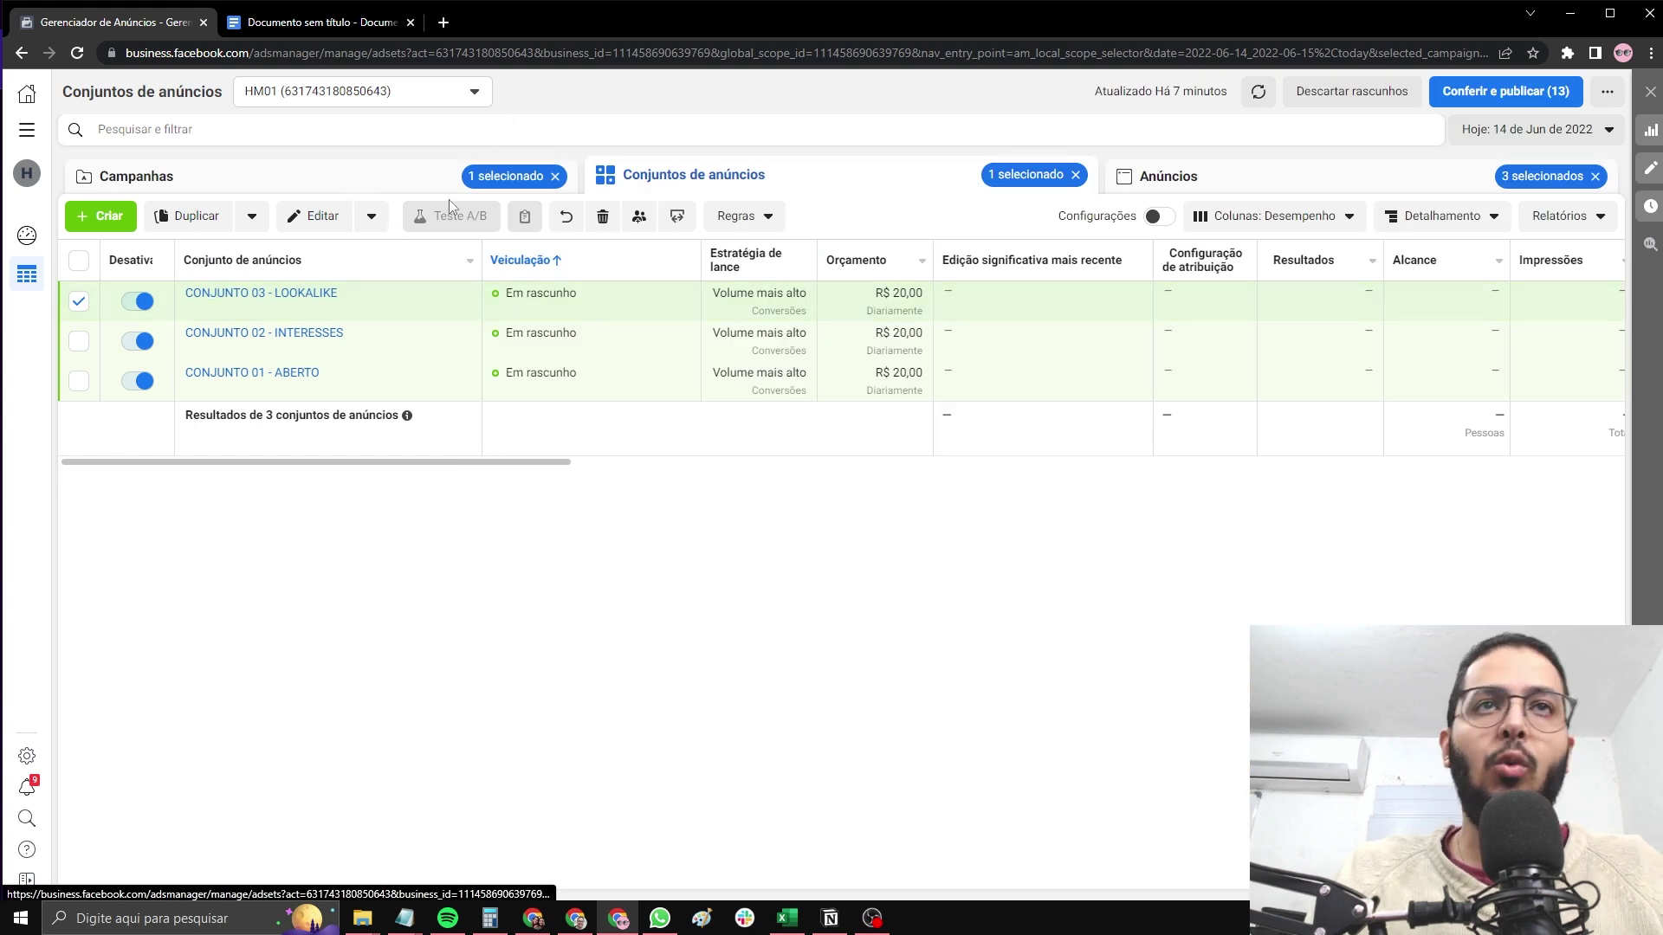
# Switch to the Google Docs document and paste a copy of the 1 - 2 - 3 block below the original
pyautogui.click(295, 22)
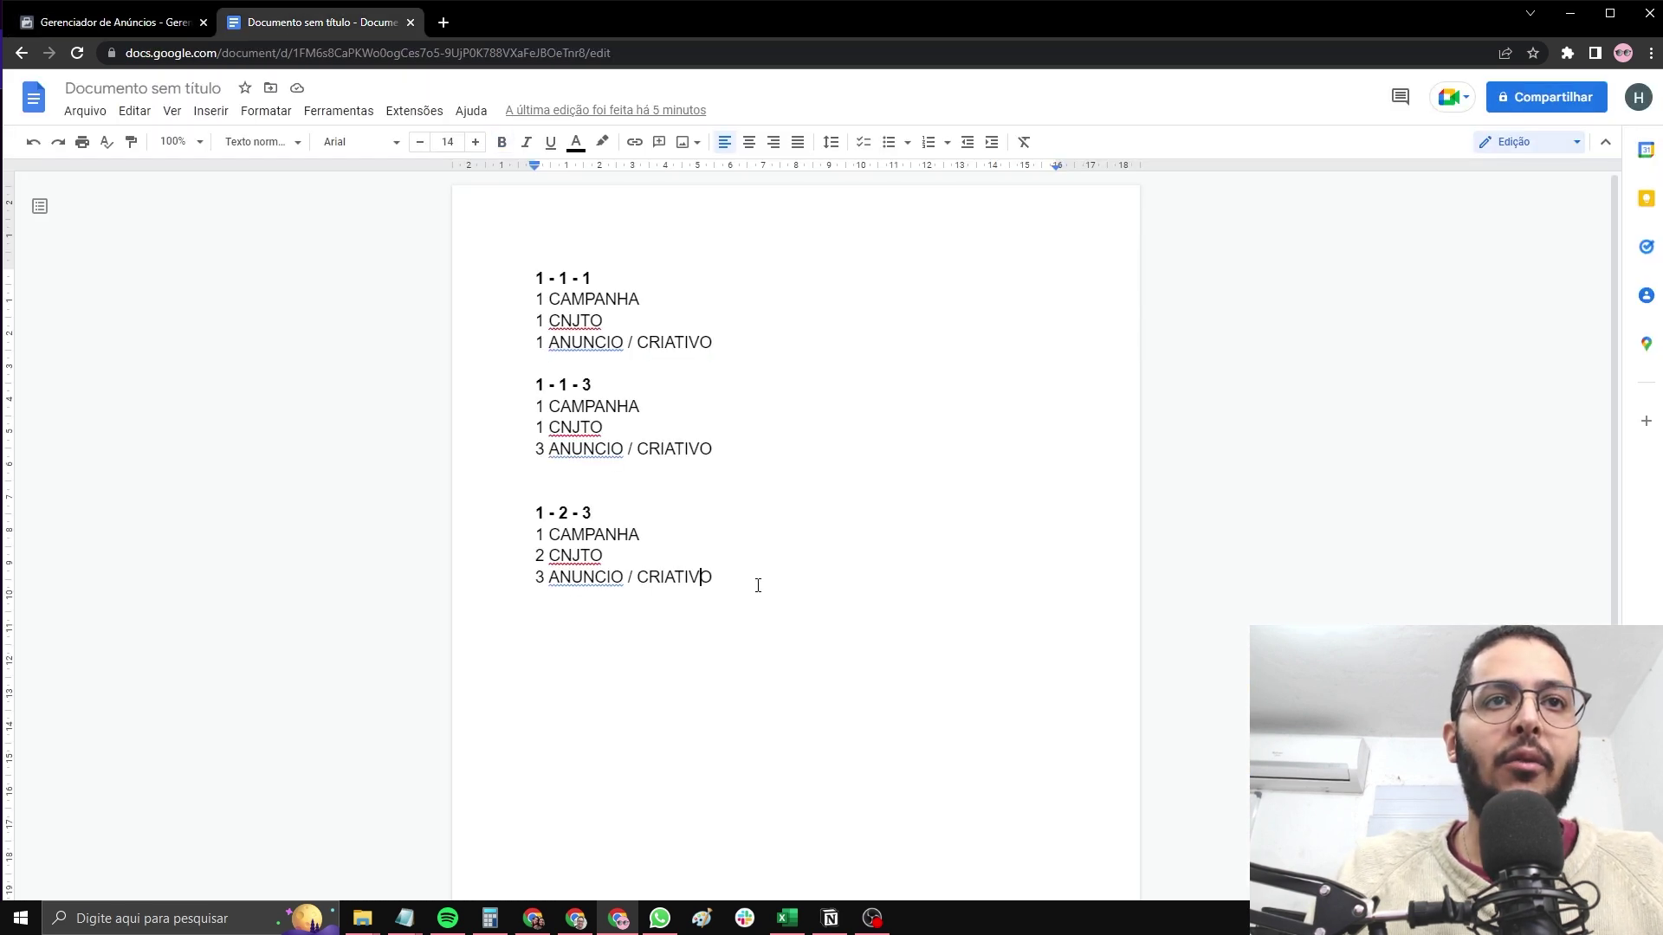
pyautogui.hotkey('ctrl', 'shift', 'Up')
pyautogui.hotkey('ctrl', 'shift', 'Up')
pyautogui.hotkey('ctrl', 'shift', 'Up')
pyautogui.hotkey('ctrl', 'shift', 'Up')
pyautogui.hotkey('ctrl', 'c')
pyautogui.click(876, 605)
pyautogui.press('Return')
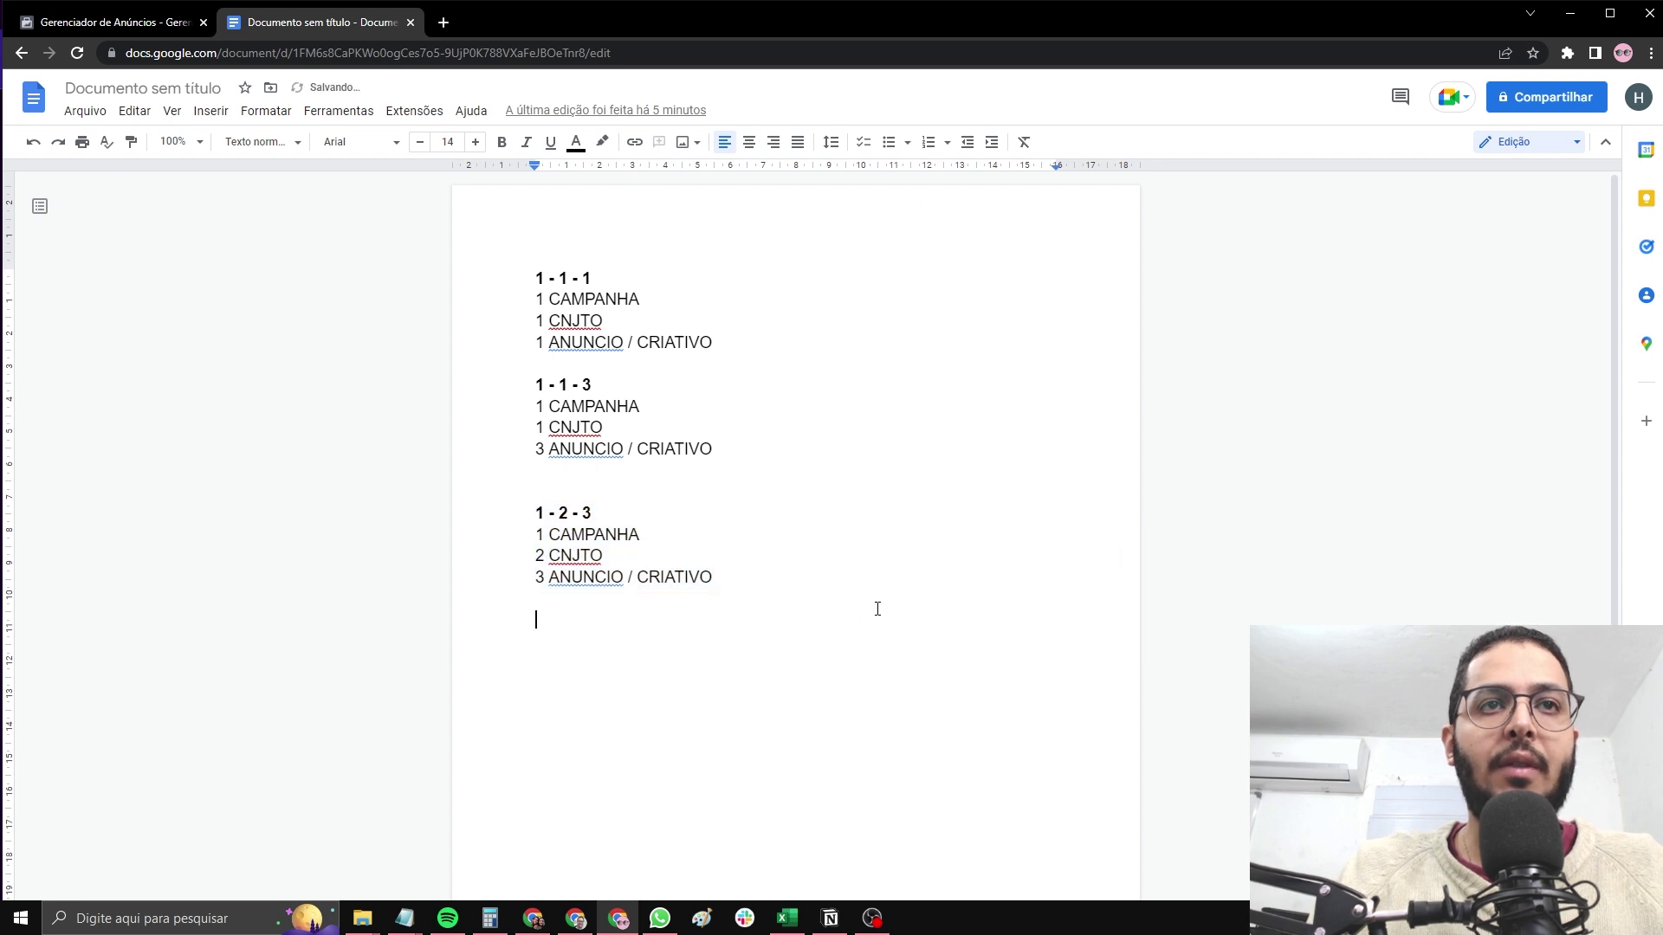
pyautogui.hotkey('ctrl', 'v')
# Change the pasted heading to "1 - 3 - 3" and its CNJTO count to 3
pyautogui.click(568, 622)
pyautogui.press('BackSpace')
pyautogui.write('3')
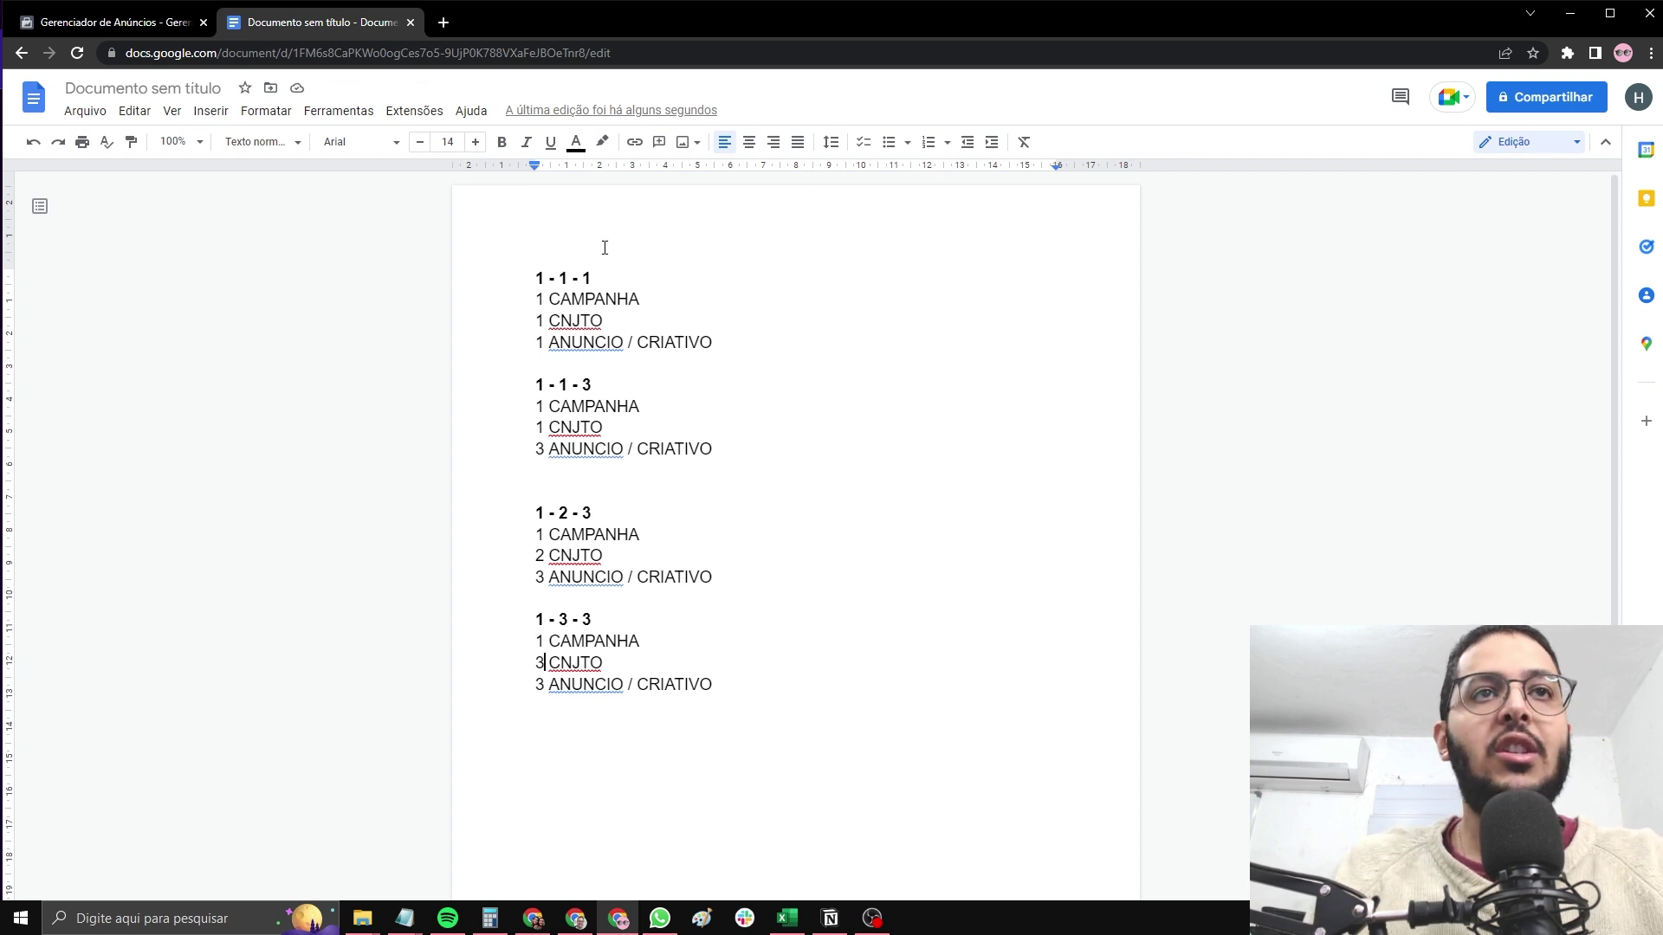
# Return to Ads Manager, clear the ad set selection and review the ad sets and budgets of CAMPANHA 01 - ABO
pyautogui.click(149, 24)
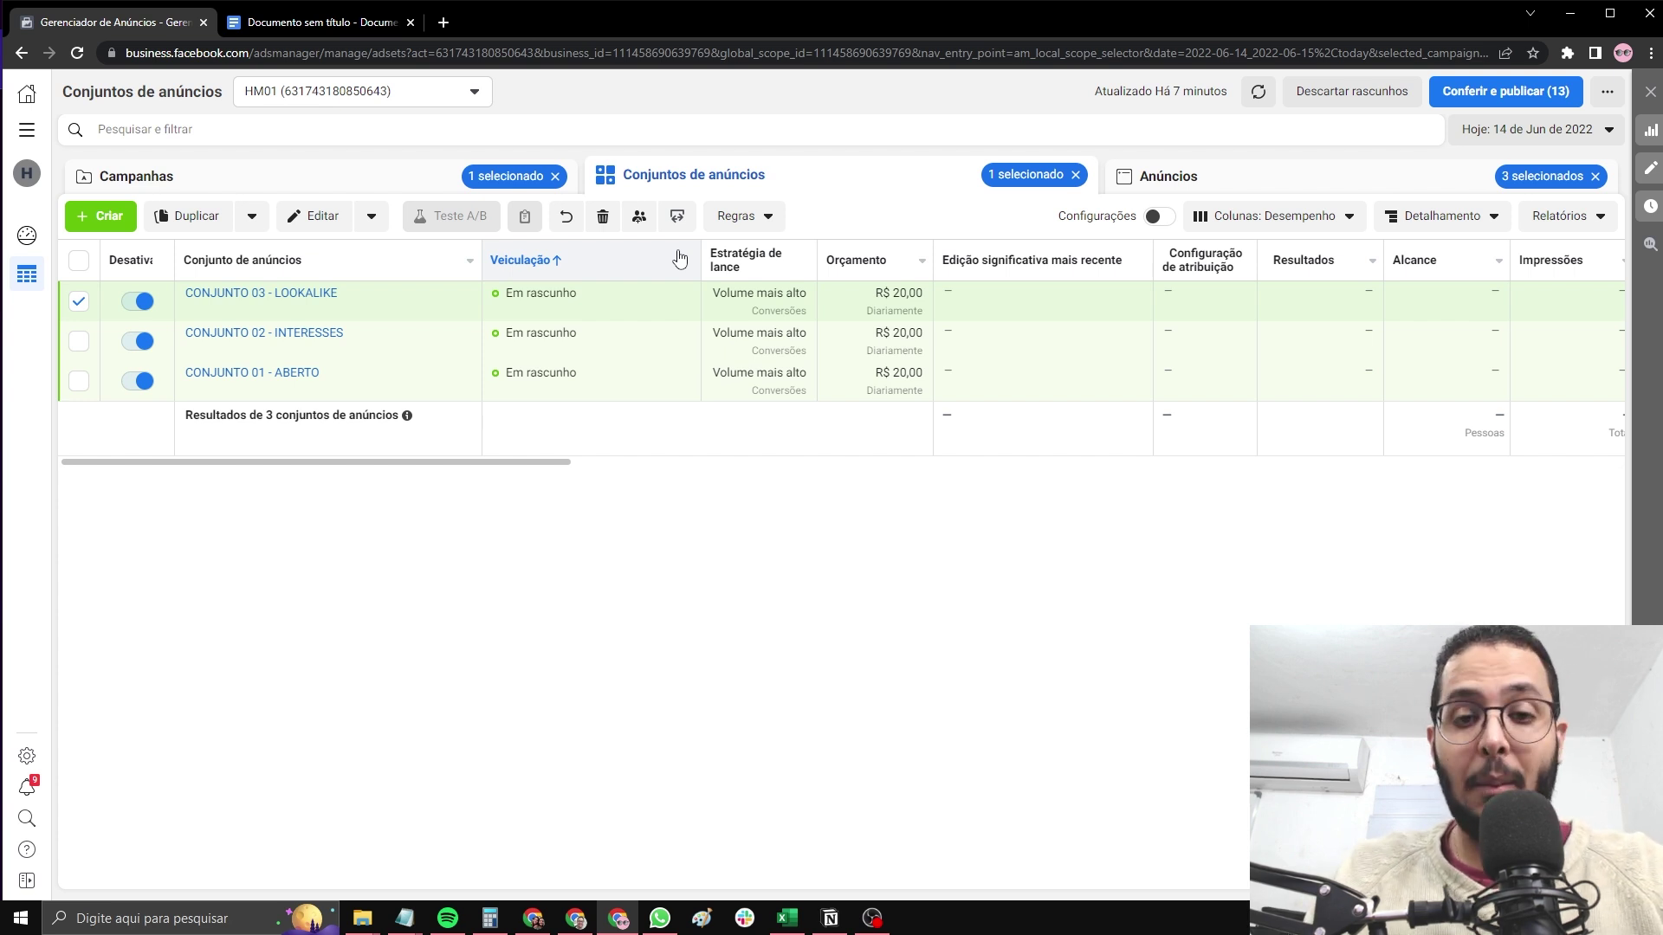
pyautogui.click(79, 300)
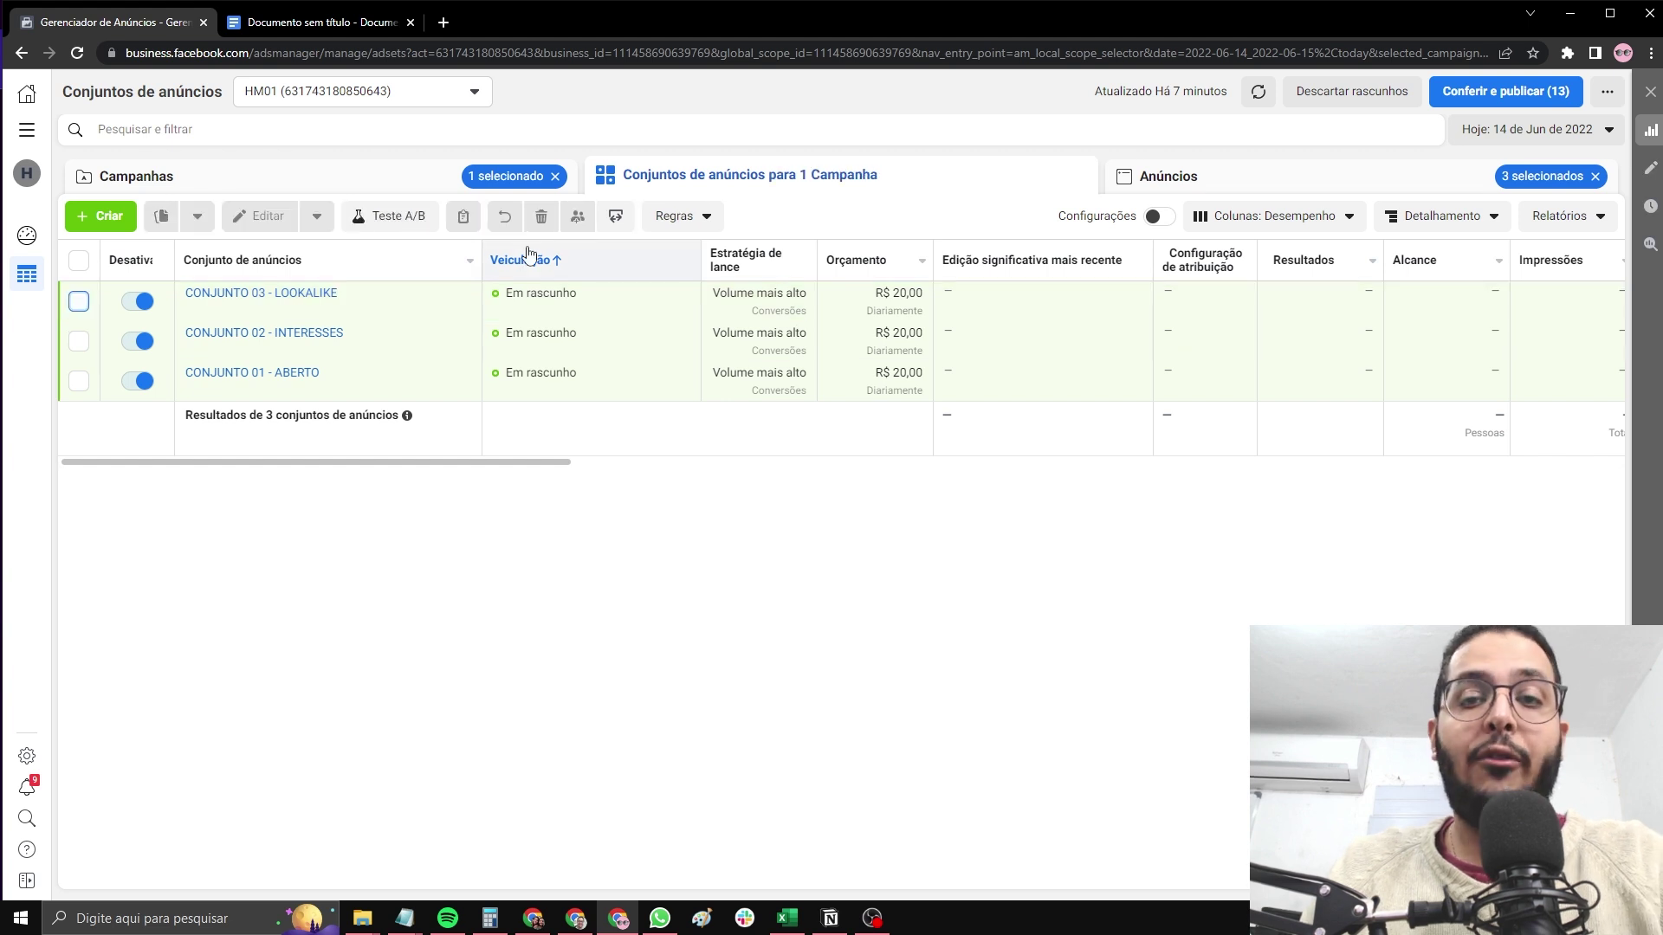
pyautogui.click(379, 176)
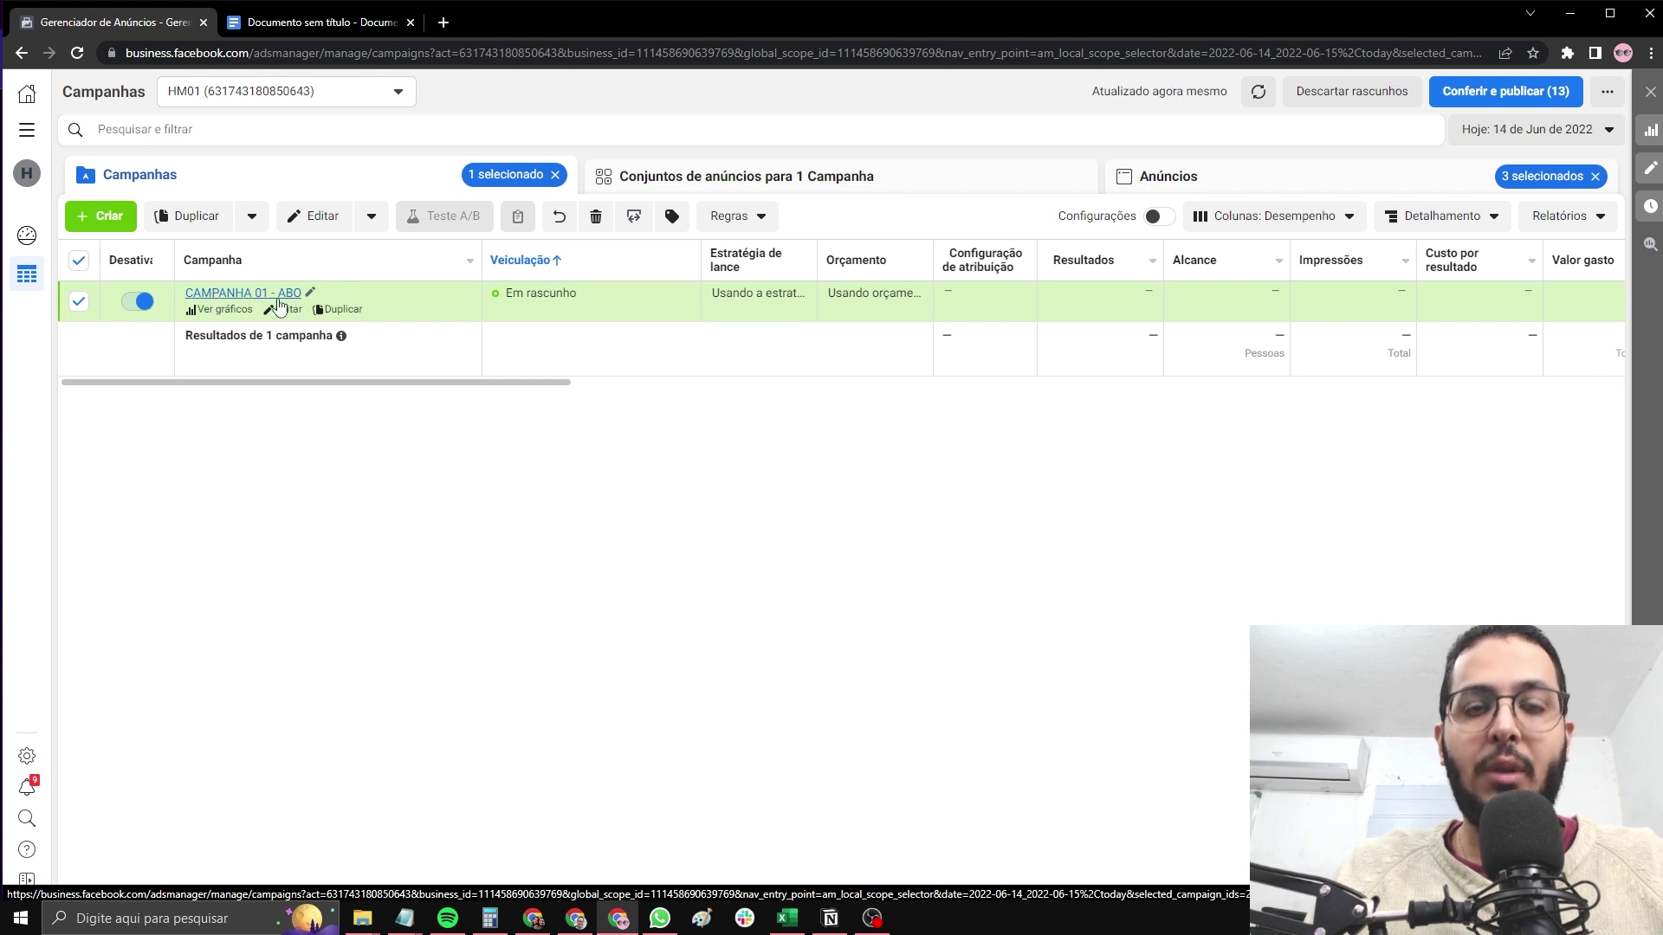
pyautogui.click(262, 294)
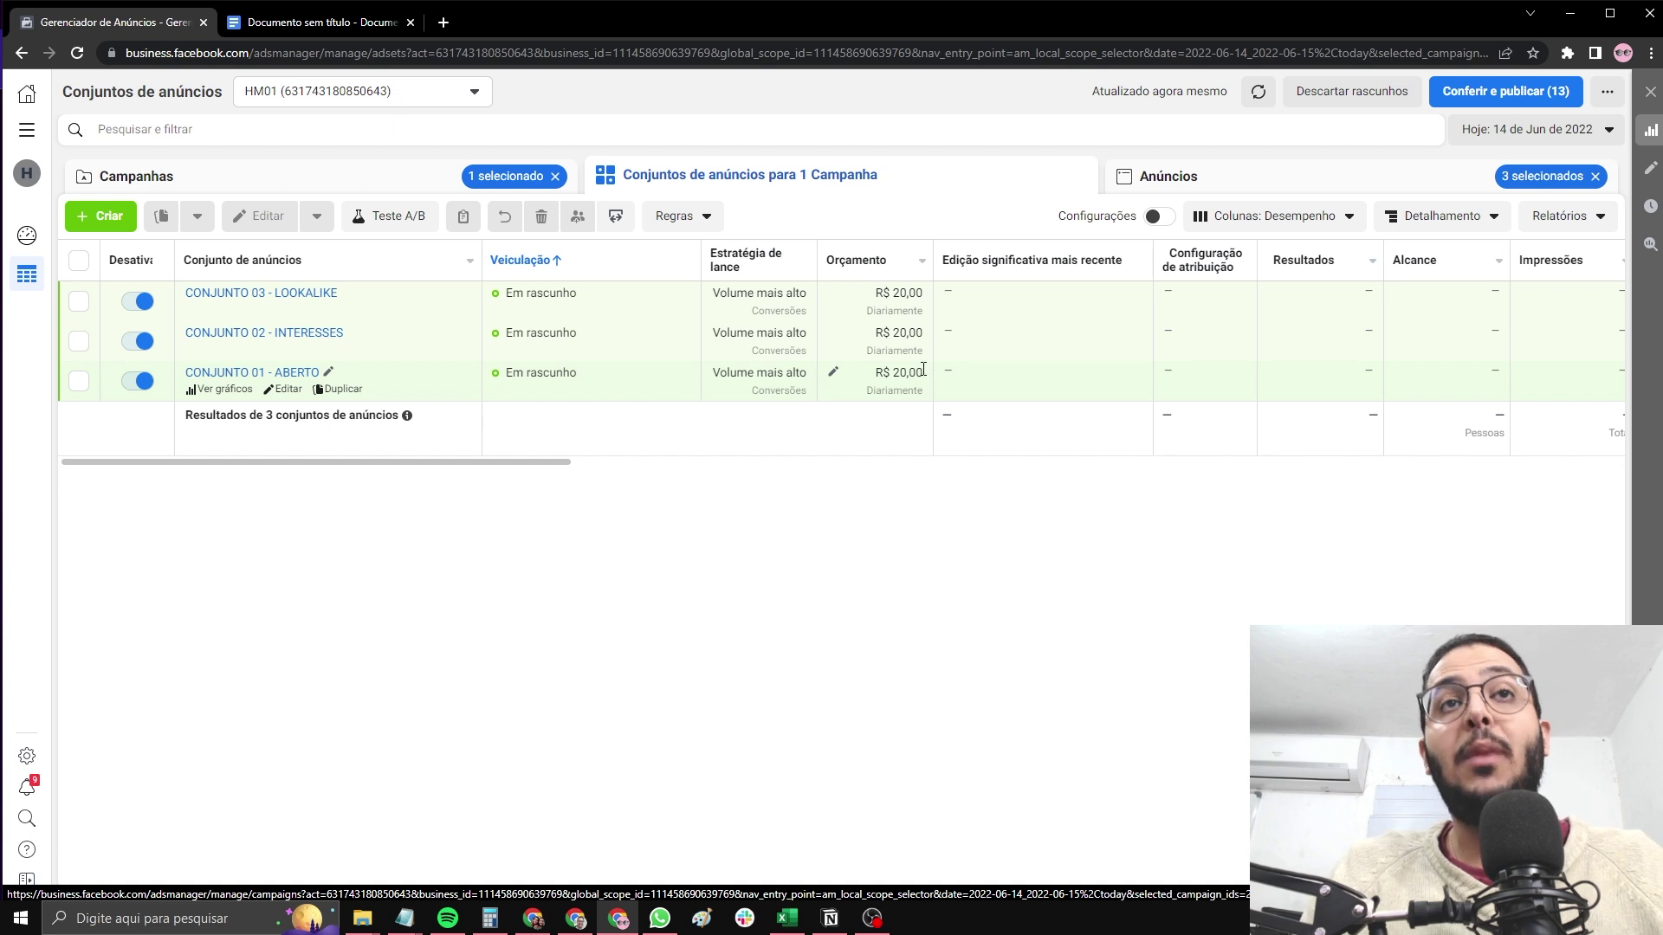
# Duplicate CAMPANHA 01 - ABO and rename the copy CAMPANHA 02 - CBO
pyautogui.click(279, 177)
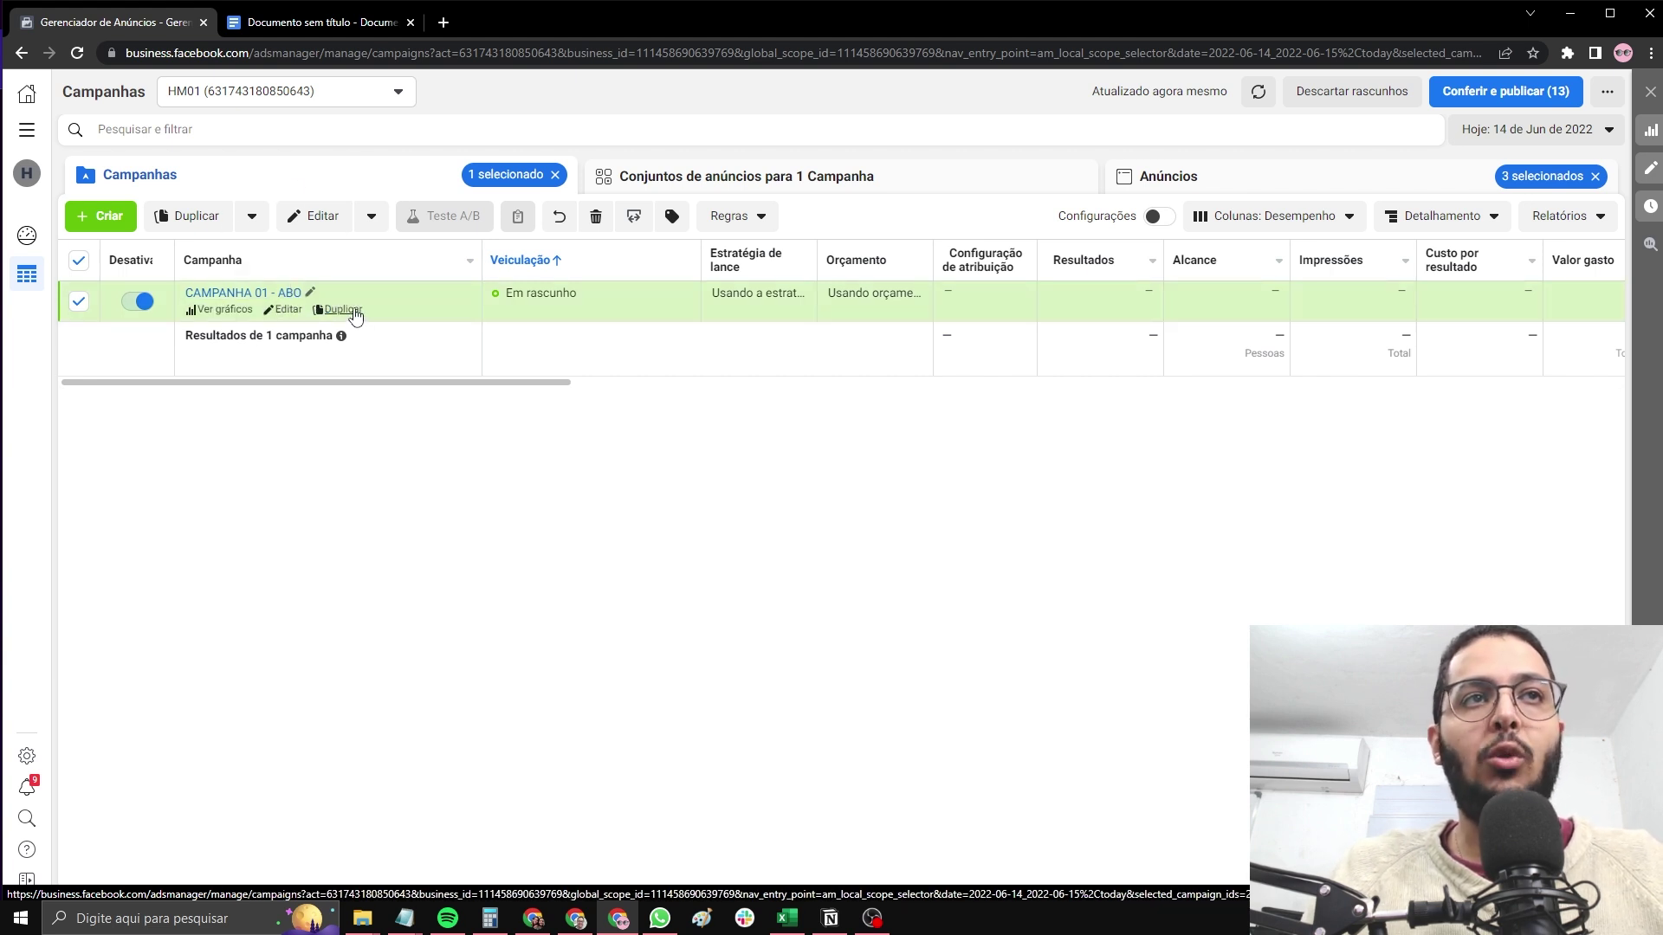
pyautogui.click(355, 313)
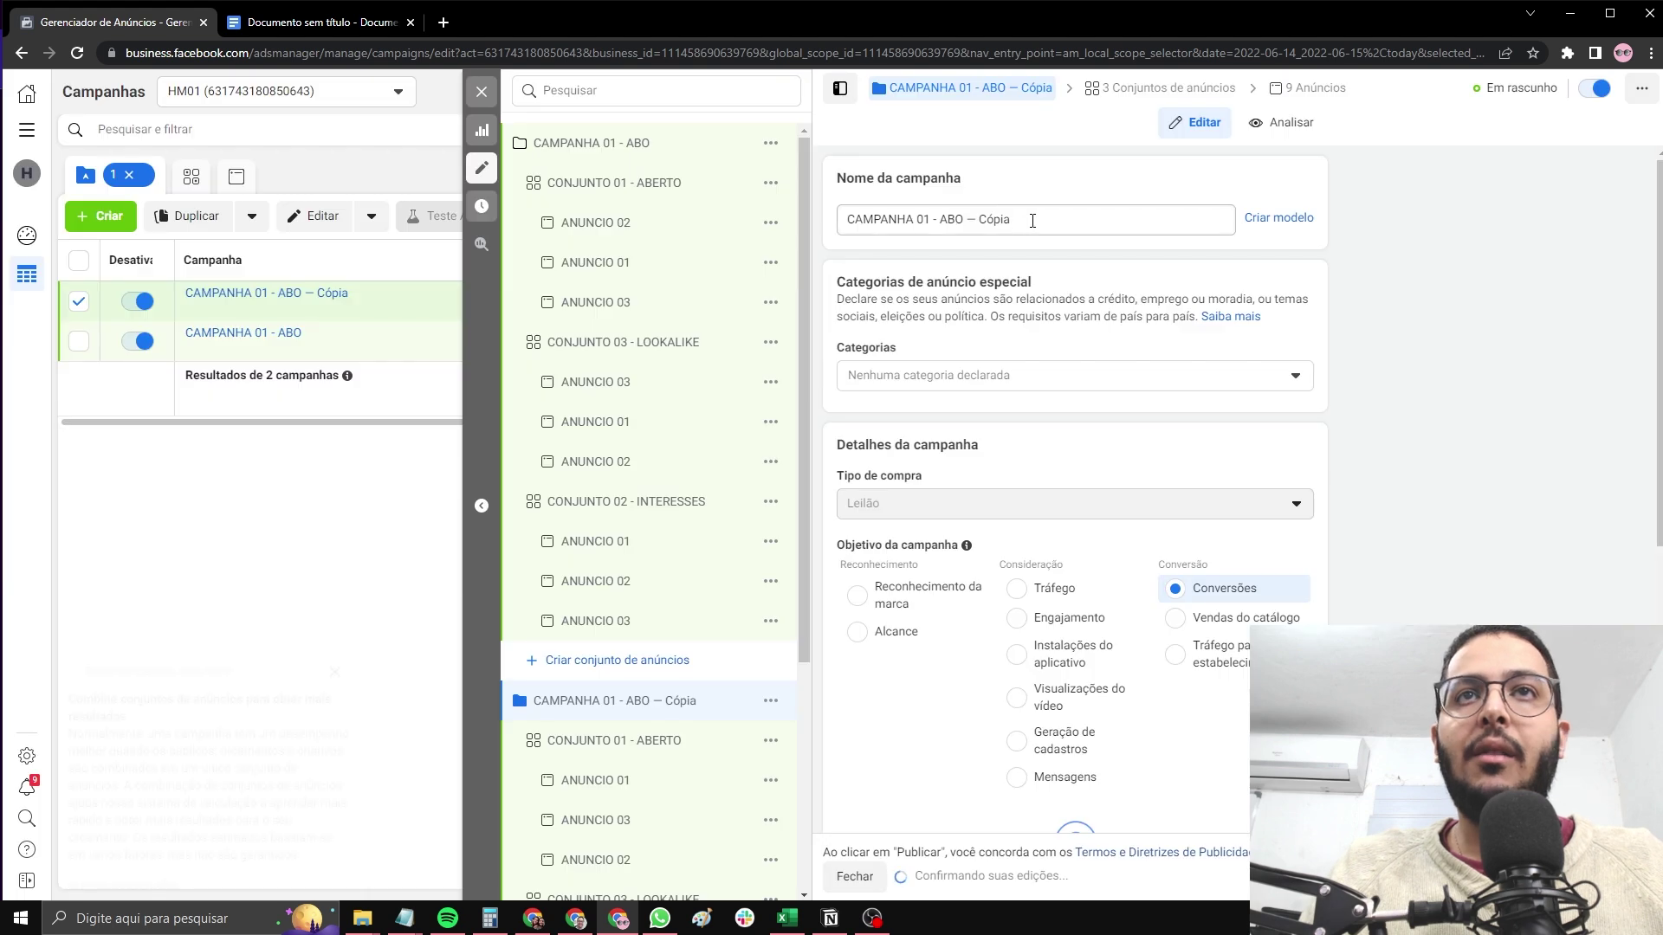
pyautogui.moveTo(1032, 220); pyautogui.dragTo(920, 220)
pyautogui.write('02 - CBO')
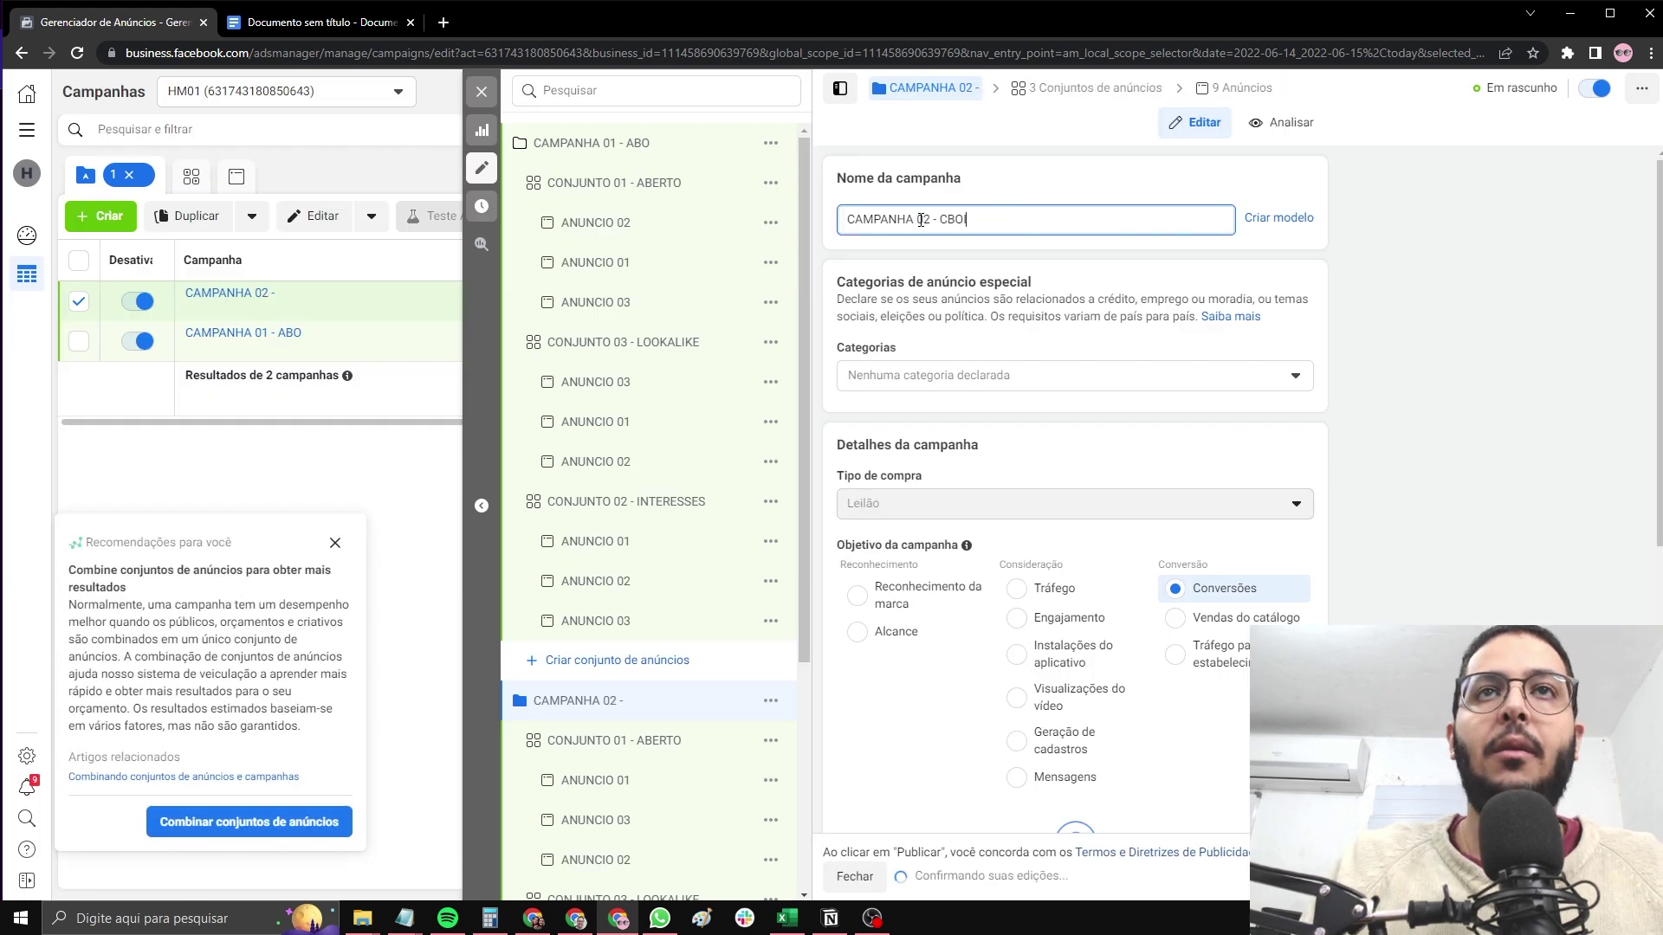
# Turn on campaign budget optimization for CAMPANHA 02 - CBO
pyautogui.scroll(-5, 921, 220)
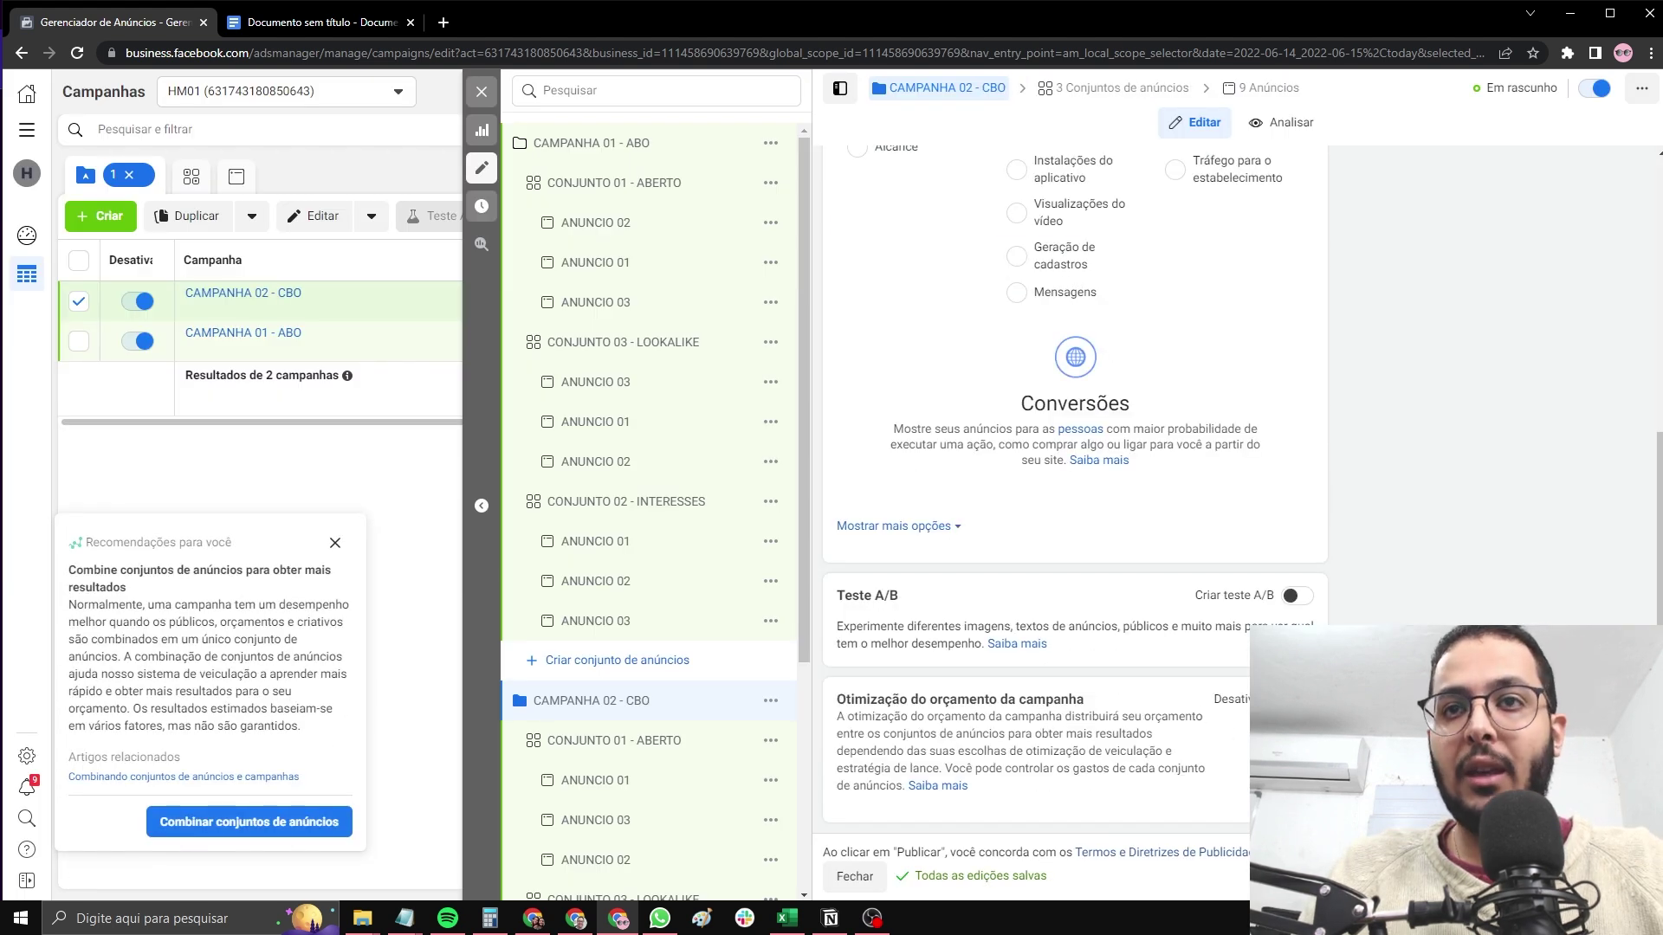
pyautogui.click(1296, 699)
pyautogui.scroll(-4, 911, 514)
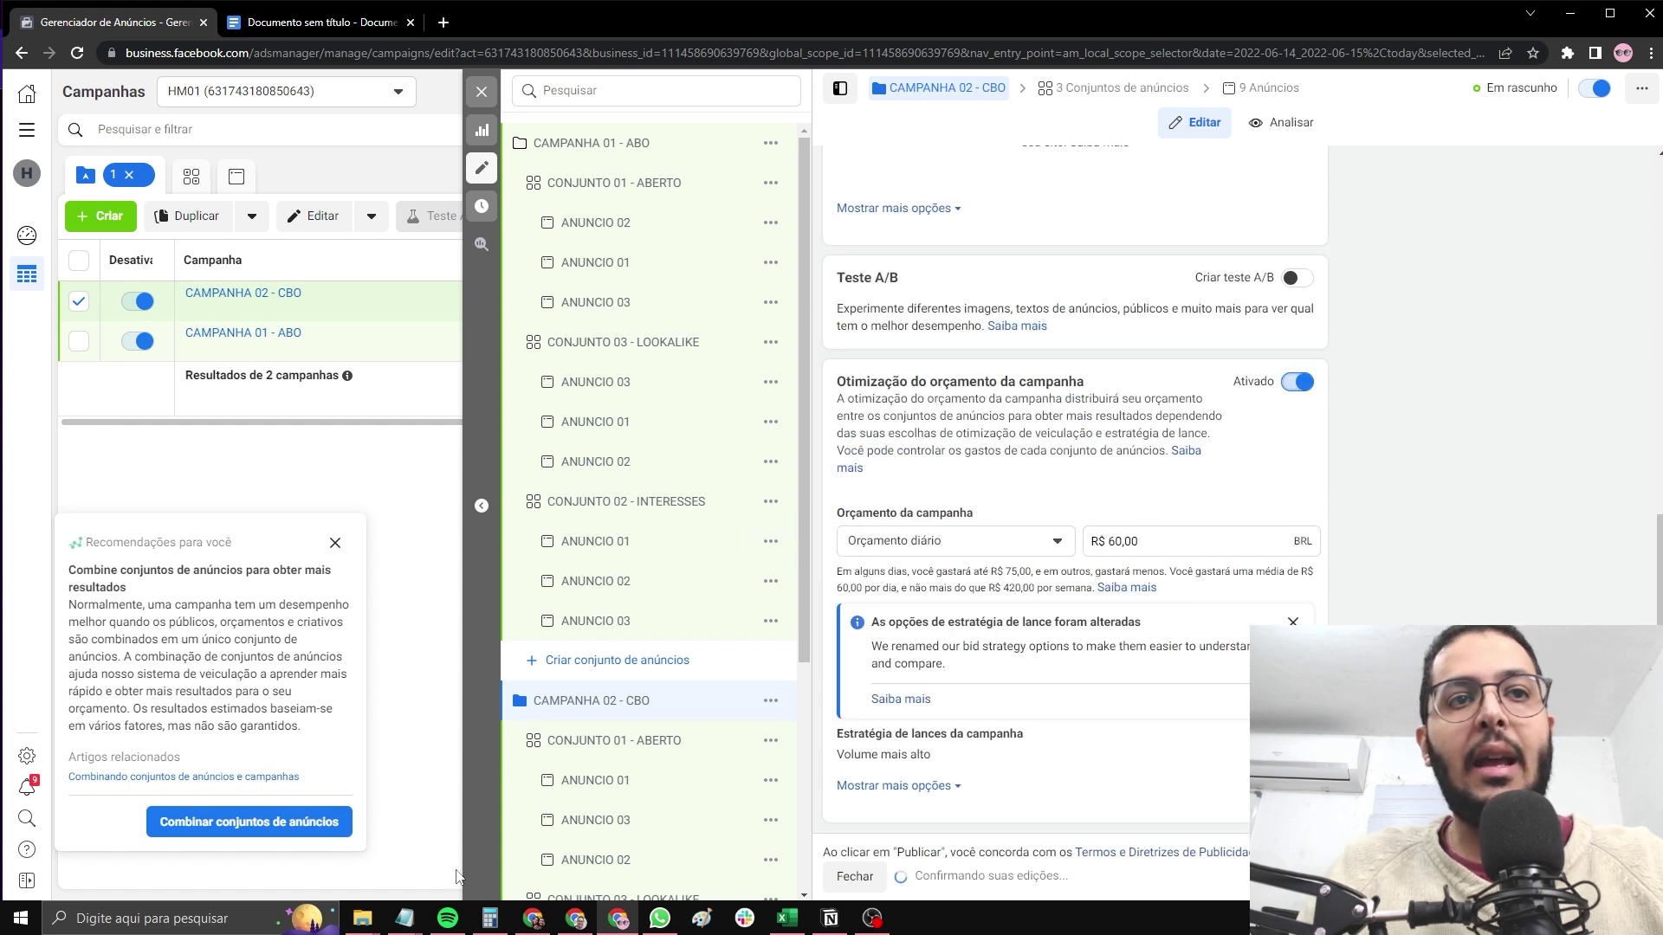
# Switch to the calculator, multiply 20 by 3 to check the campaign's daily budget and return to Ads Manager
pyautogui.click(489, 918)
pyautogui.click(945, 452)
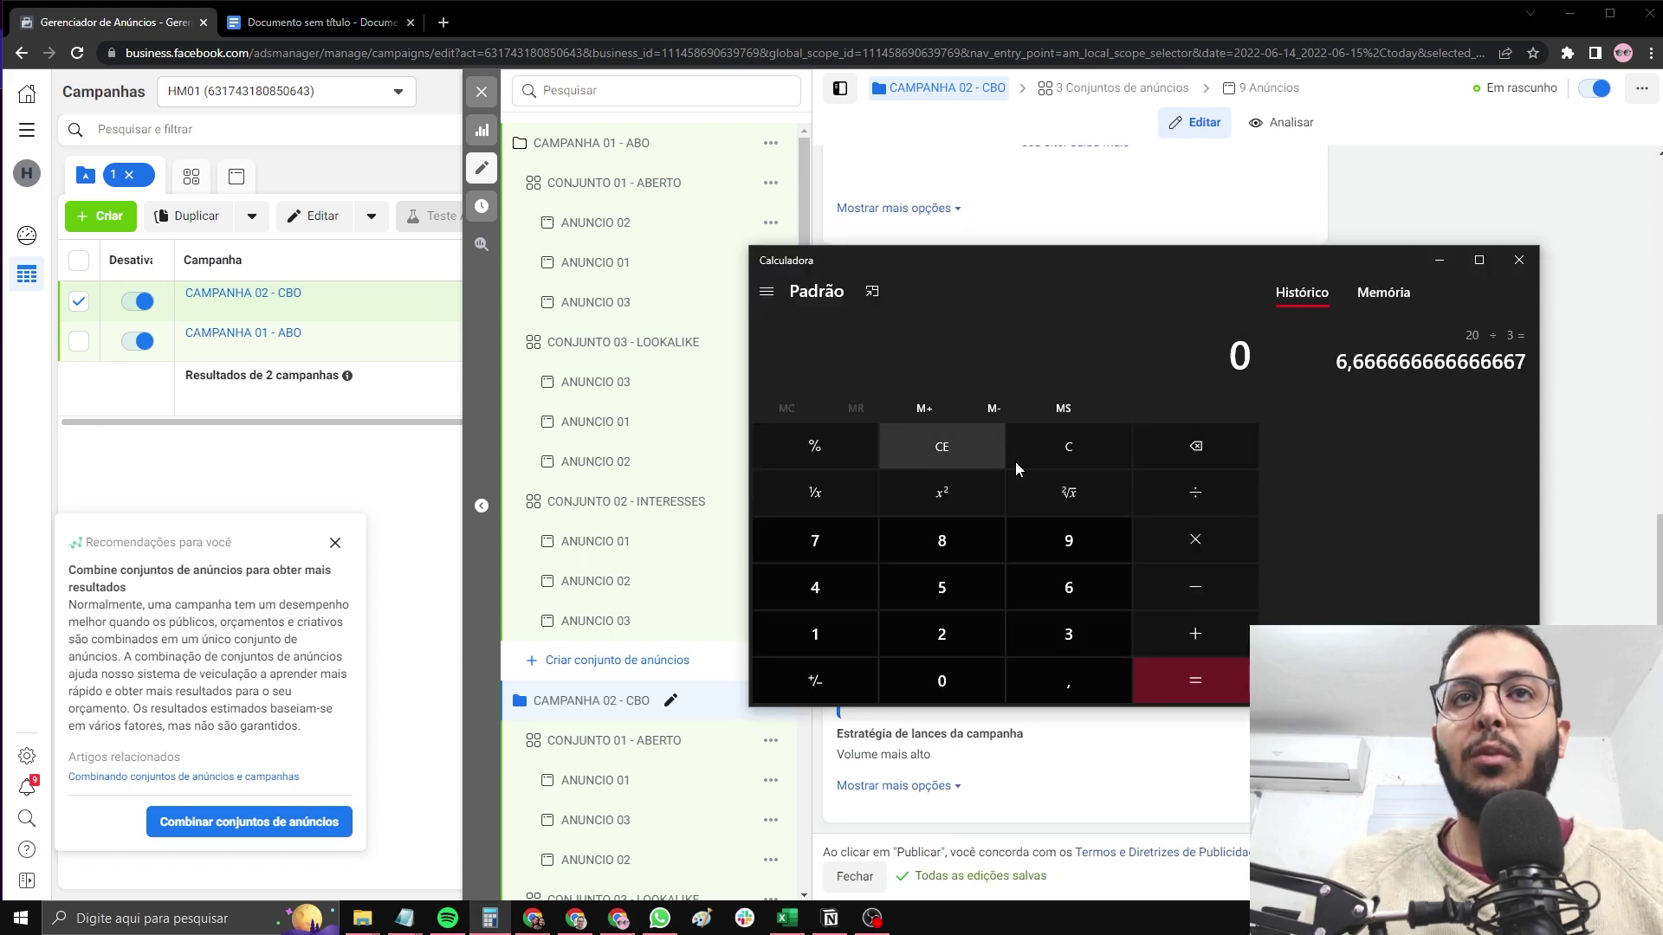
pyautogui.write('20*3')
pyautogui.press('Return')
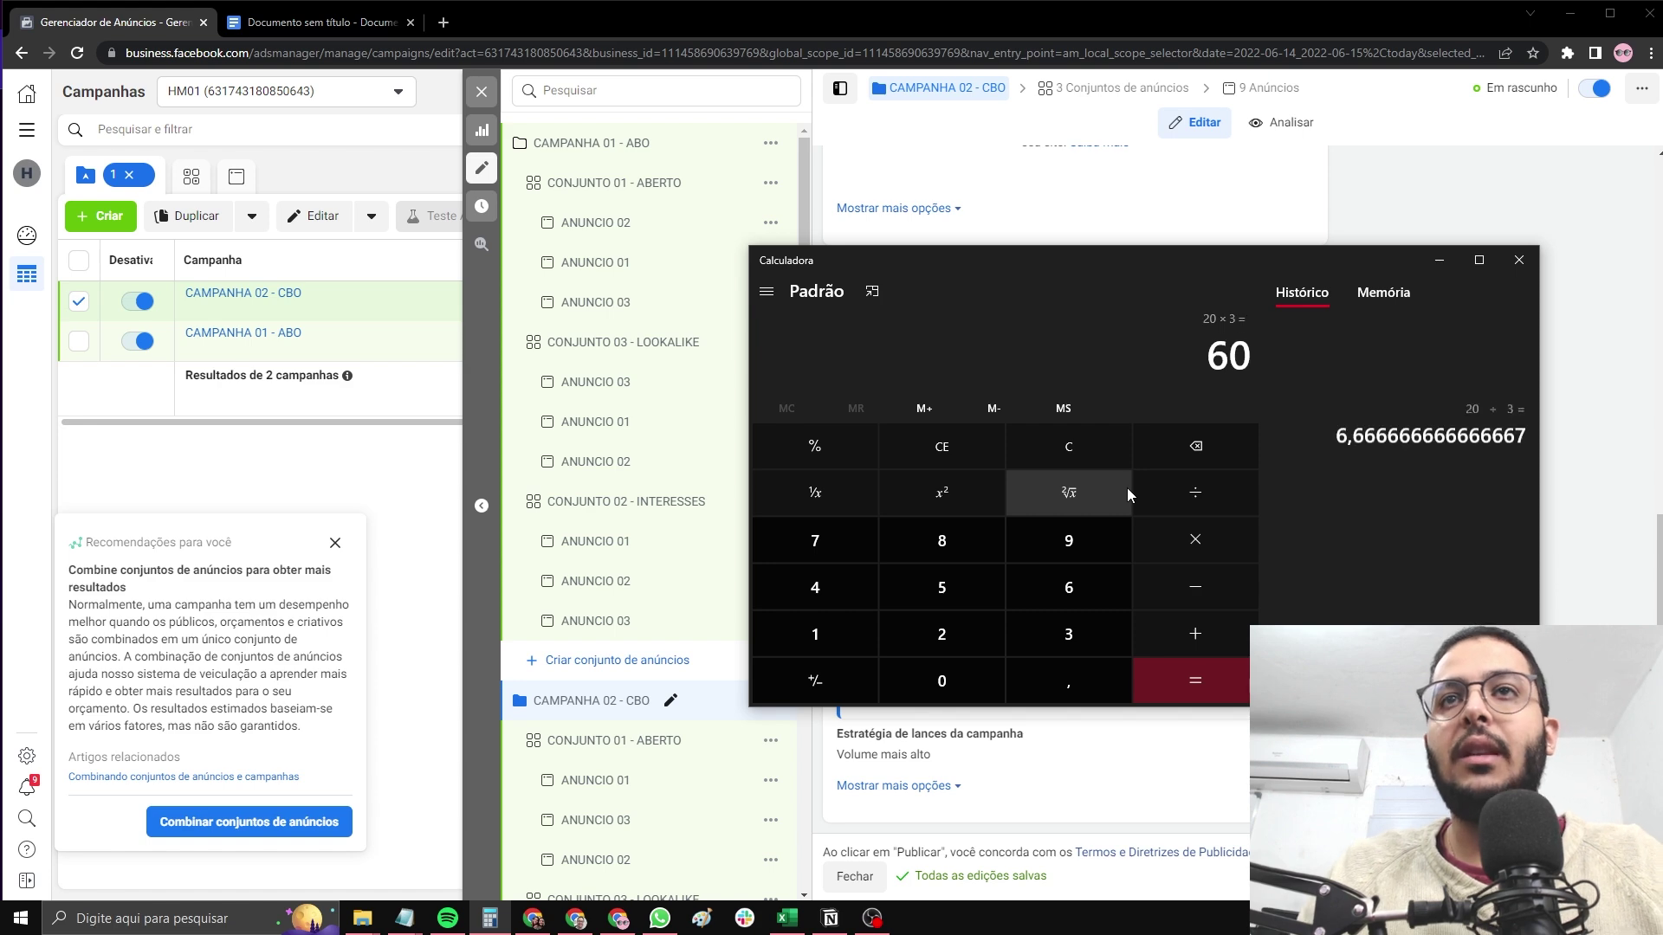
pyautogui.hotkey('alt', 'Tab')
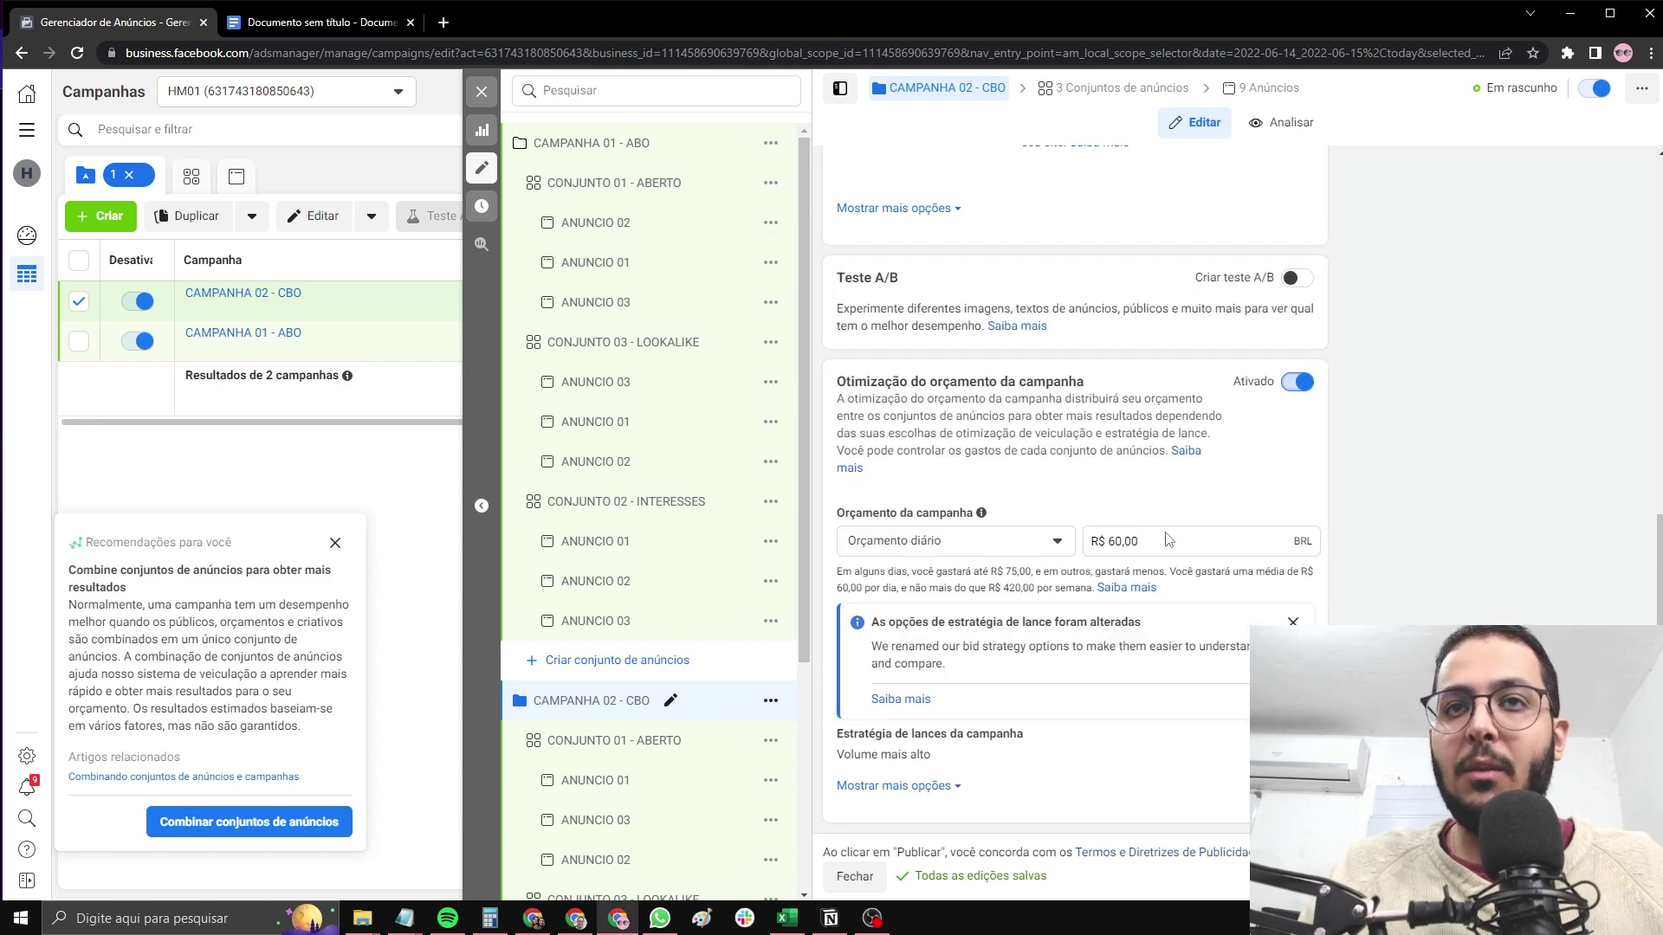
# Close the campaign editor, review the ad set budgets of CAMPANHA 02 - CBO and return to the campaign list
pyautogui.click(482, 91)
pyautogui.click(193, 293)
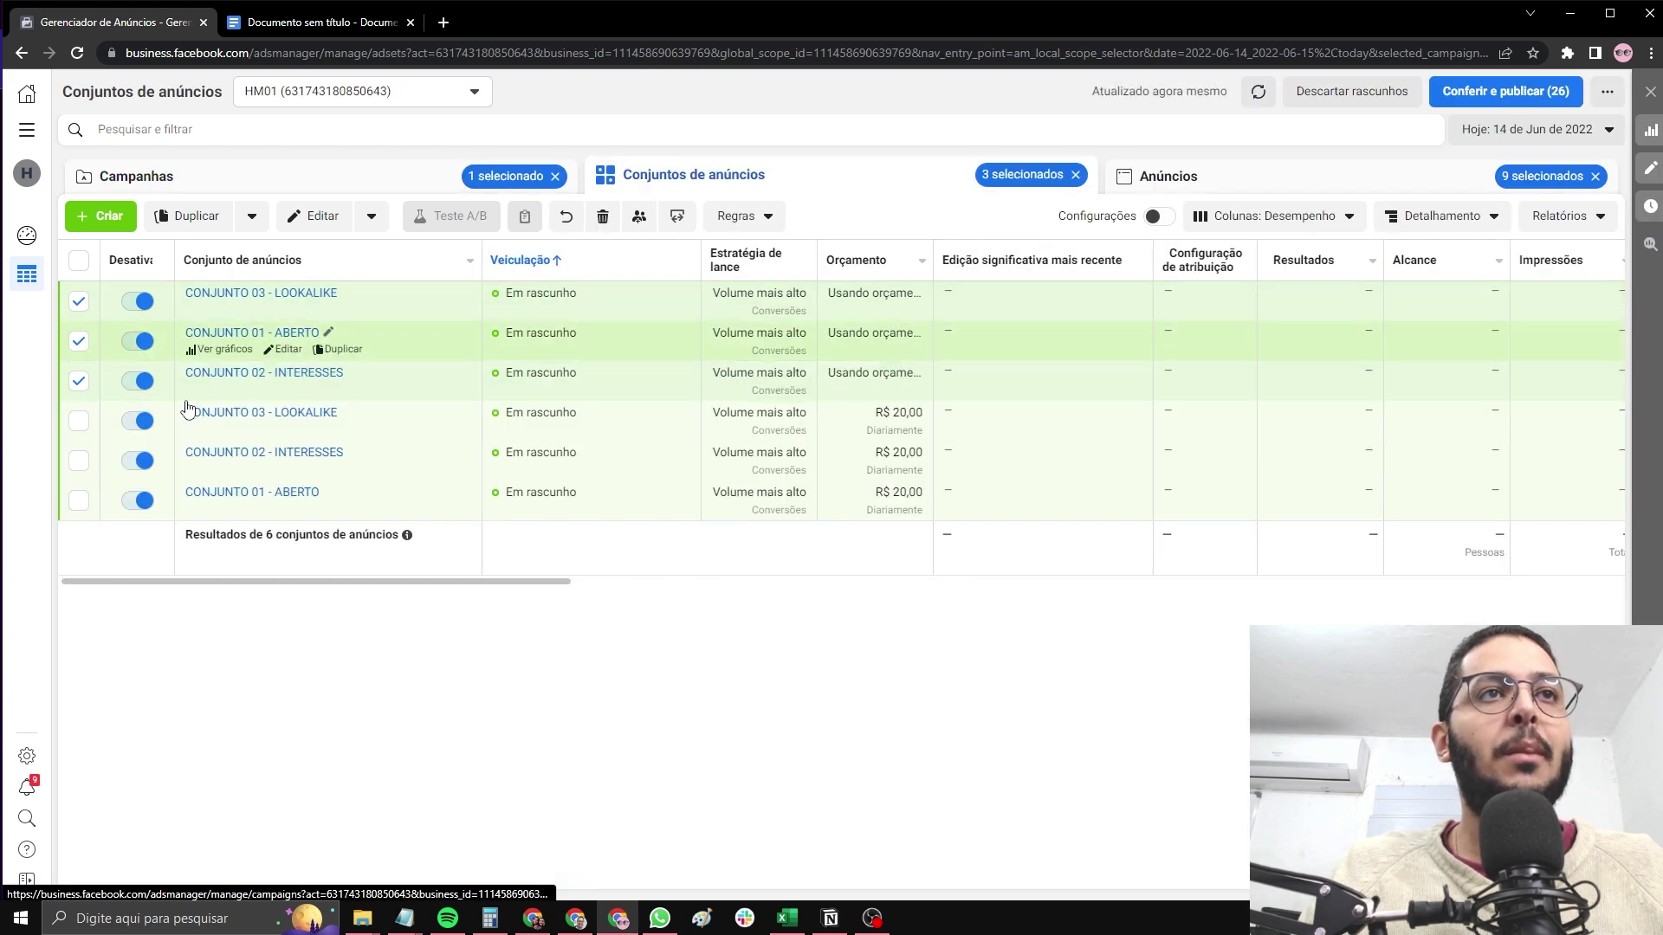
pyautogui.click(372, 178)
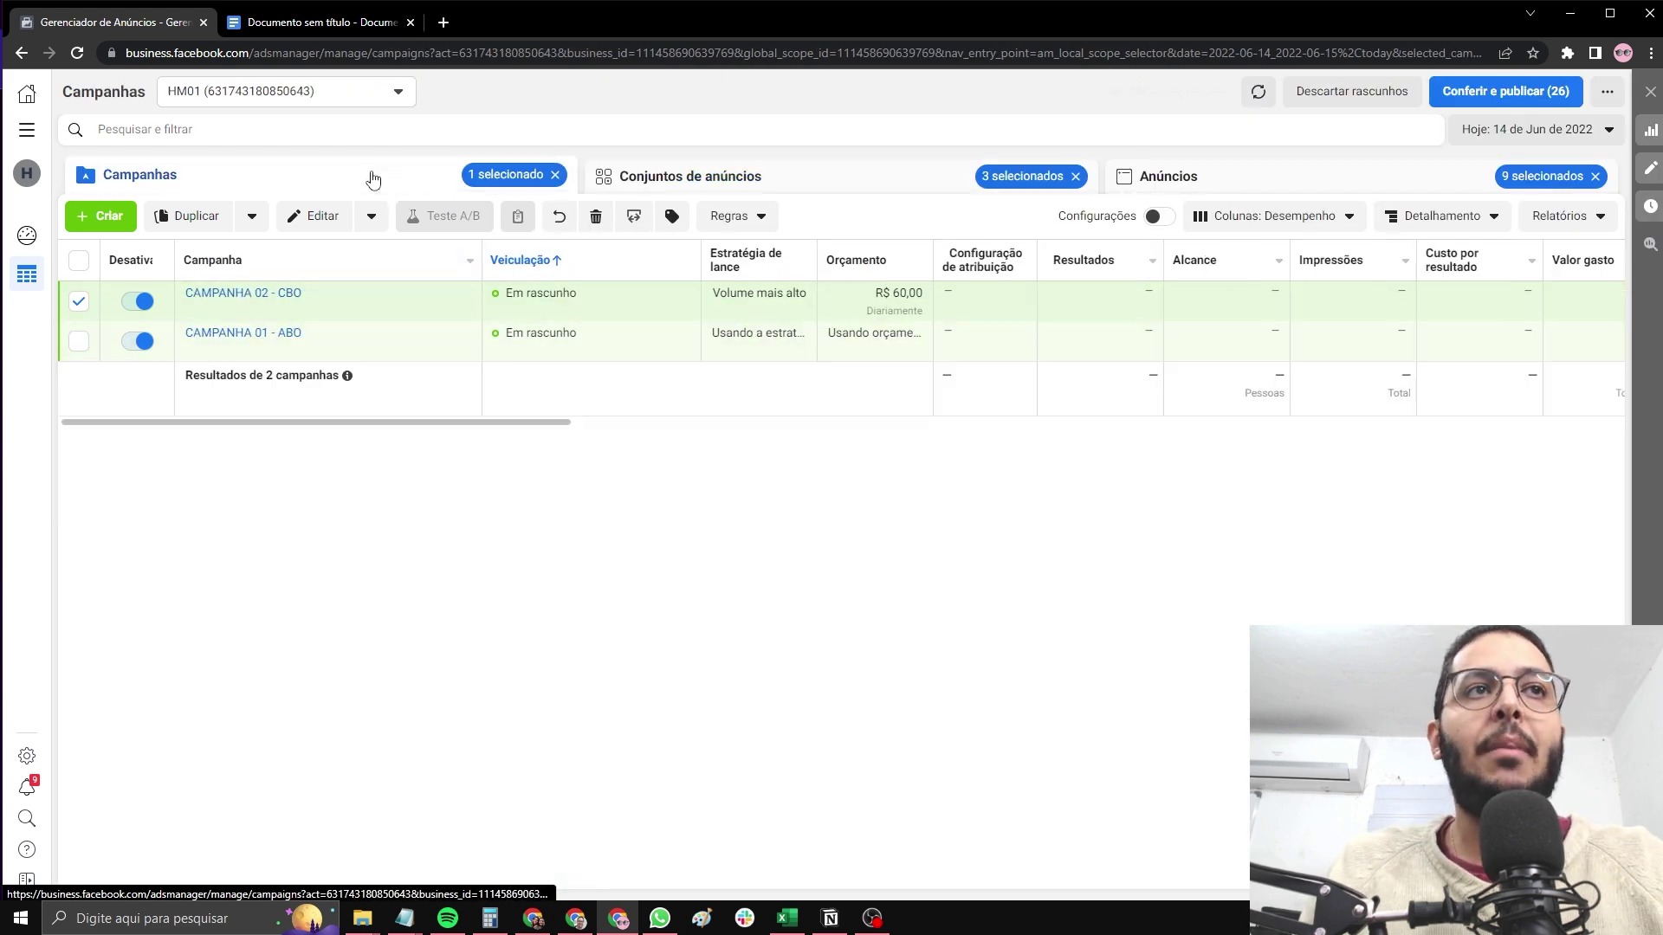
# Open the ad sets of CAMPANHA 02 - CBO and filter the view by the three selected ad sets
pyautogui.click(270, 299)
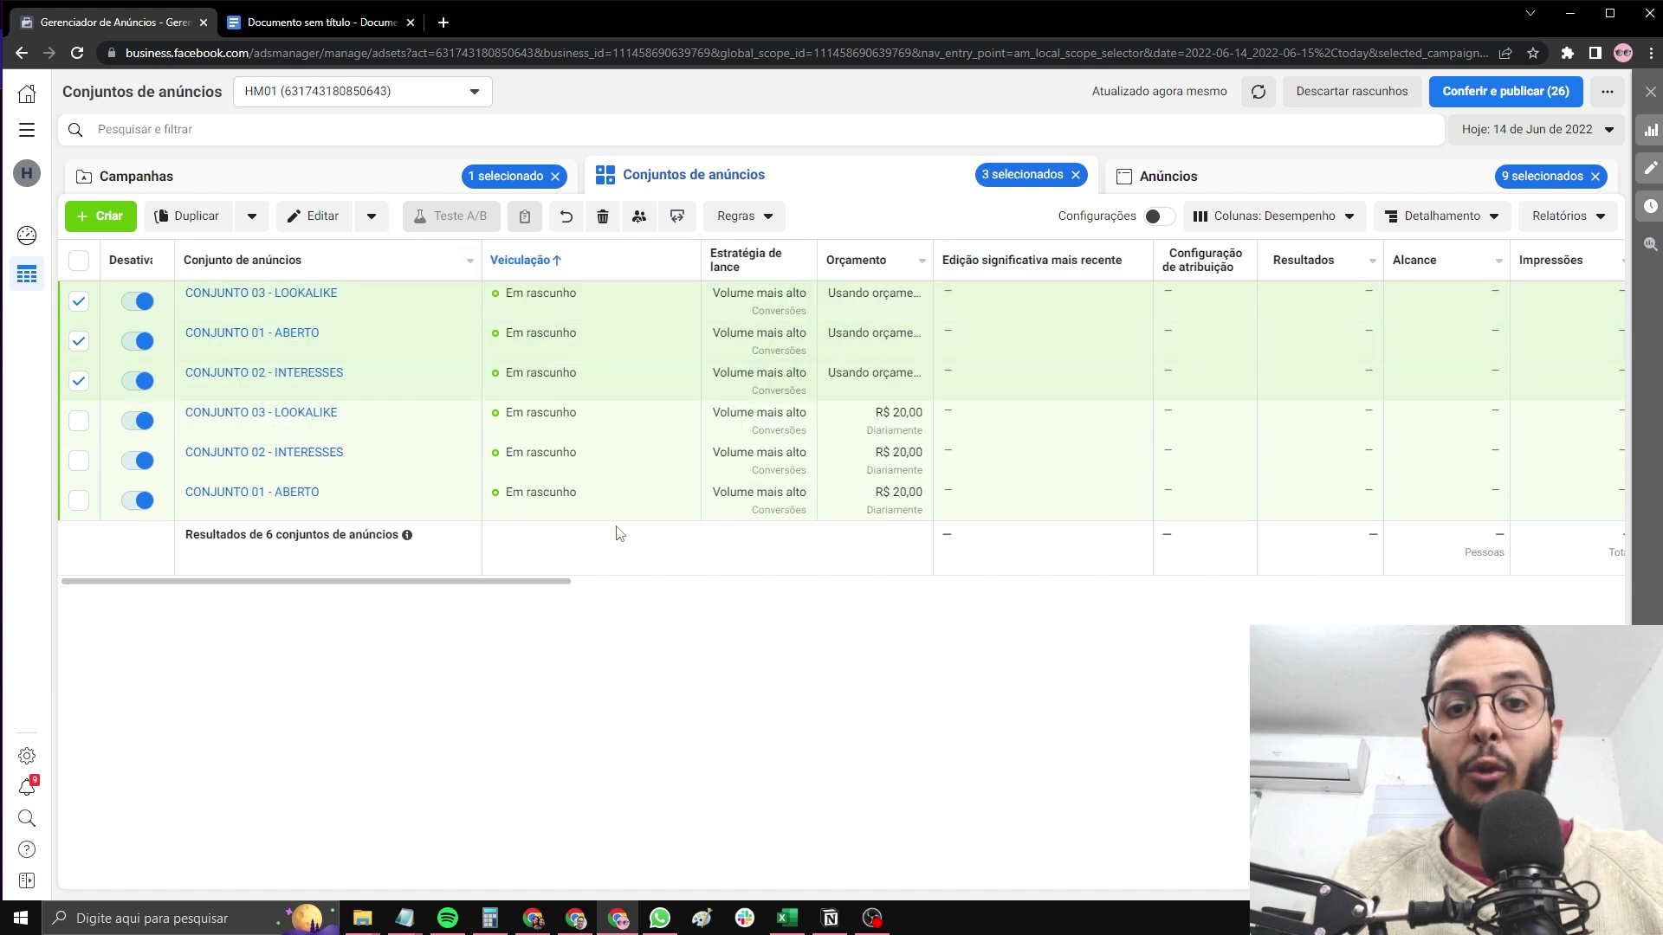
pyautogui.click(145, 131)
pyautogui.scroll(-5, 182, 298)
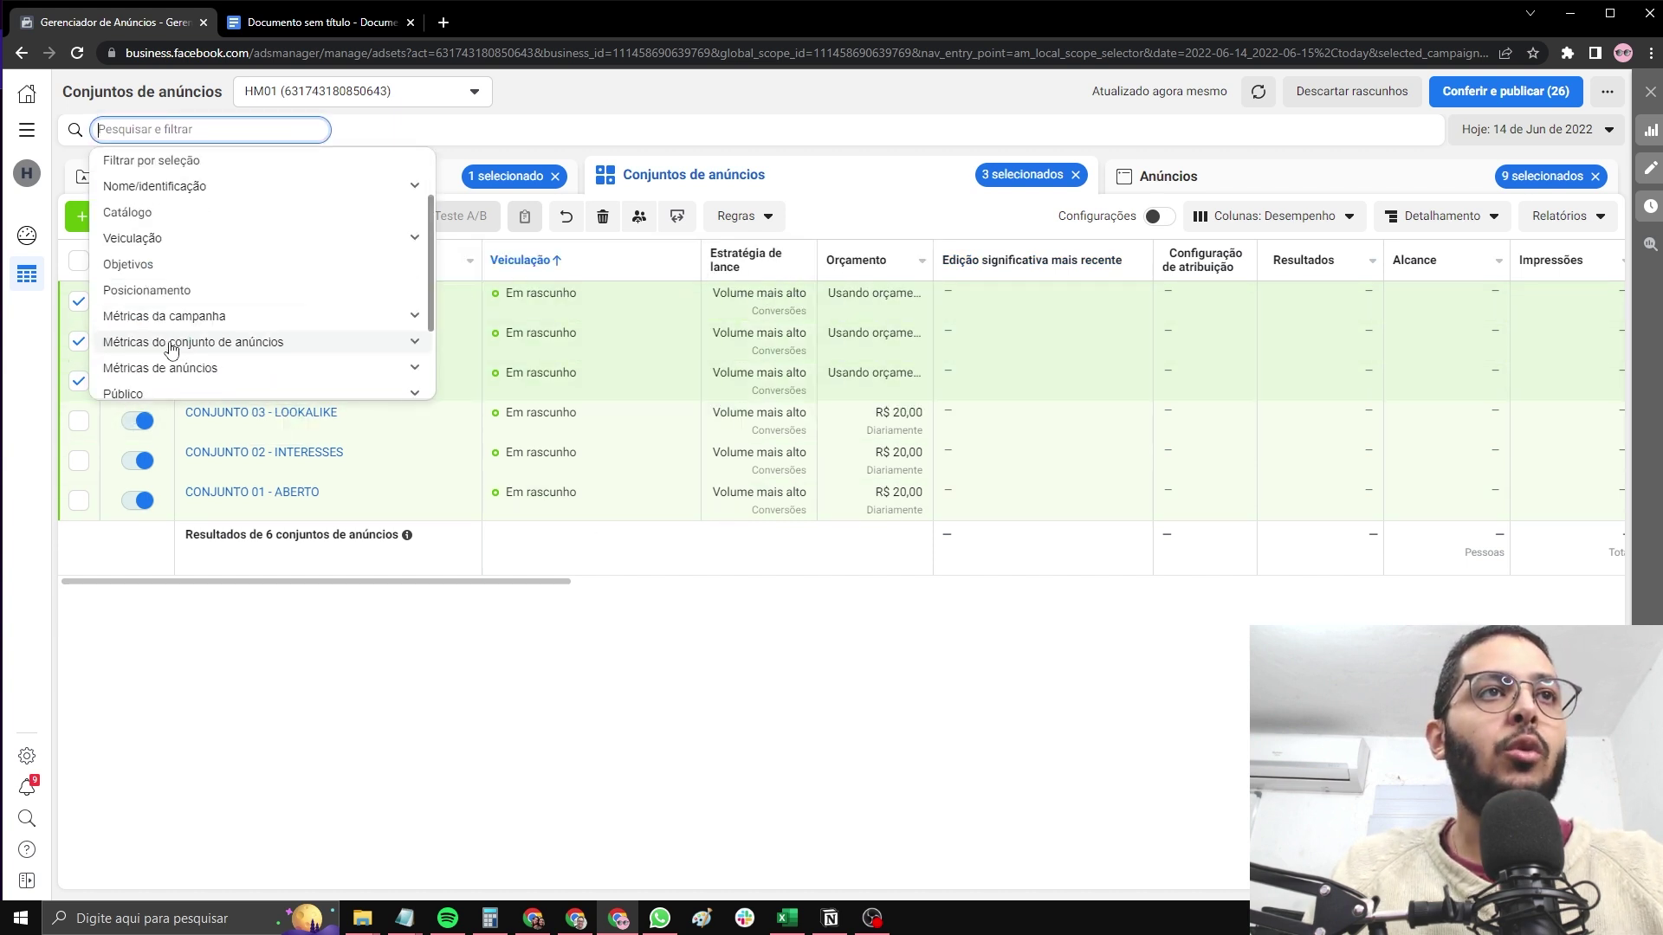
pyautogui.scroll(5, 191, 330)
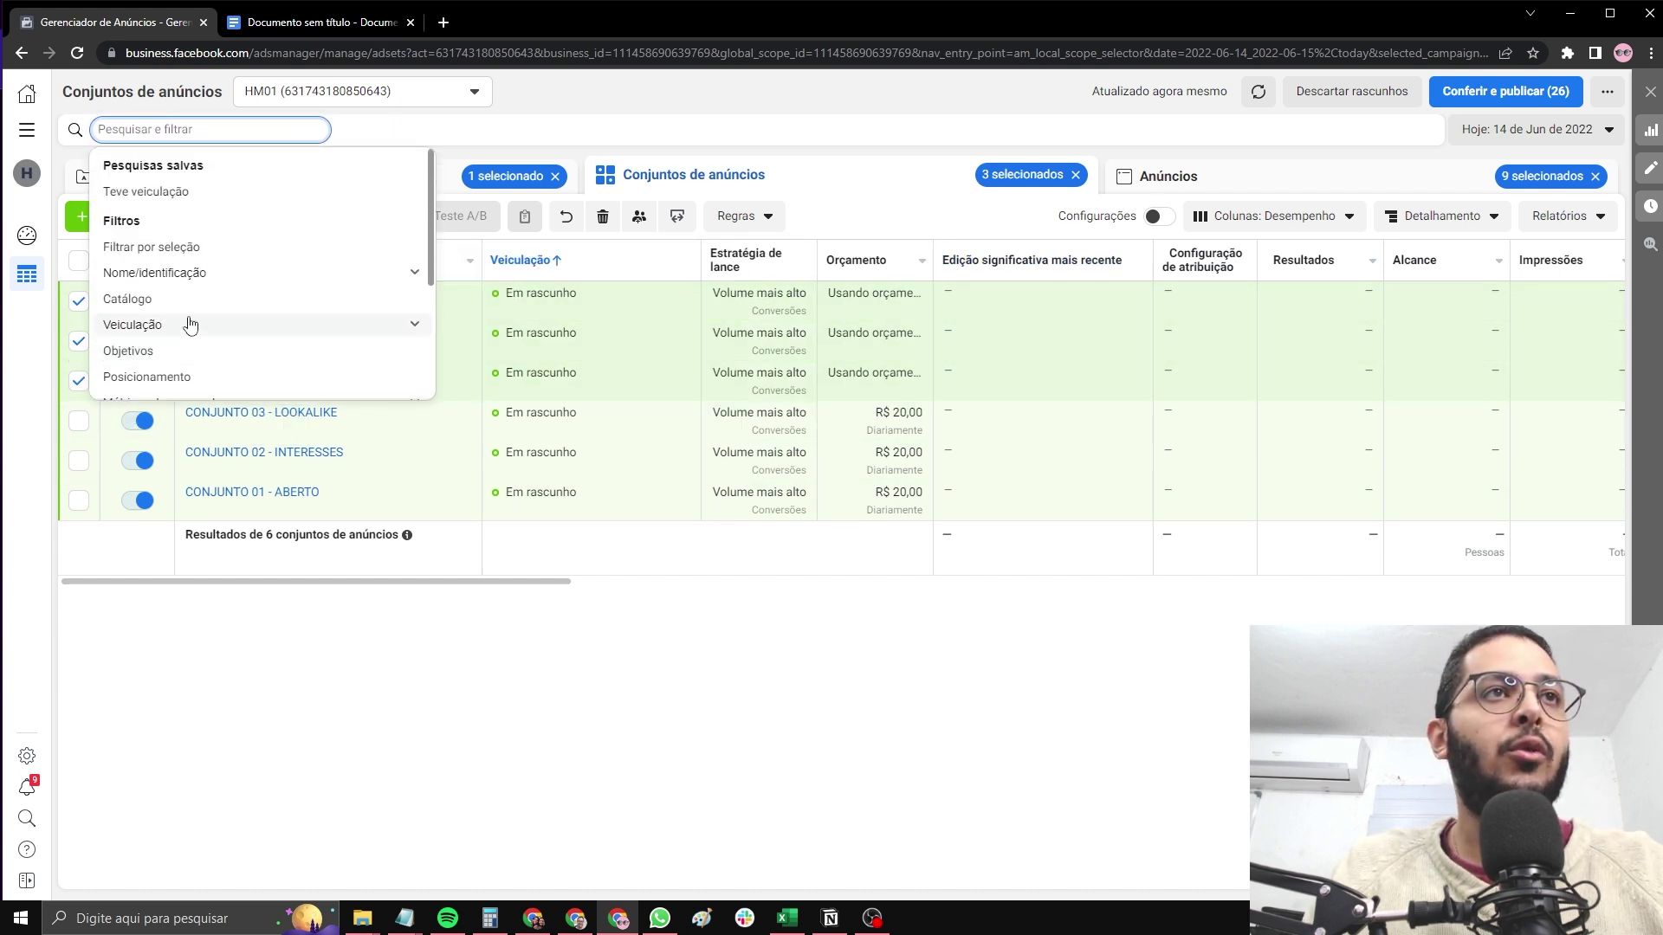
pyautogui.click(174, 248)
pyautogui.click(243, 293)
# Review the filtered ads and ad sets of CAMPANHA 02 - CBO and return to the campaign list
pyautogui.click(1190, 181)
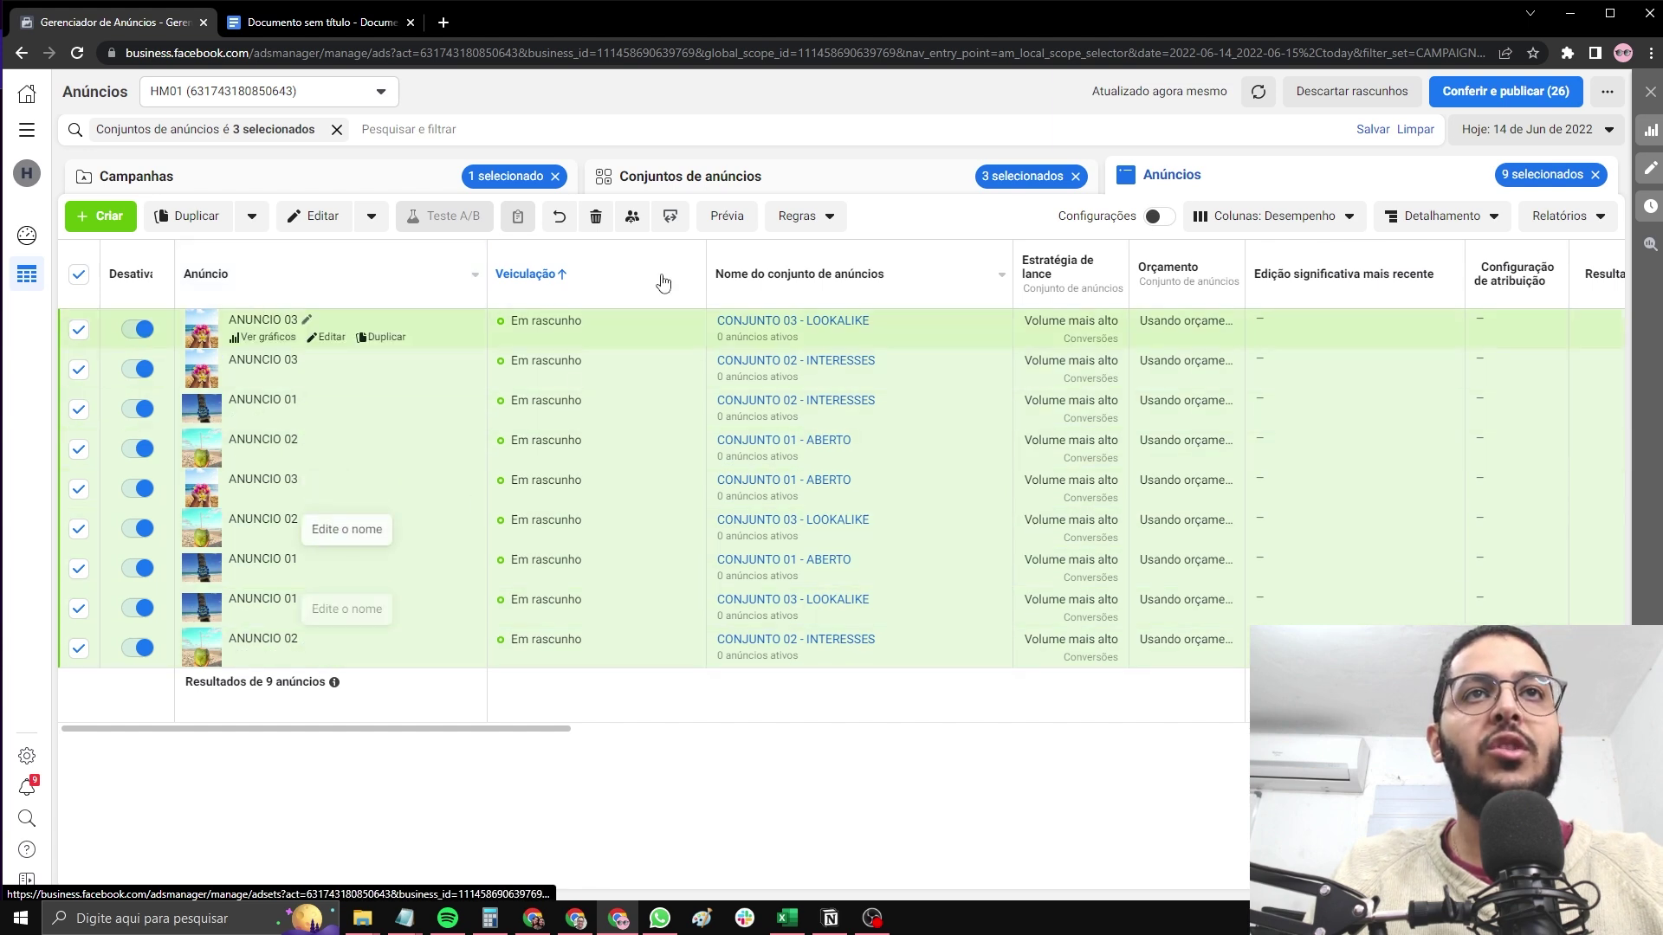
pyautogui.click(703, 176)
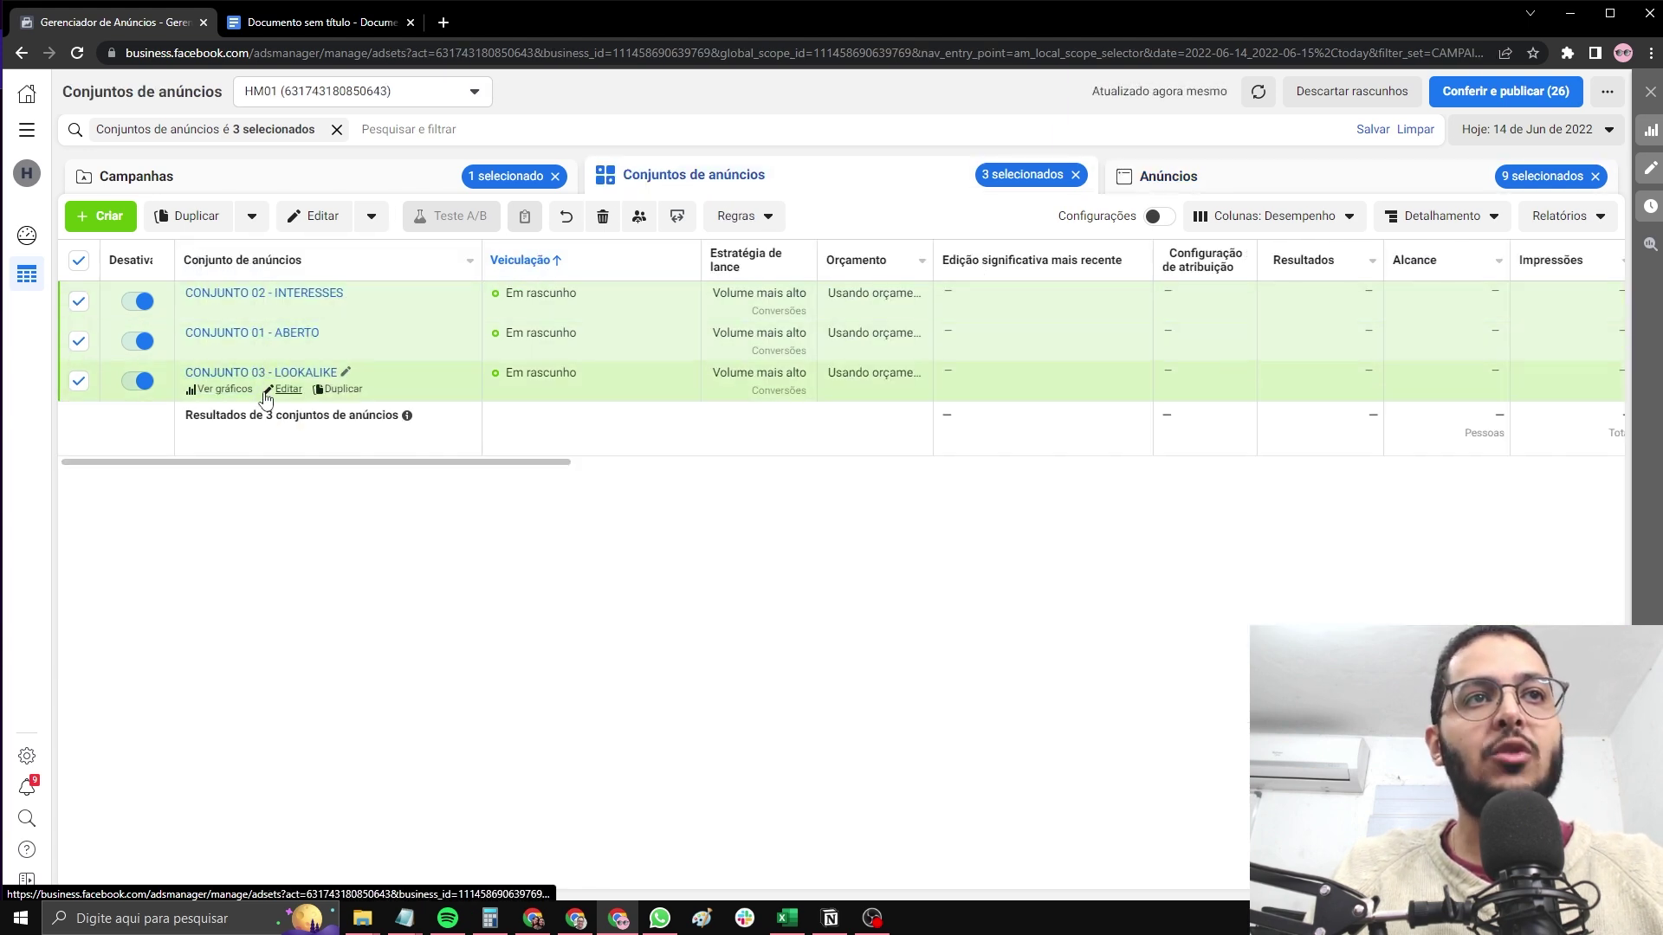
pyautogui.click(323, 176)
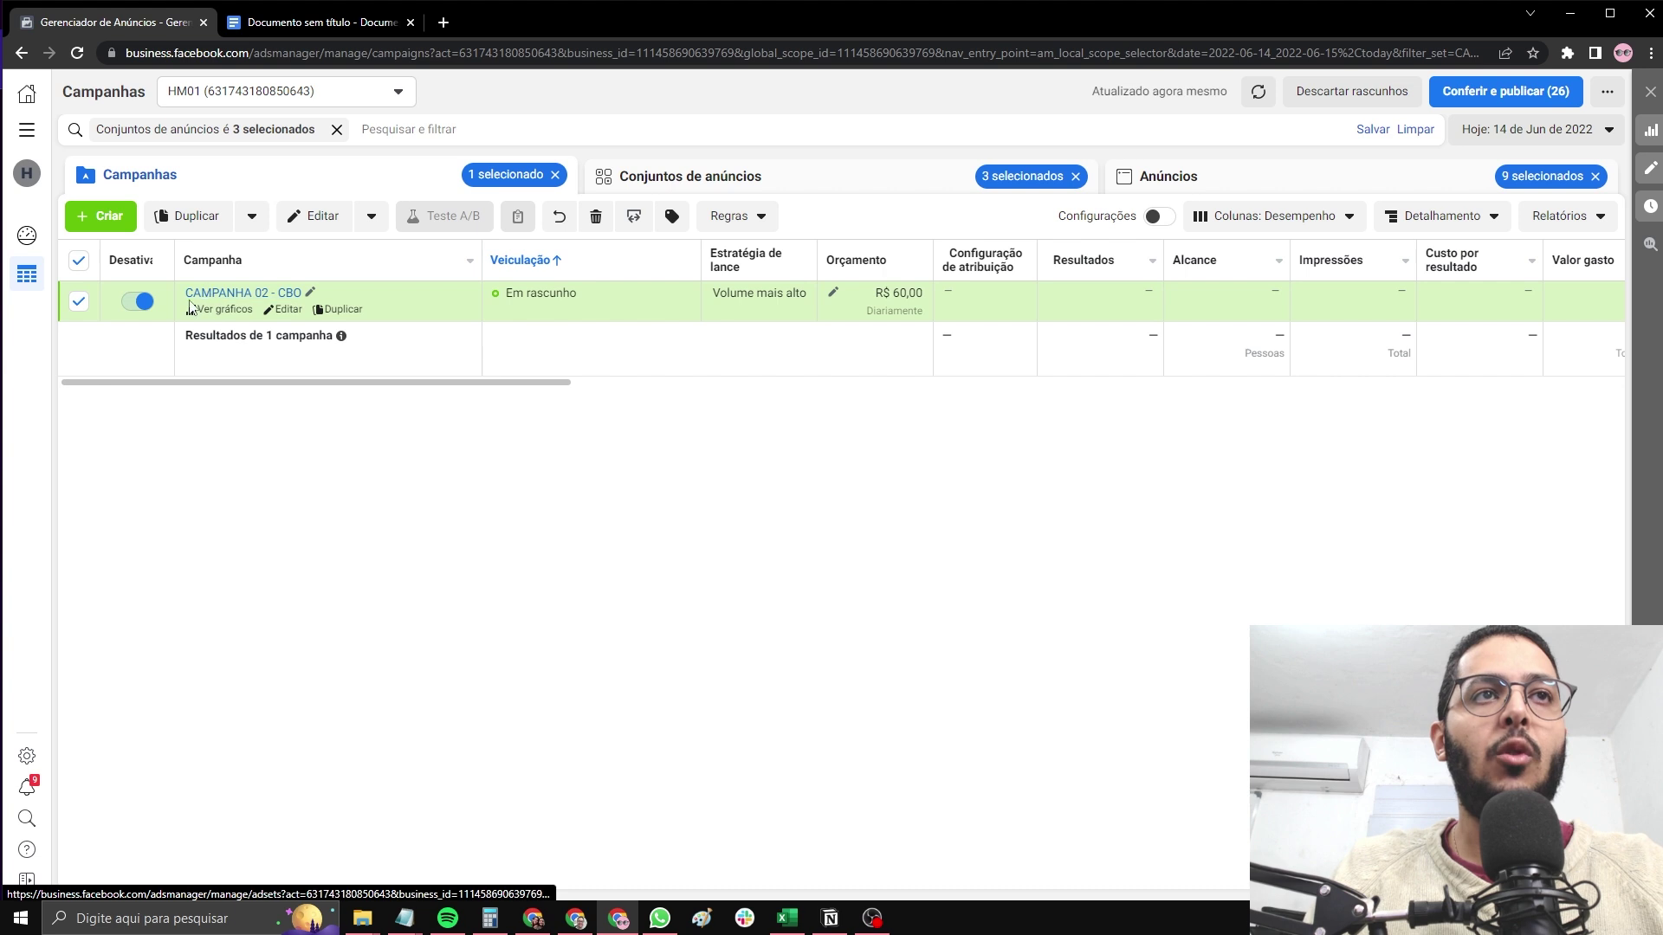
# Clear the ad set filter and deselect all campaigns, ad sets and ads
pyautogui.click(337, 130)
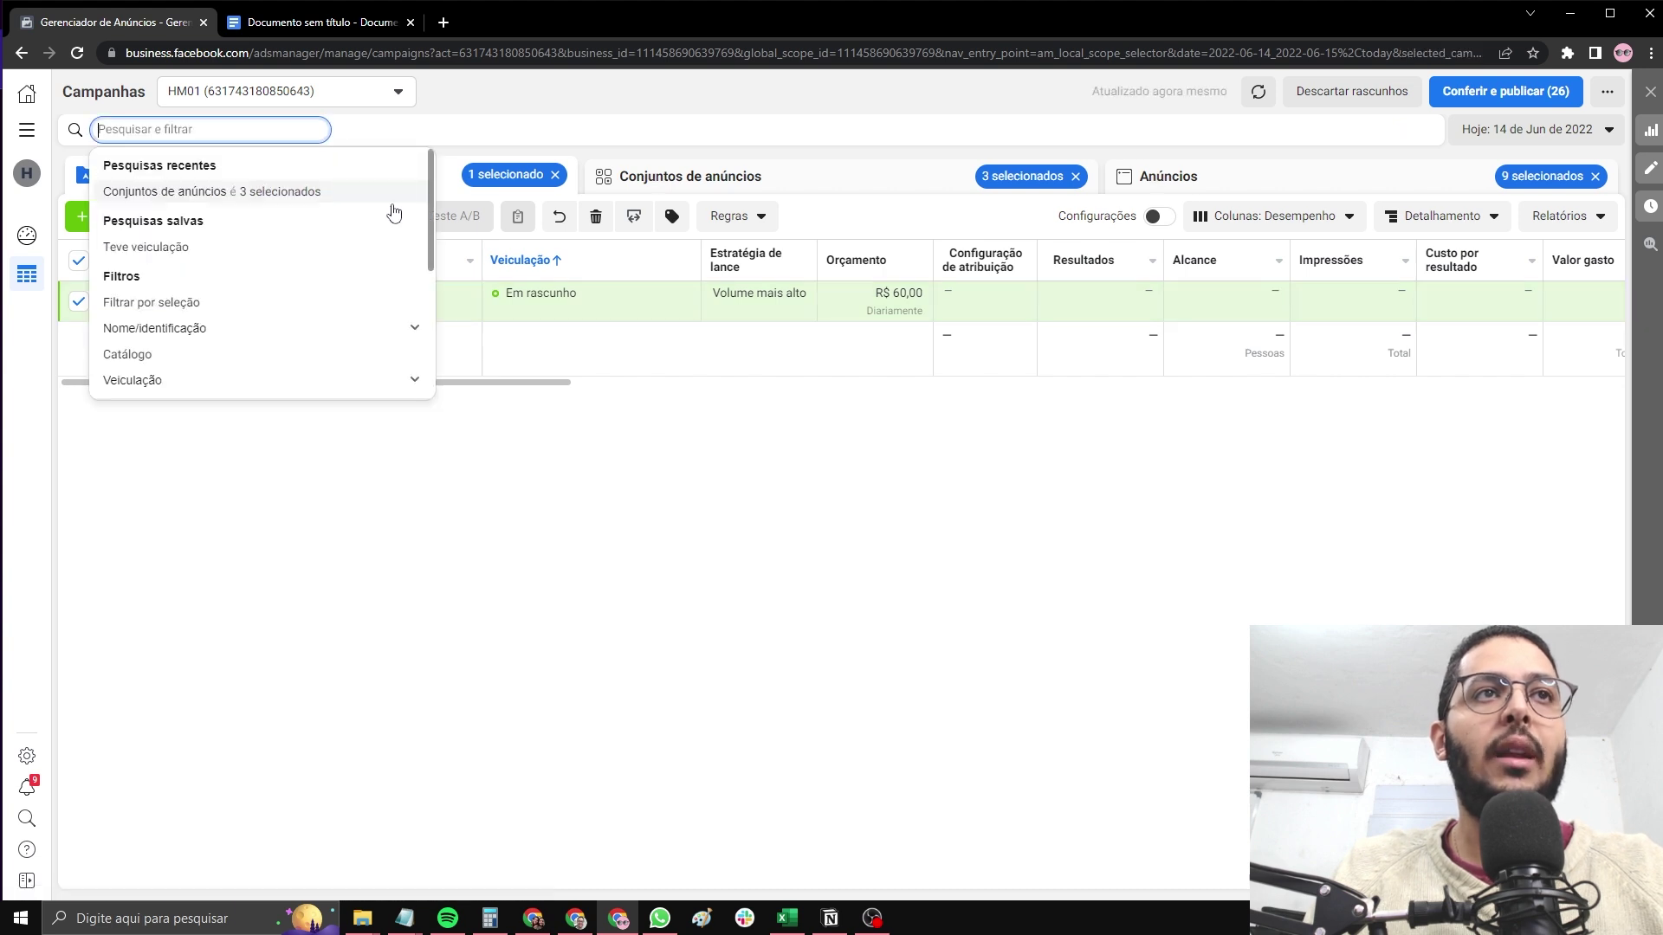
pyautogui.click(1203, 508)
pyautogui.click(79, 260)
pyautogui.click(79, 260)
pyautogui.click(78, 260)
pyautogui.click(1074, 182)
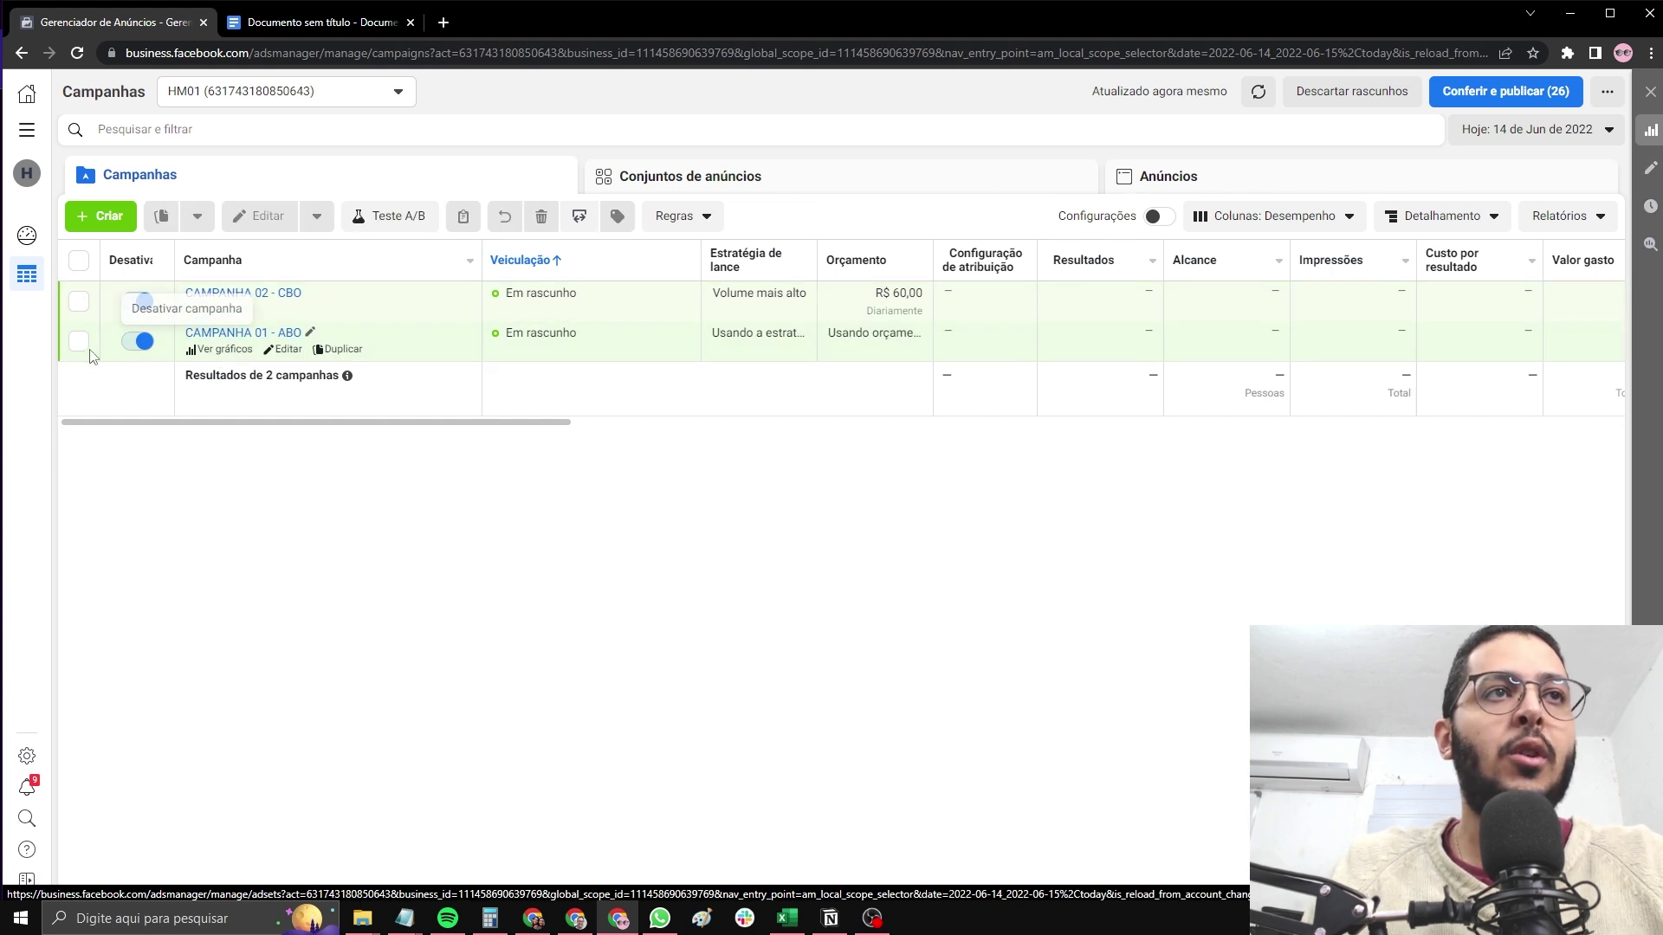
# Filter the view by CAMPANHA 01 - ABO, review its ads and ad sets and return to the campaign list
pyautogui.click(78, 341)
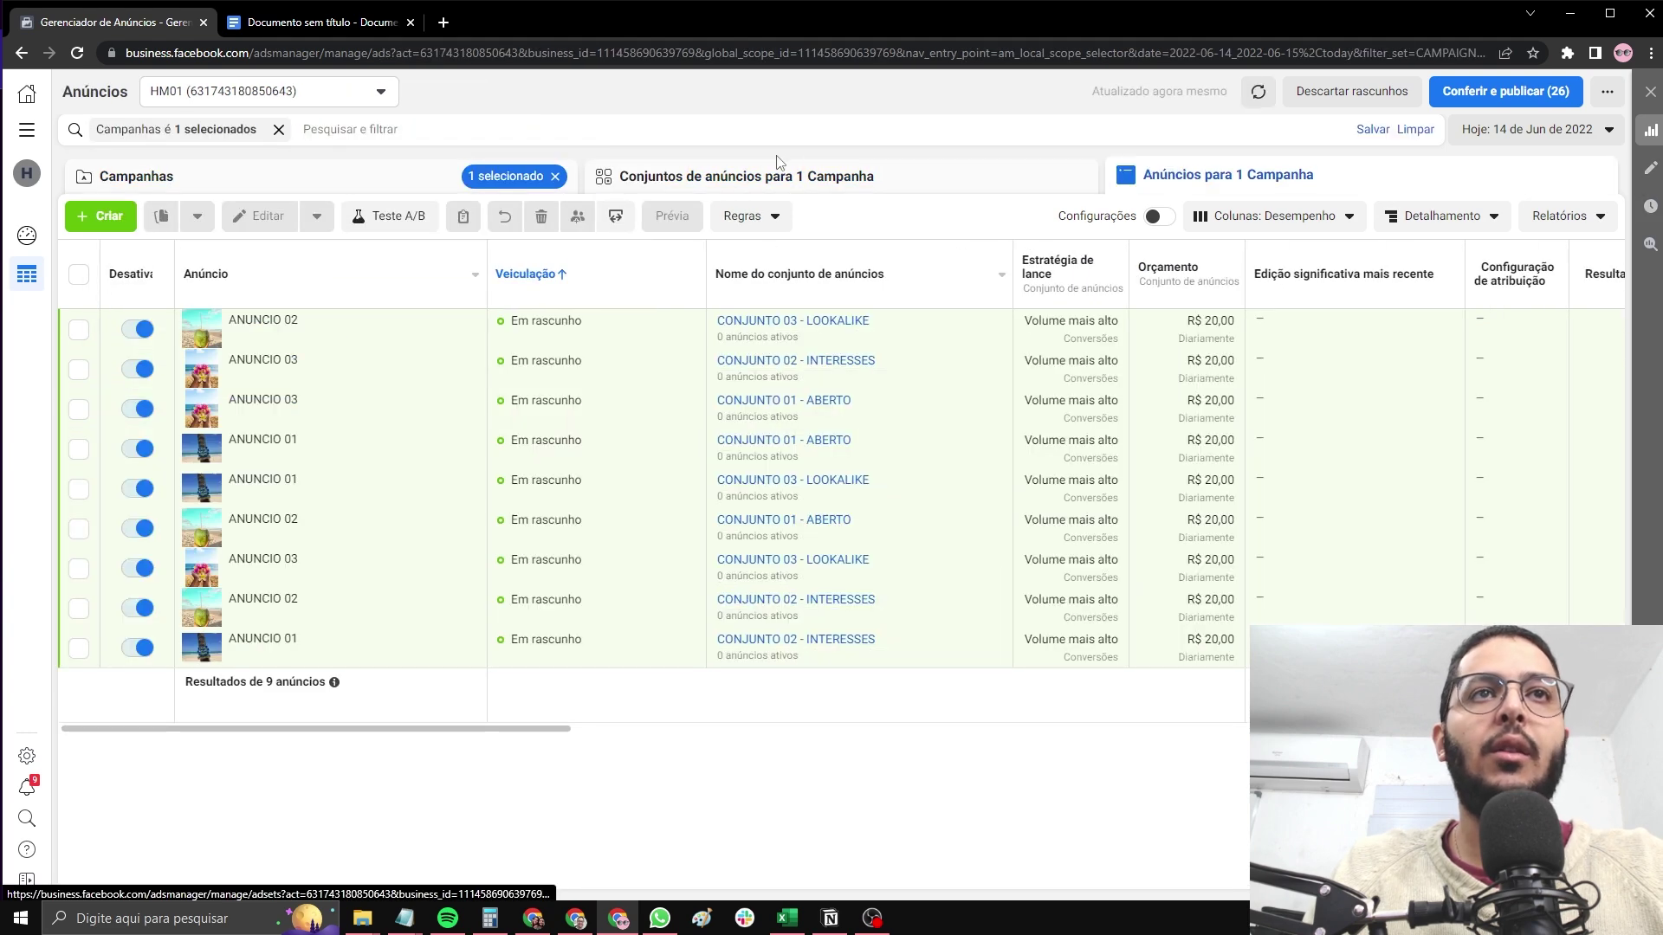
pyautogui.click(761, 175)
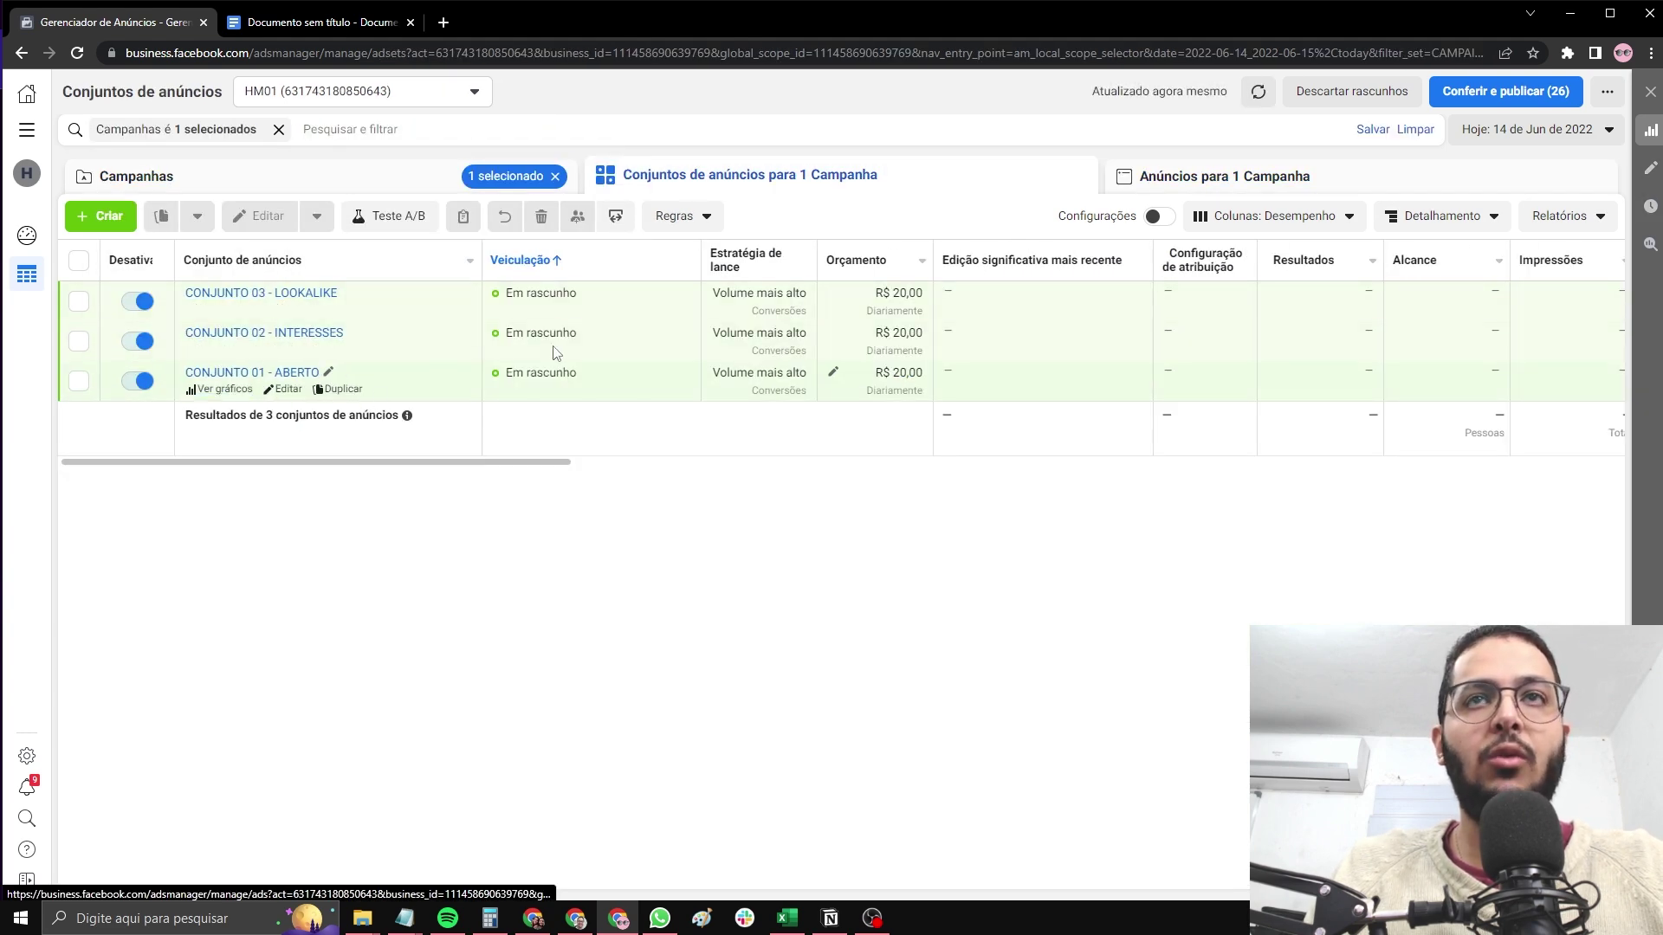
pyautogui.click(795, 178)
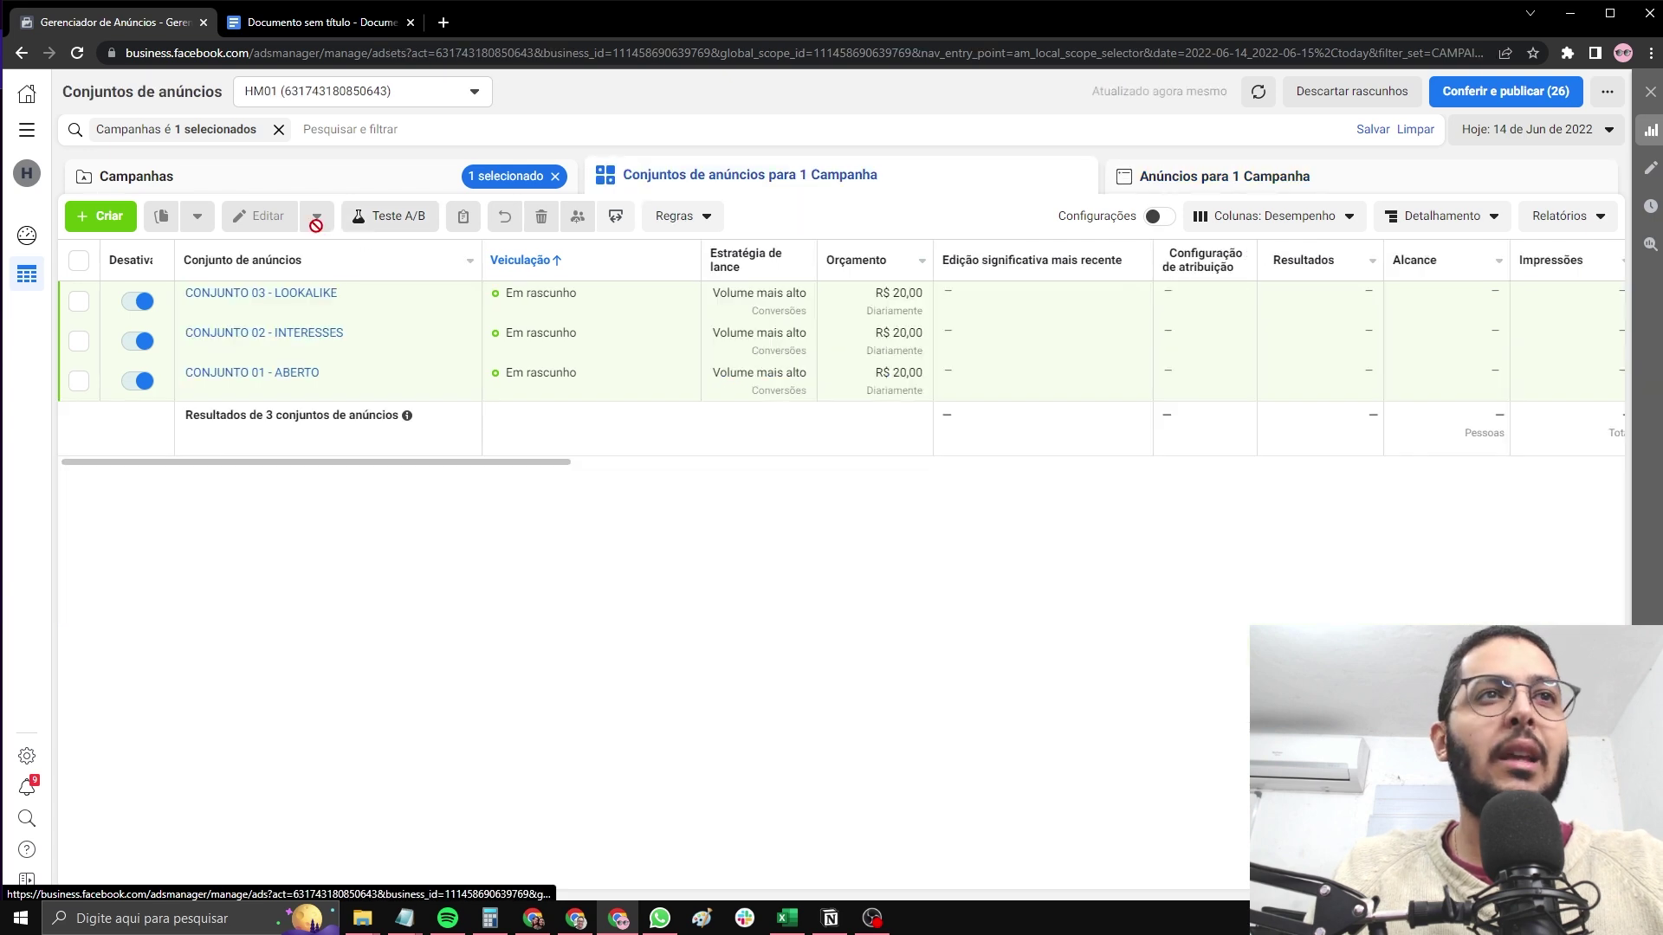
pyautogui.click(261, 183)
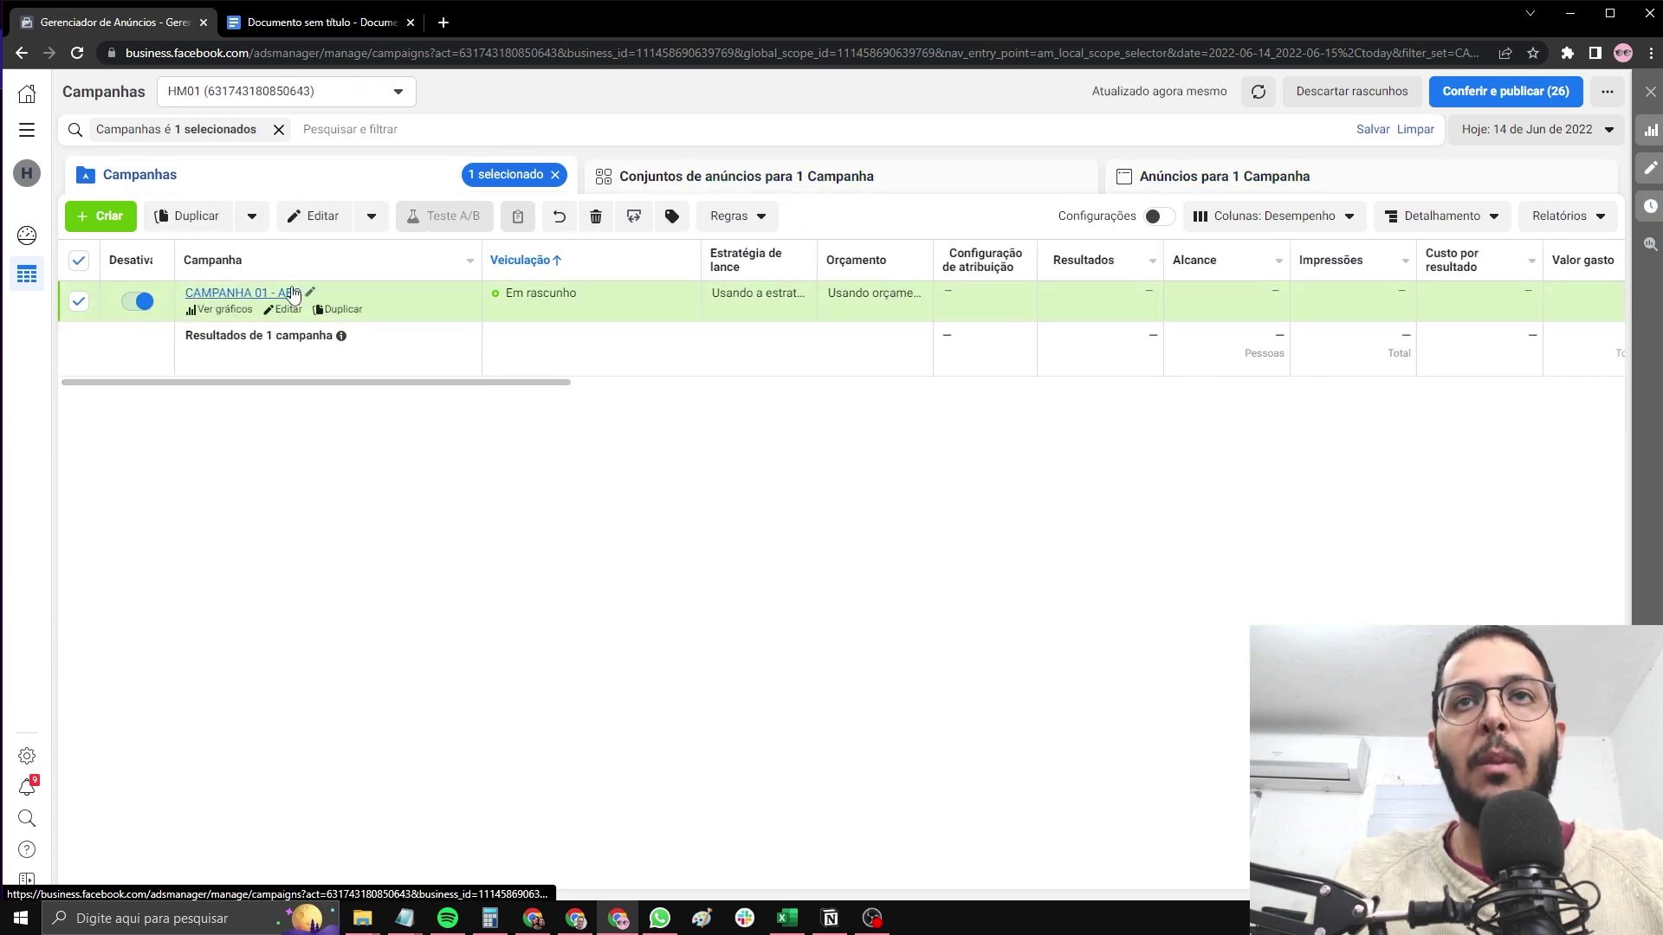